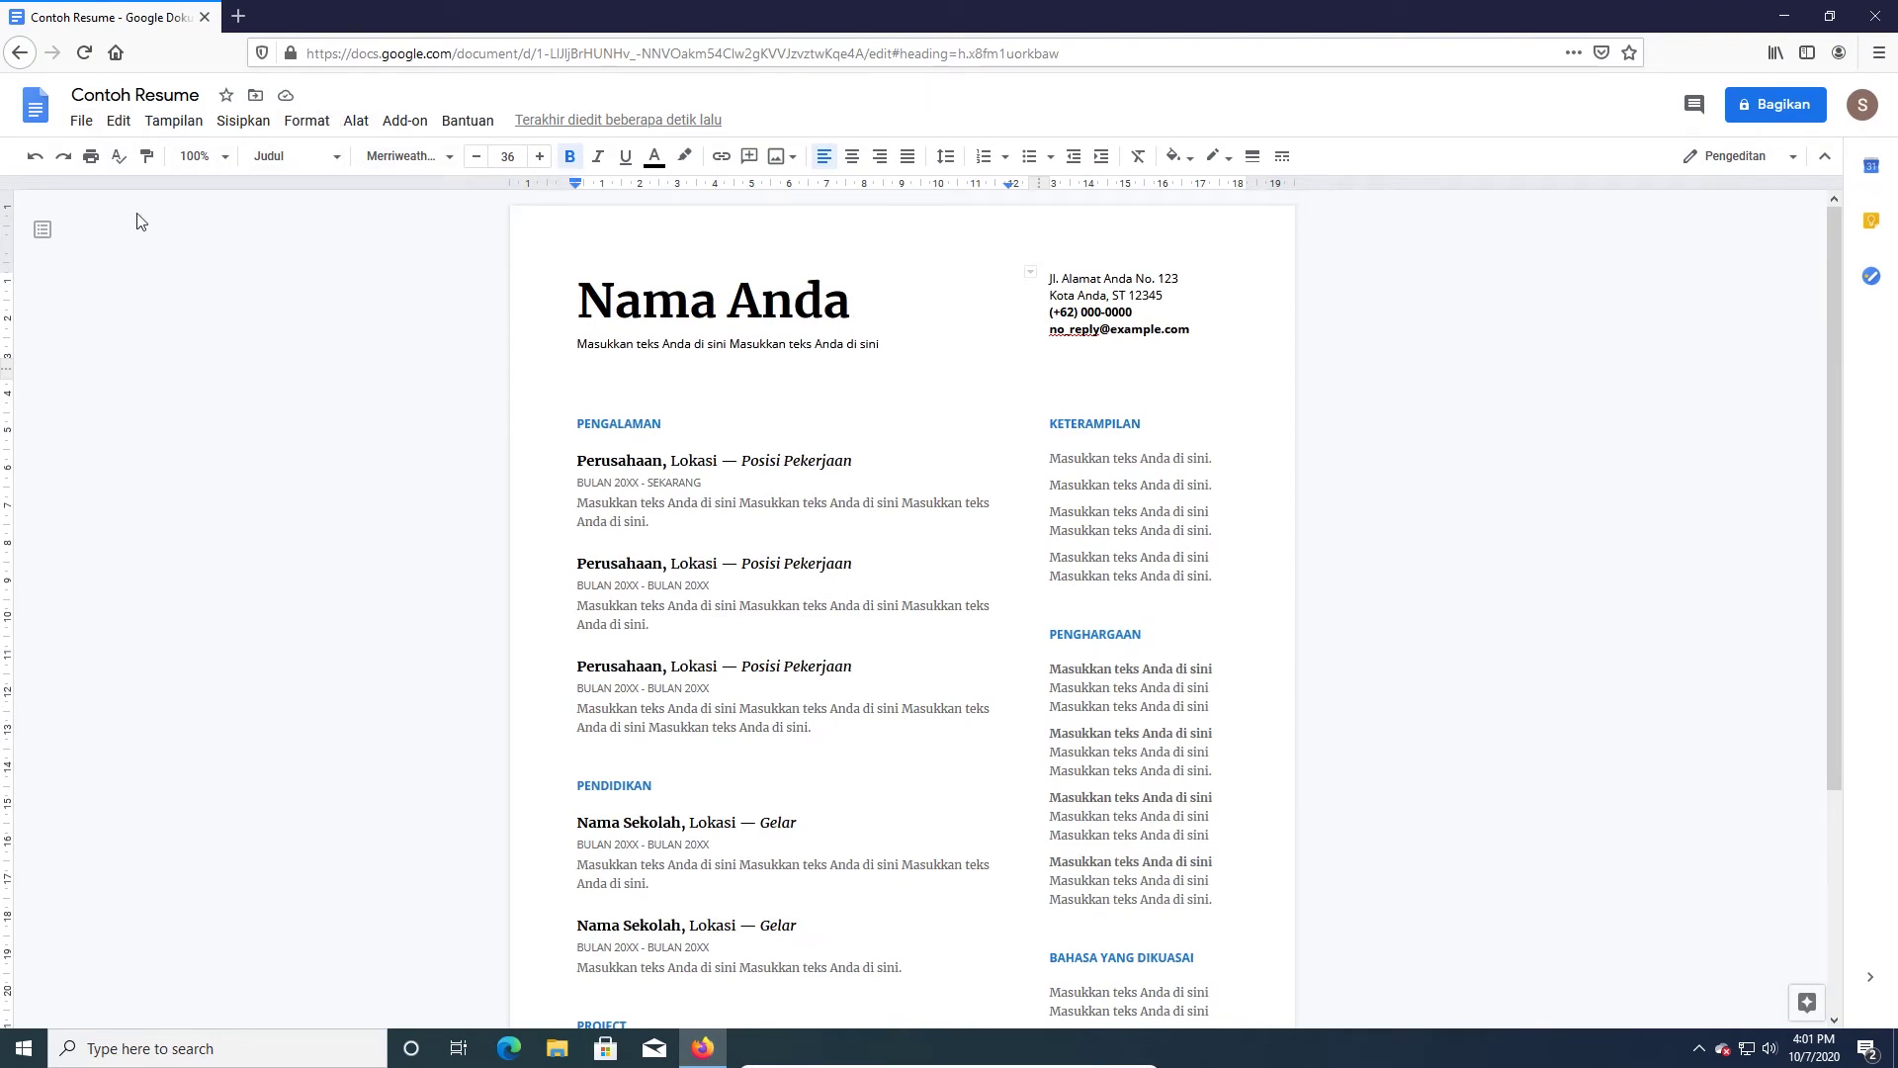
- Insert a space in front of the "Nama Anda" title at the top of the resume
{"action": "left_click_drag", "start_coordinate": [889, 298], "coordinate": [569, 294]}
{"action": "left_click", "coordinate": [567, 290]}
{"action": "double_click", "coordinate": [567, 291]}
{"action": "left_click", "coordinate": [567, 290]}
{"action": "scroll", "coordinate": [832, 427], "scroll_direction": "down", "scroll_amount": 3}
{"action": "scroll", "coordinate": [796, 341], "scroll_direction": "up", "scroll_amount": 3}
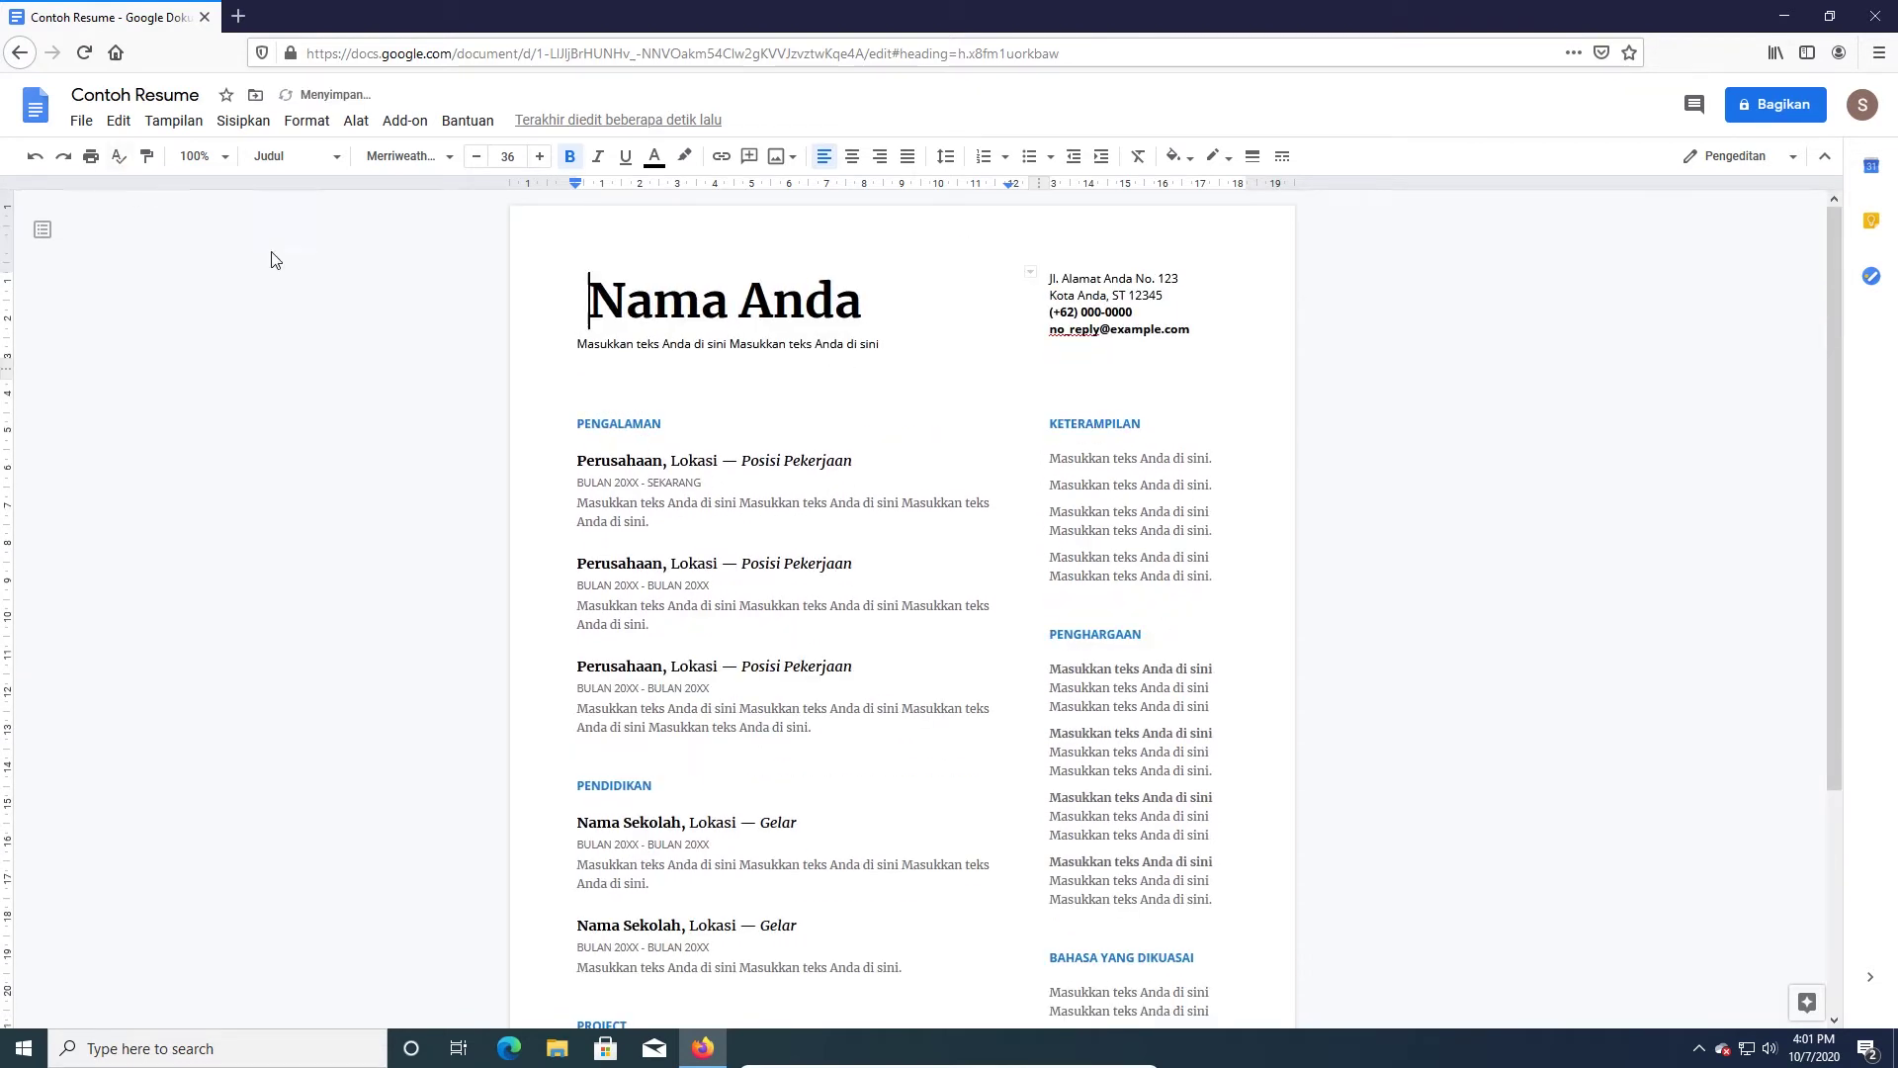
- Undo and redo the space inserted before the "Nama Anda" title, and delete that space
{"action": "left_click", "coordinate": [33, 158]}
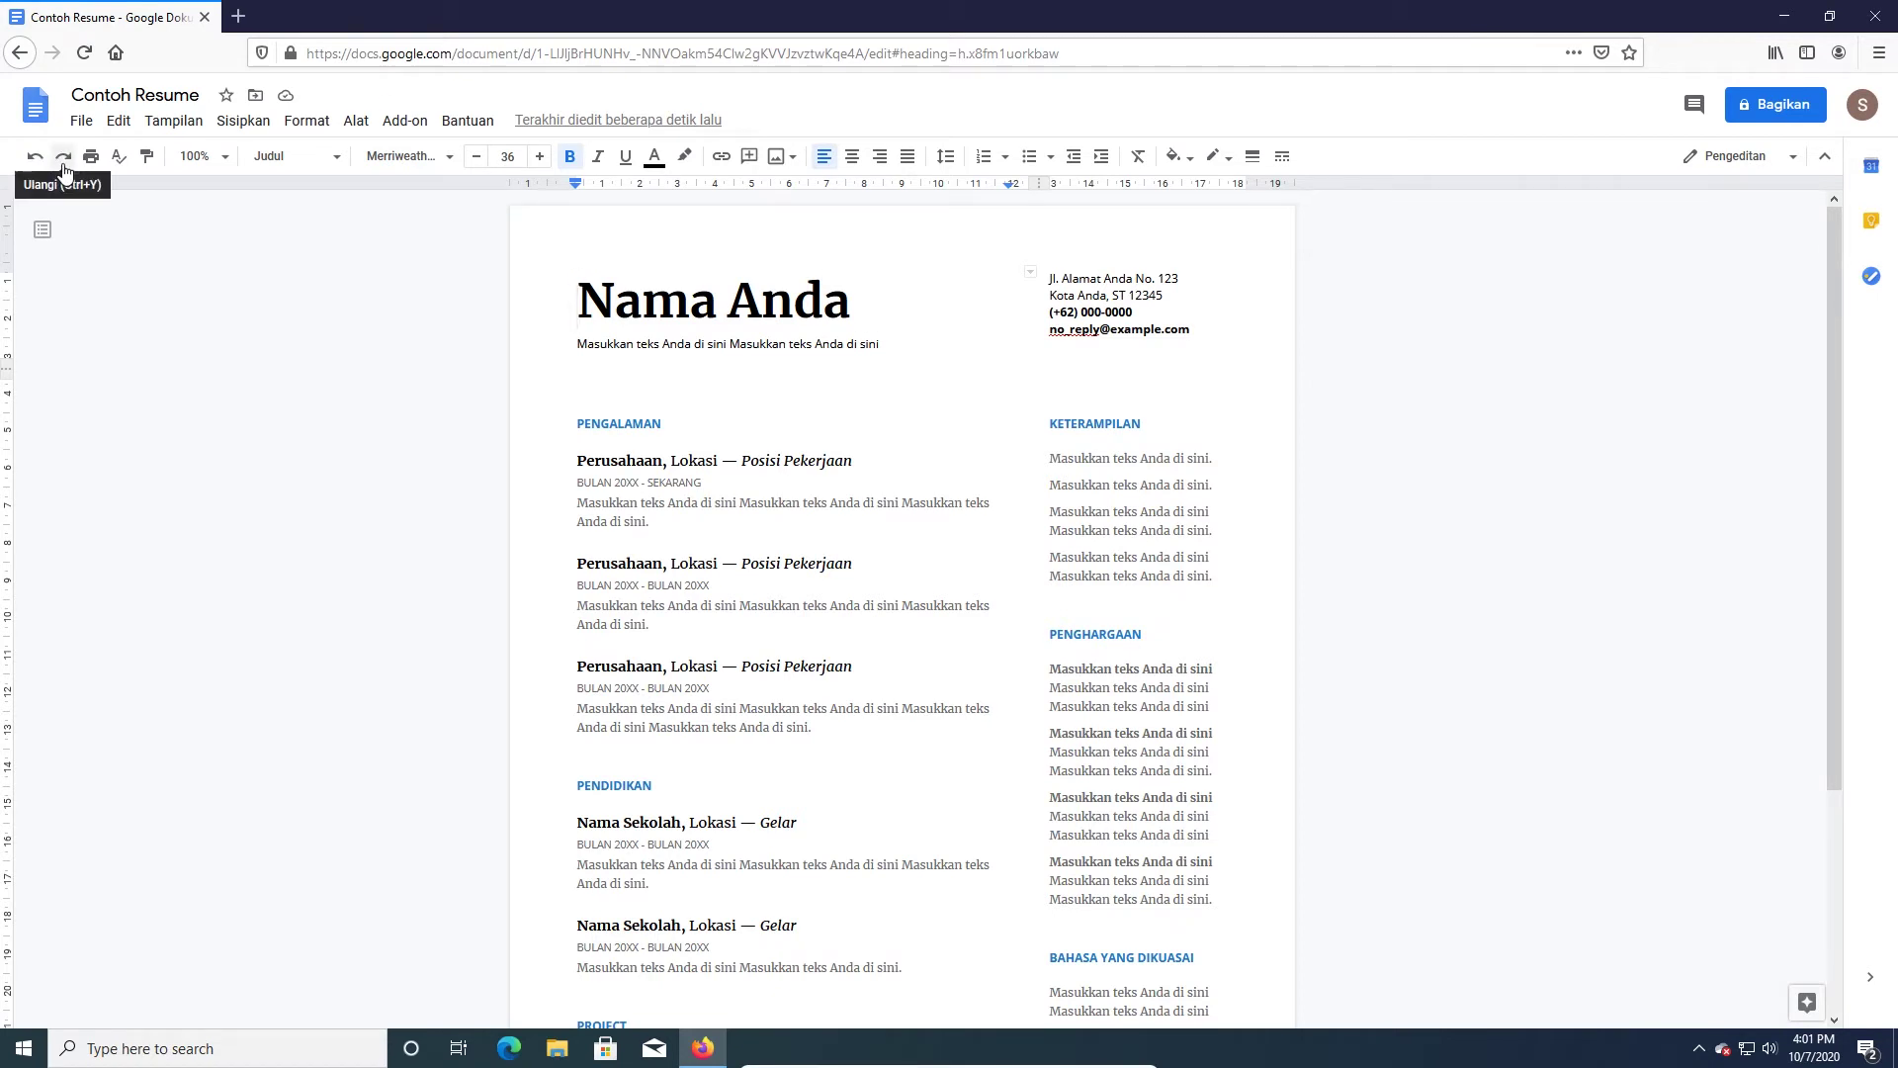
{"action": "left_click", "coordinate": [63, 160]}
{"action": "left_click", "coordinate": [63, 160]}
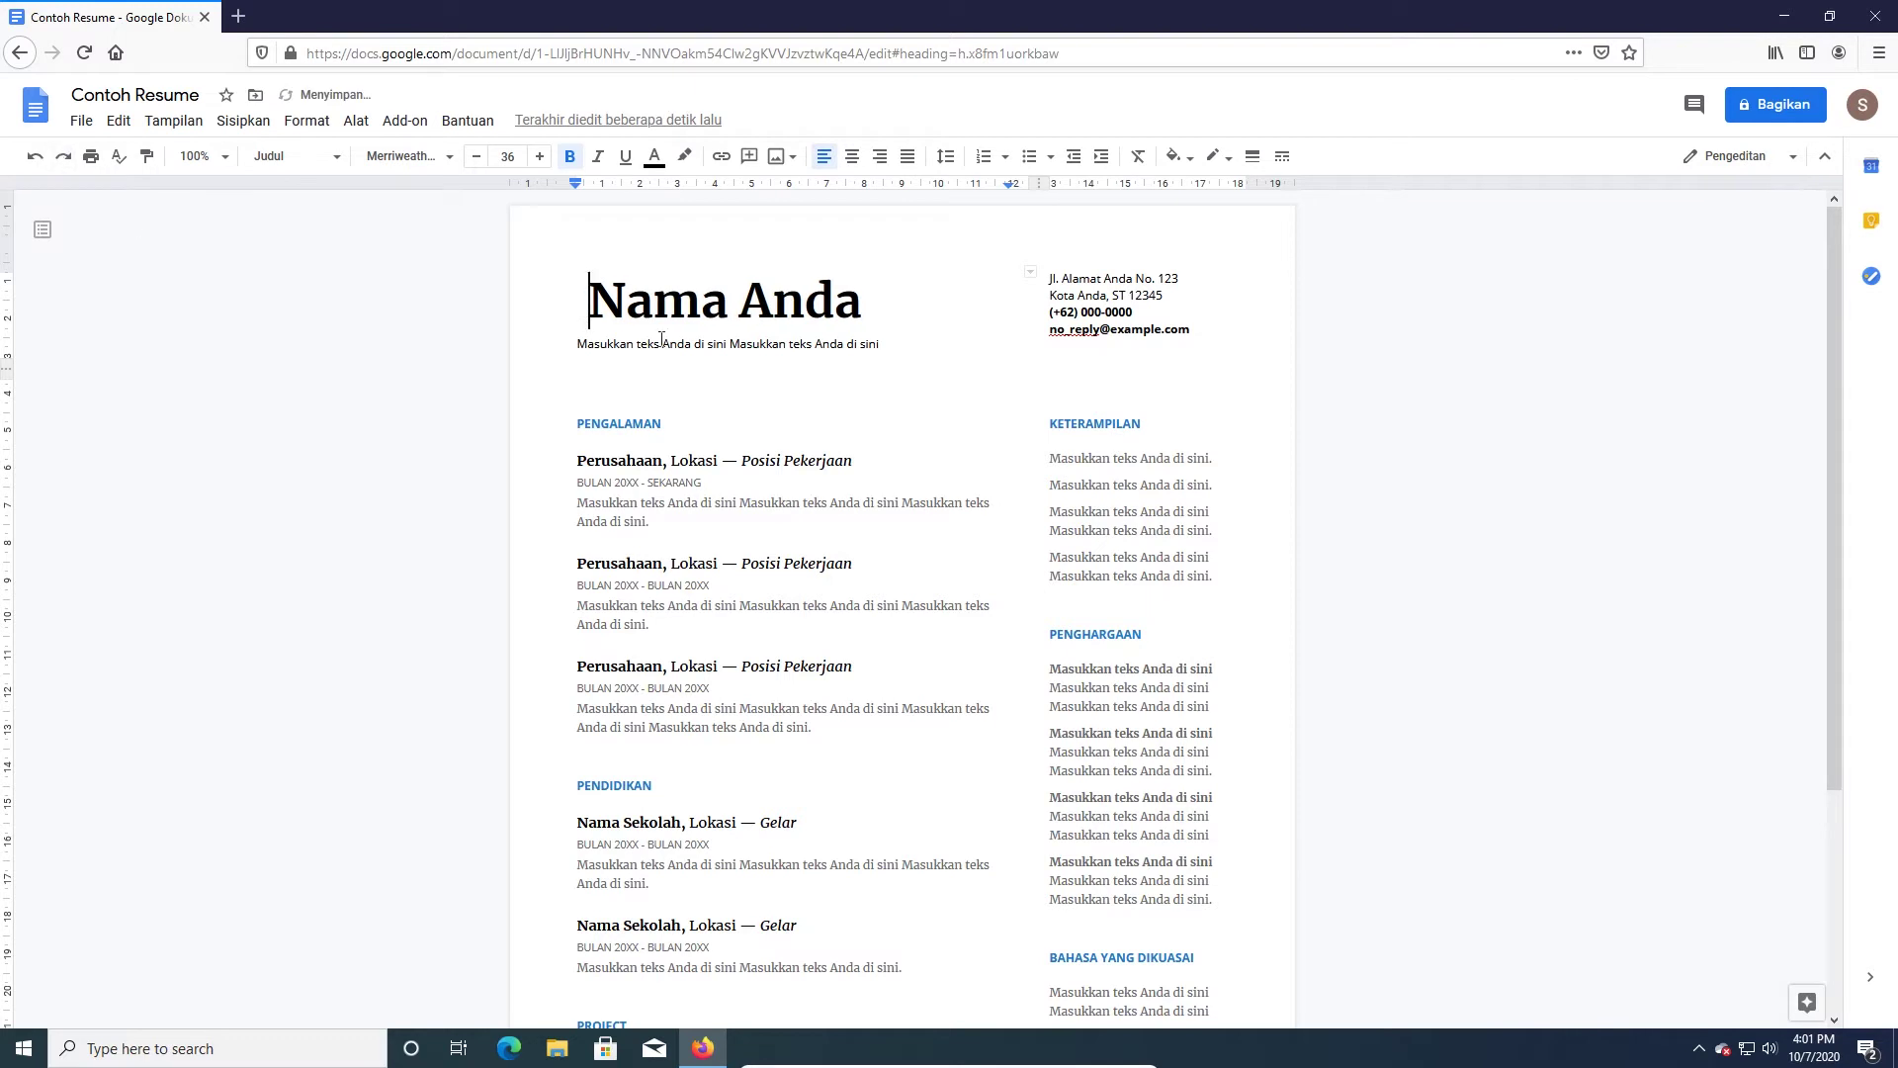
{"action": "key", "text": "BackSpace"}
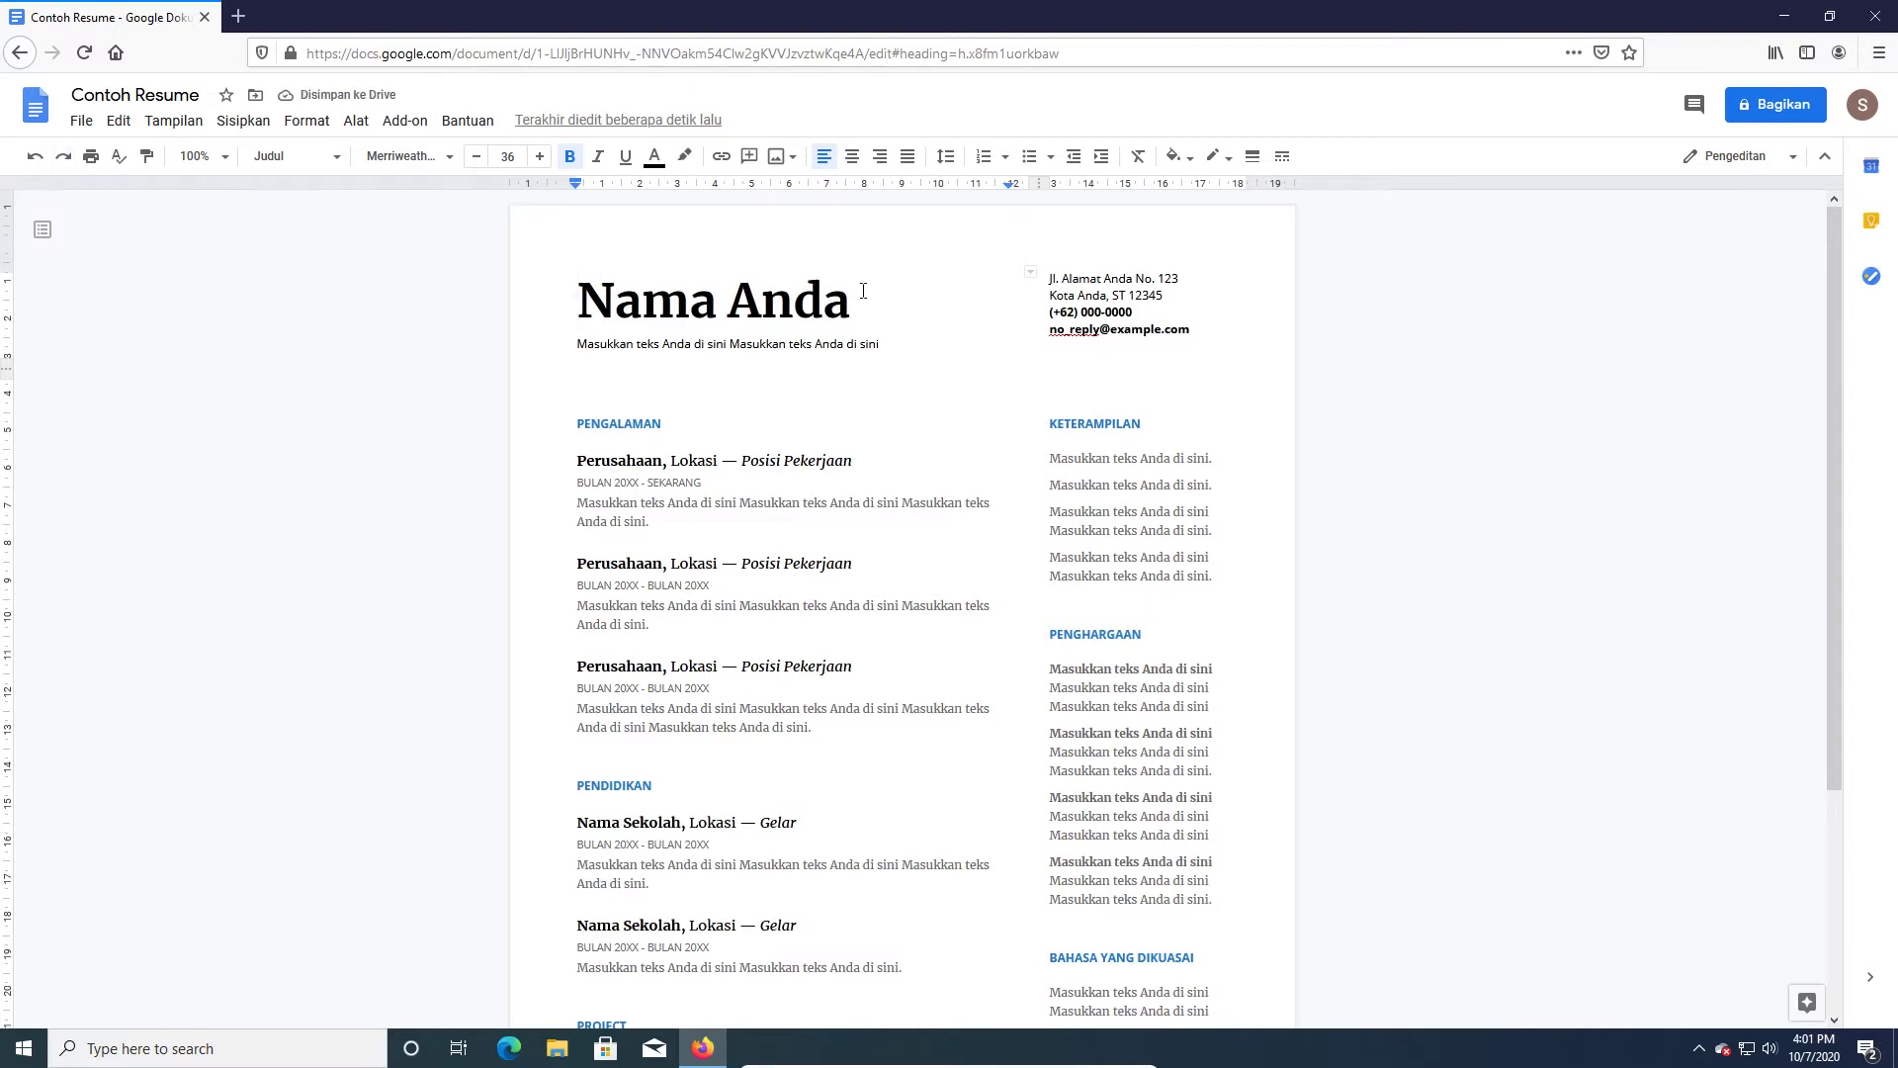
- Change the font of the "Nama Anda" title to Impact
{"action": "left_click_drag", "start_coordinate": [798, 289], "coordinate": [522, 276]}
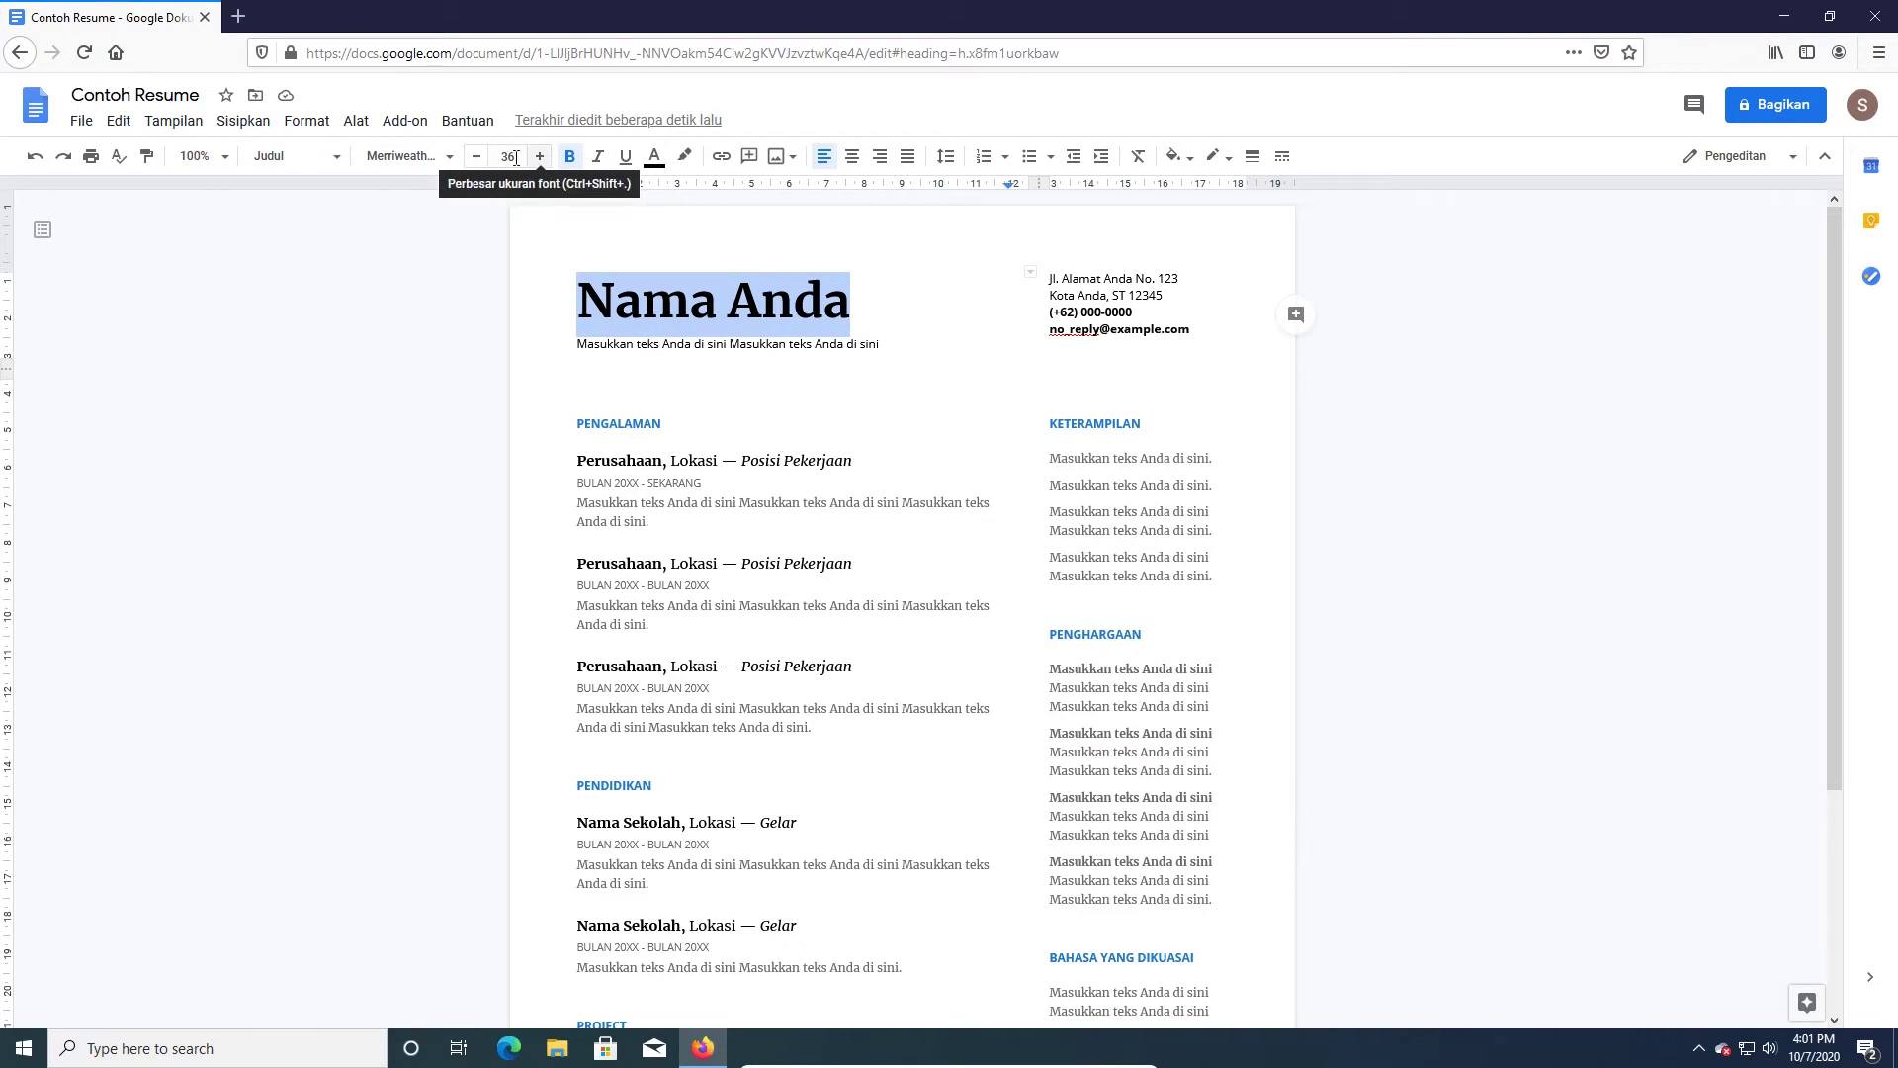
{"action": "left_click", "coordinate": [407, 156]}
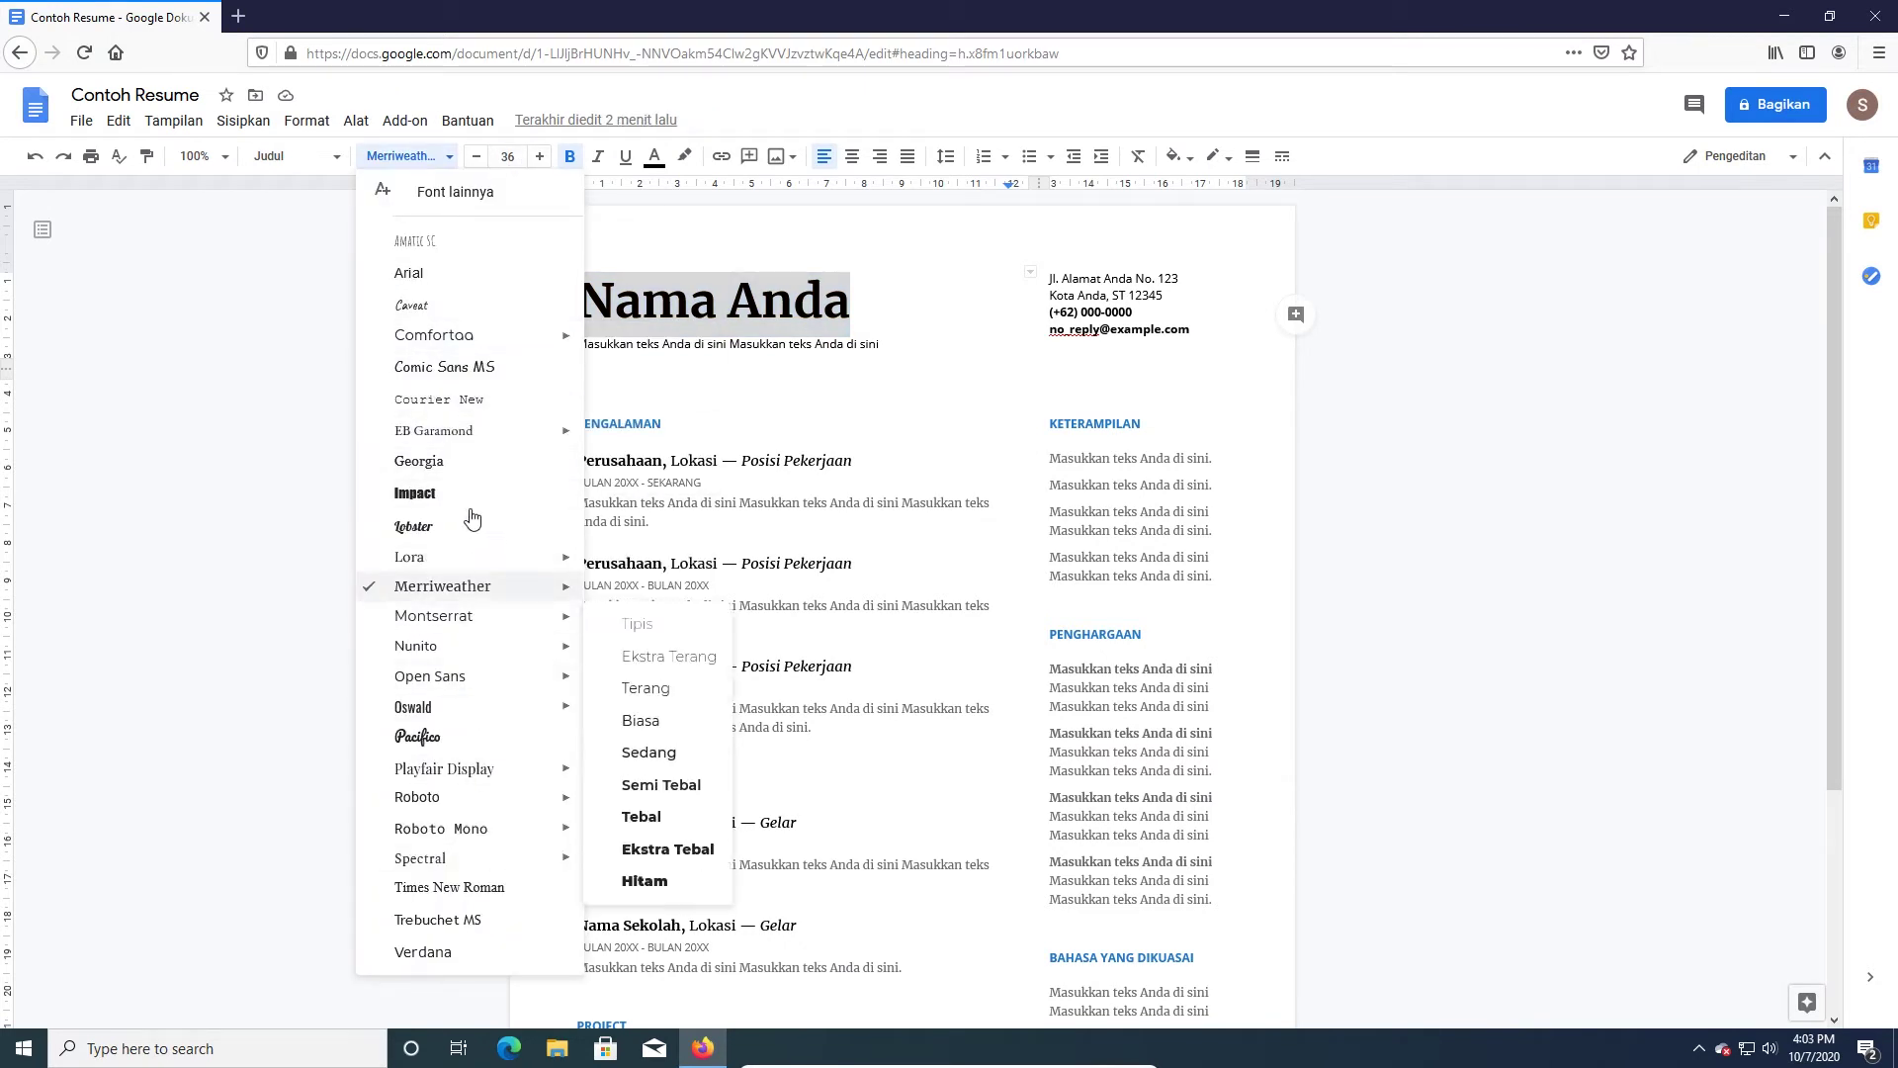
{"action": "left_click", "coordinate": [465, 495]}
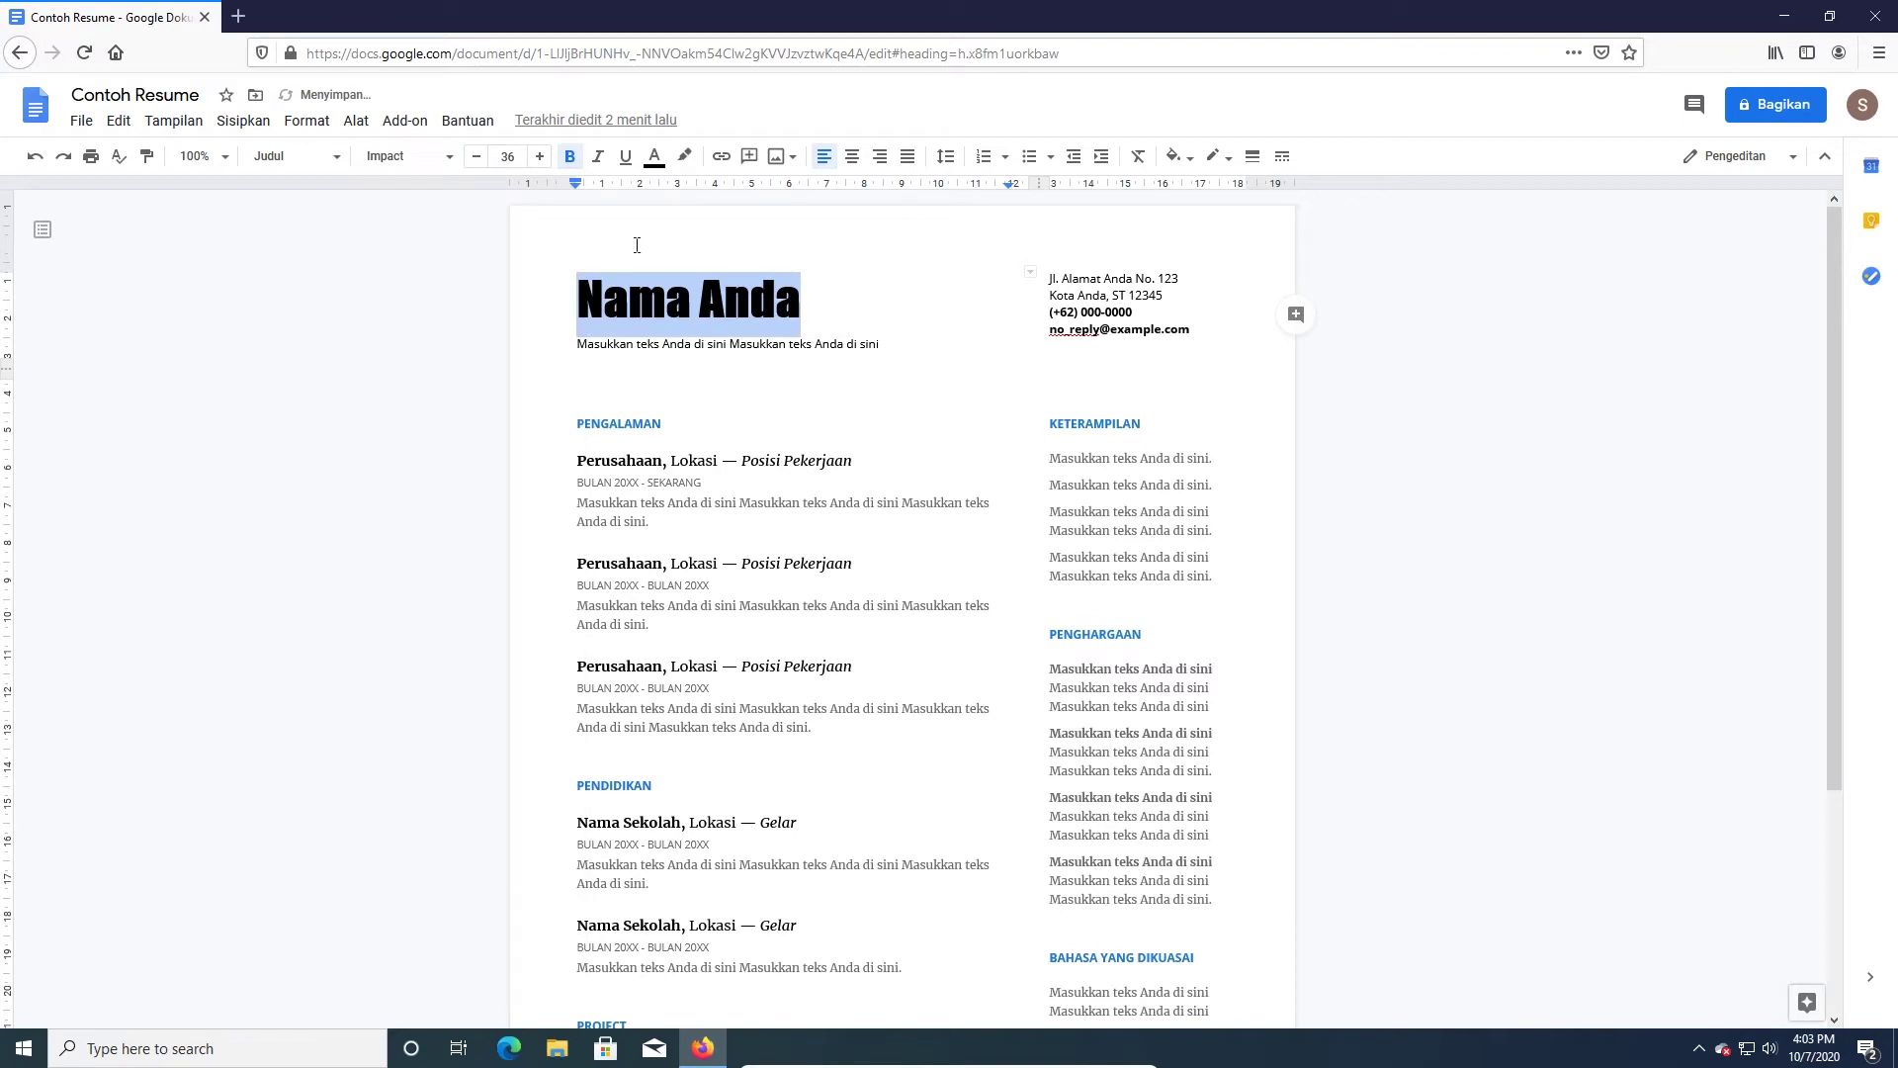
- Open the additional fonts collection for the "Nama Anda" title and show only Monospace fonts
{"action": "left_click", "coordinate": [420, 157]}
{"action": "left_click", "coordinate": [461, 193]}
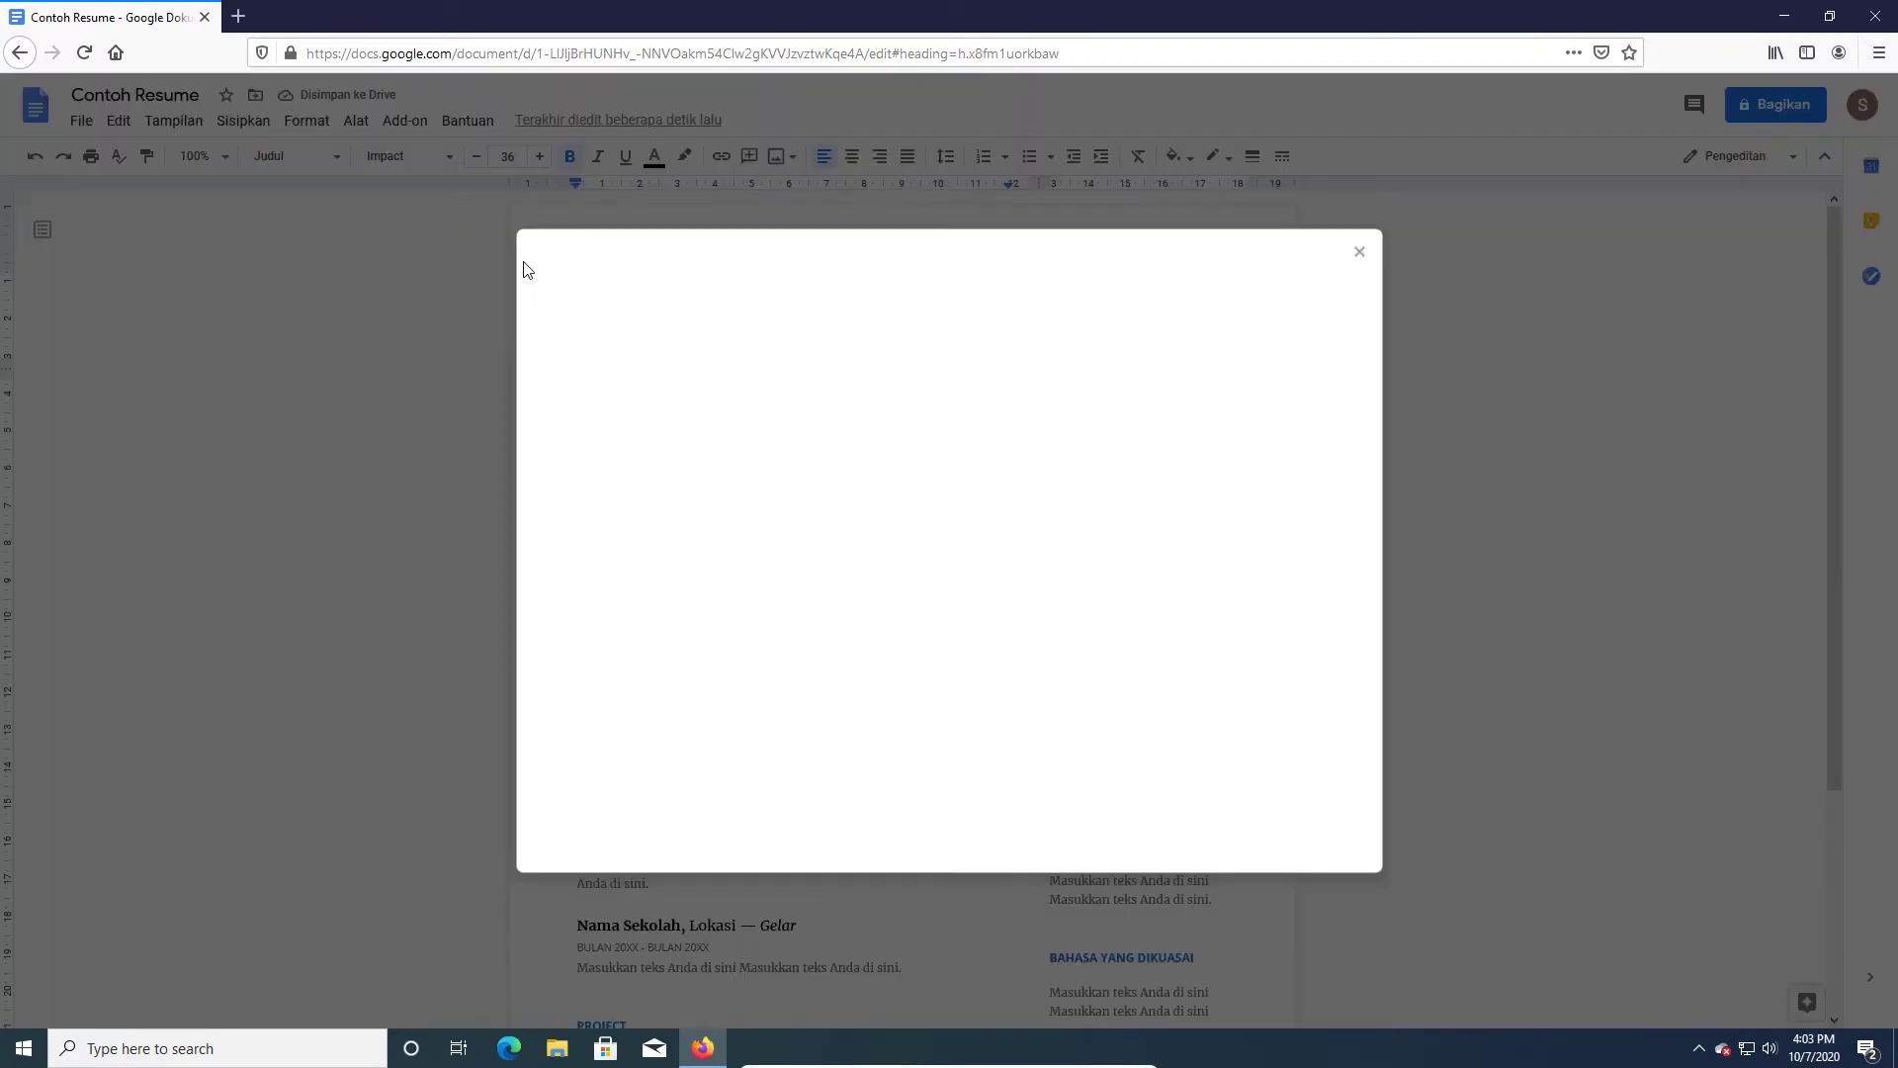
{"action": "scroll", "coordinate": [846, 474], "scroll_direction": "down", "scroll_amount": 5}
{"action": "scroll", "coordinate": [847, 525], "scroll_direction": "up", "scroll_amount": 5}
{"action": "left_click", "coordinate": [1106, 323]}
{"action": "left_click", "coordinate": [986, 329]}
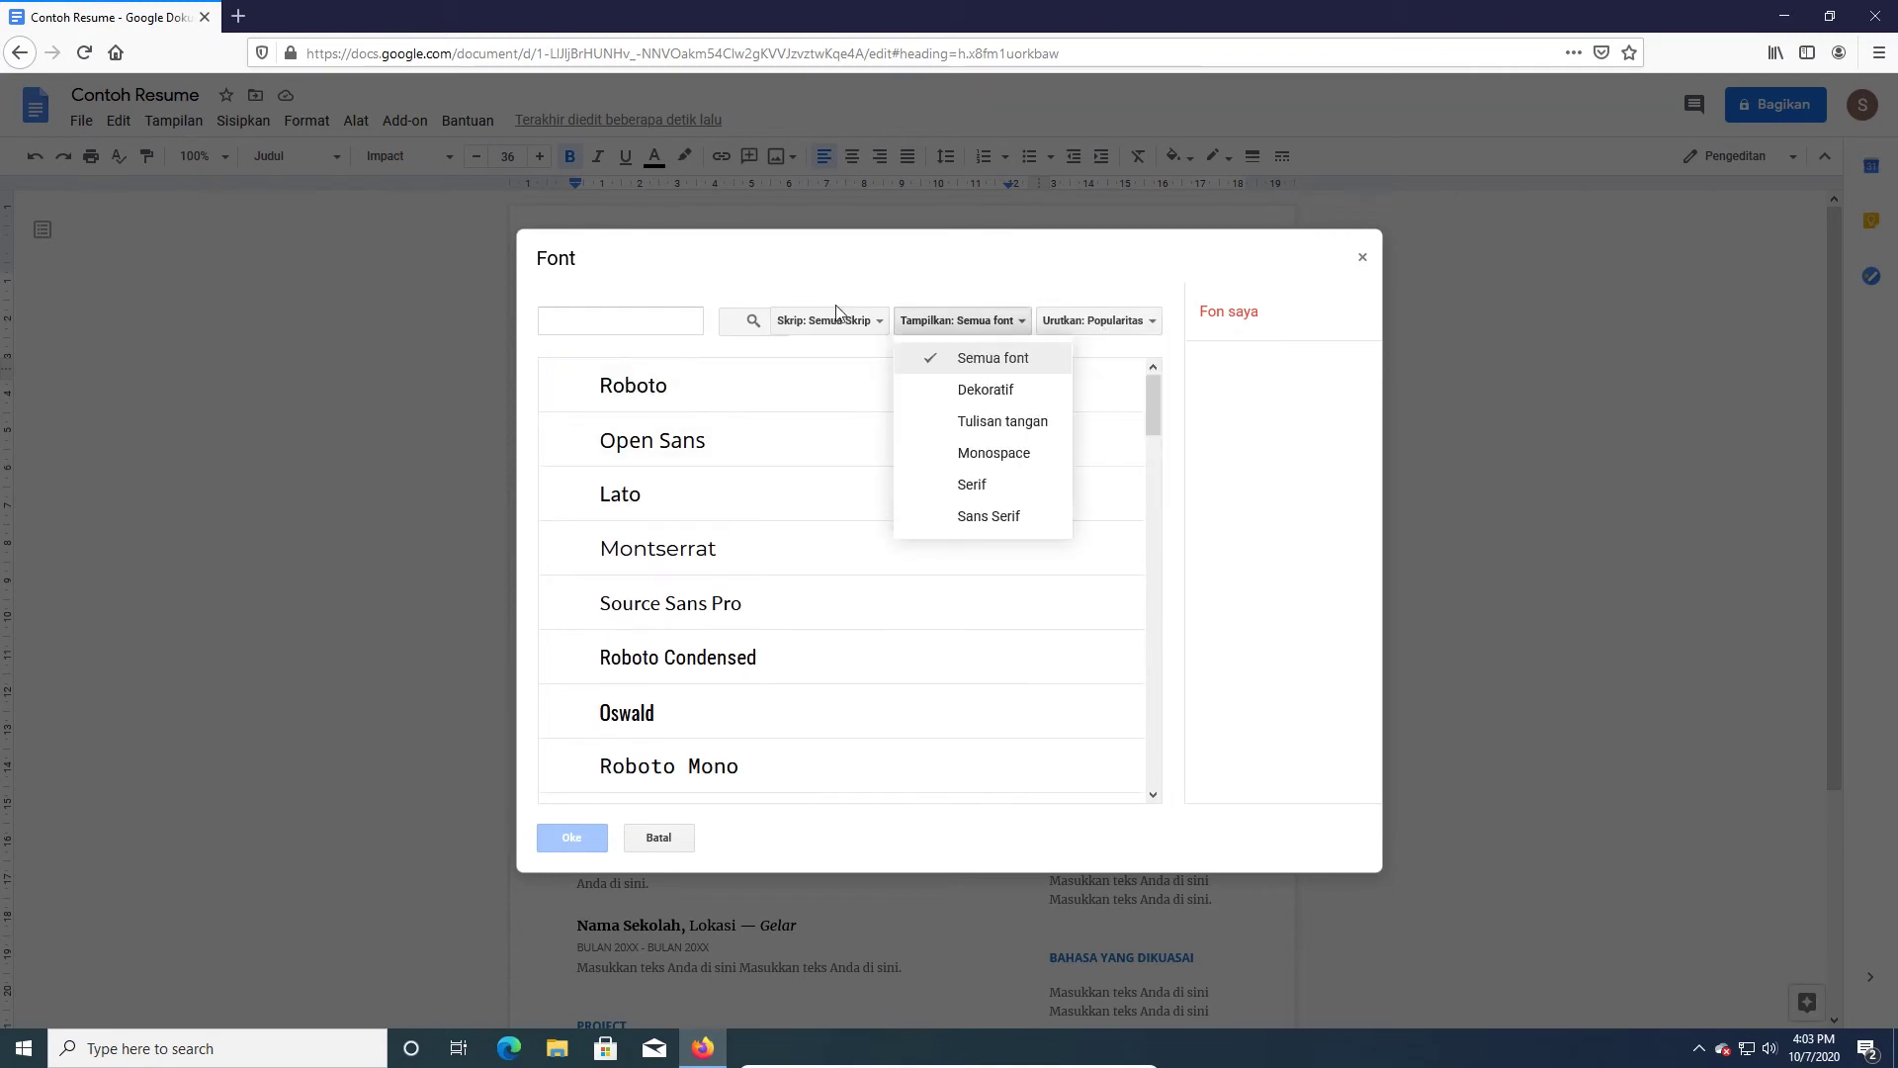
{"action": "left_click", "coordinate": [989, 447]}
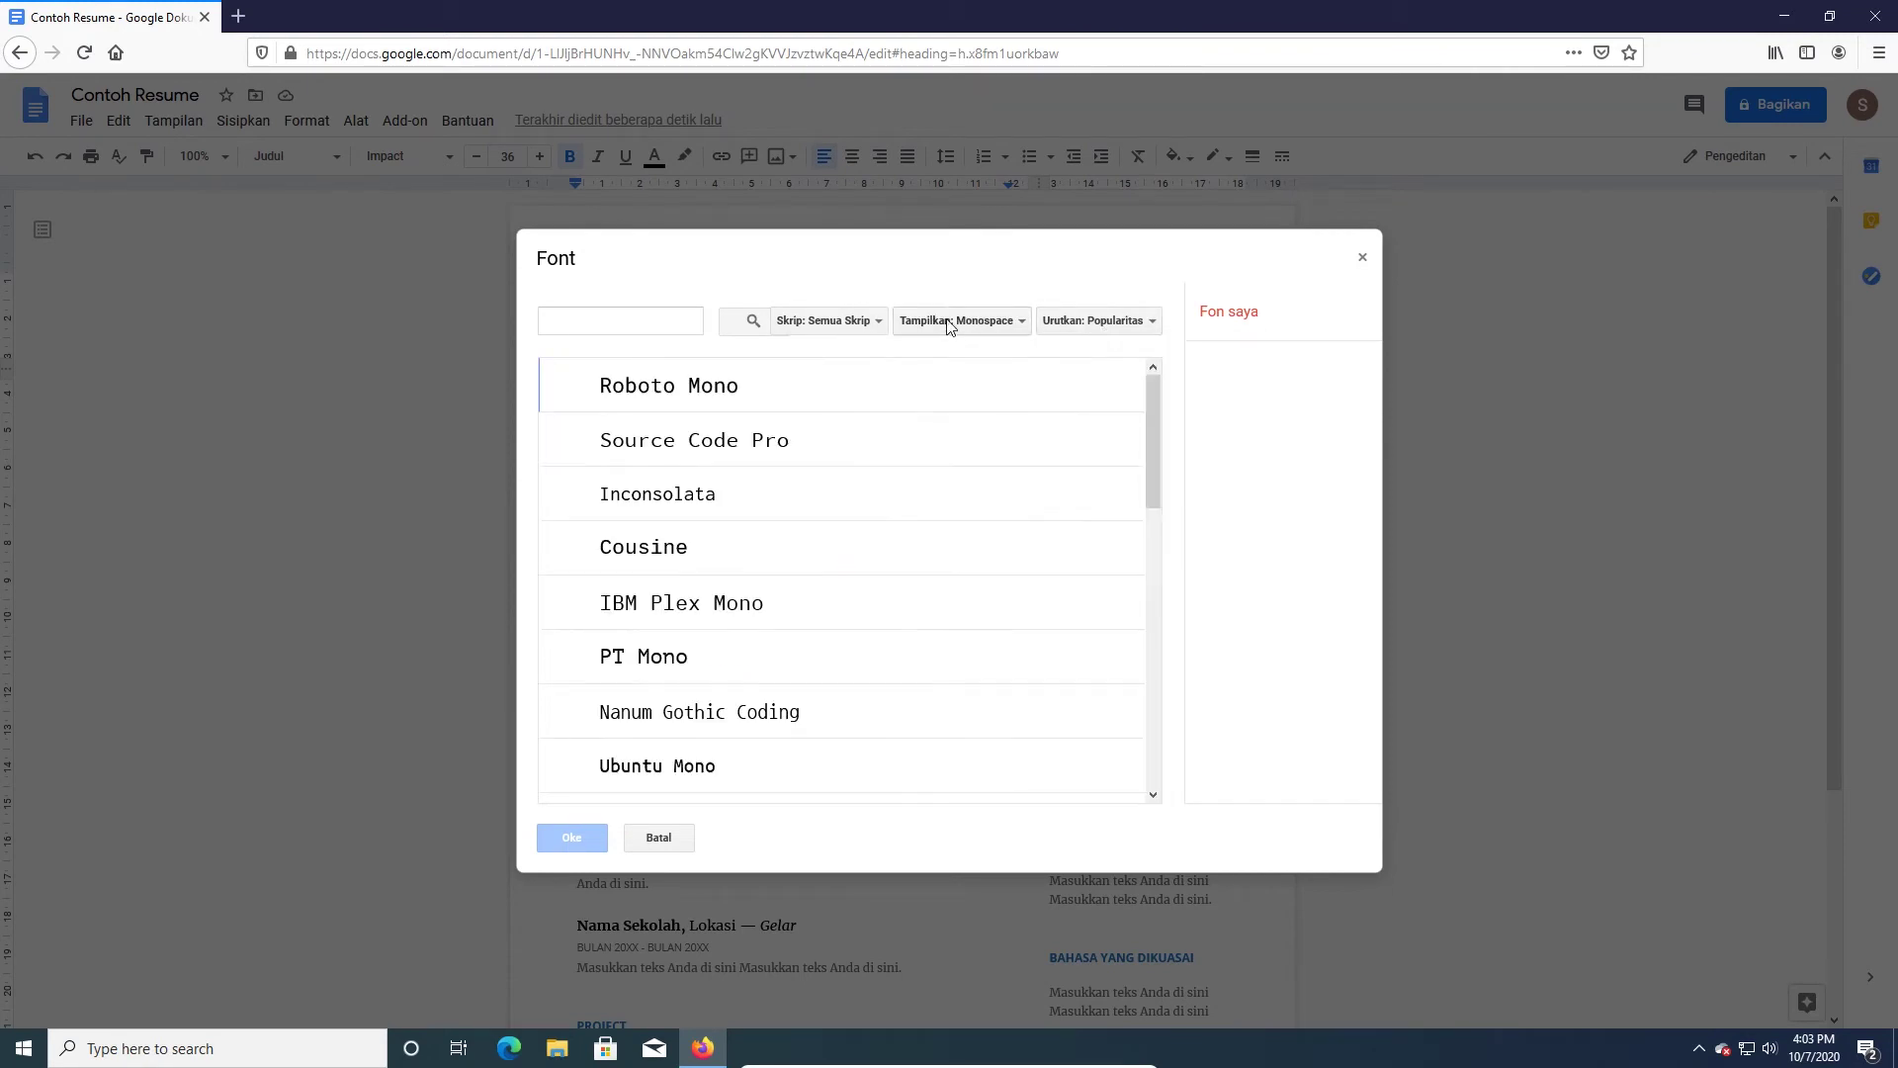
- Filter the font collection by the Japanese (Jepang) script
{"action": "left_click", "coordinate": [822, 320]}
{"action": "scroll", "coordinate": [868, 484], "scroll_direction": "down", "scroll_amount": 1}
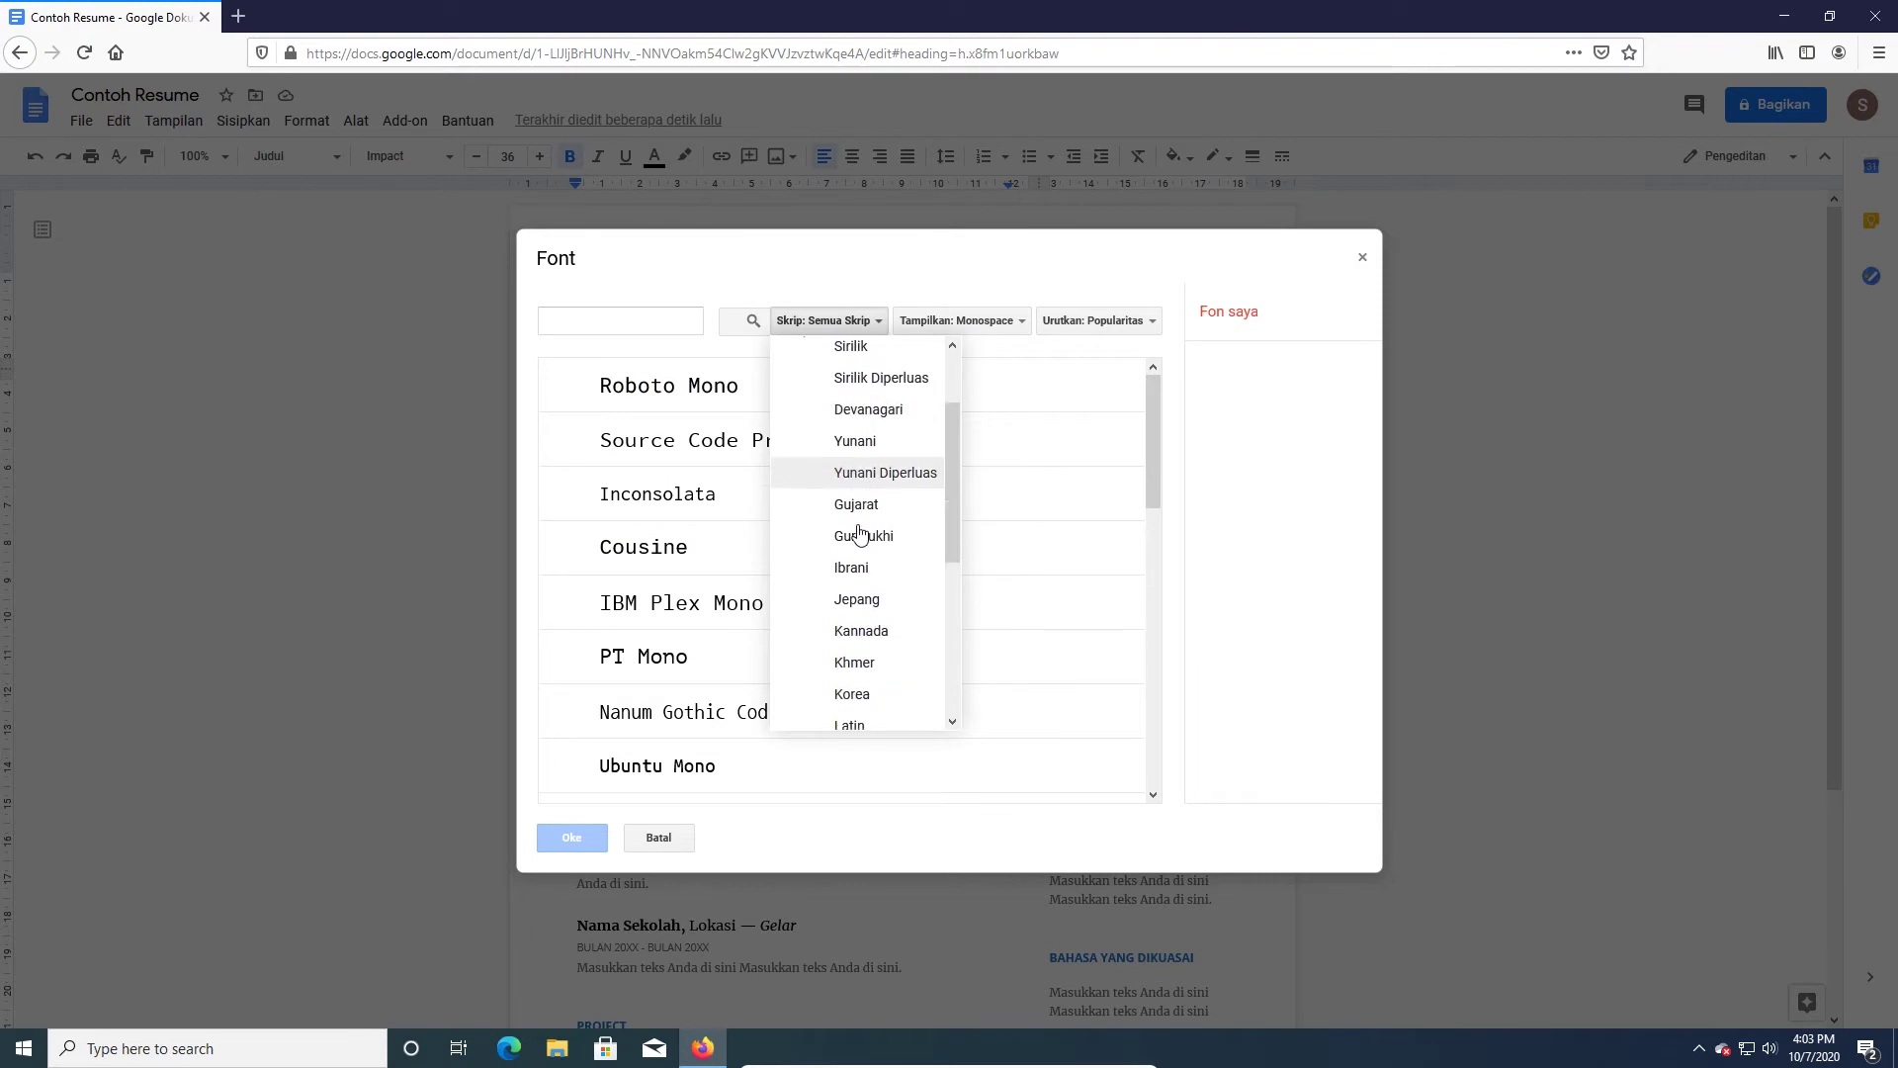
{"action": "left_click", "coordinate": [856, 642]}
- Set the script filter to all scripts (Semua Skrip) and apply Roboto Mono to the title
{"action": "left_click", "coordinate": [830, 337]}
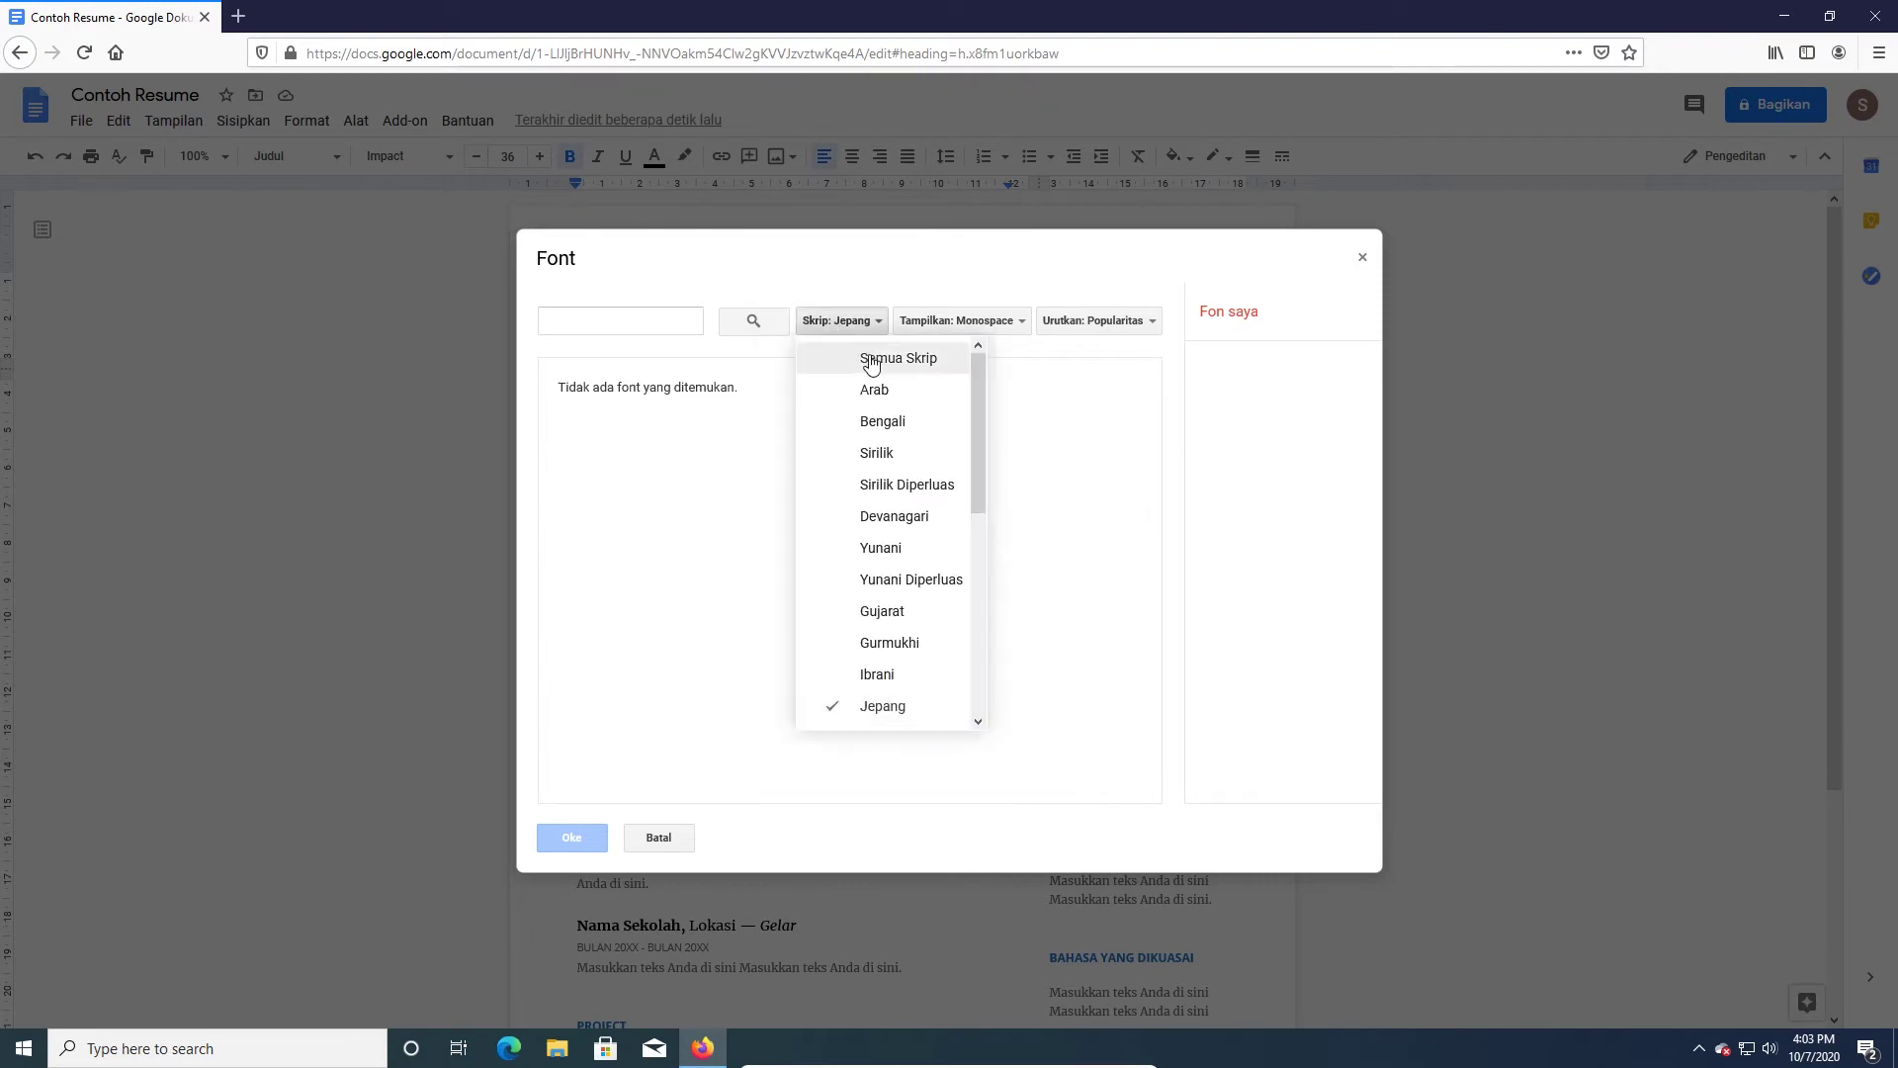
{"action": "left_click", "coordinate": [870, 360]}
{"action": "left_click", "coordinate": [720, 405]}
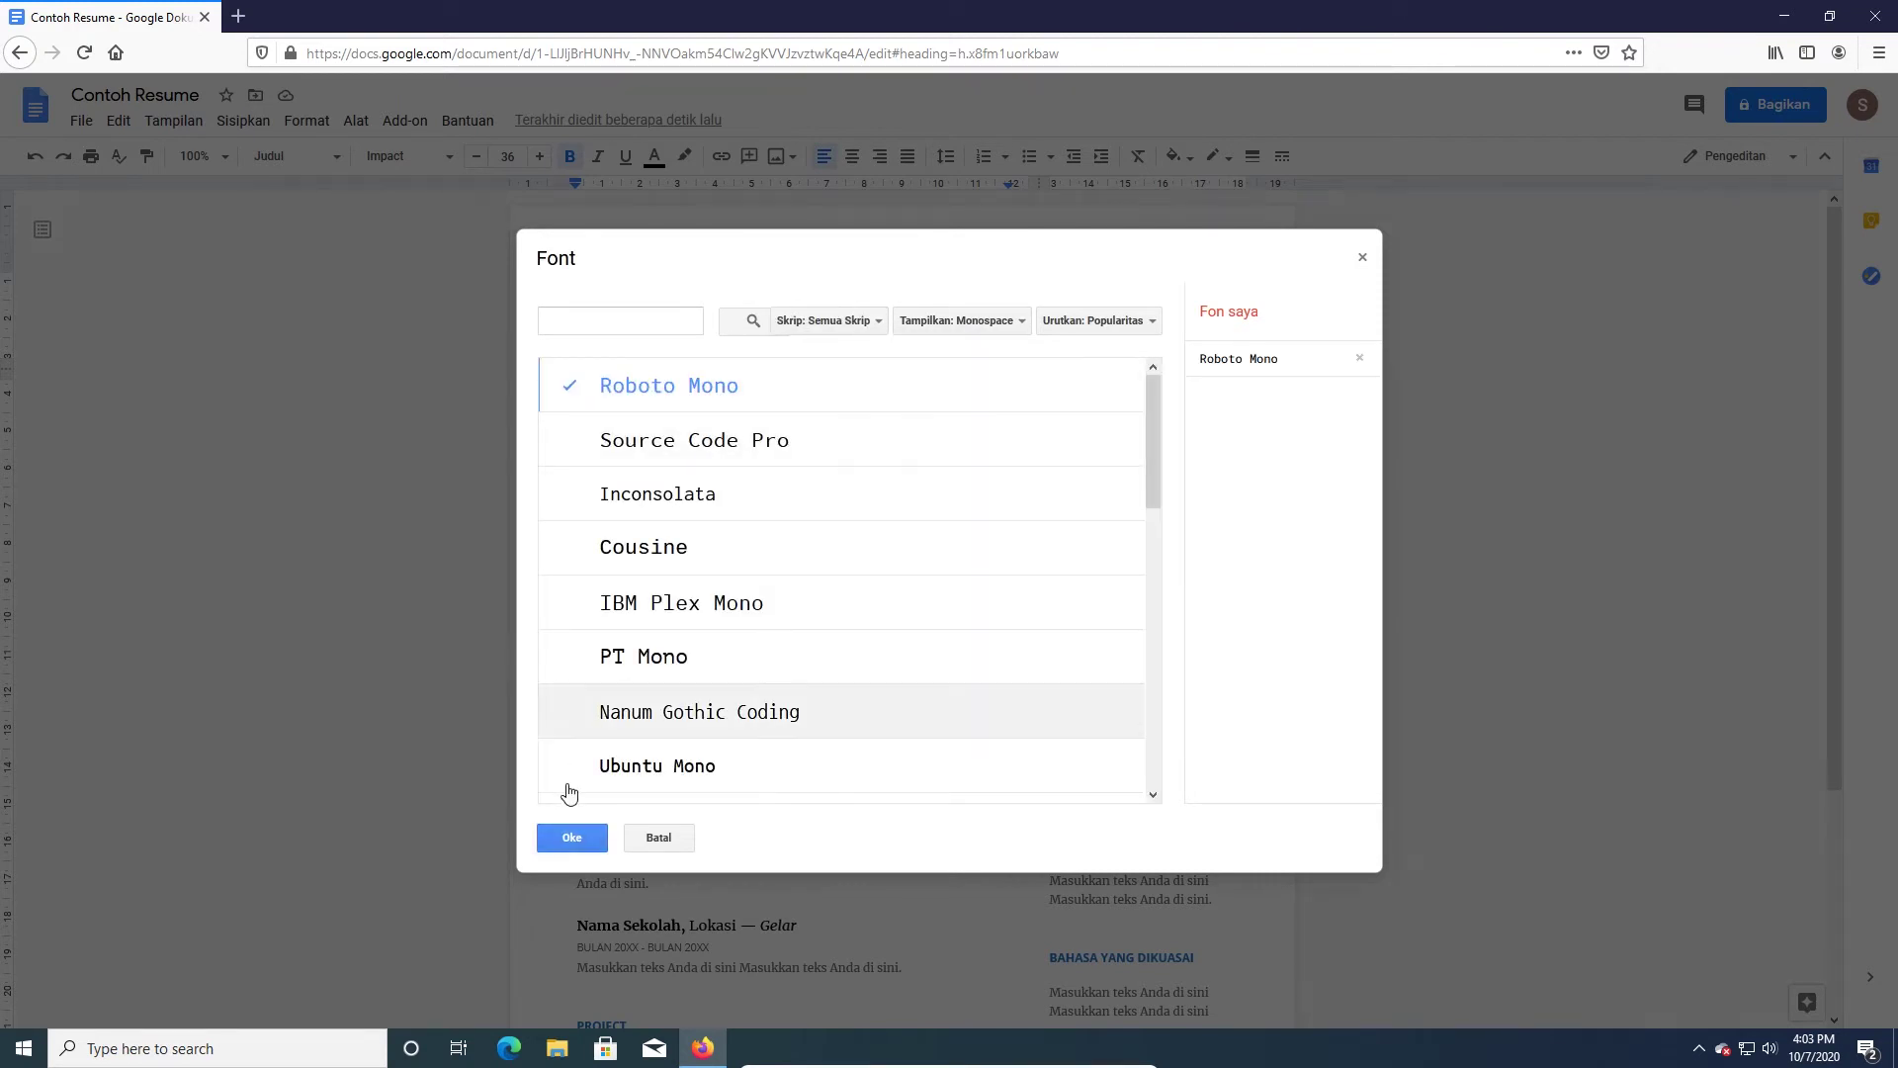
{"action": "left_click", "coordinate": [571, 837]}
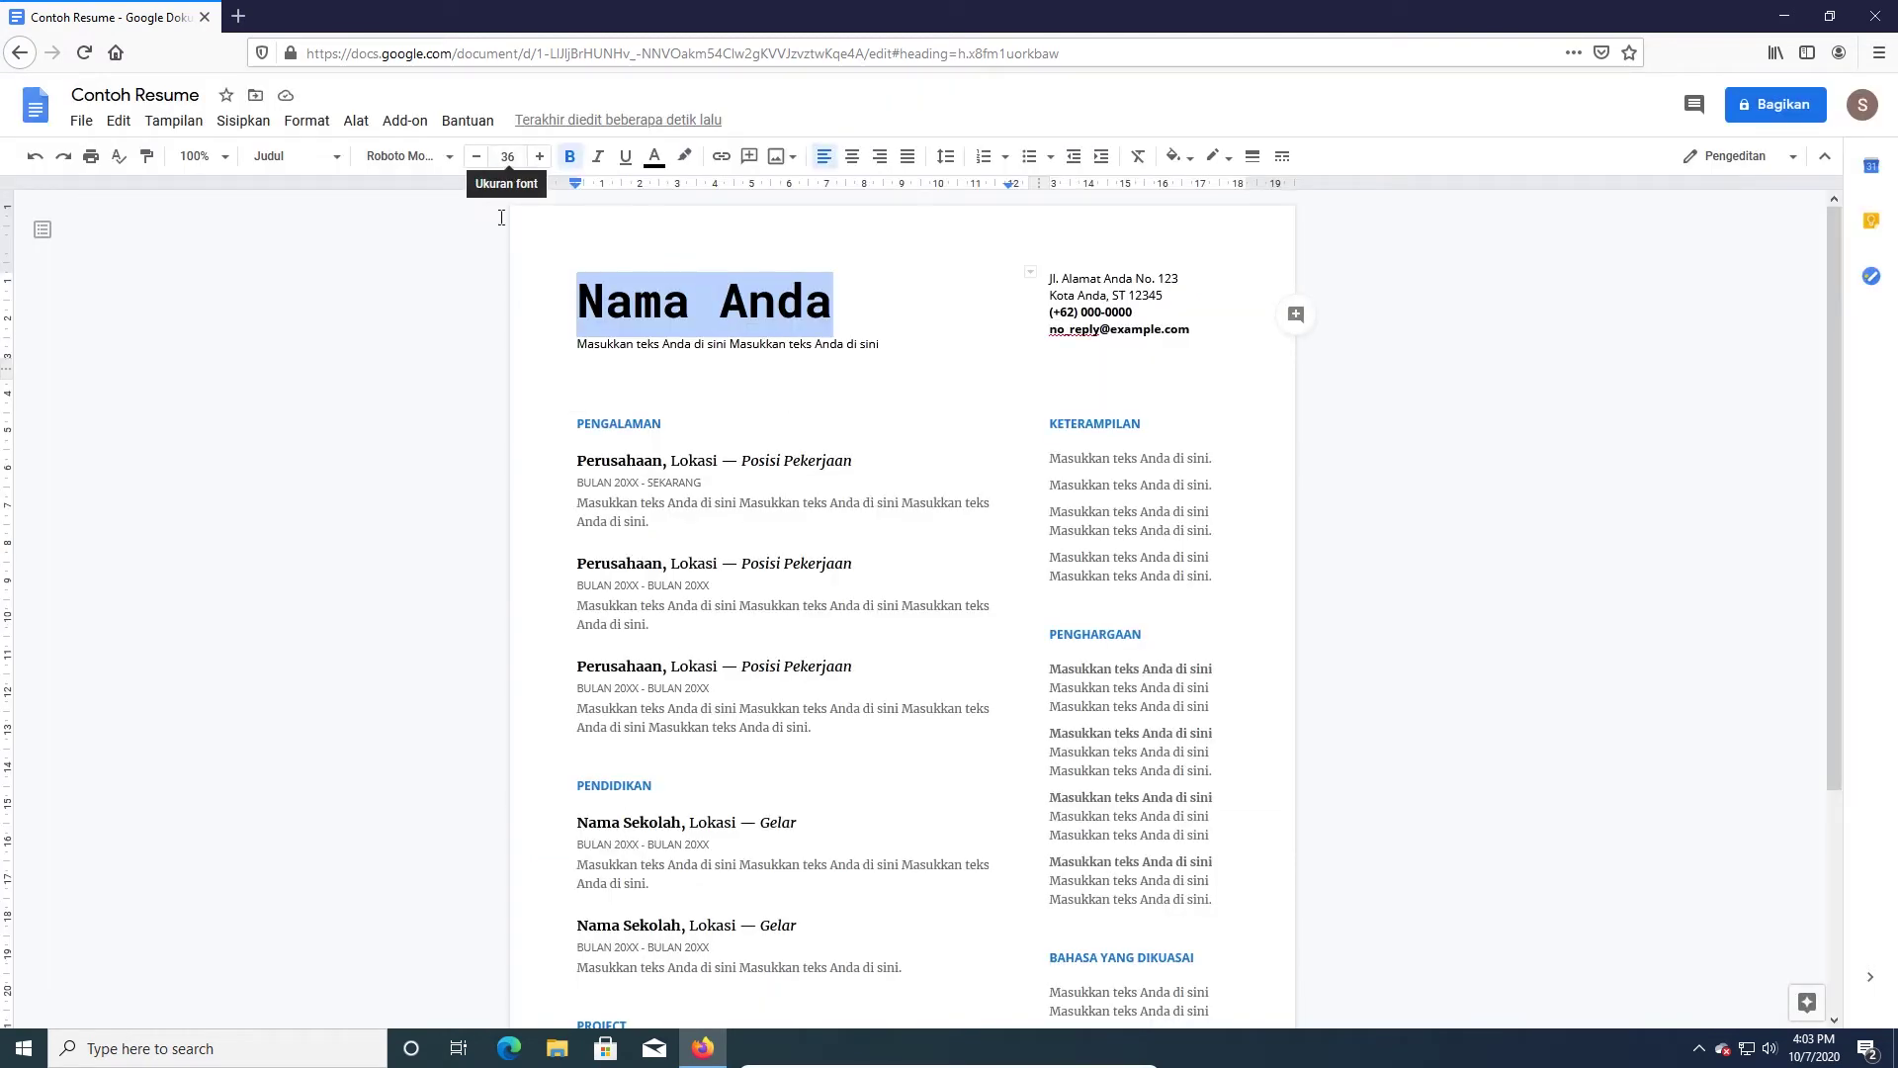
- Reduce the font size of the "Nama Anda" title one point at a time to 31
{"action": "left_click", "coordinate": [479, 164]}
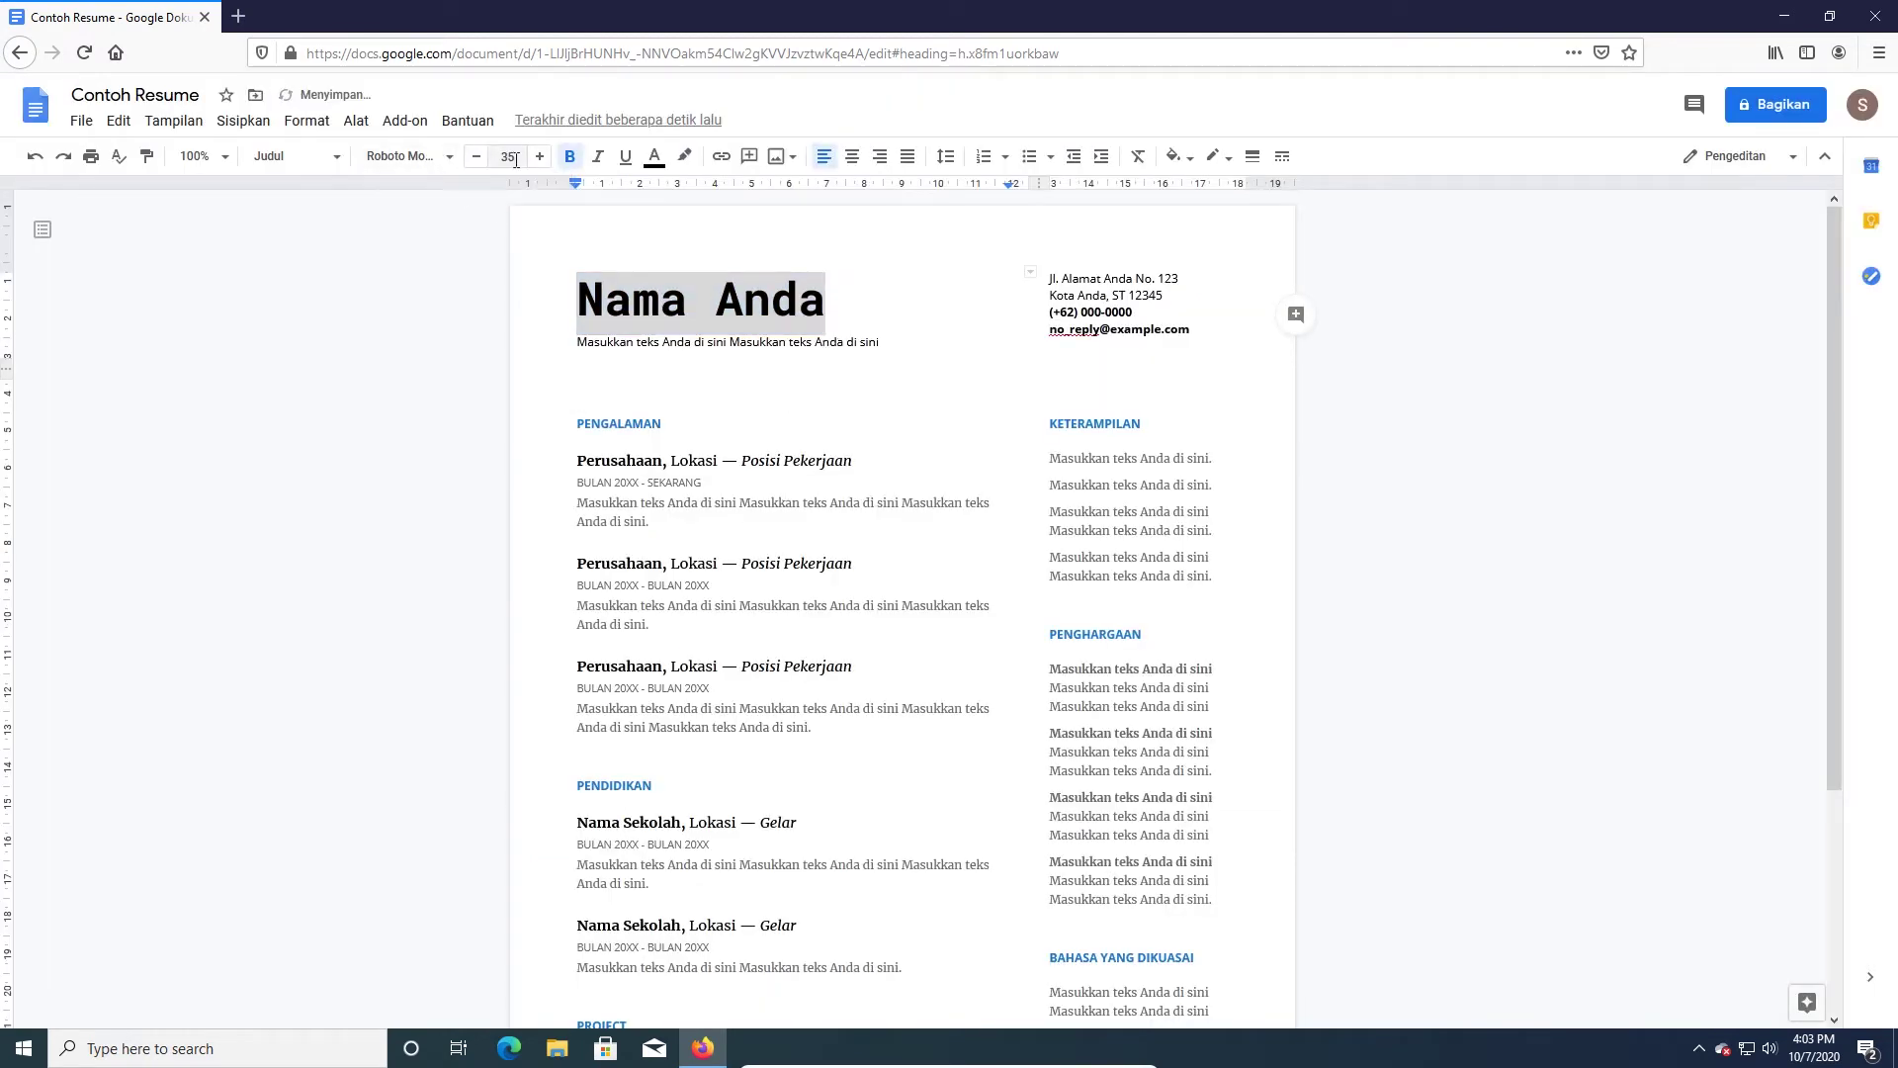
{"action": "left_click", "coordinate": [480, 162]}
{"action": "left_click", "coordinate": [479, 160]}
{"action": "left_click", "coordinate": [478, 159]}
{"action": "left_click", "coordinate": [478, 158]}
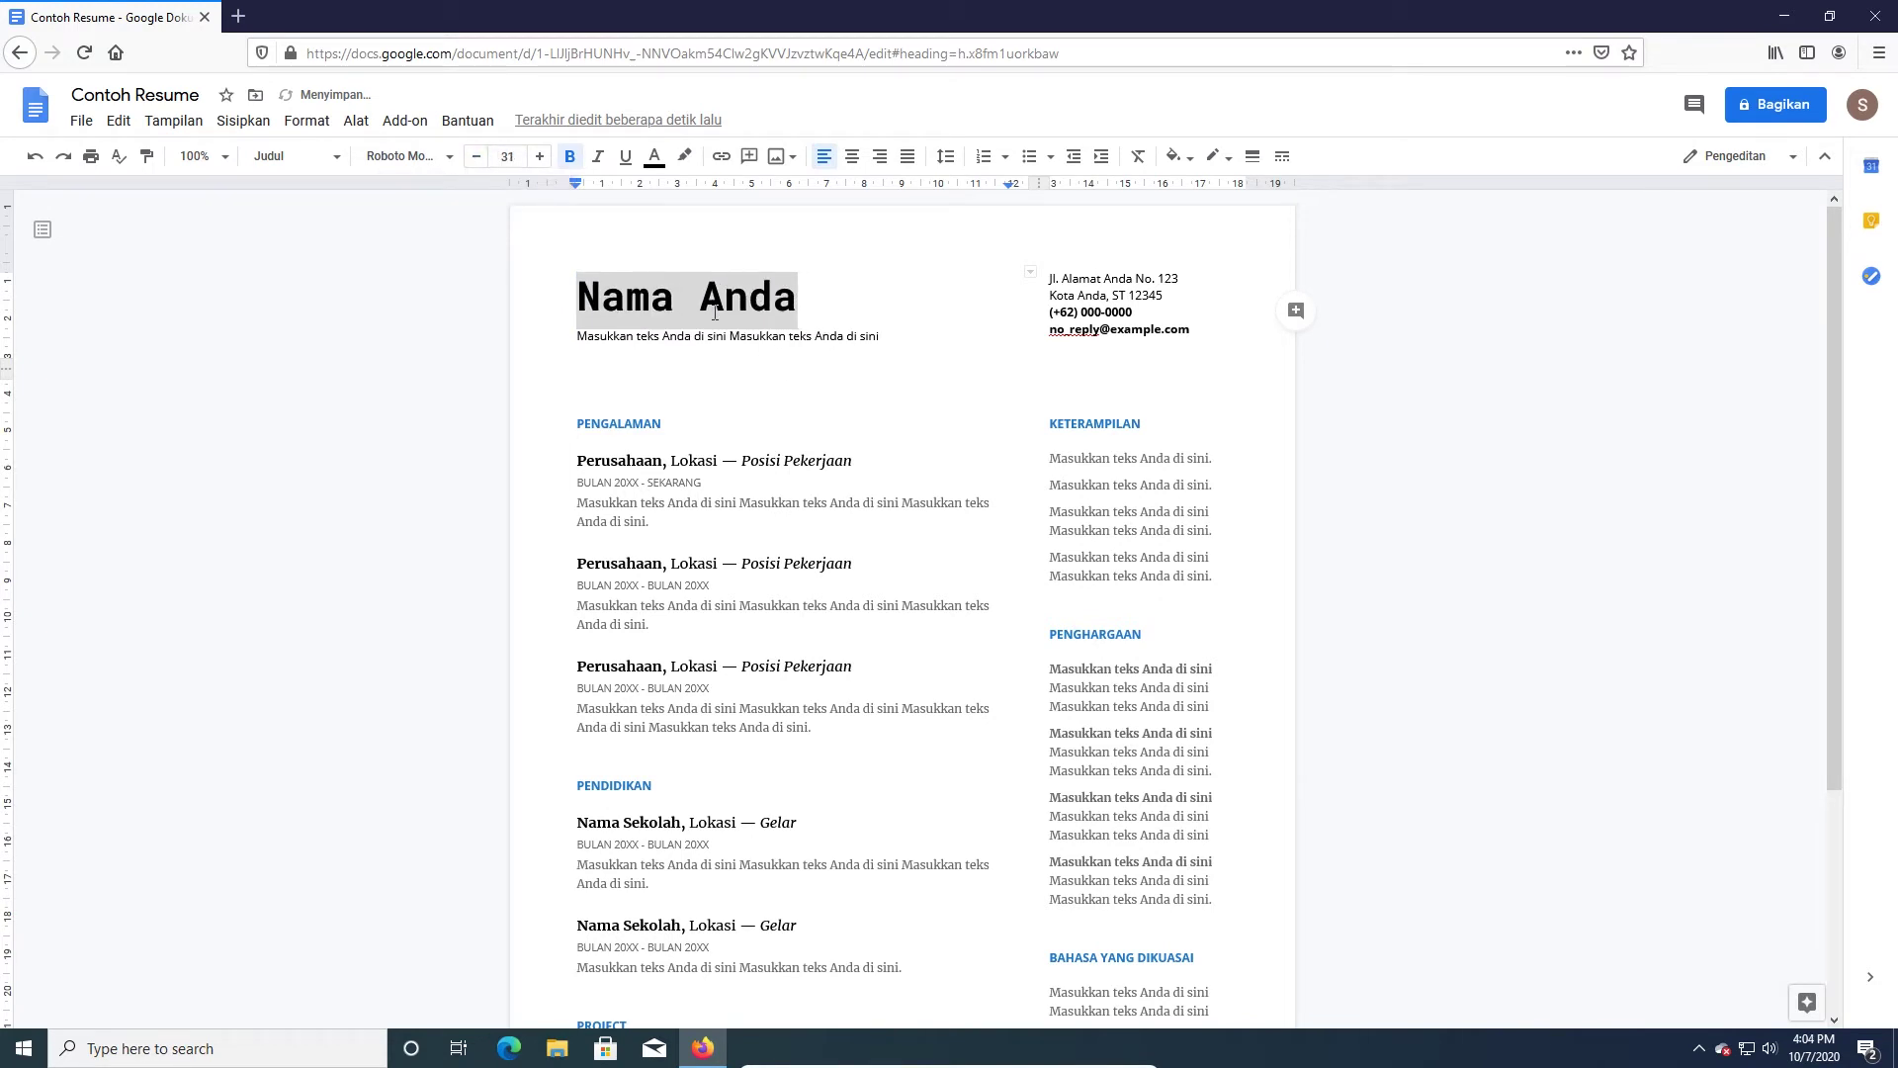
- Set the font size of the "Nama Anda" title to 55
{"action": "left_click", "coordinate": [525, 157]}
{"action": "type", "text": "55"}
{"action": "key", "text": "Return"}
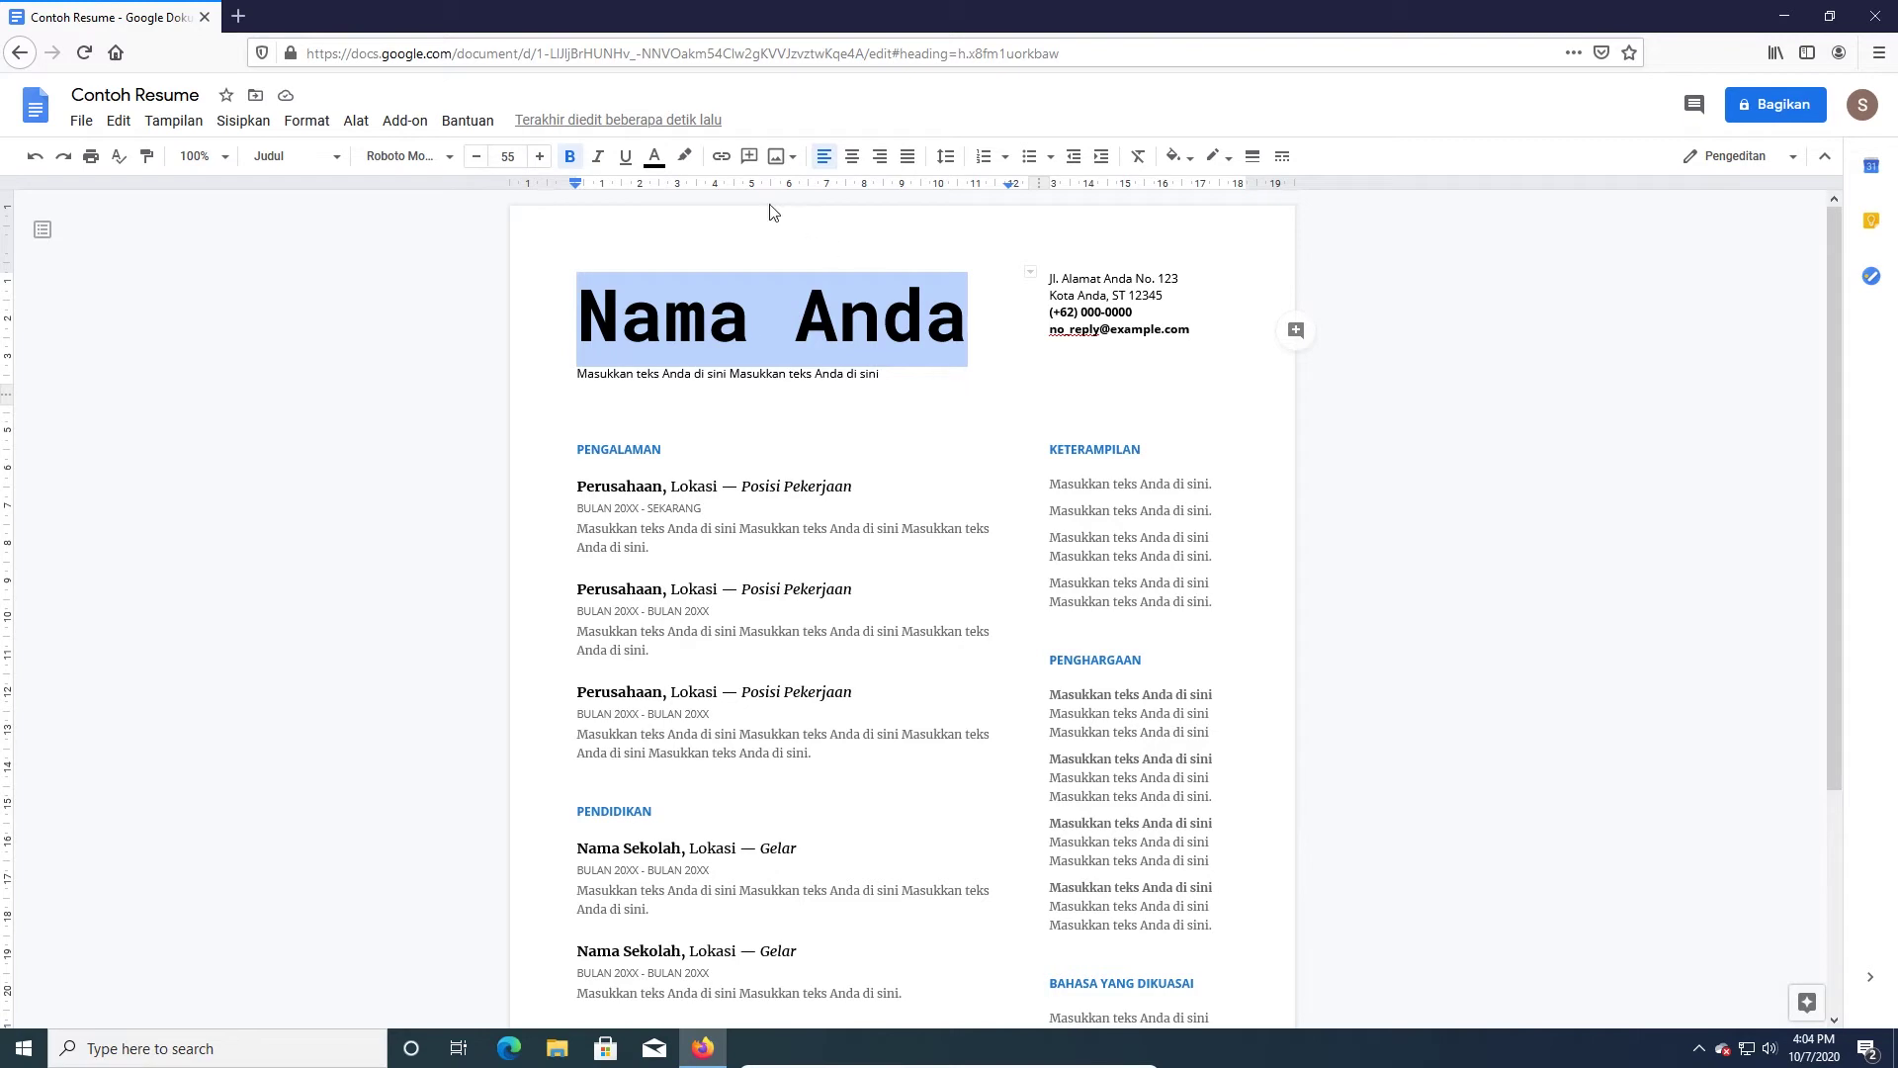
- Switch italics on and off again for the "Nama Anda" title, and underline it
{"action": "left_click", "coordinate": [599, 158]}
{"action": "left_click", "coordinate": [600, 160]}
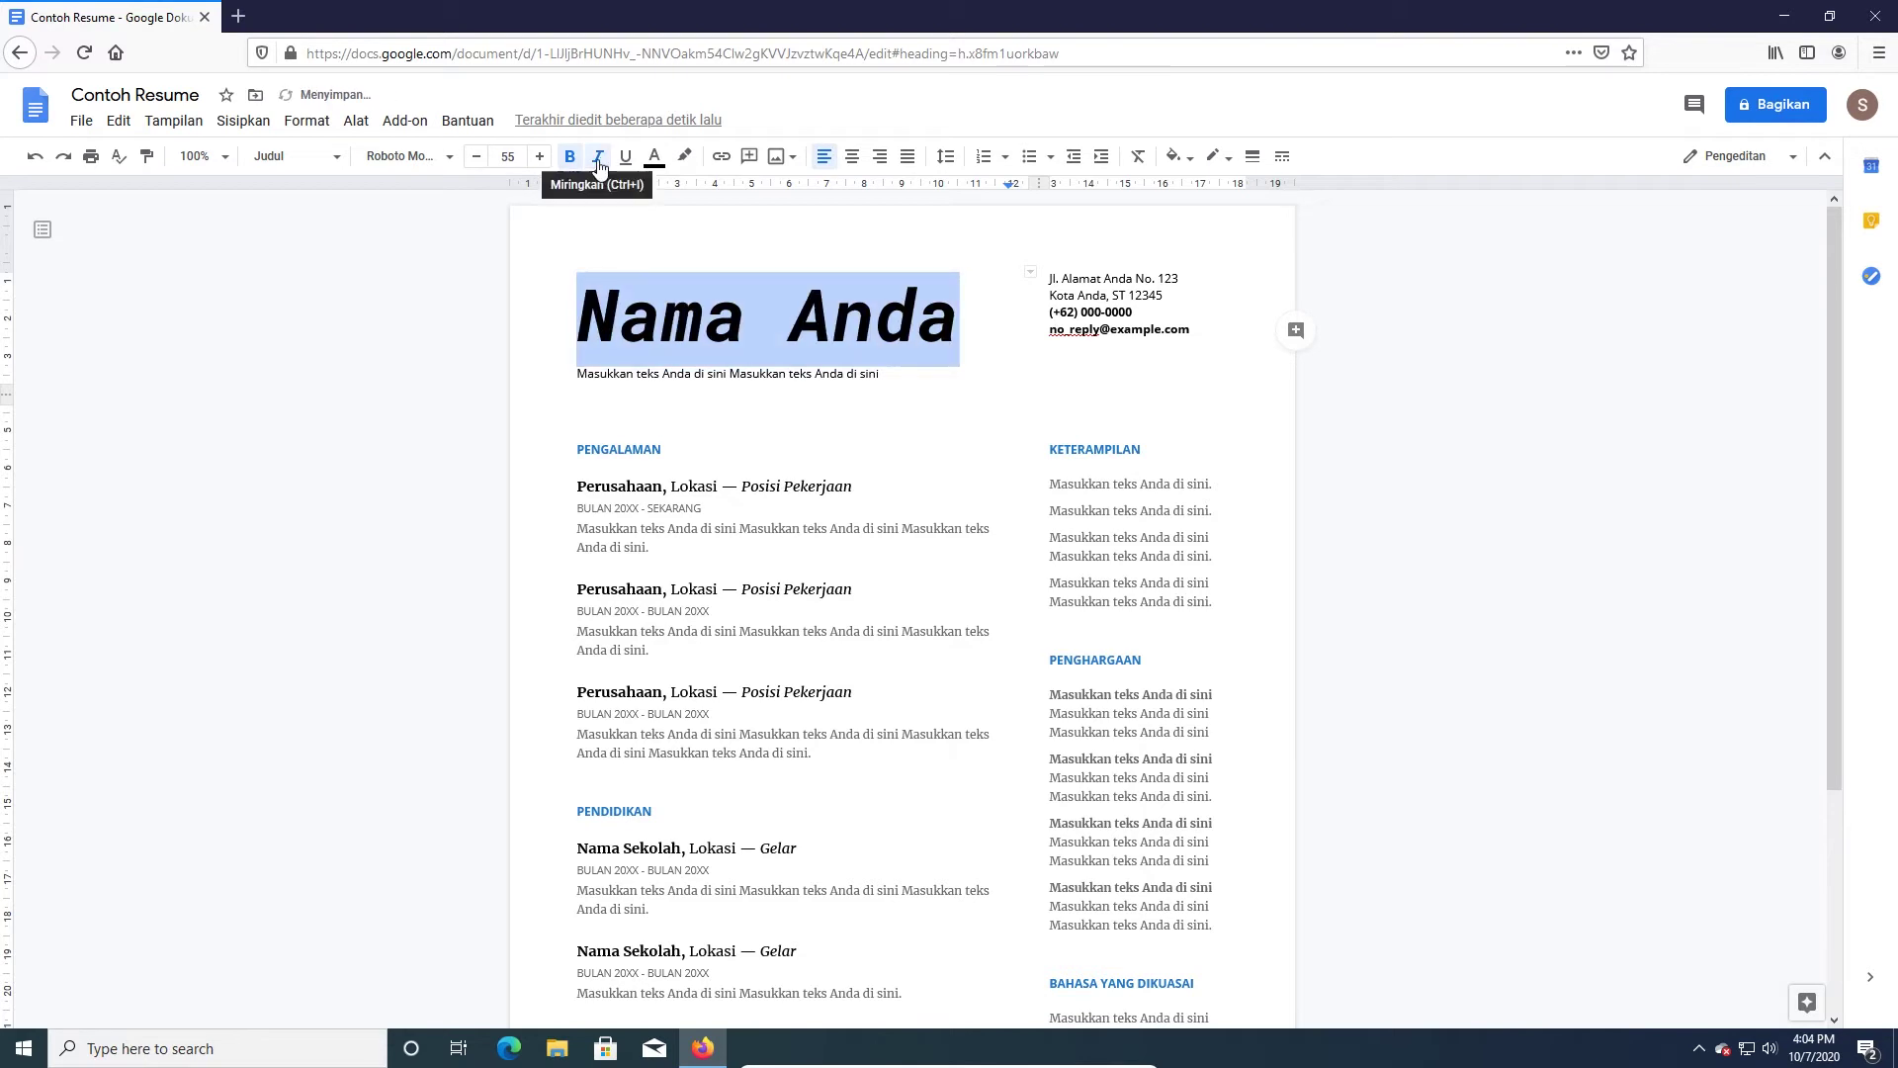
{"action": "left_click", "coordinate": [599, 166]}
{"action": "left_click", "coordinate": [626, 158]}
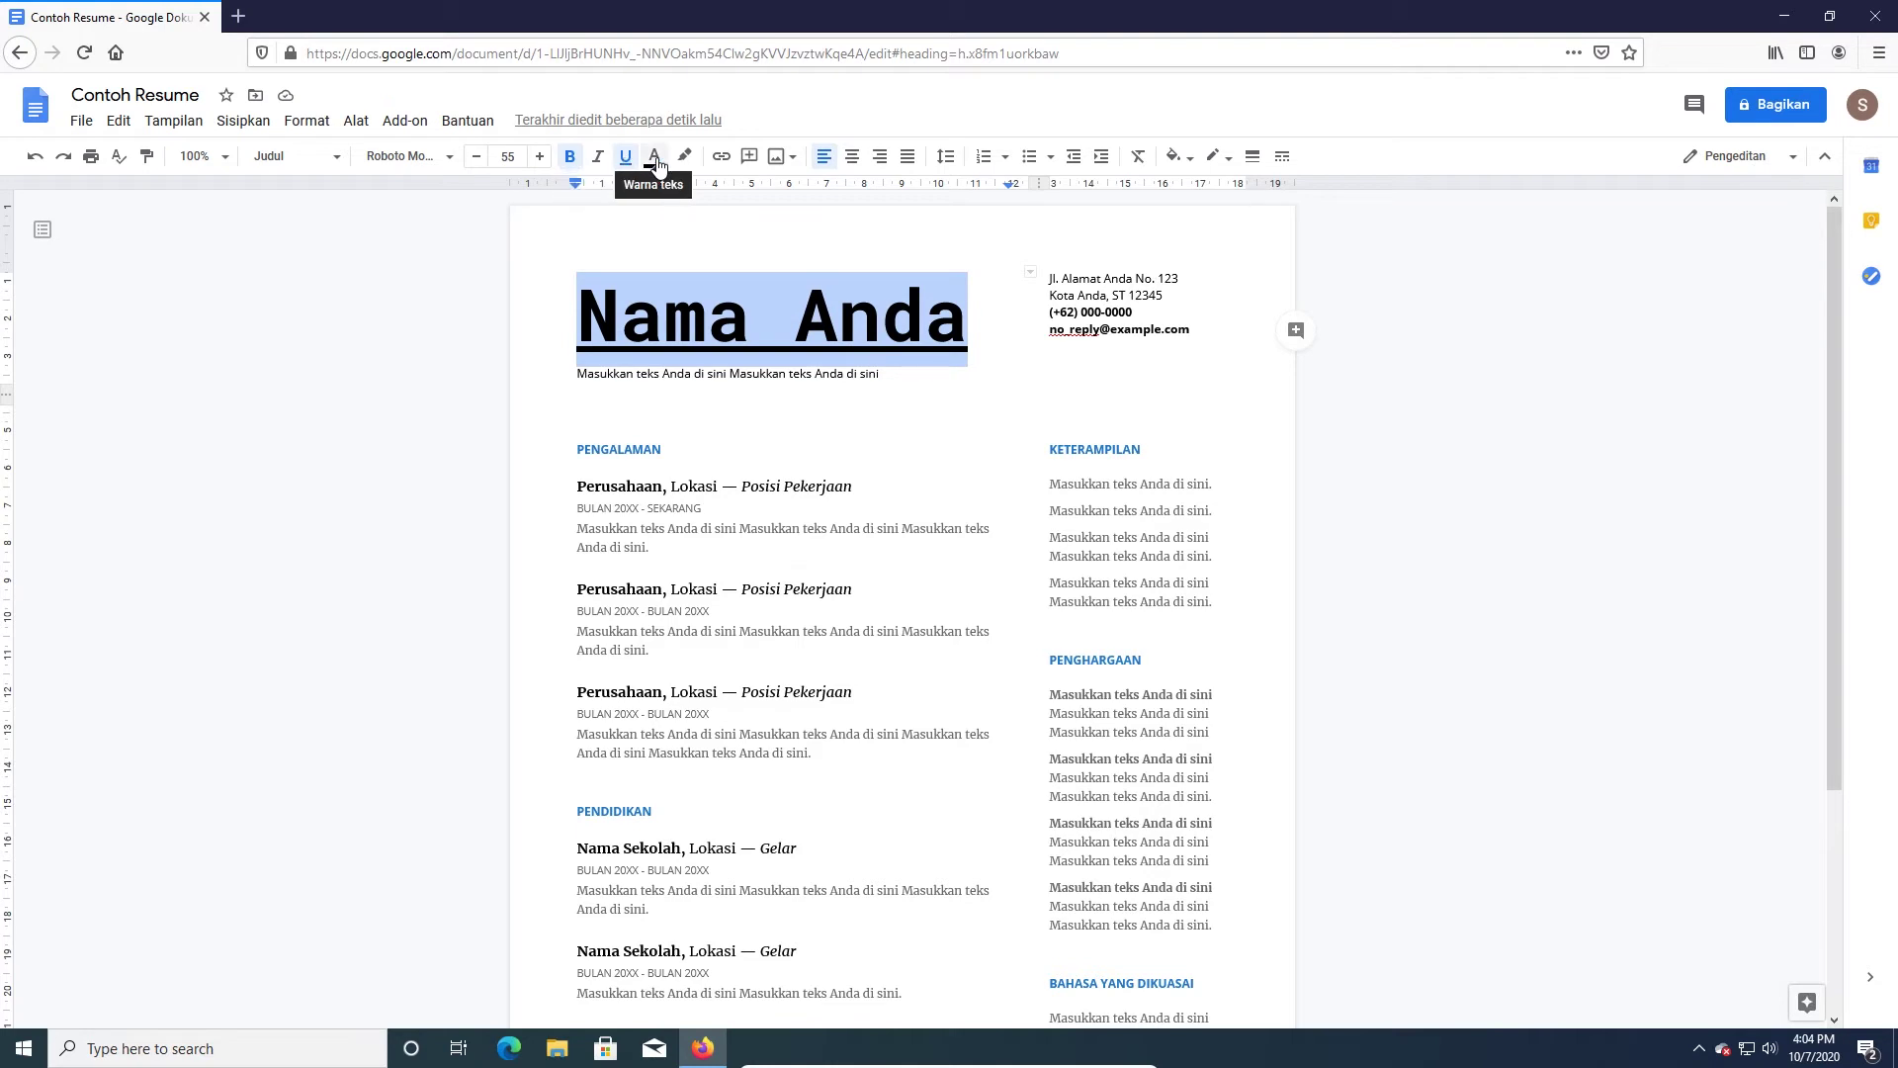
- Try red, blue and dark gray text colors on the "Nama Anda" title, and restore black
{"action": "left_click", "coordinate": [659, 165]}
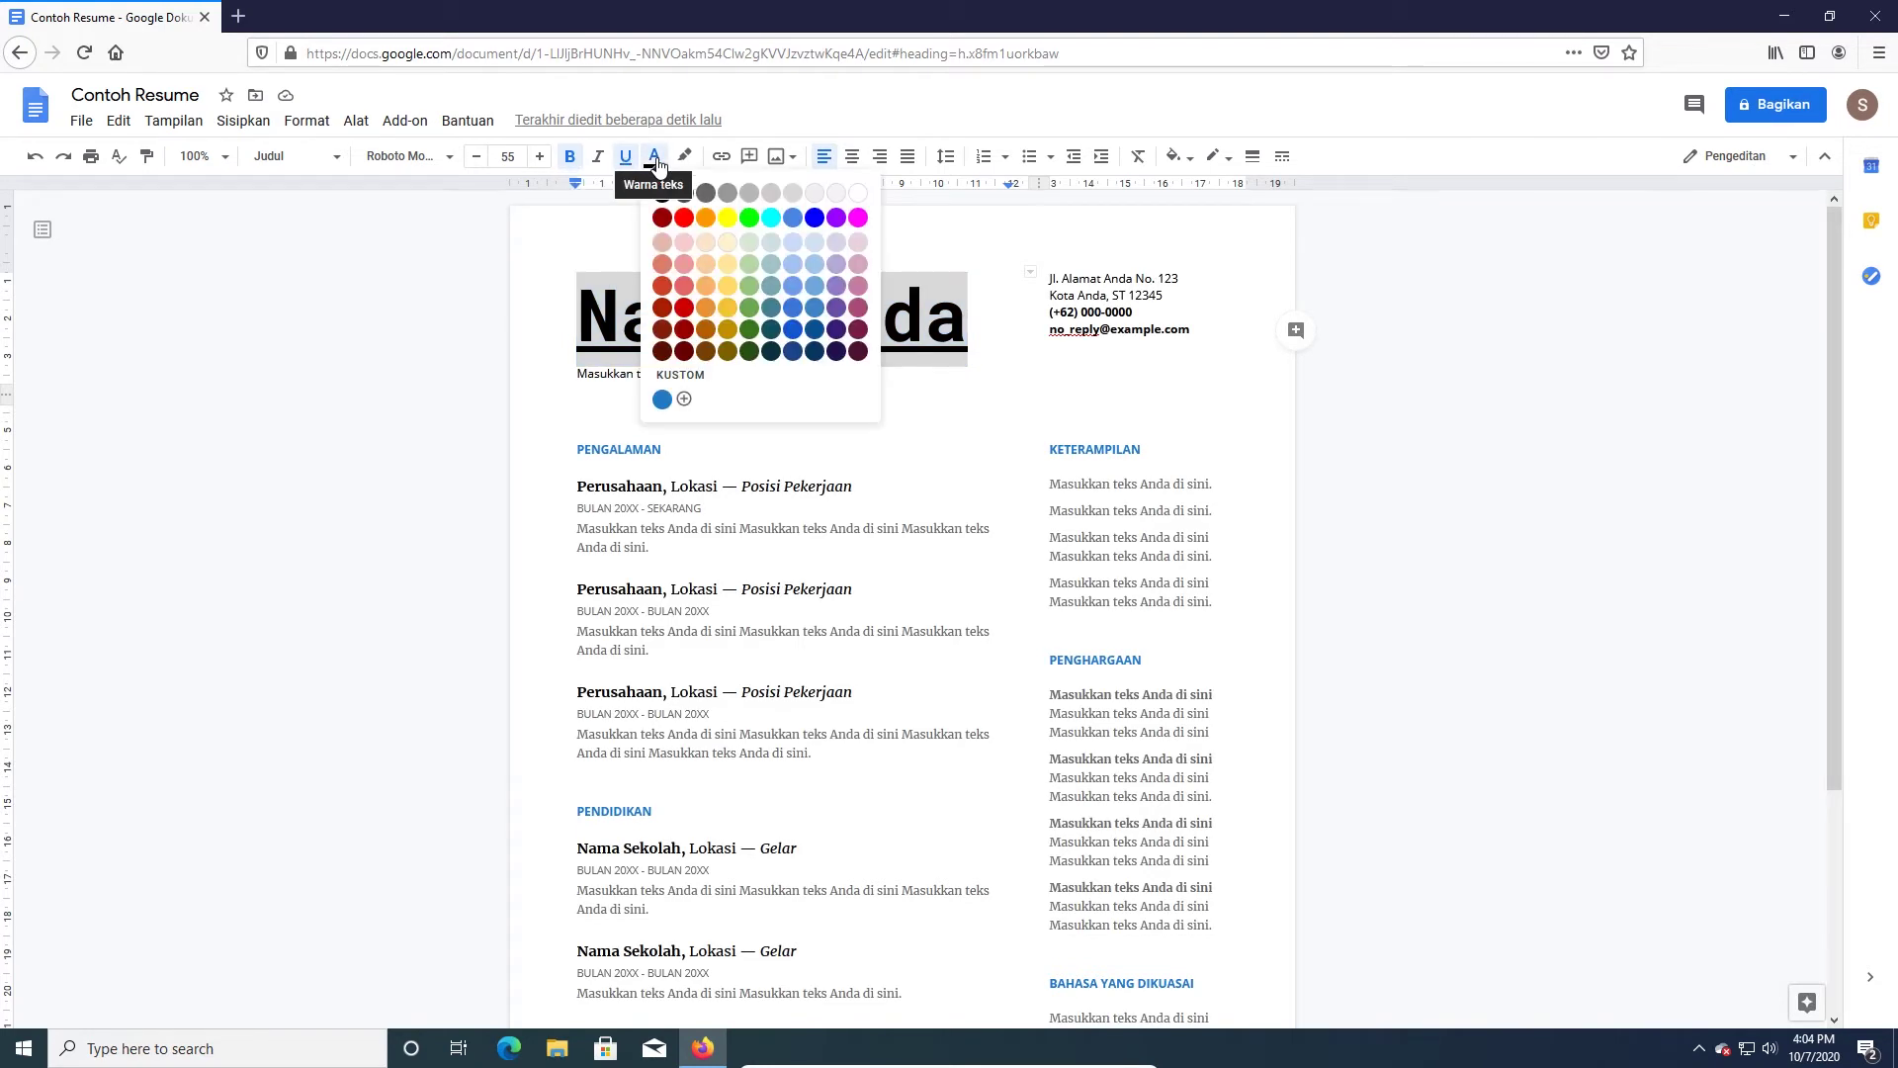
{"action": "left_click", "coordinate": [682, 215]}
{"action": "left_click", "coordinate": [659, 168]}
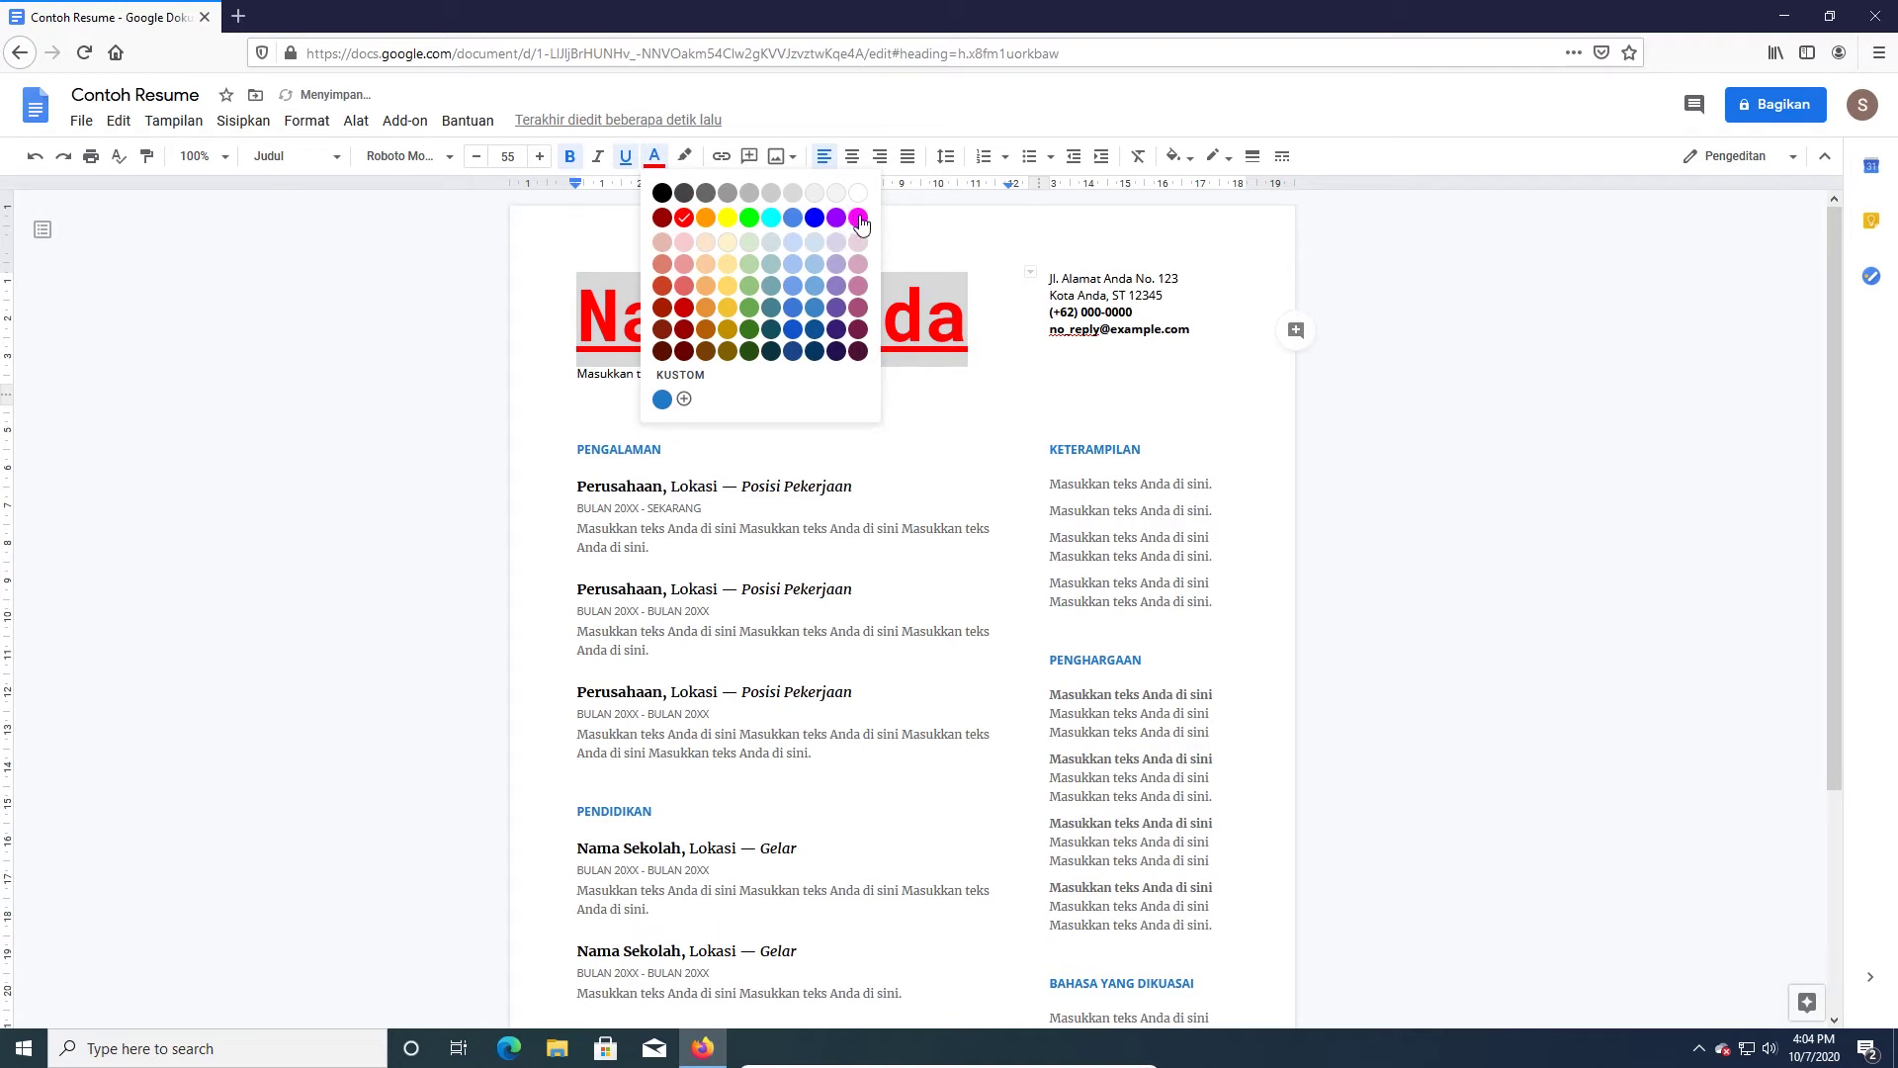
{"action": "left_click", "coordinate": [815, 217]}
{"action": "left_click", "coordinate": [655, 161]}
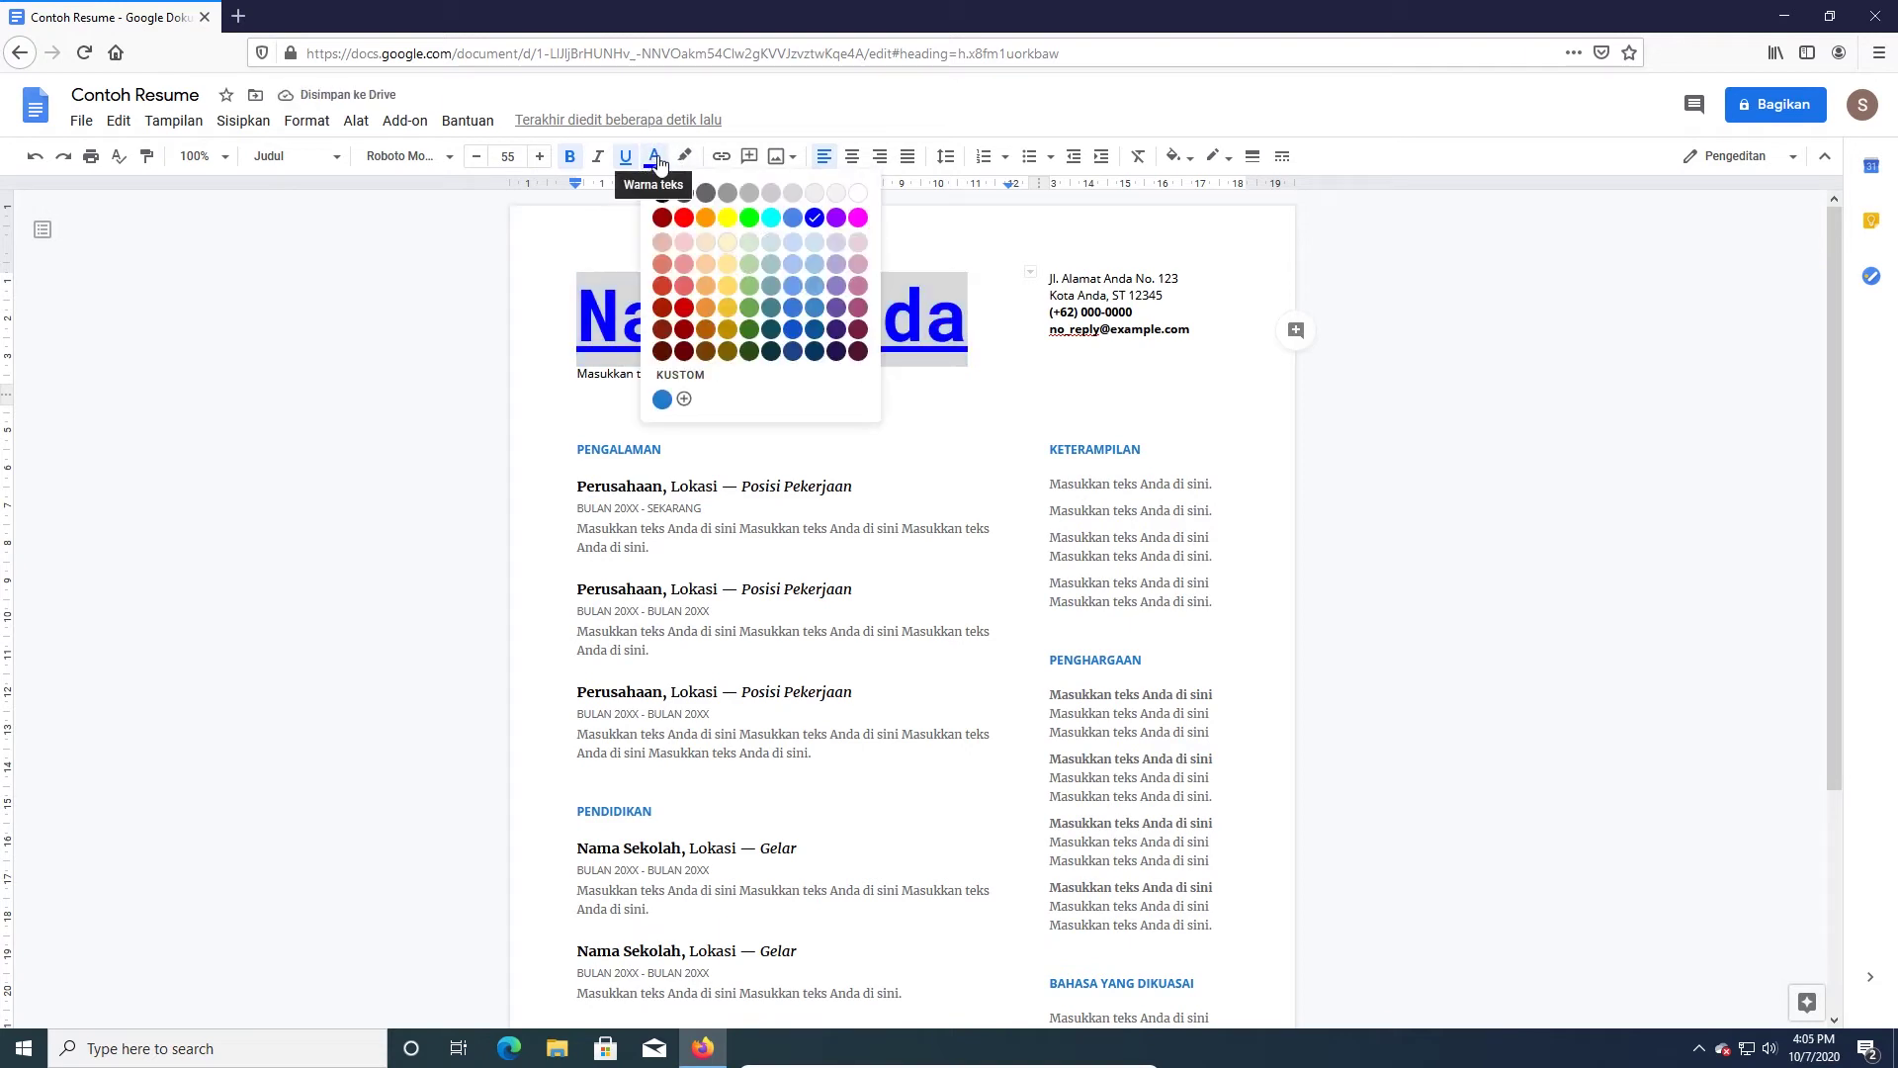
{"action": "left_click", "coordinate": [700, 196]}
{"action": "left_click", "coordinate": [656, 161]}
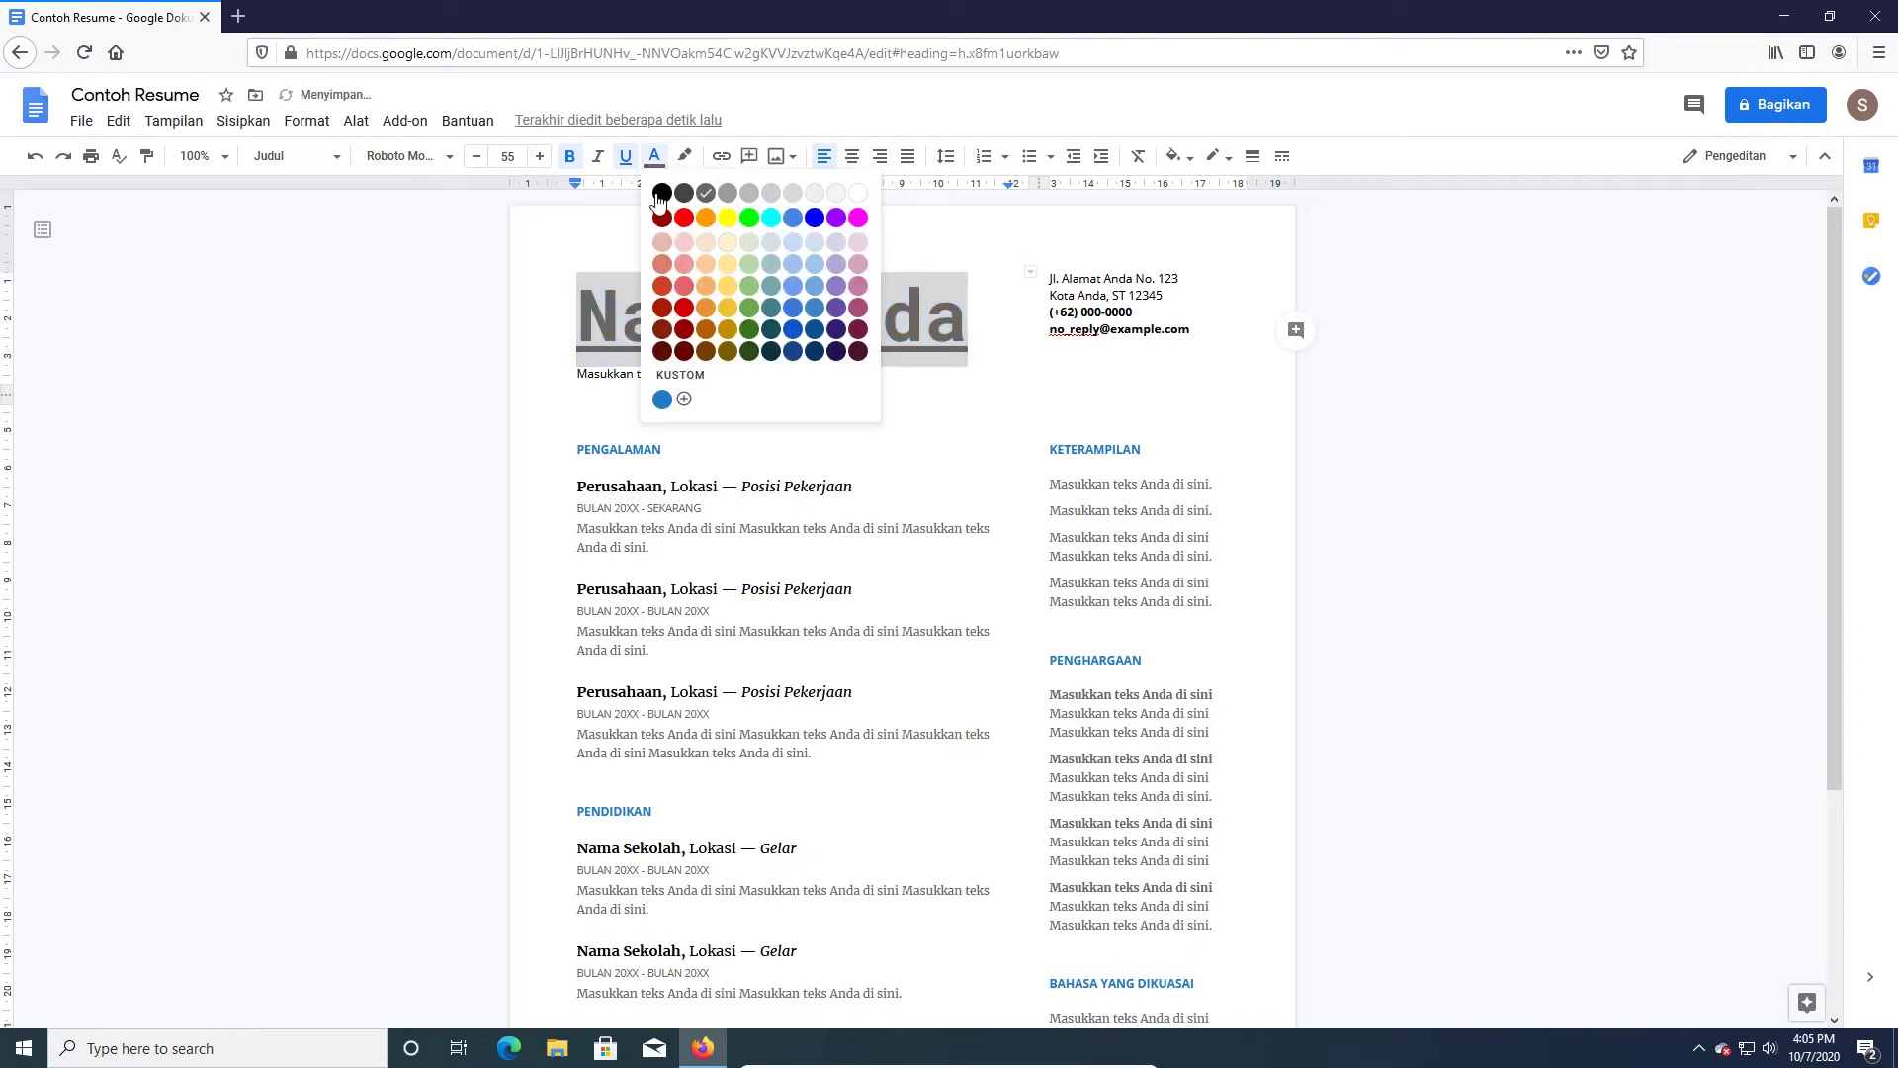
{"action": "left_click", "coordinate": [661, 196]}
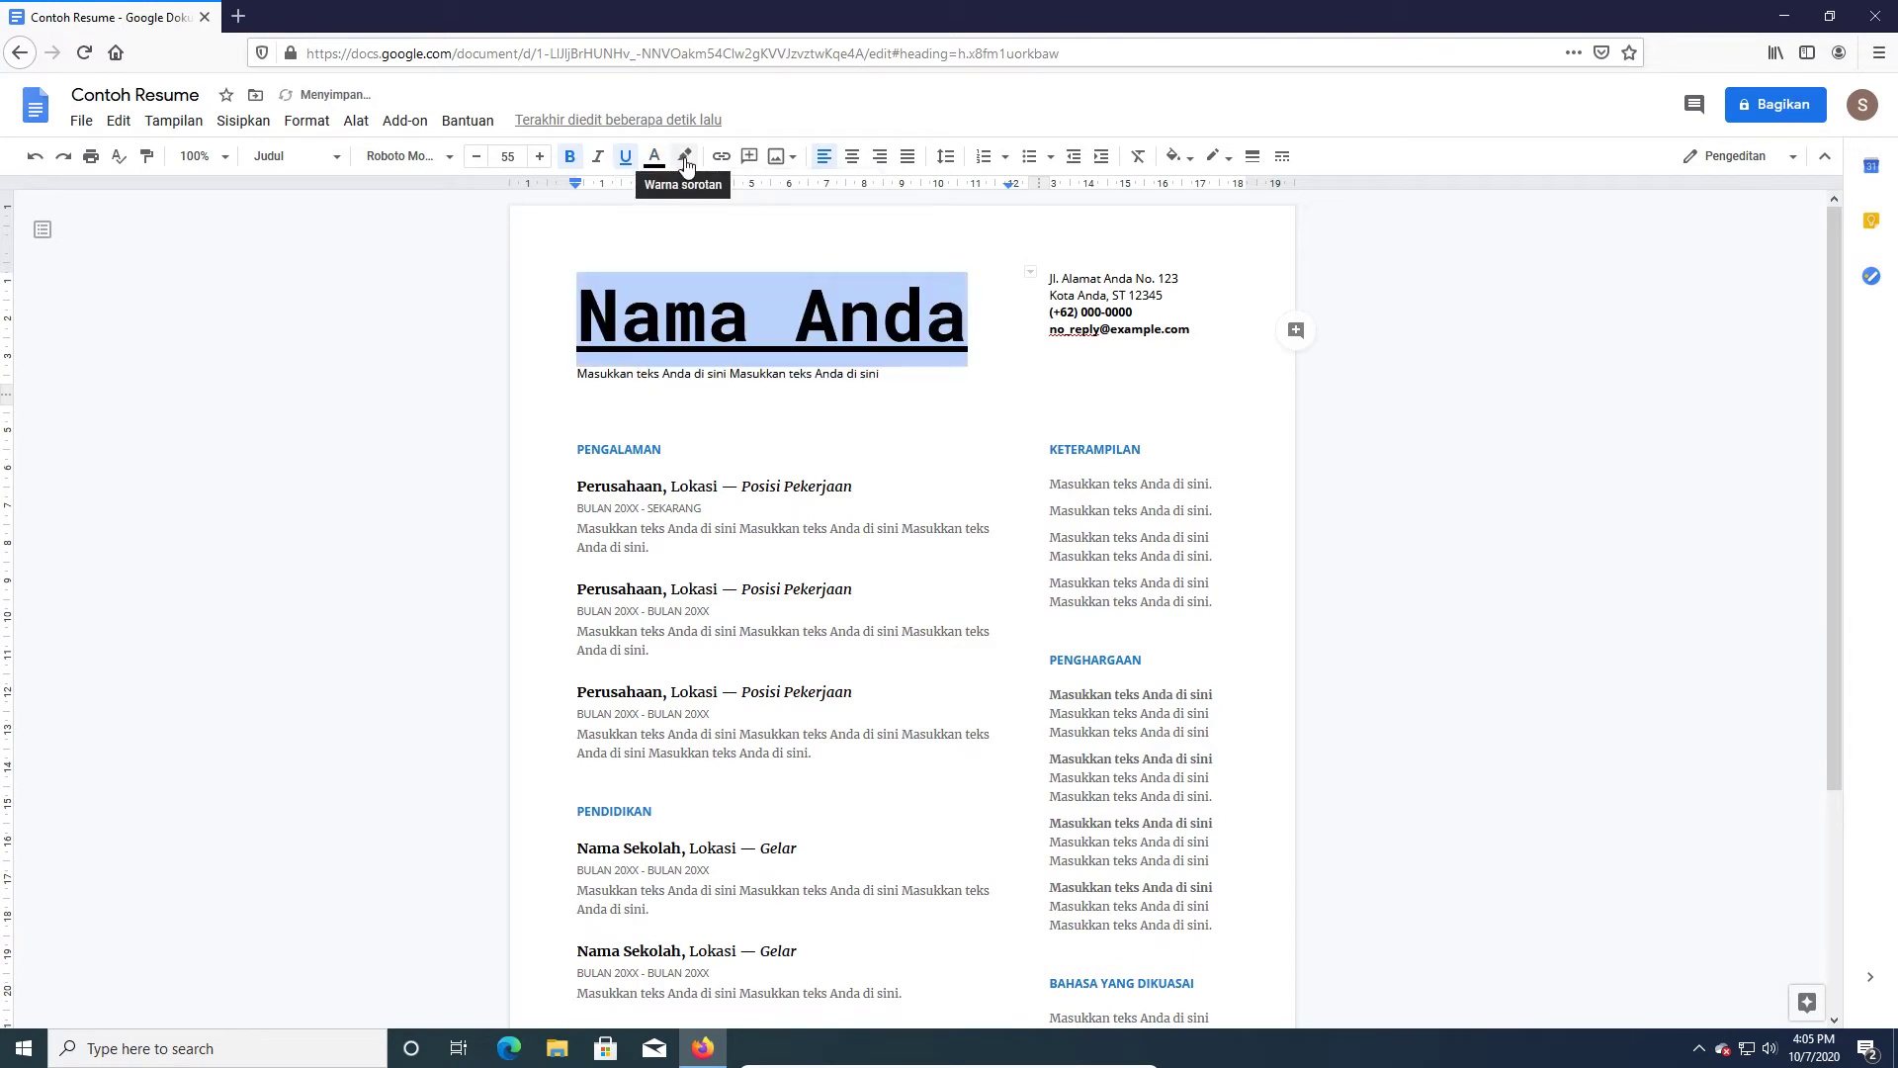
- Highlight the "Nama Anda" title in magenta, and change the highlight to red
{"action": "left_click", "coordinate": [686, 159]}
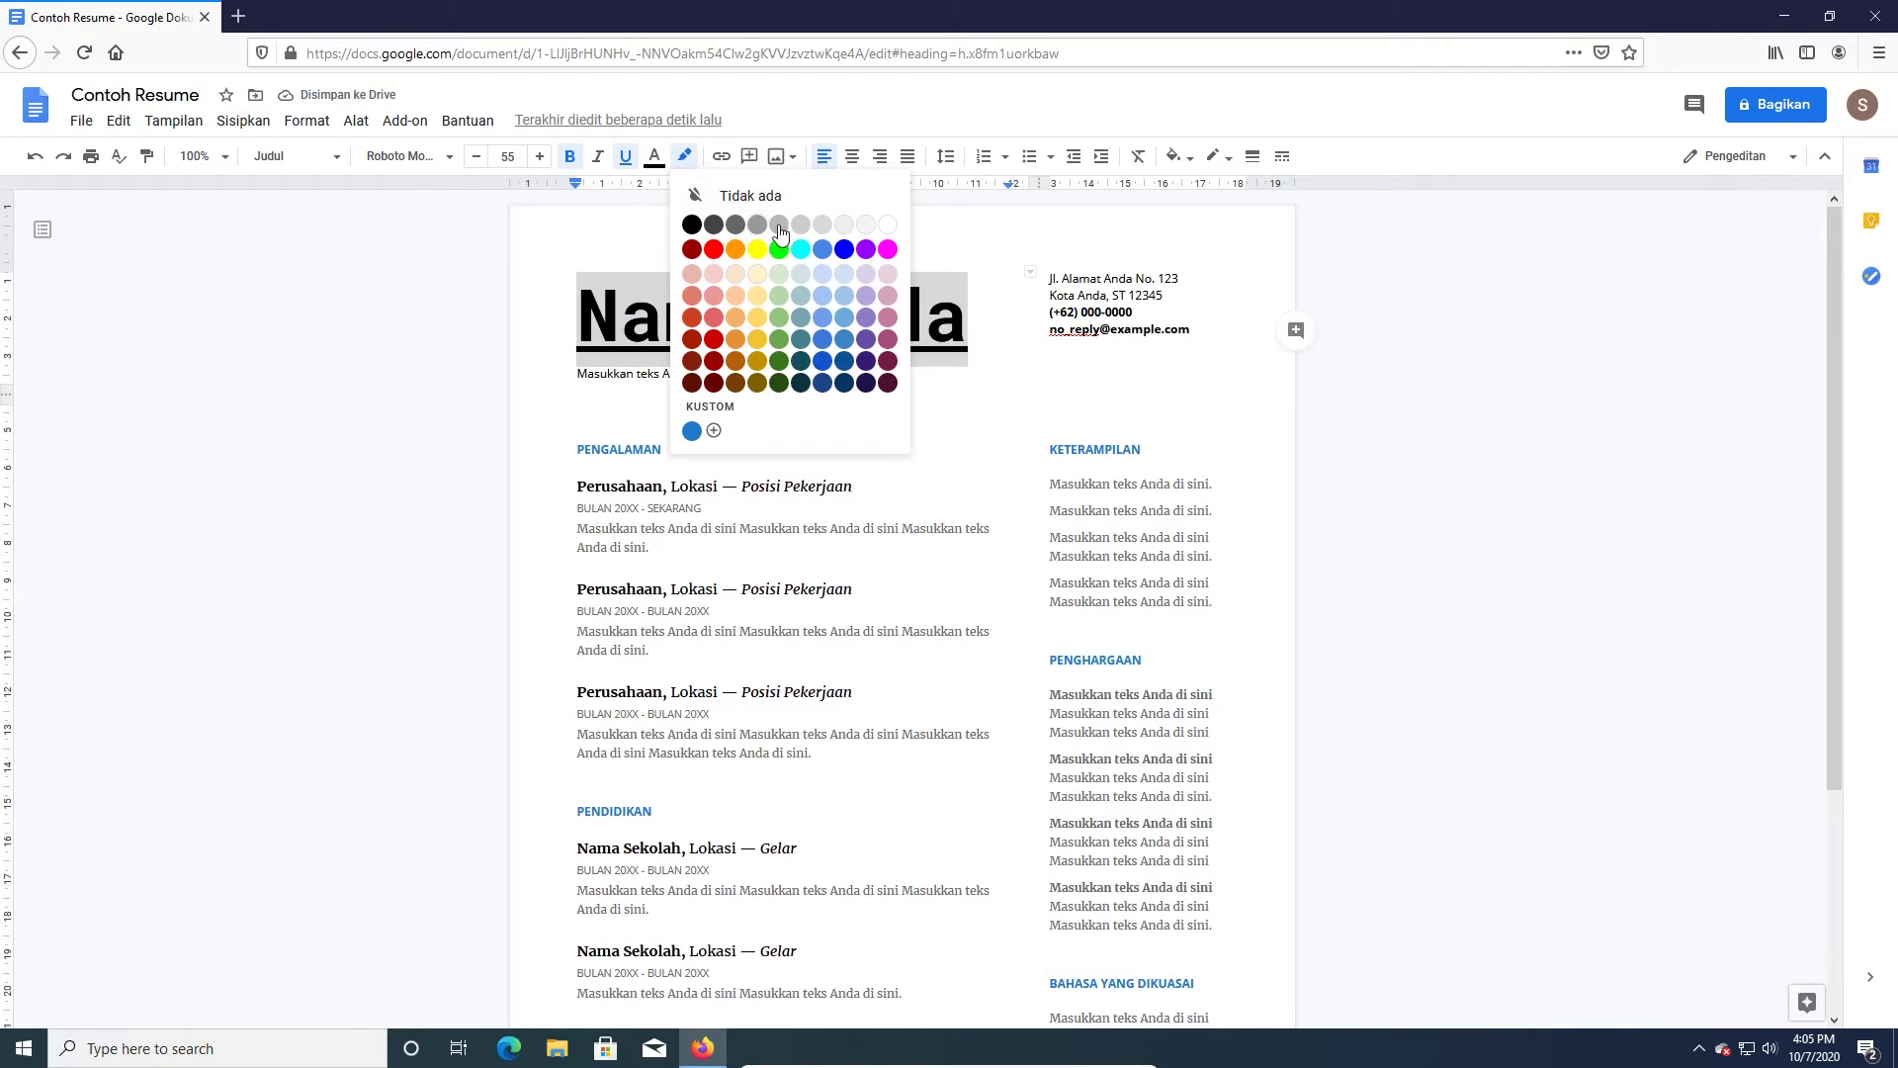
{"action": "left_click", "coordinate": [887, 249]}
{"action": "left_click", "coordinate": [687, 158]}
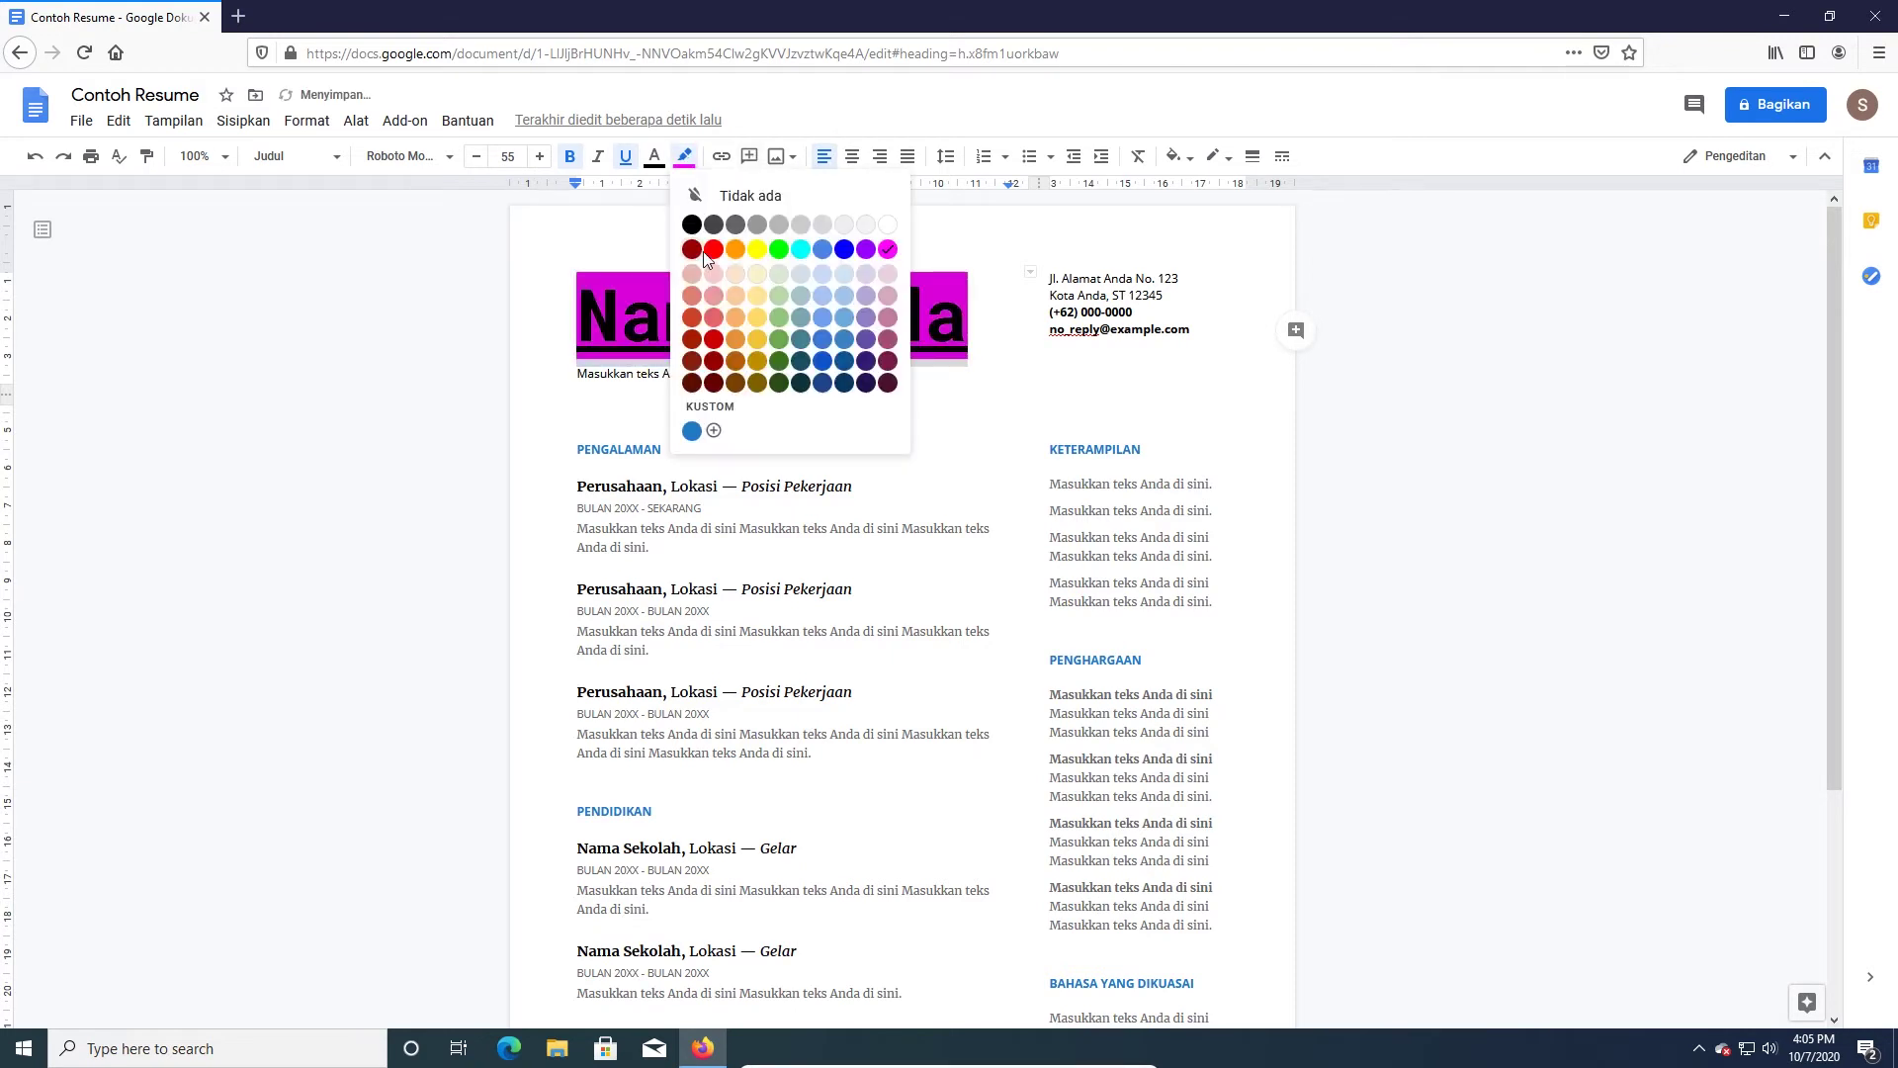
{"action": "left_click", "coordinate": [696, 255]}
{"action": "left_click", "coordinate": [686, 158]}
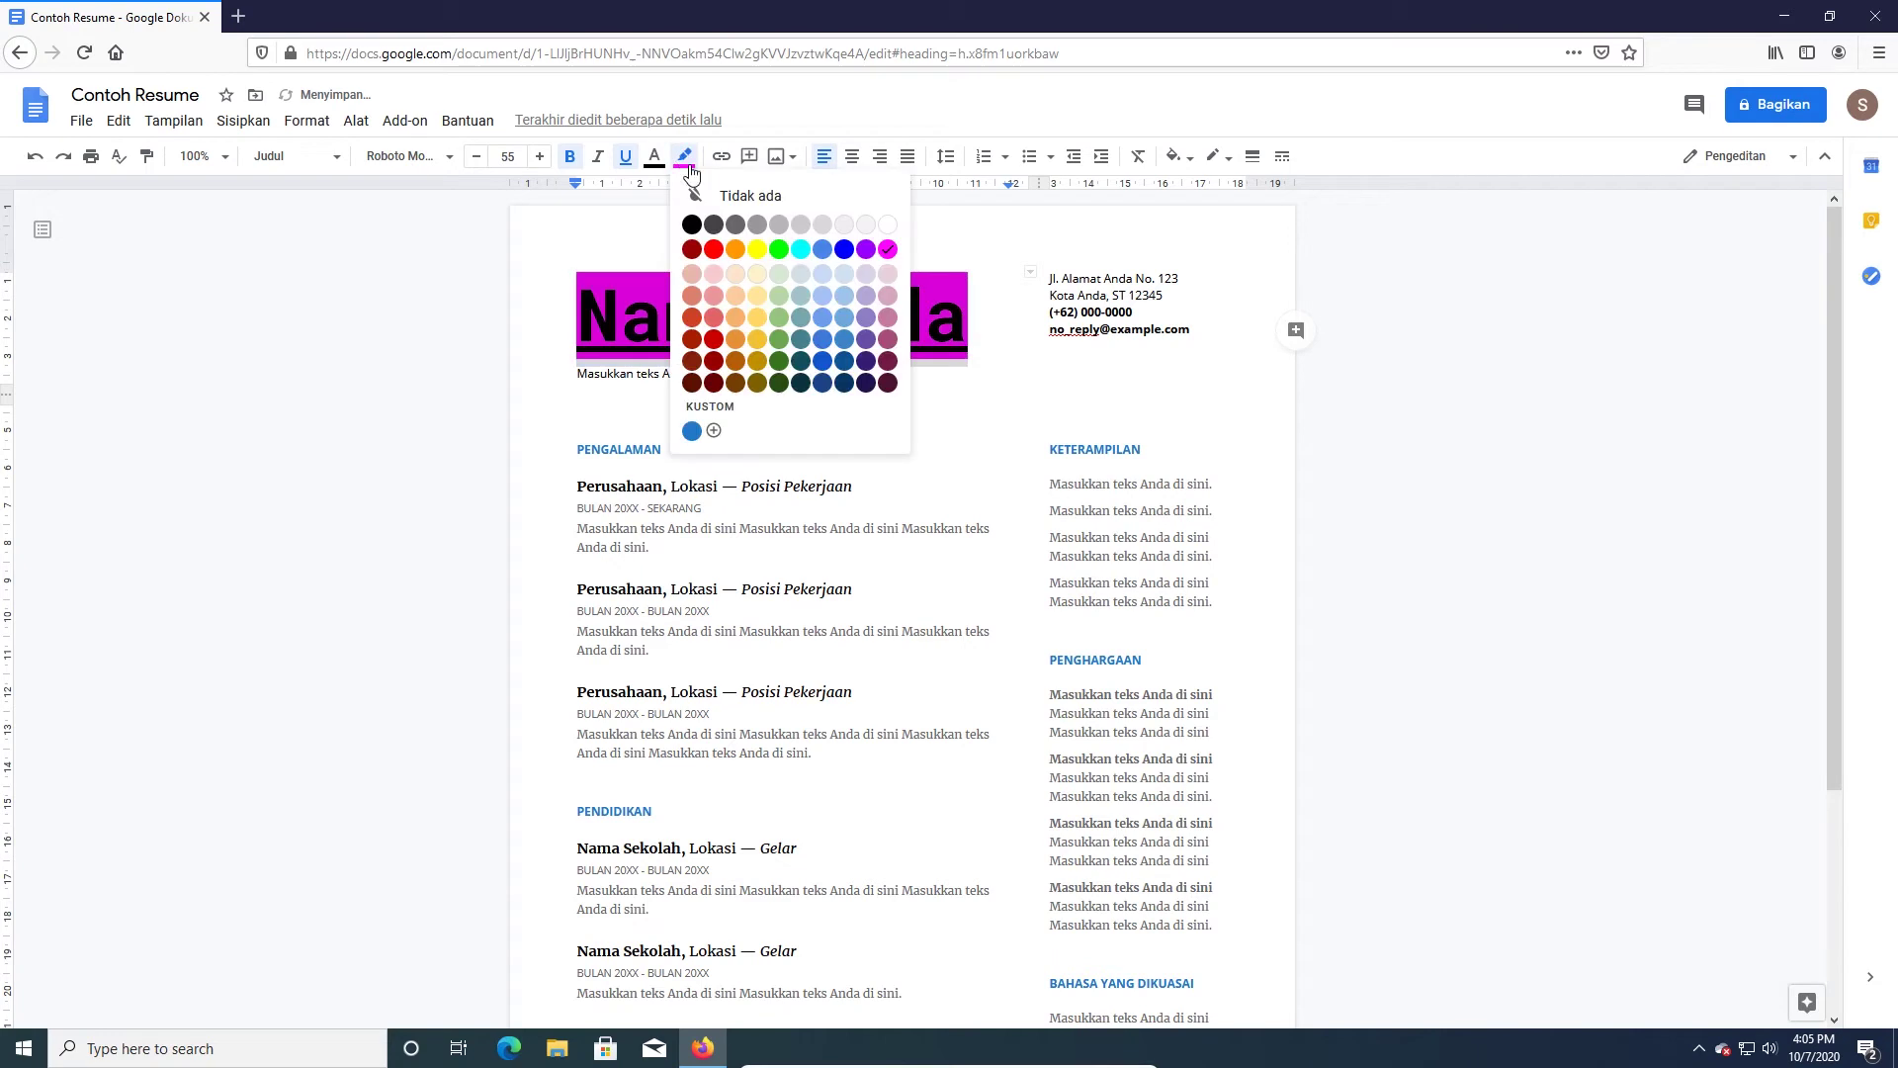
{"action": "left_click", "coordinate": [713, 249]}
{"action": "left_click", "coordinate": [978, 338]}
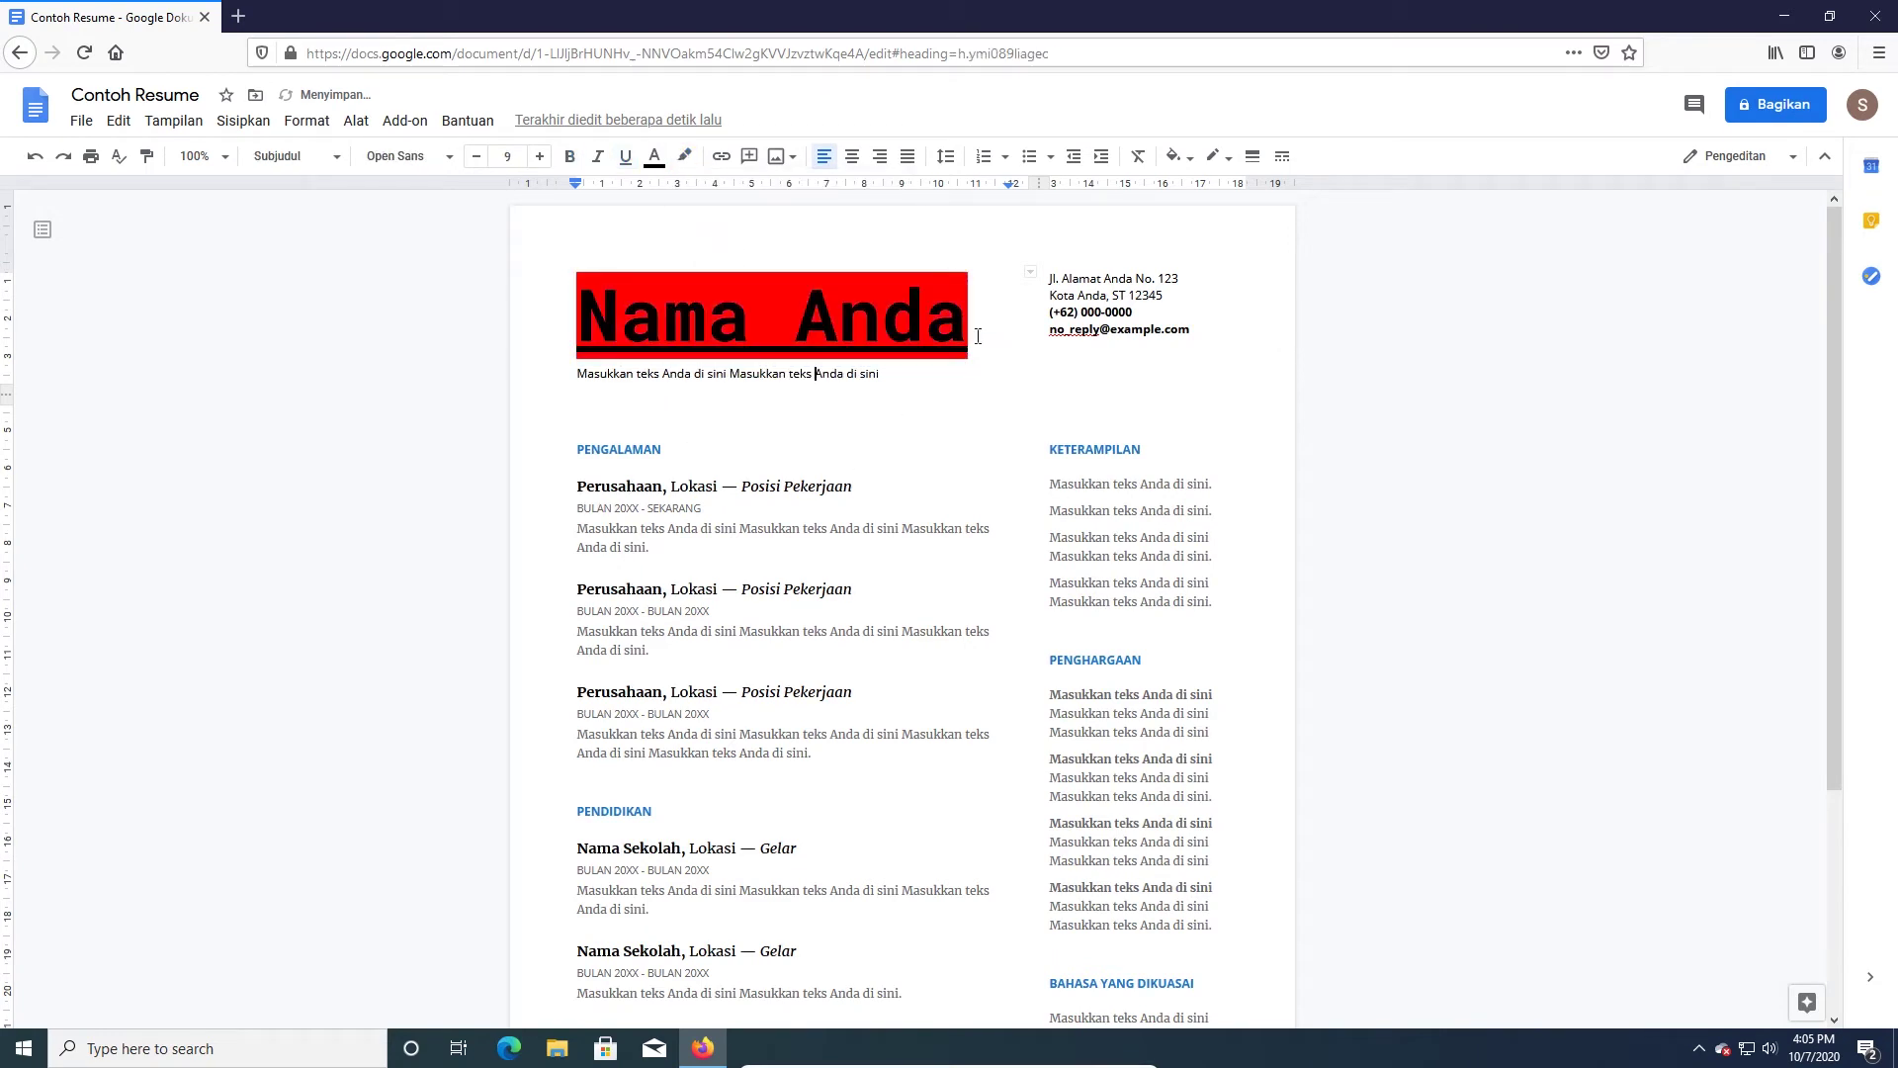
- Remove the highlight color from the "Nama Anda" title by setting it to none (Tidak ada)
{"action": "left_click_drag", "start_coordinate": [970, 326], "coordinate": [576, 326]}
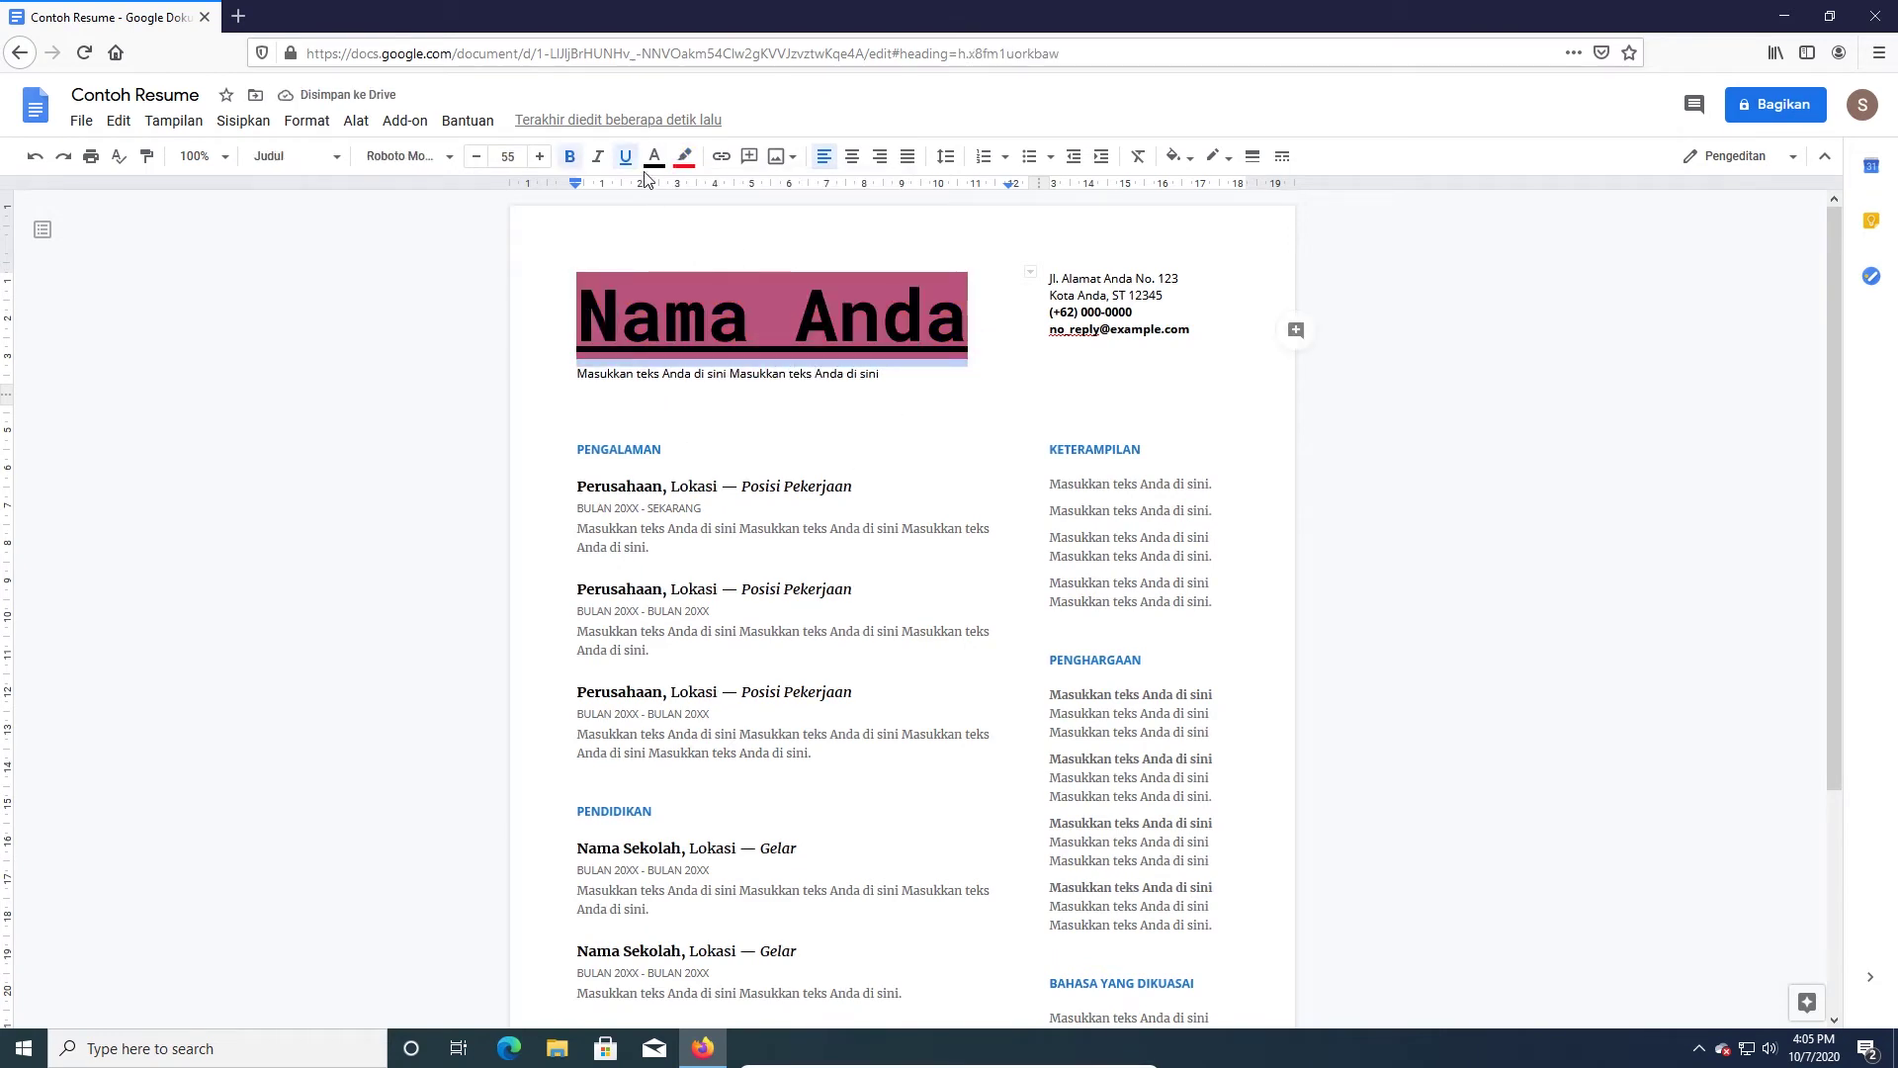
{"action": "left_click", "coordinate": [684, 158]}
{"action": "left_click", "coordinate": [786, 191]}
{"action": "left_click", "coordinate": [879, 298]}
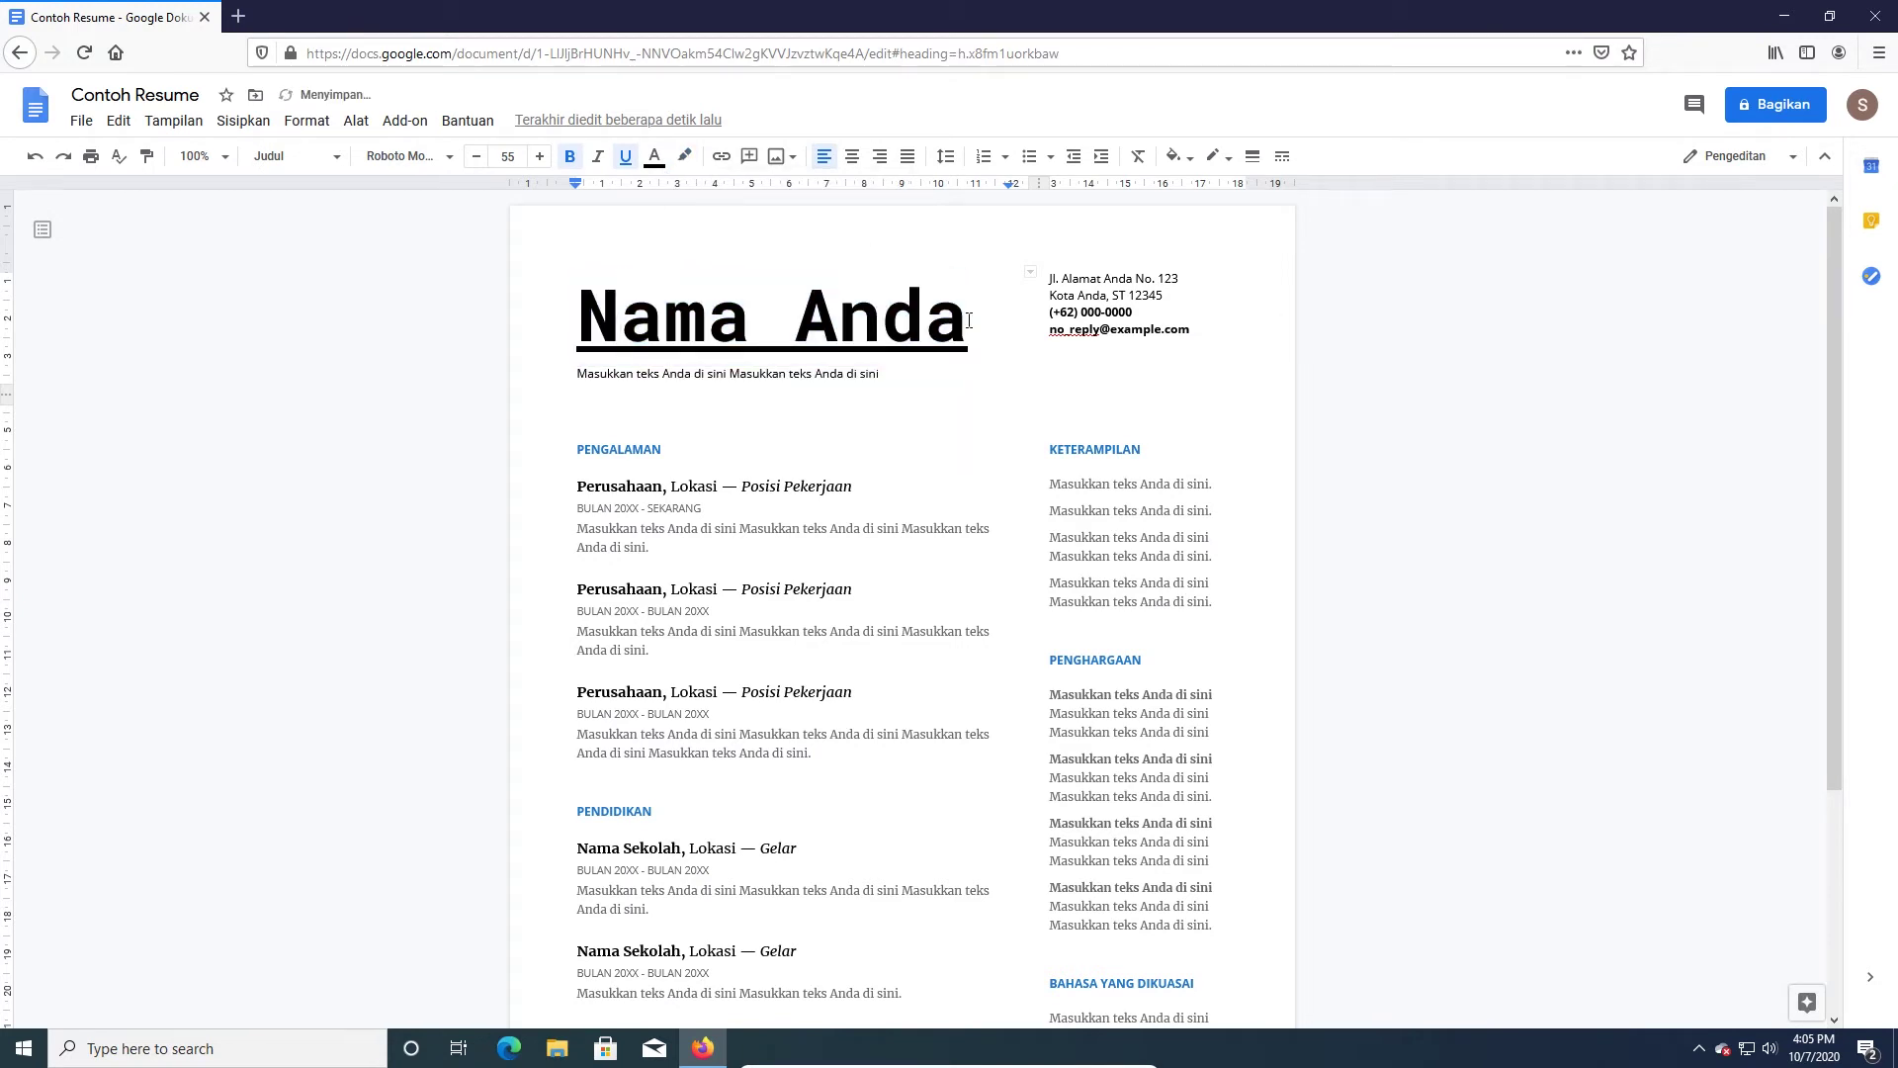
- Apply the Teks normal paragraph style to the "Nama Anda" title, and set it back to the Judul style
{"action": "left_click_drag", "start_coordinate": [971, 320], "coordinate": [585, 310]}
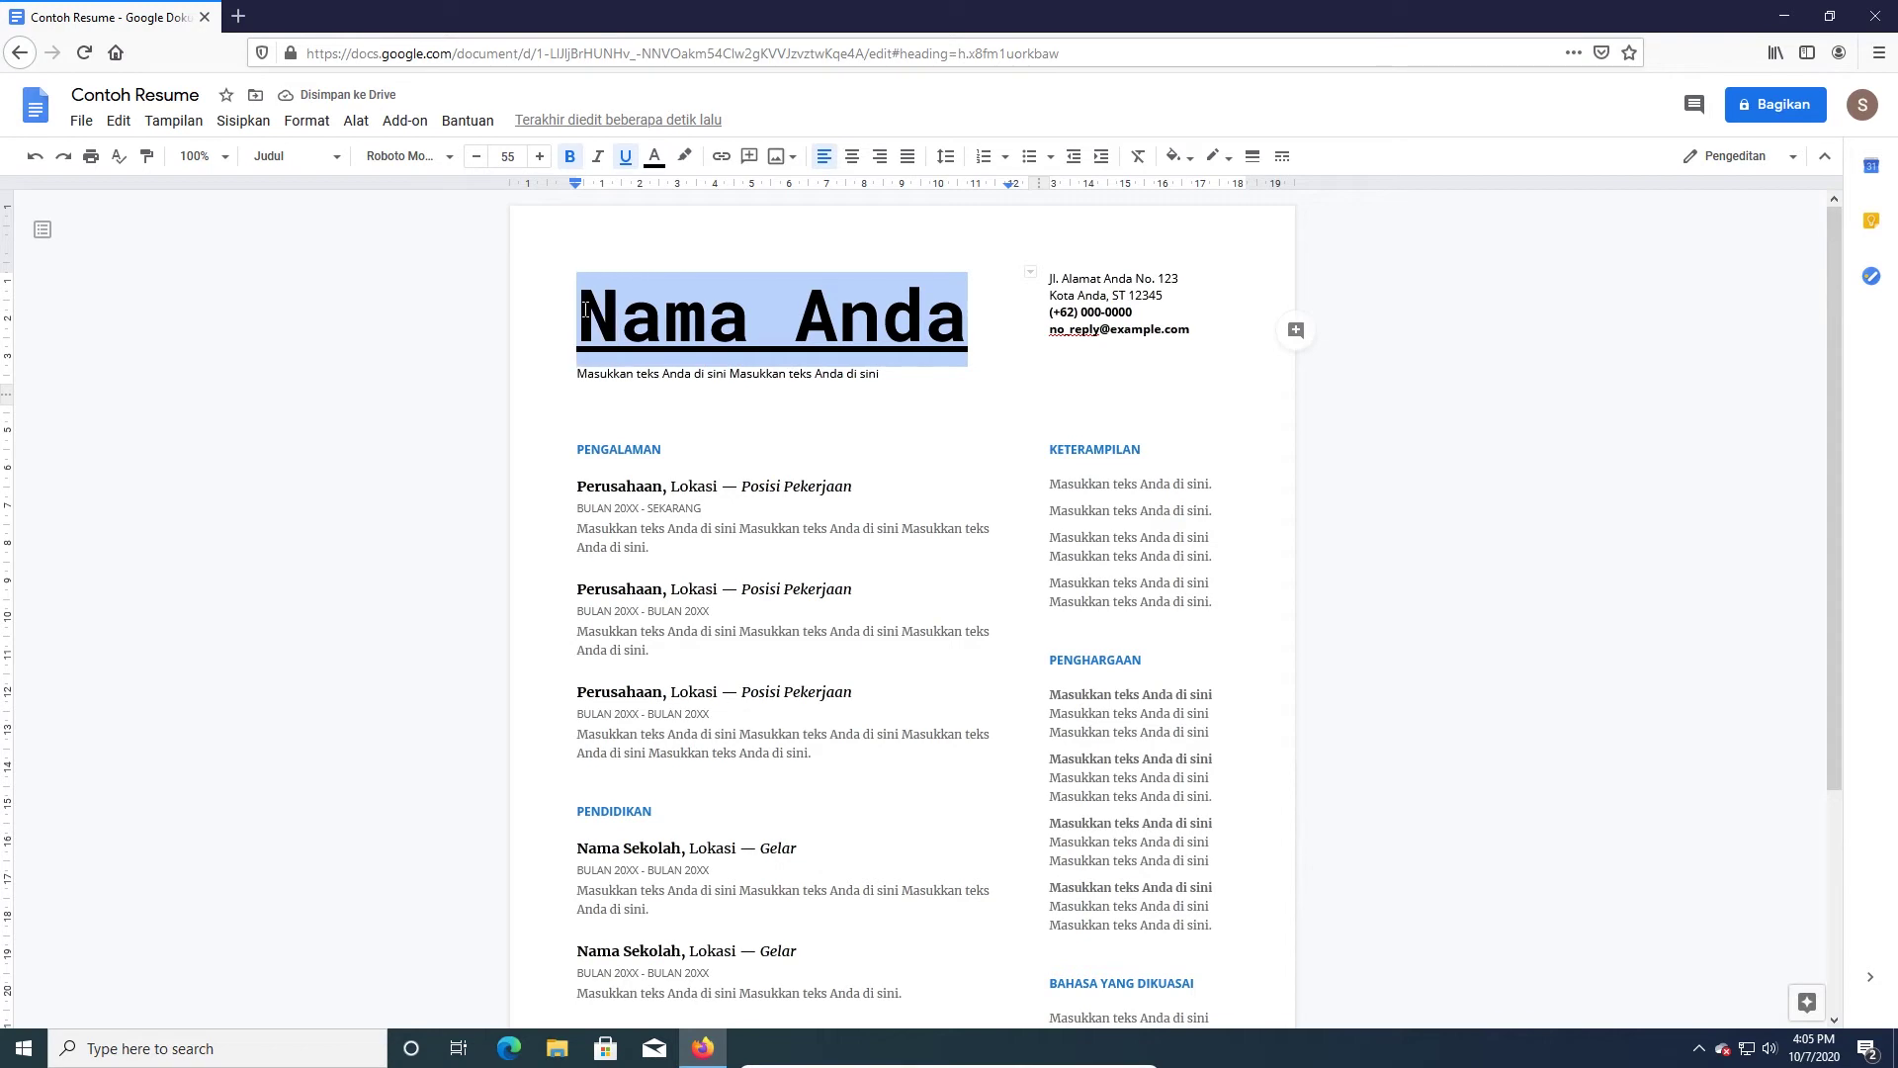
{"action": "left_click", "coordinate": [326, 157]}
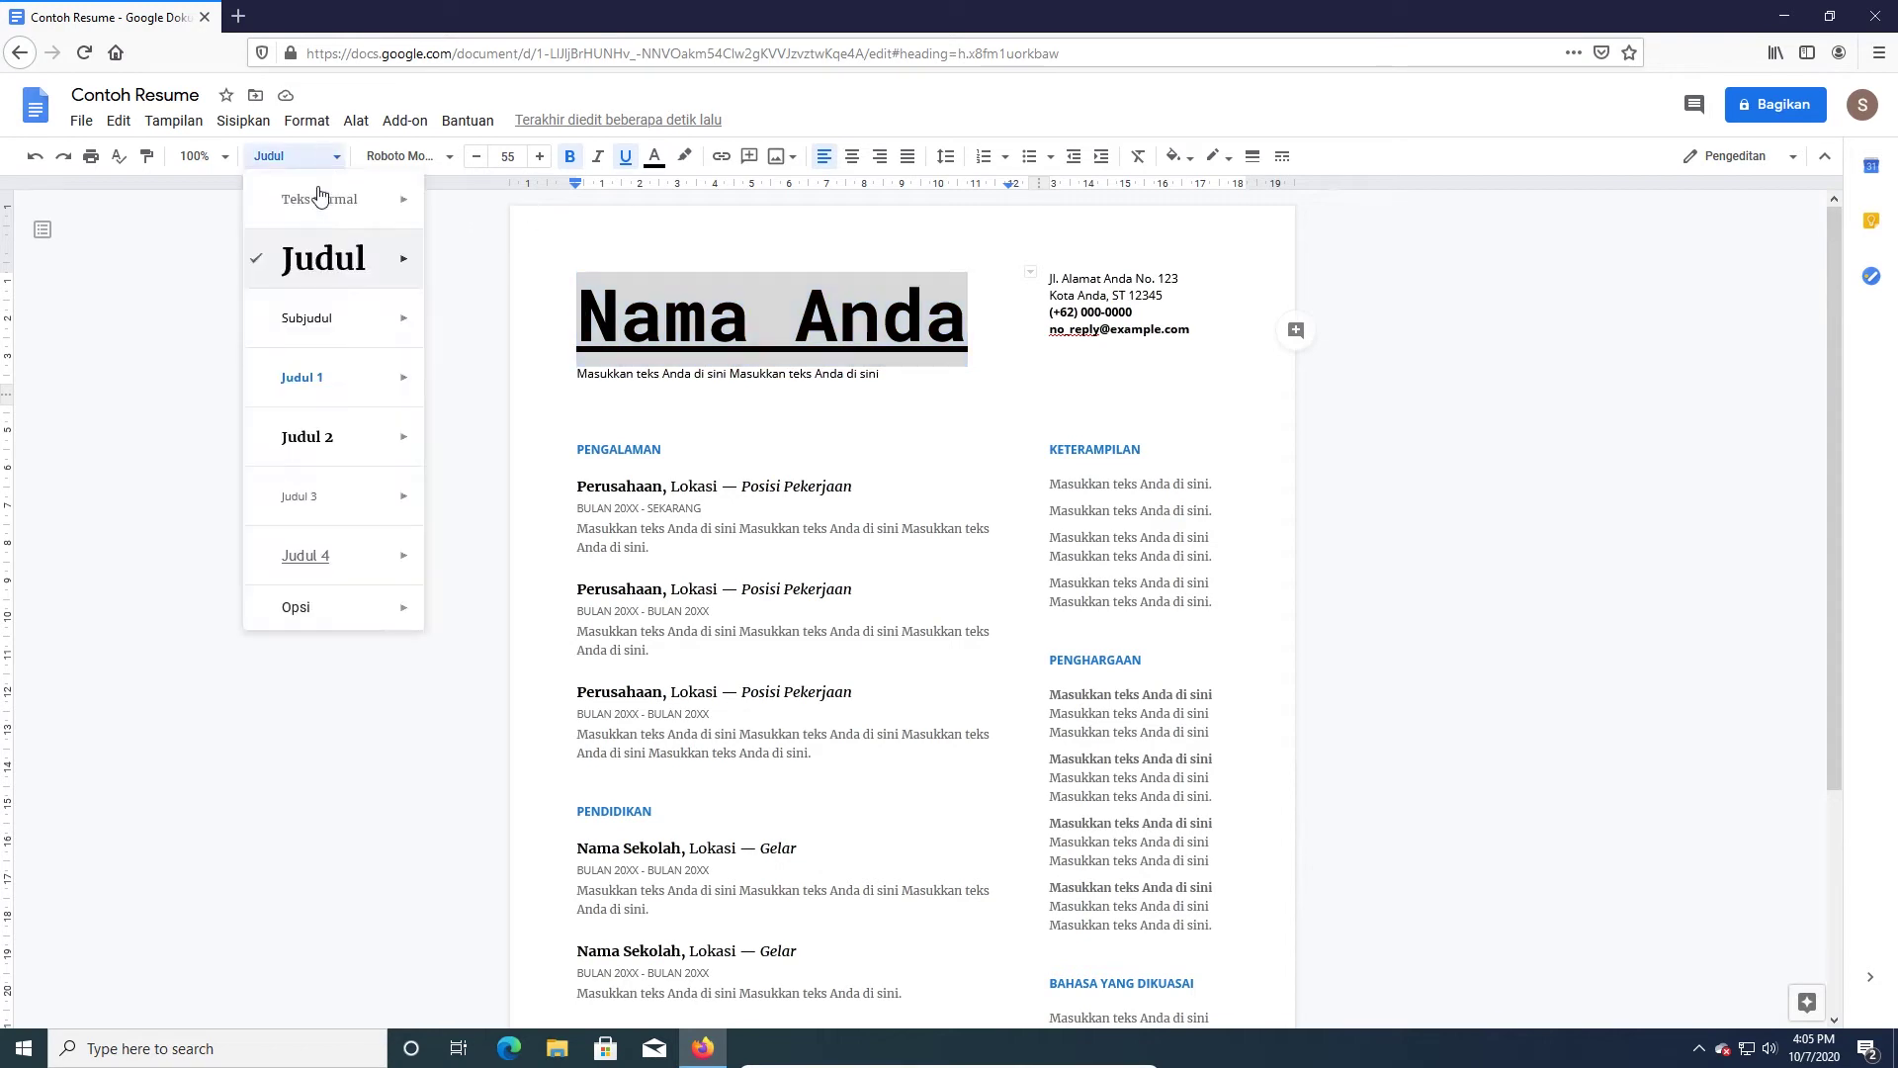
{"action": "mouse_move", "coordinate": [354, 261]}
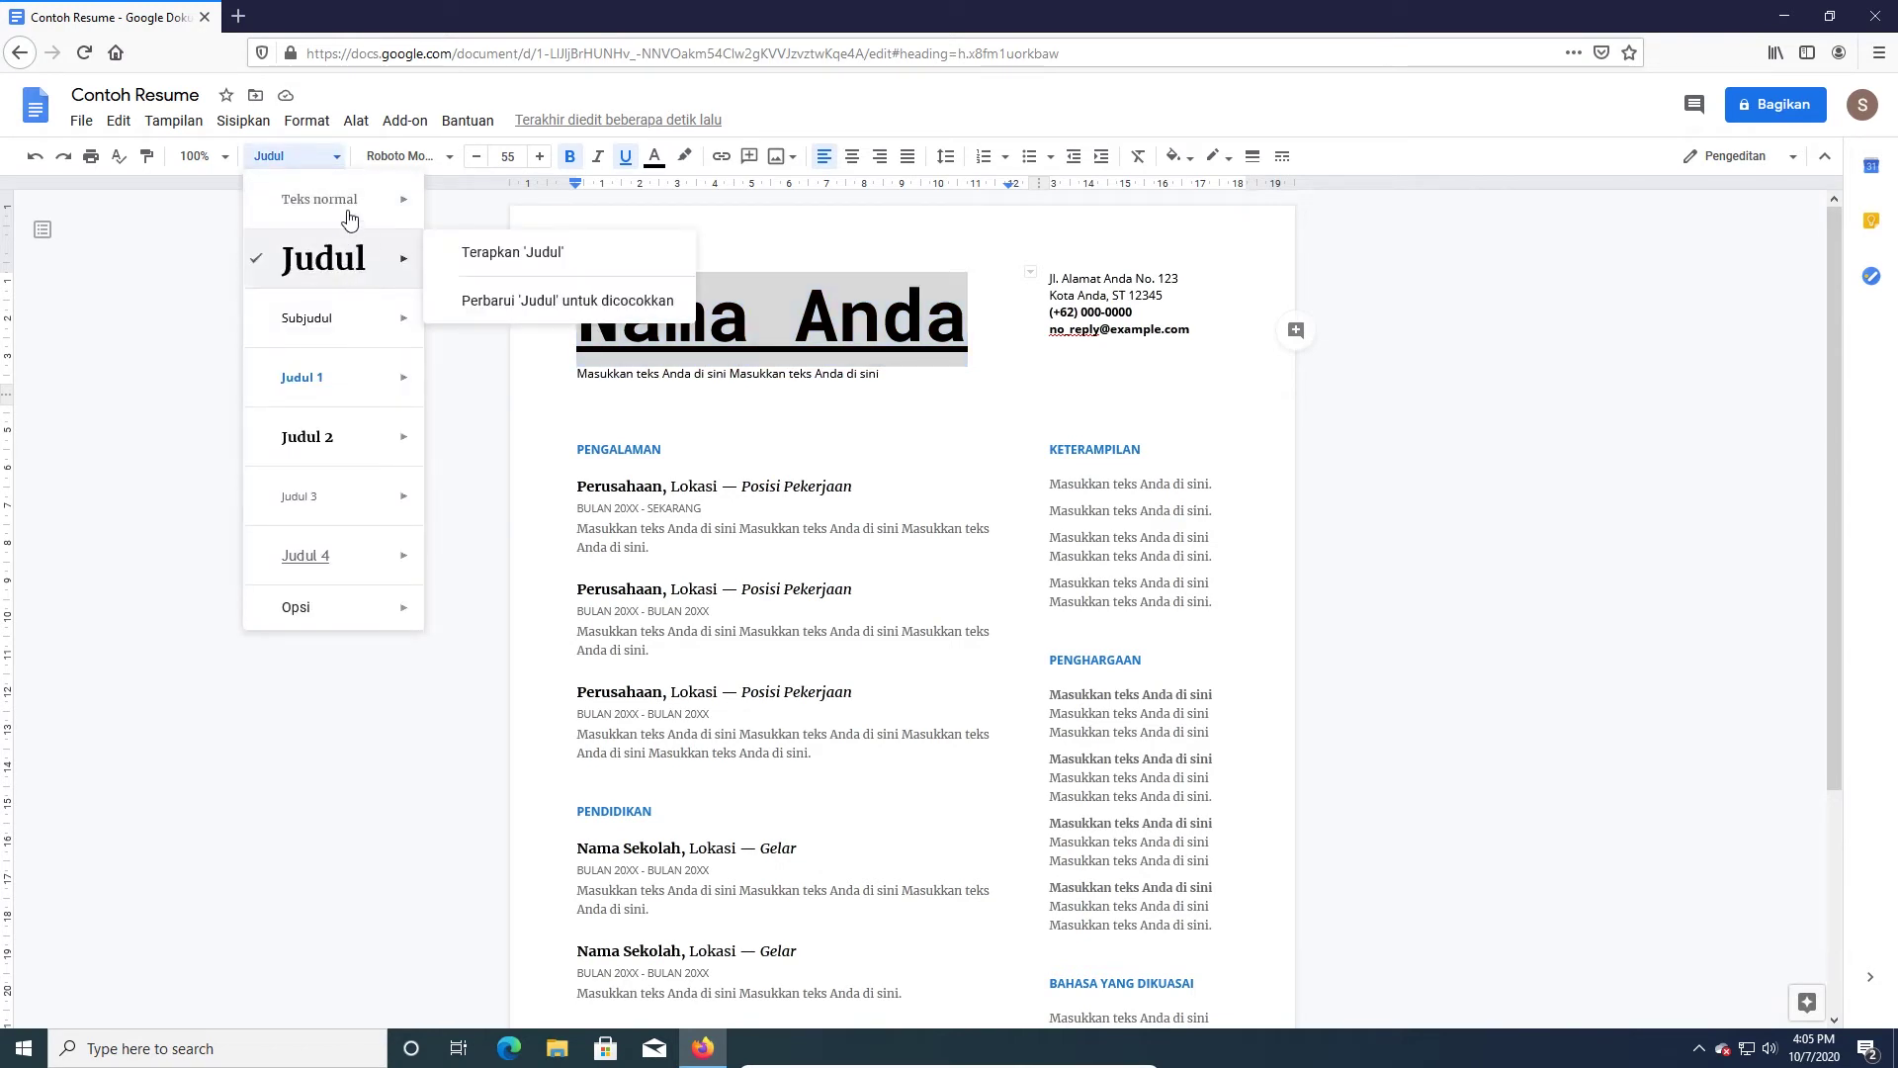
{"action": "mouse_move", "coordinate": [347, 321]}
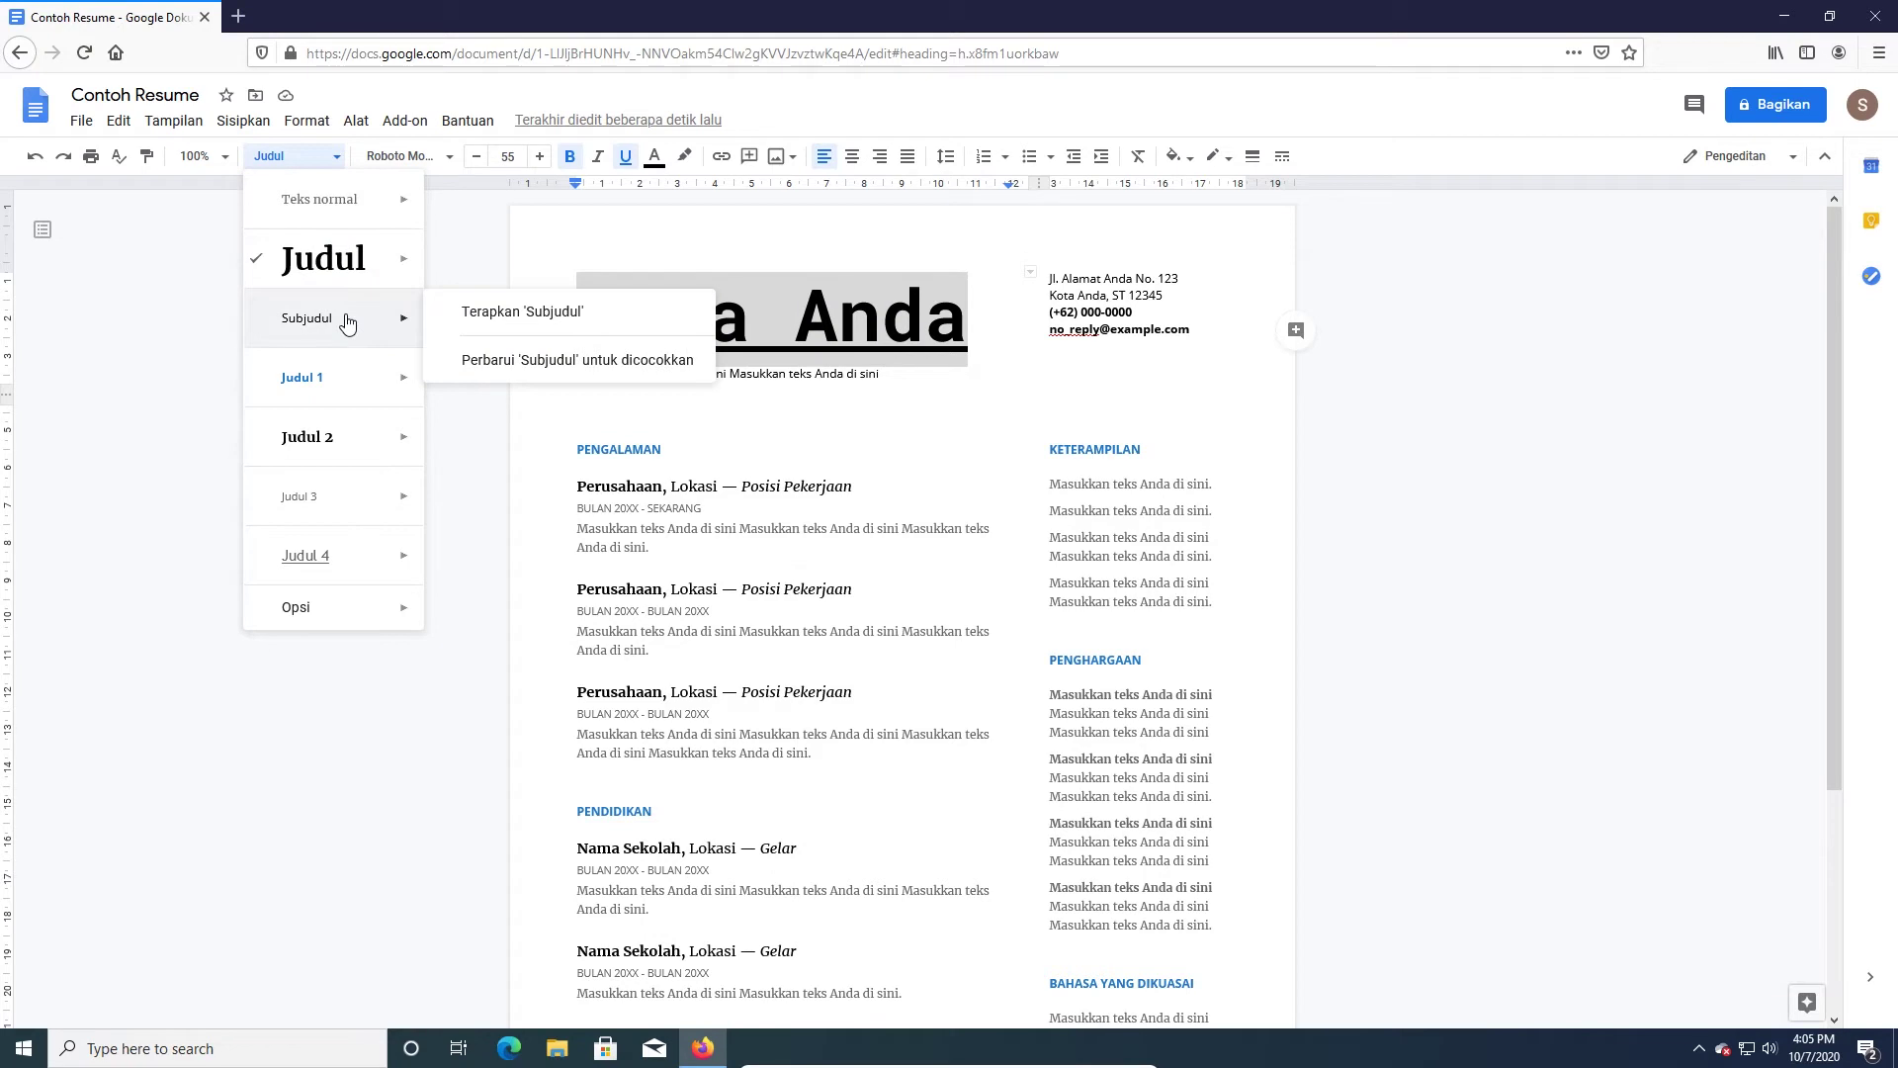
{"action": "mouse_move", "coordinate": [357, 384]}
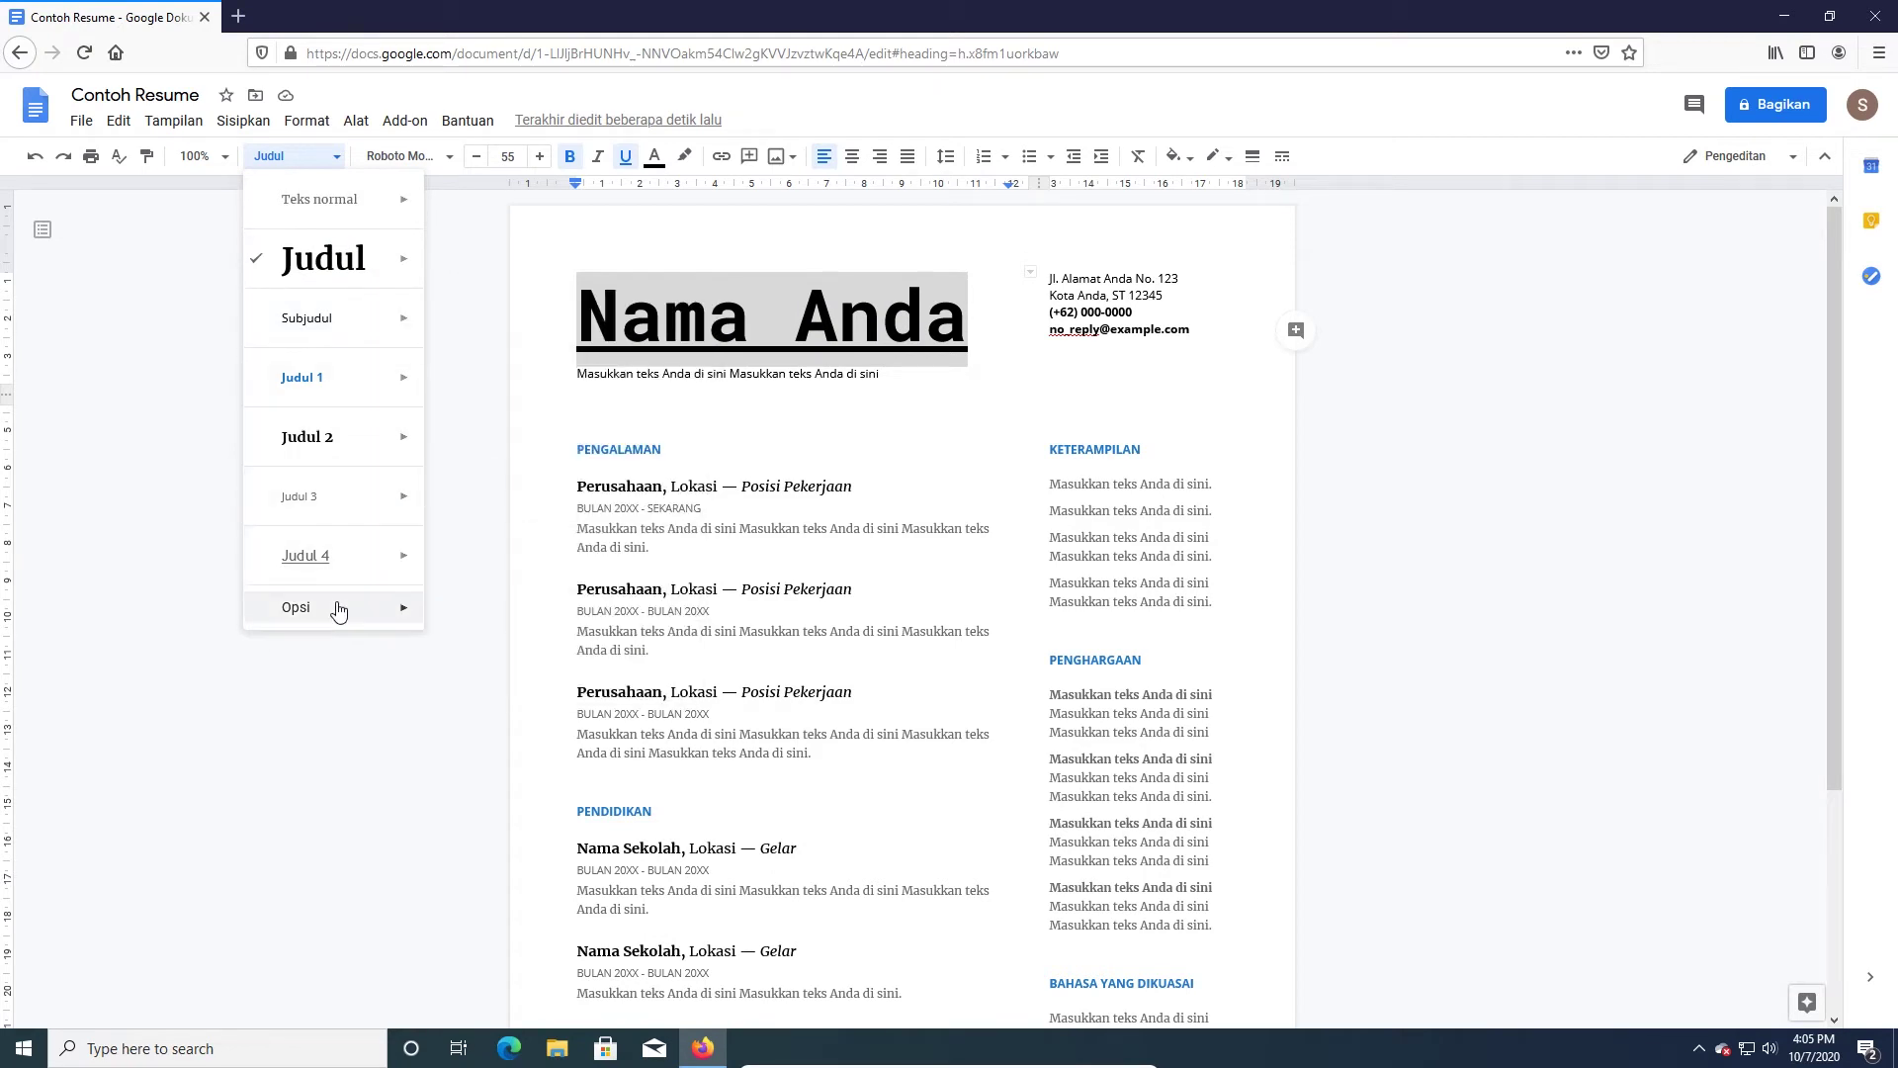
{"action": "mouse_move", "coordinate": [394, 202]}
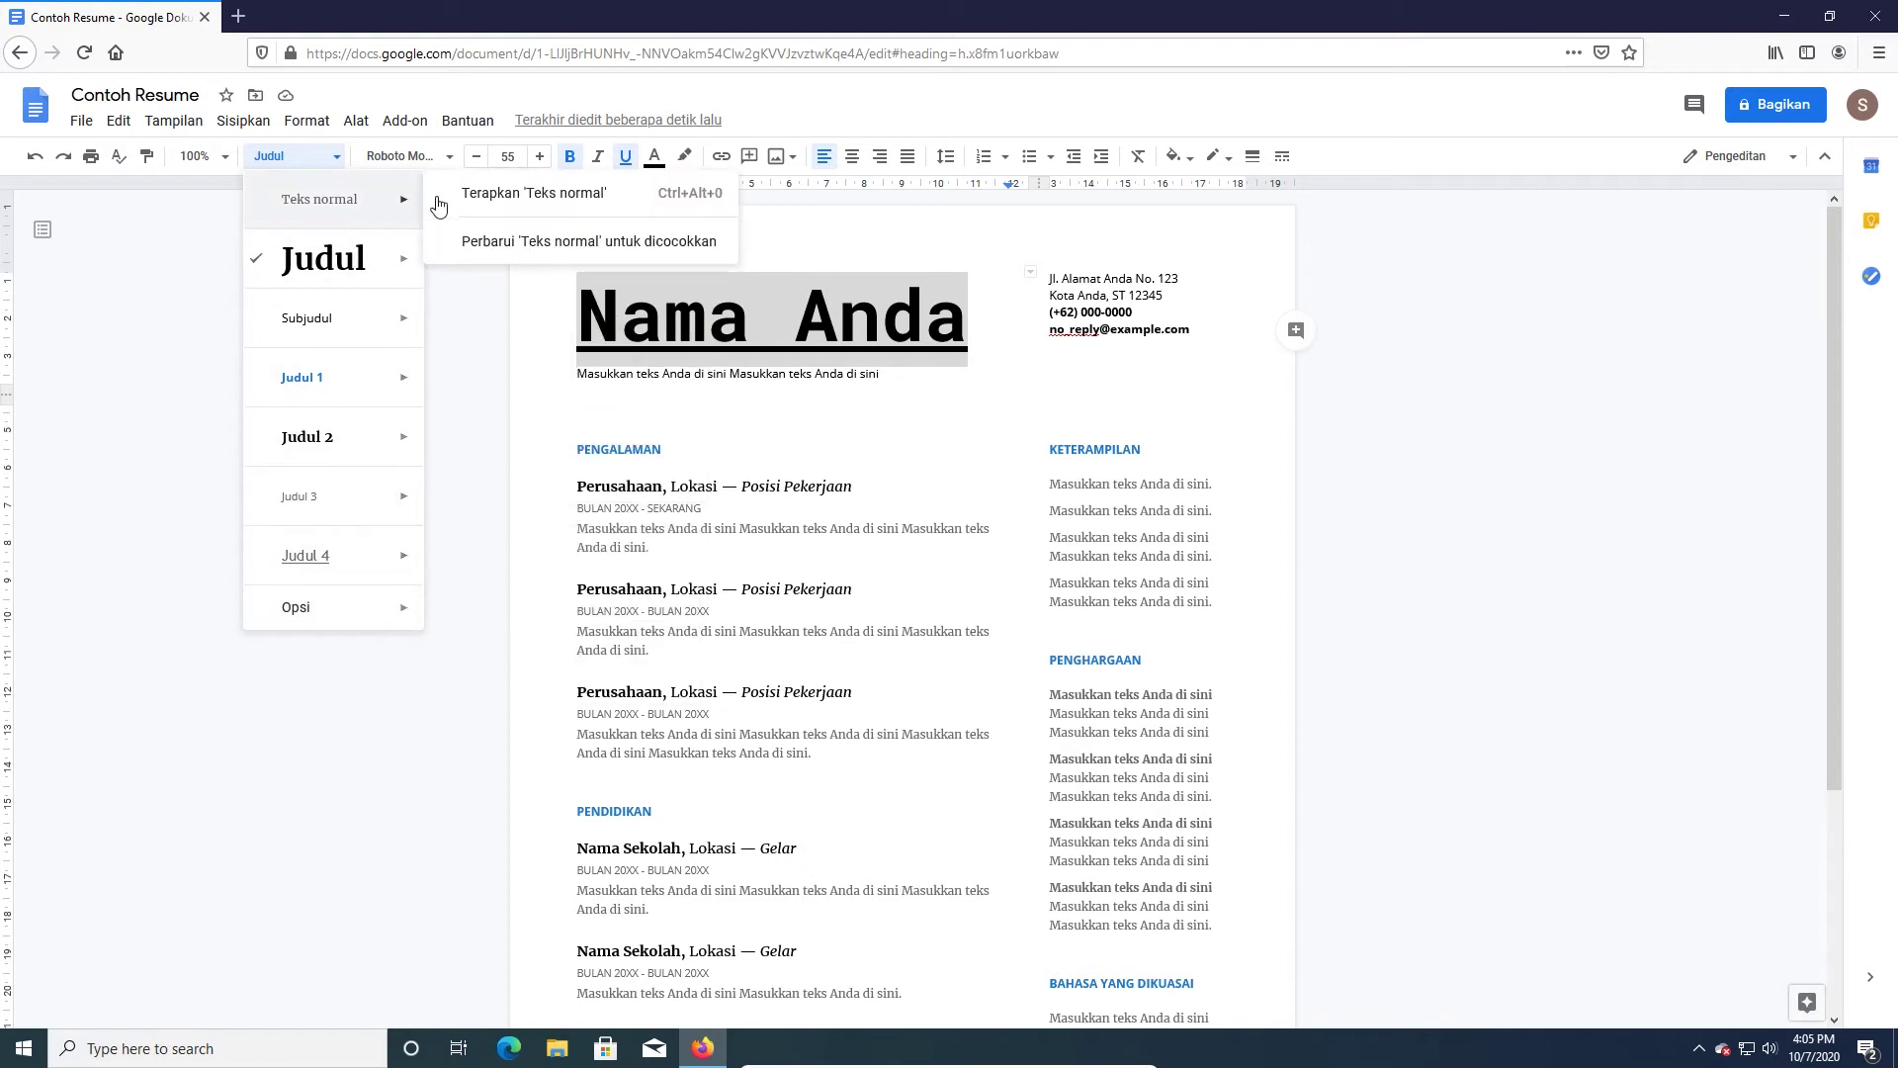
{"action": "left_click", "coordinate": [514, 195]}
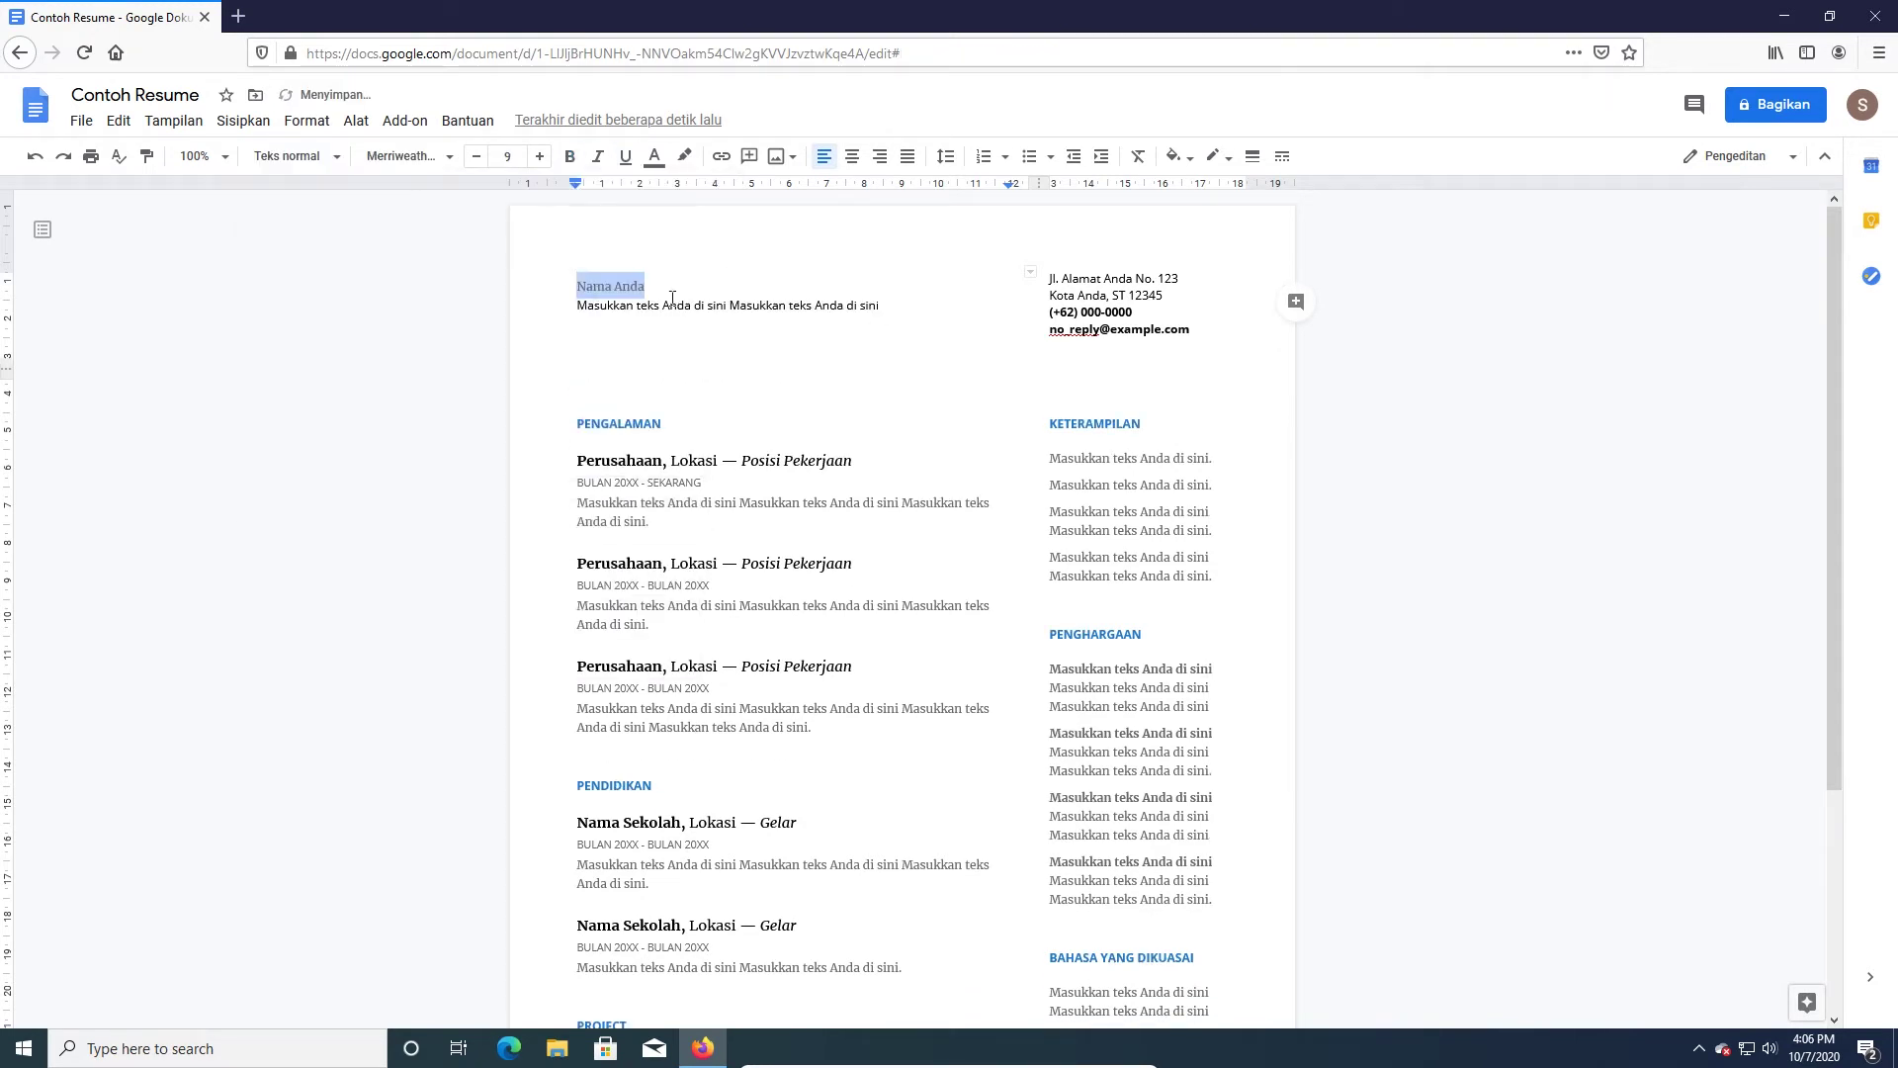
{"action": "left_click", "coordinate": [296, 156]}
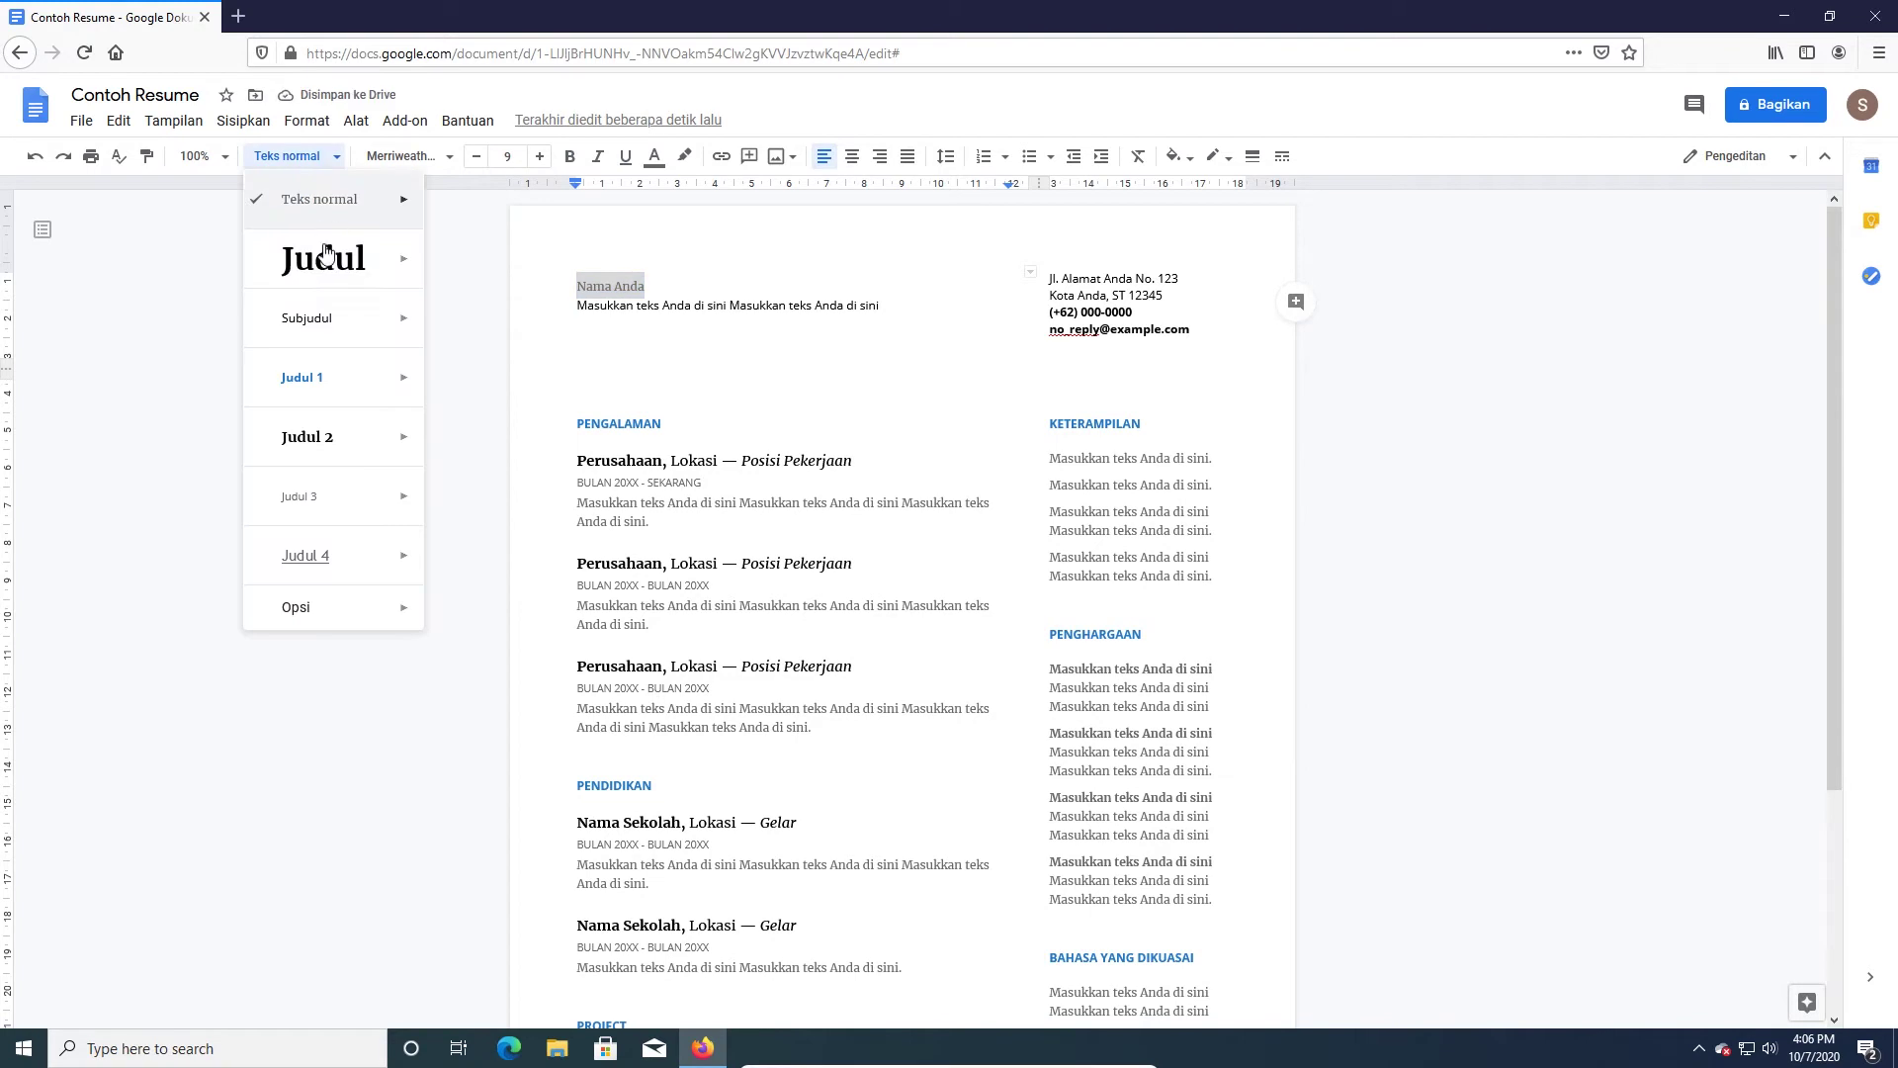
{"action": "left_click", "coordinate": [329, 261]}
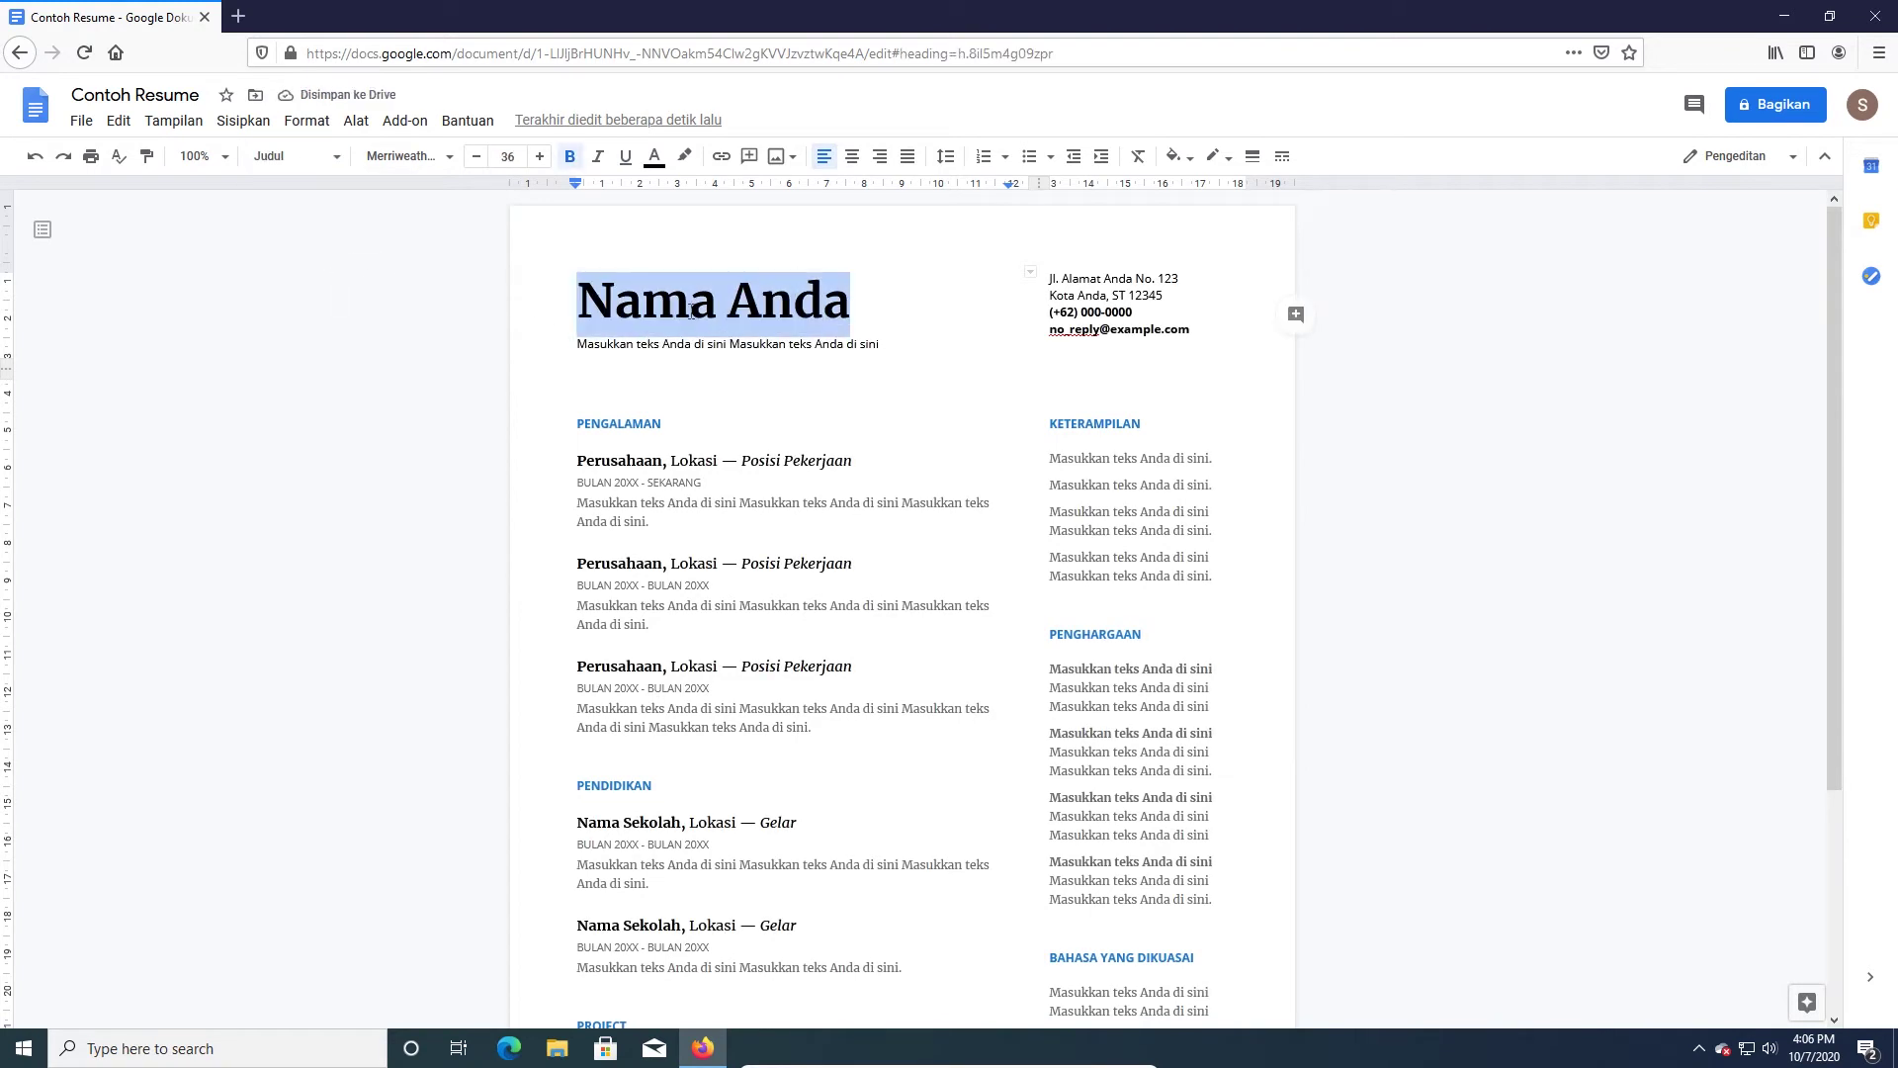
- Apply strikethrough (Coret) to the "Nama Anda" title
{"action": "left_click", "coordinate": [307, 120]}
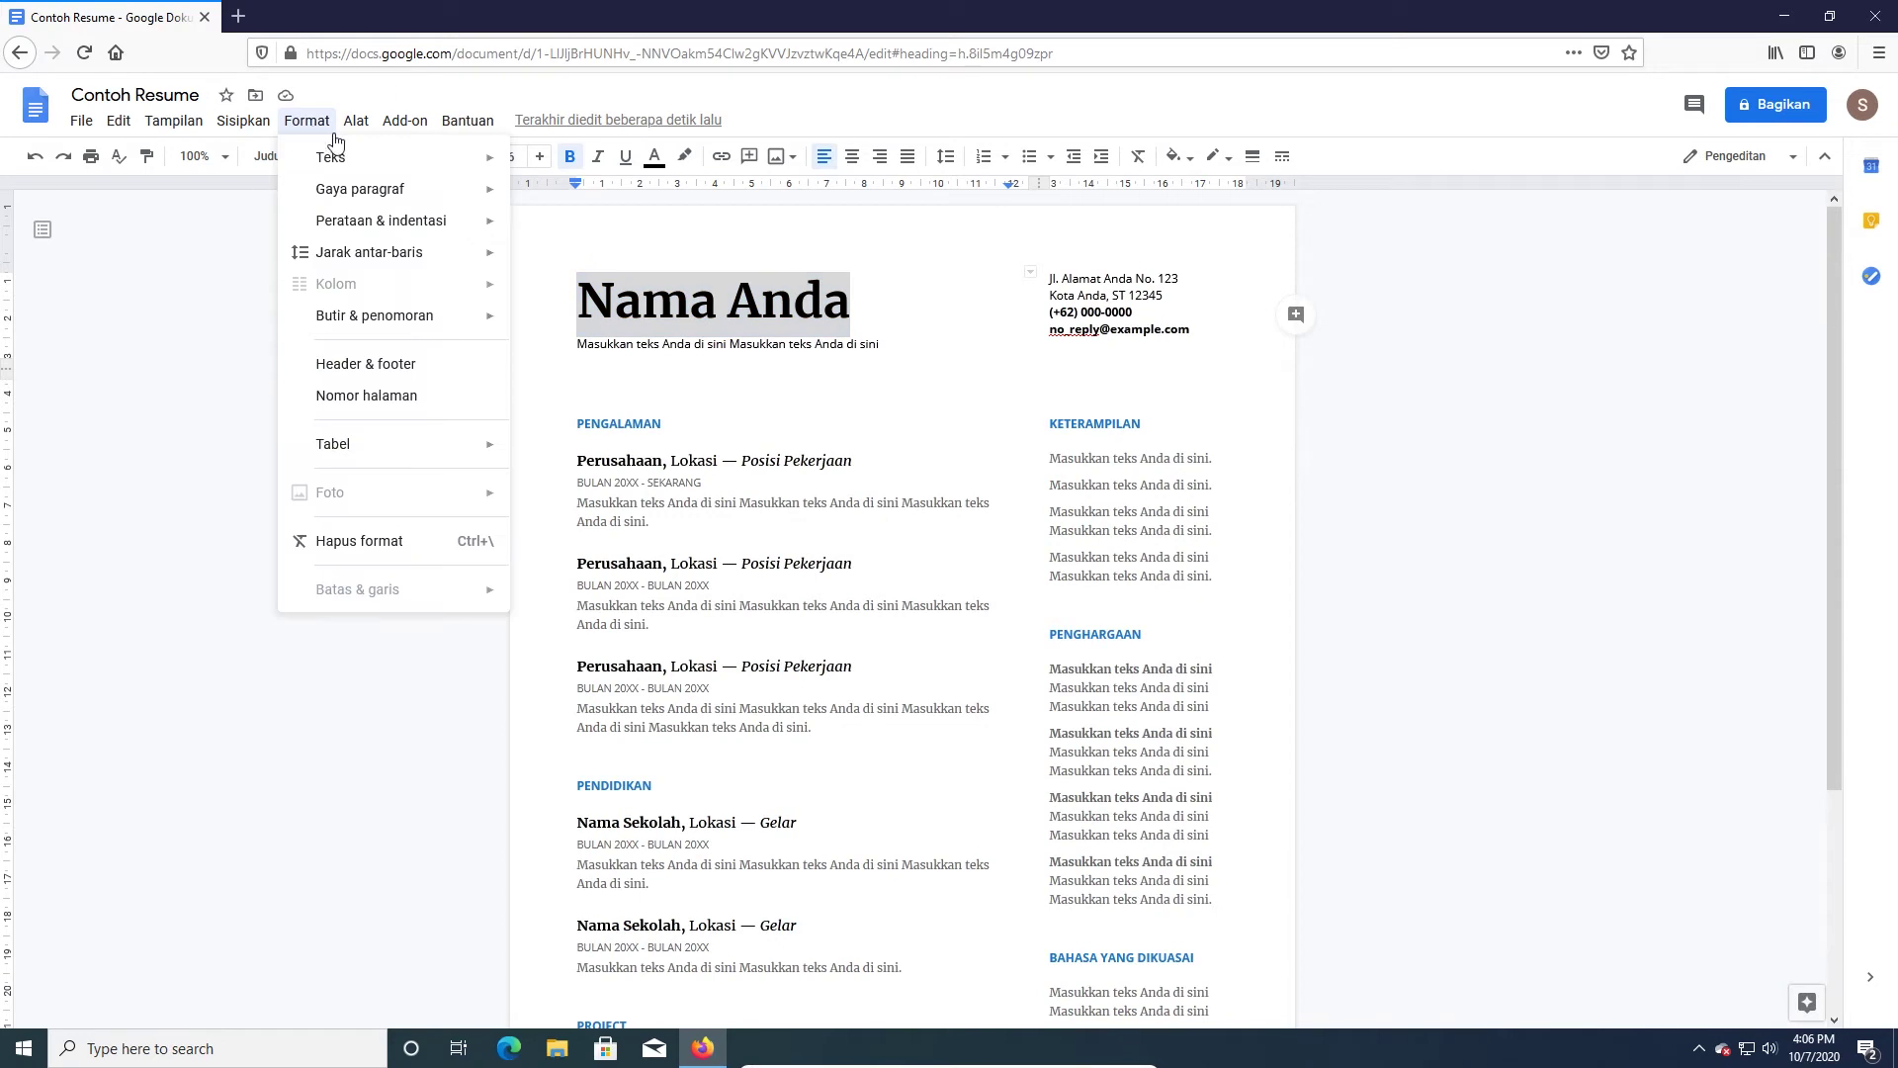
{"action": "mouse_move", "coordinate": [361, 158]}
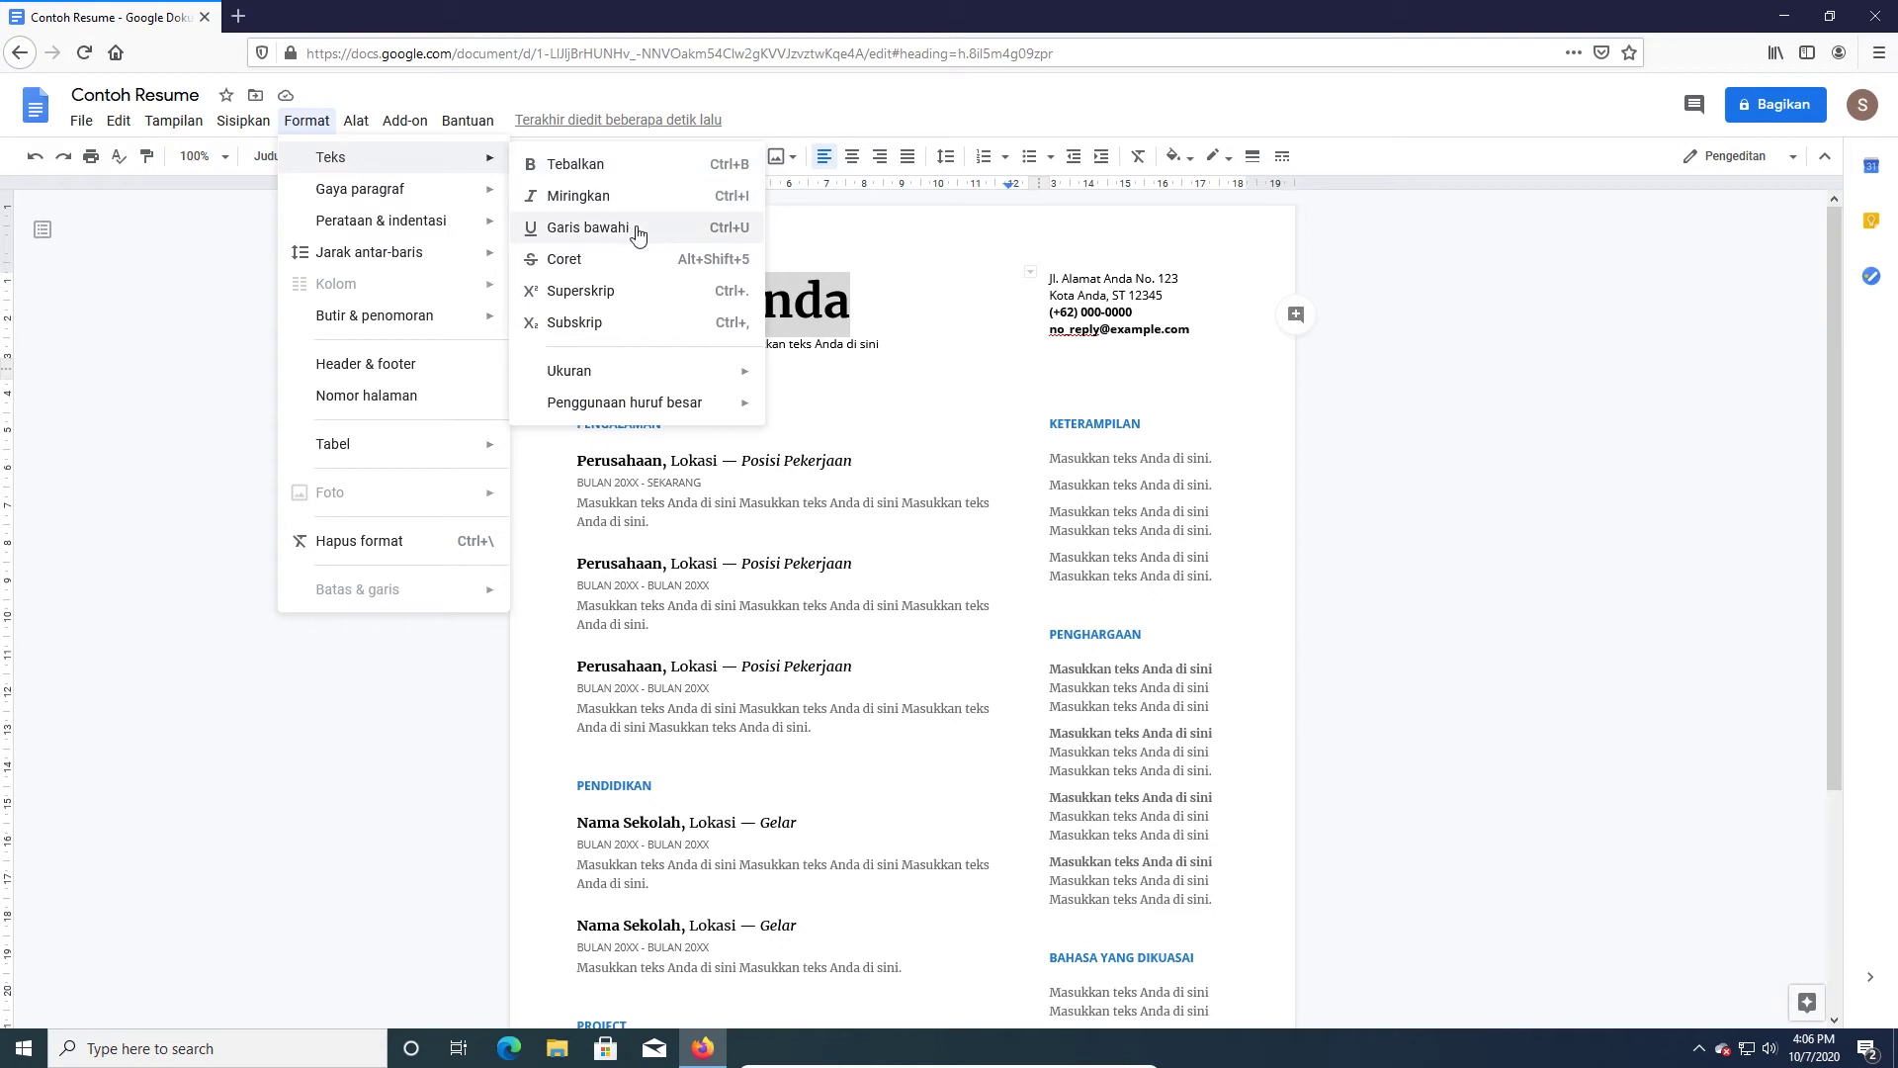
{"action": "left_click", "coordinate": [562, 260]}
{"action": "left_click", "coordinate": [306, 121]}
- Format the whole "Masukkan teks Anda di sini" line under the title as superscript
{"action": "left_click", "coordinate": [887, 348]}
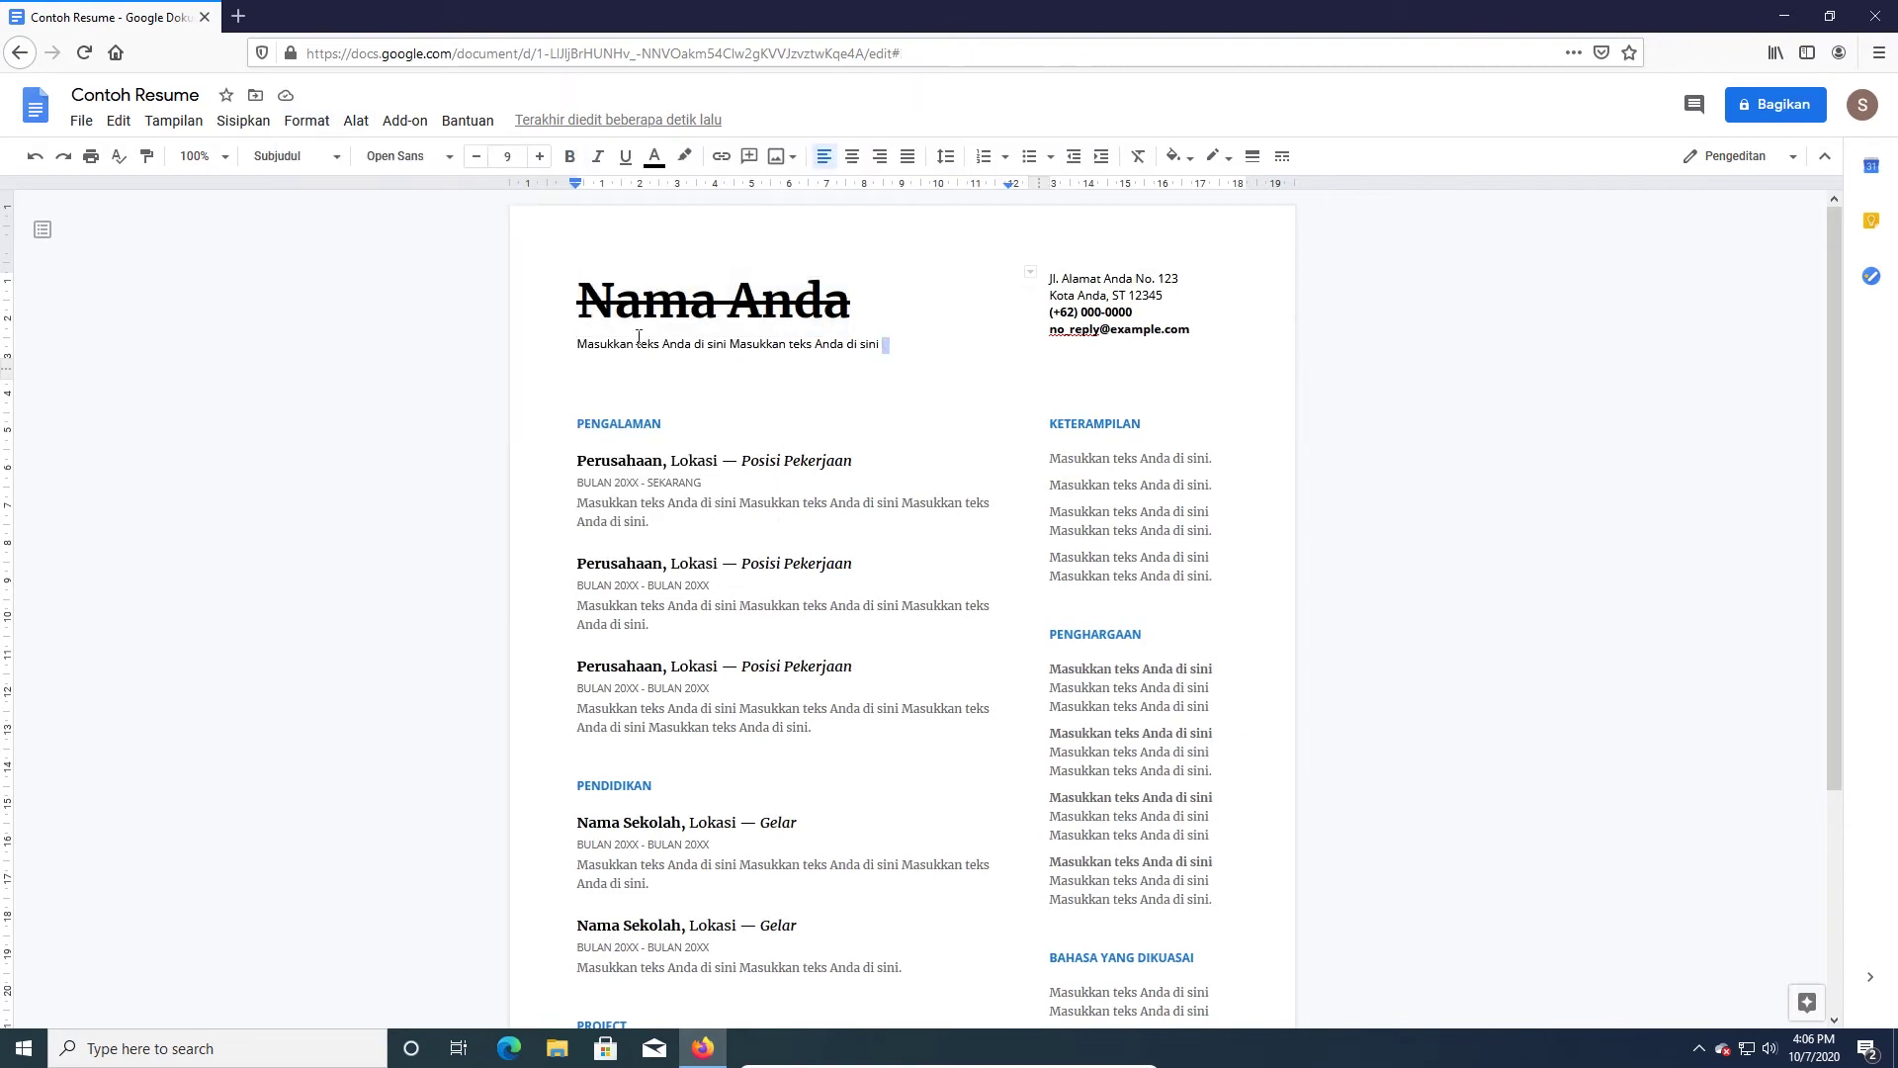
{"action": "left_click_drag", "start_coordinate": [886, 348], "coordinate": [573, 350]}
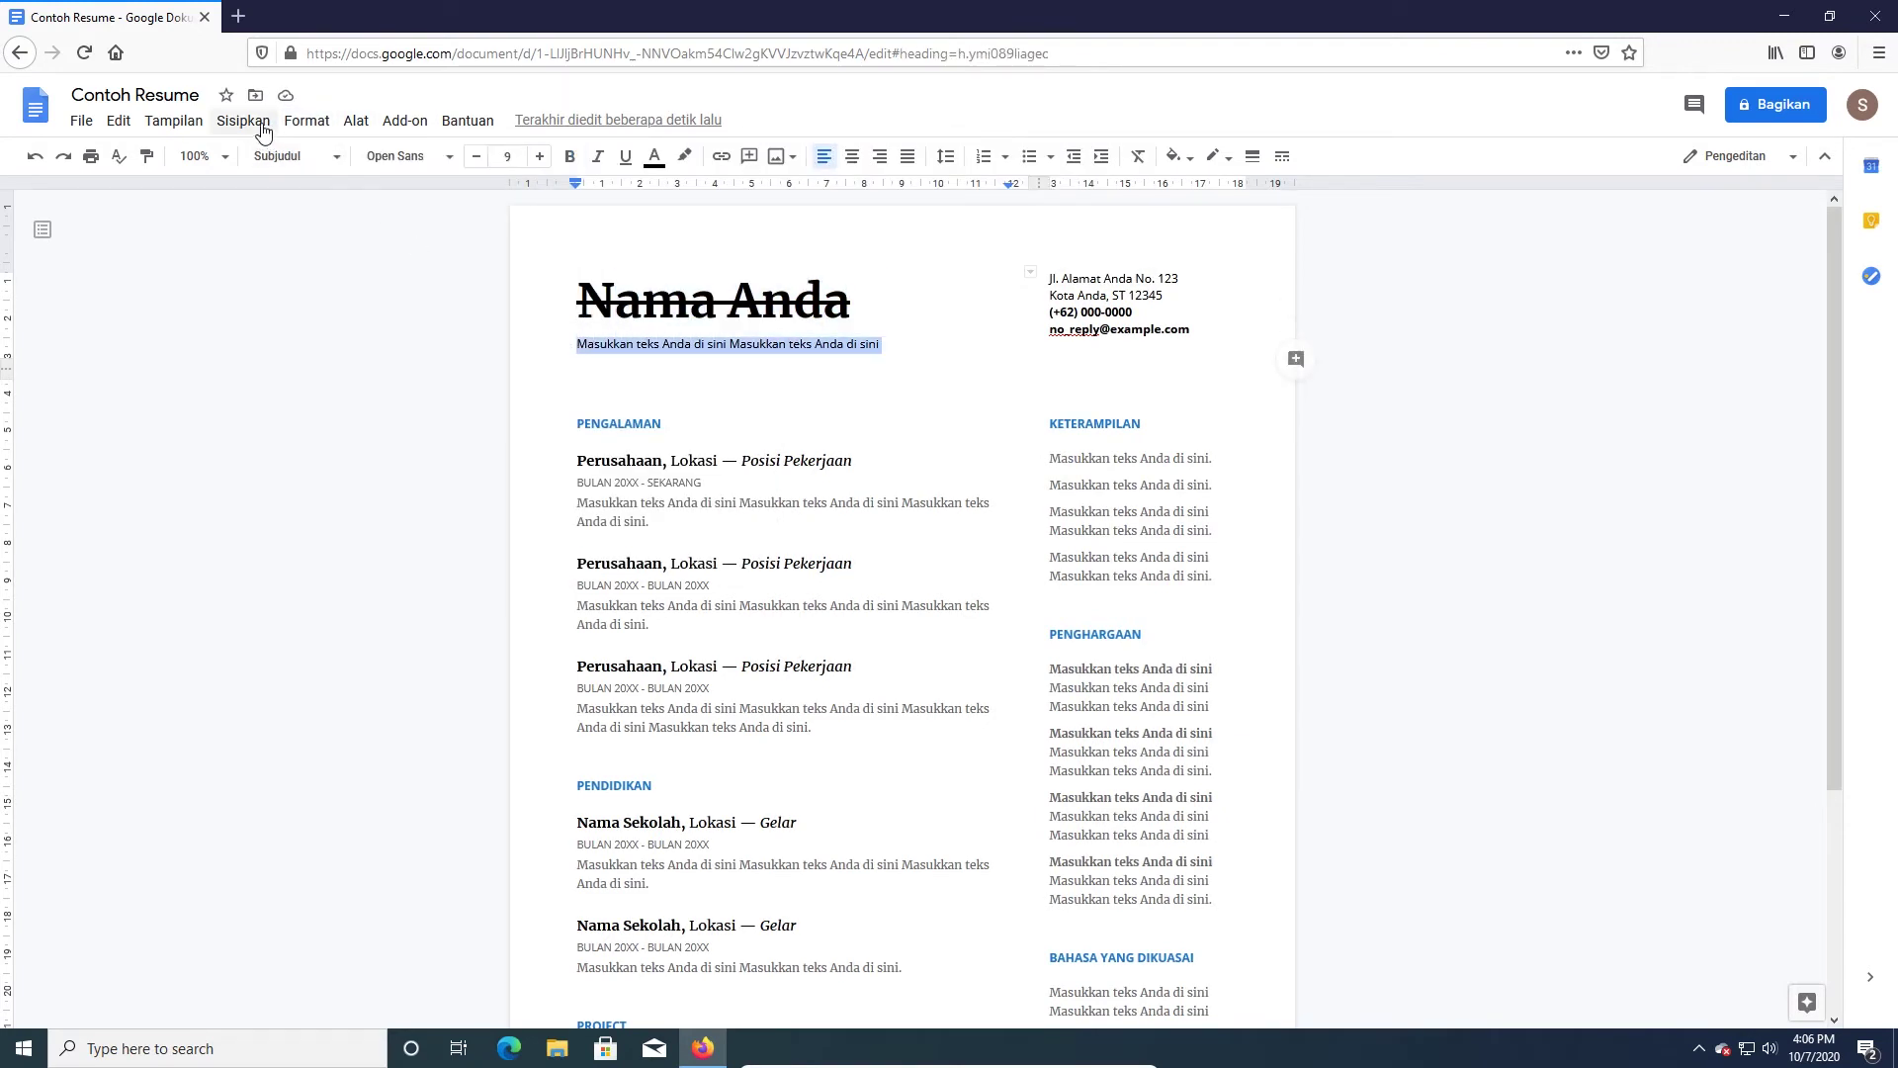
{"action": "left_click", "coordinate": [310, 132]}
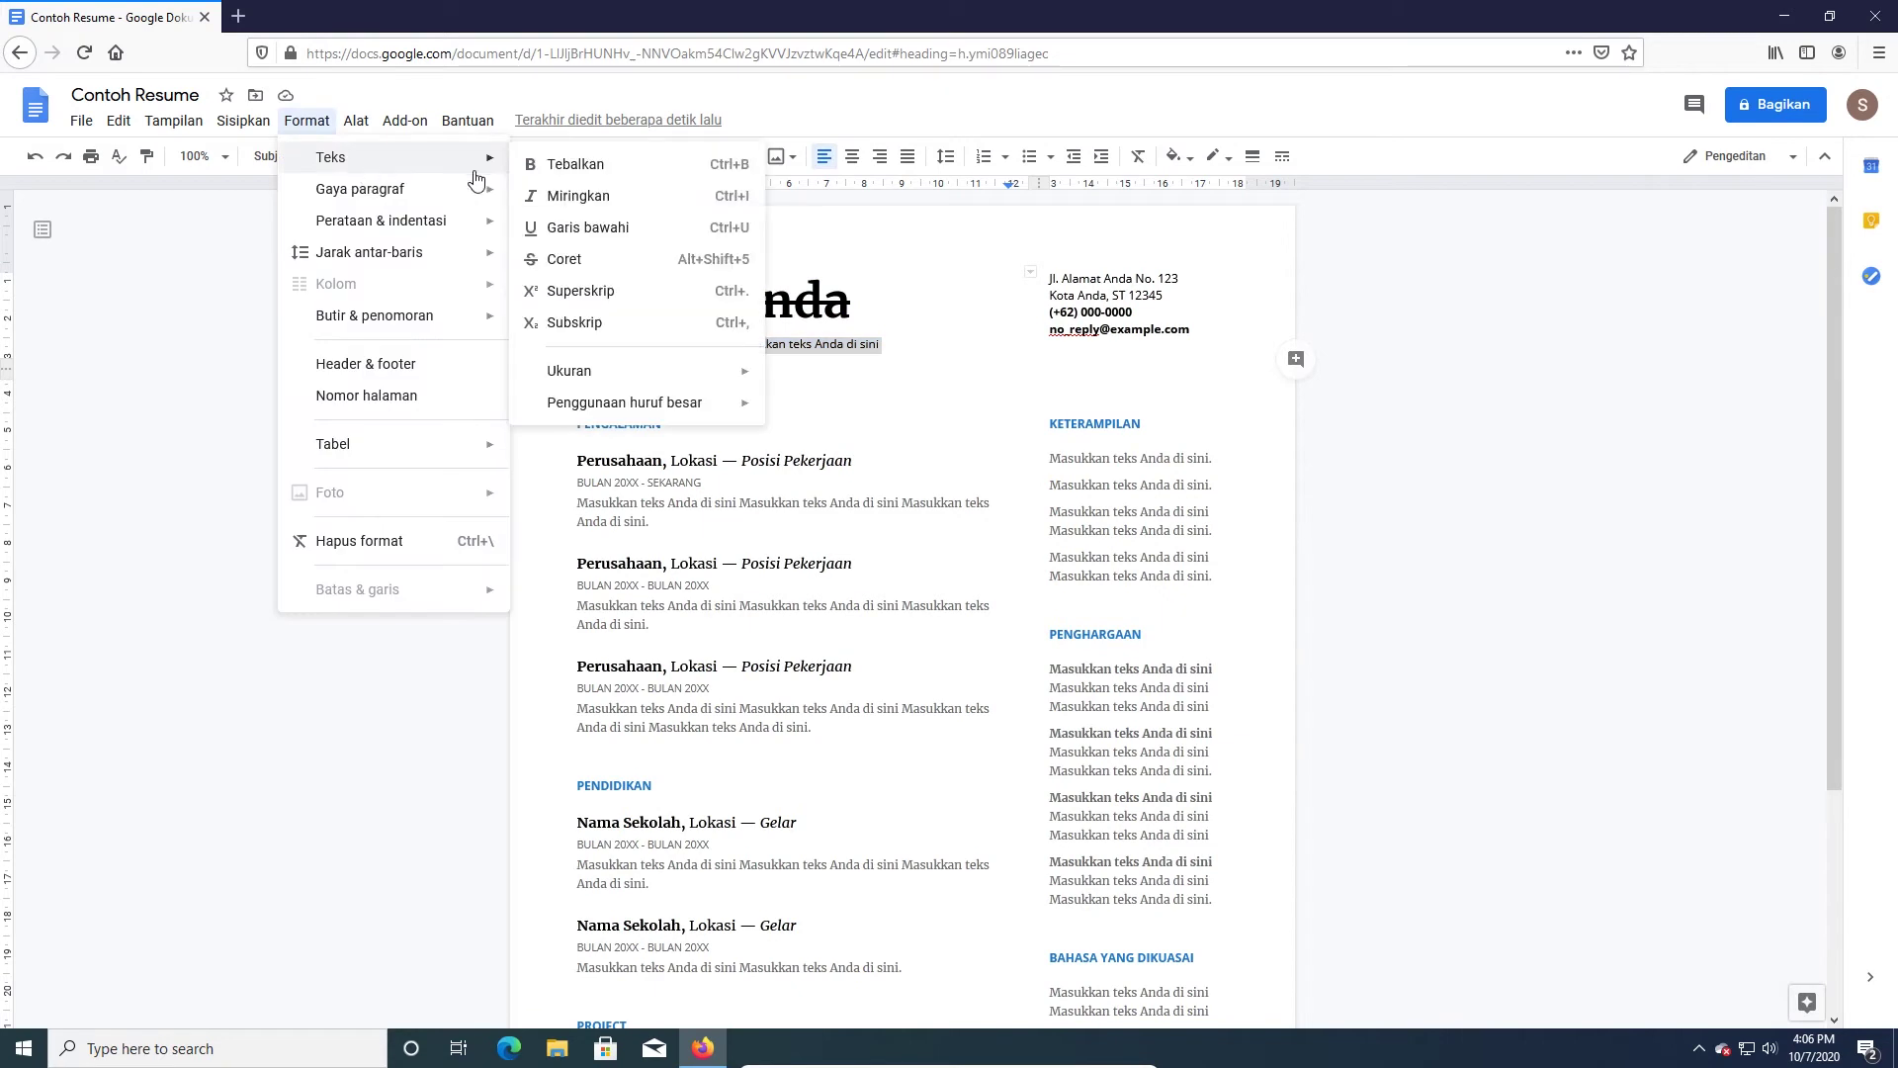
{"action": "left_click", "coordinate": [608, 294]}
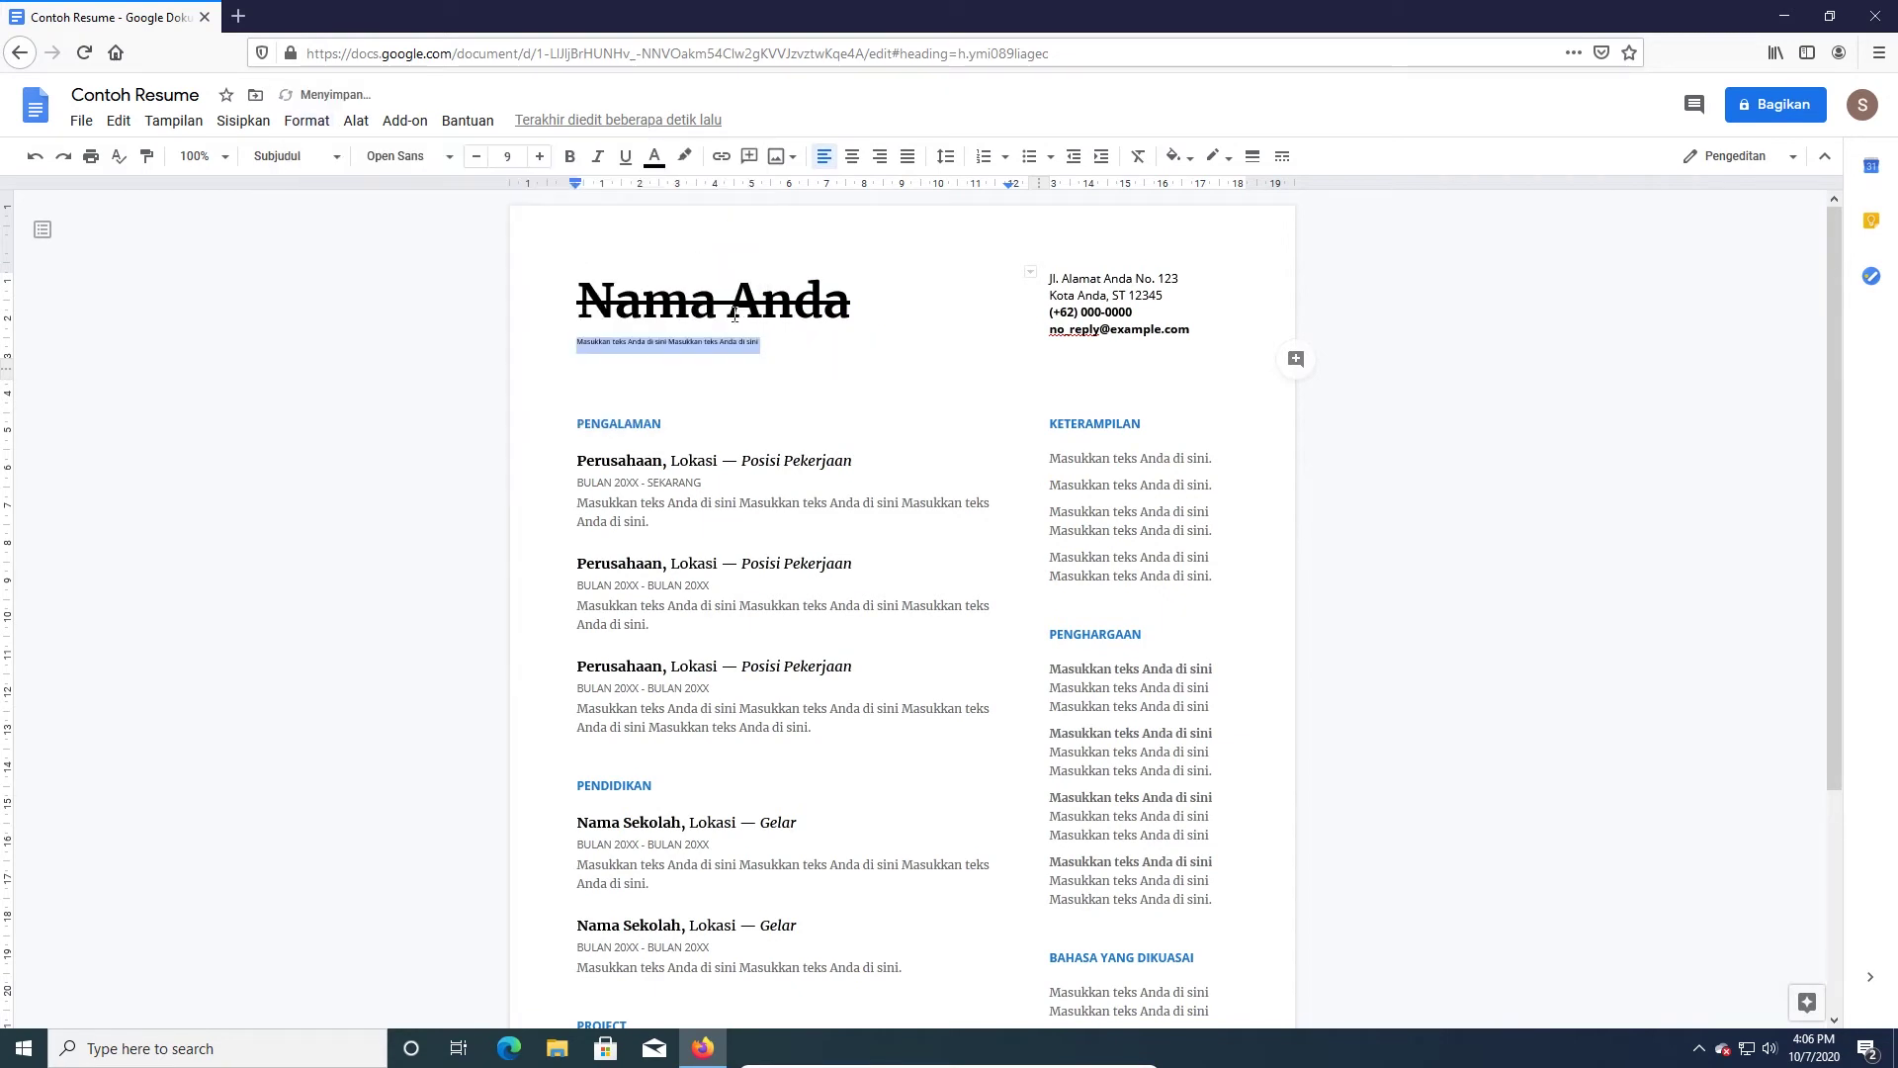
{"action": "left_click", "coordinate": [576, 348]}
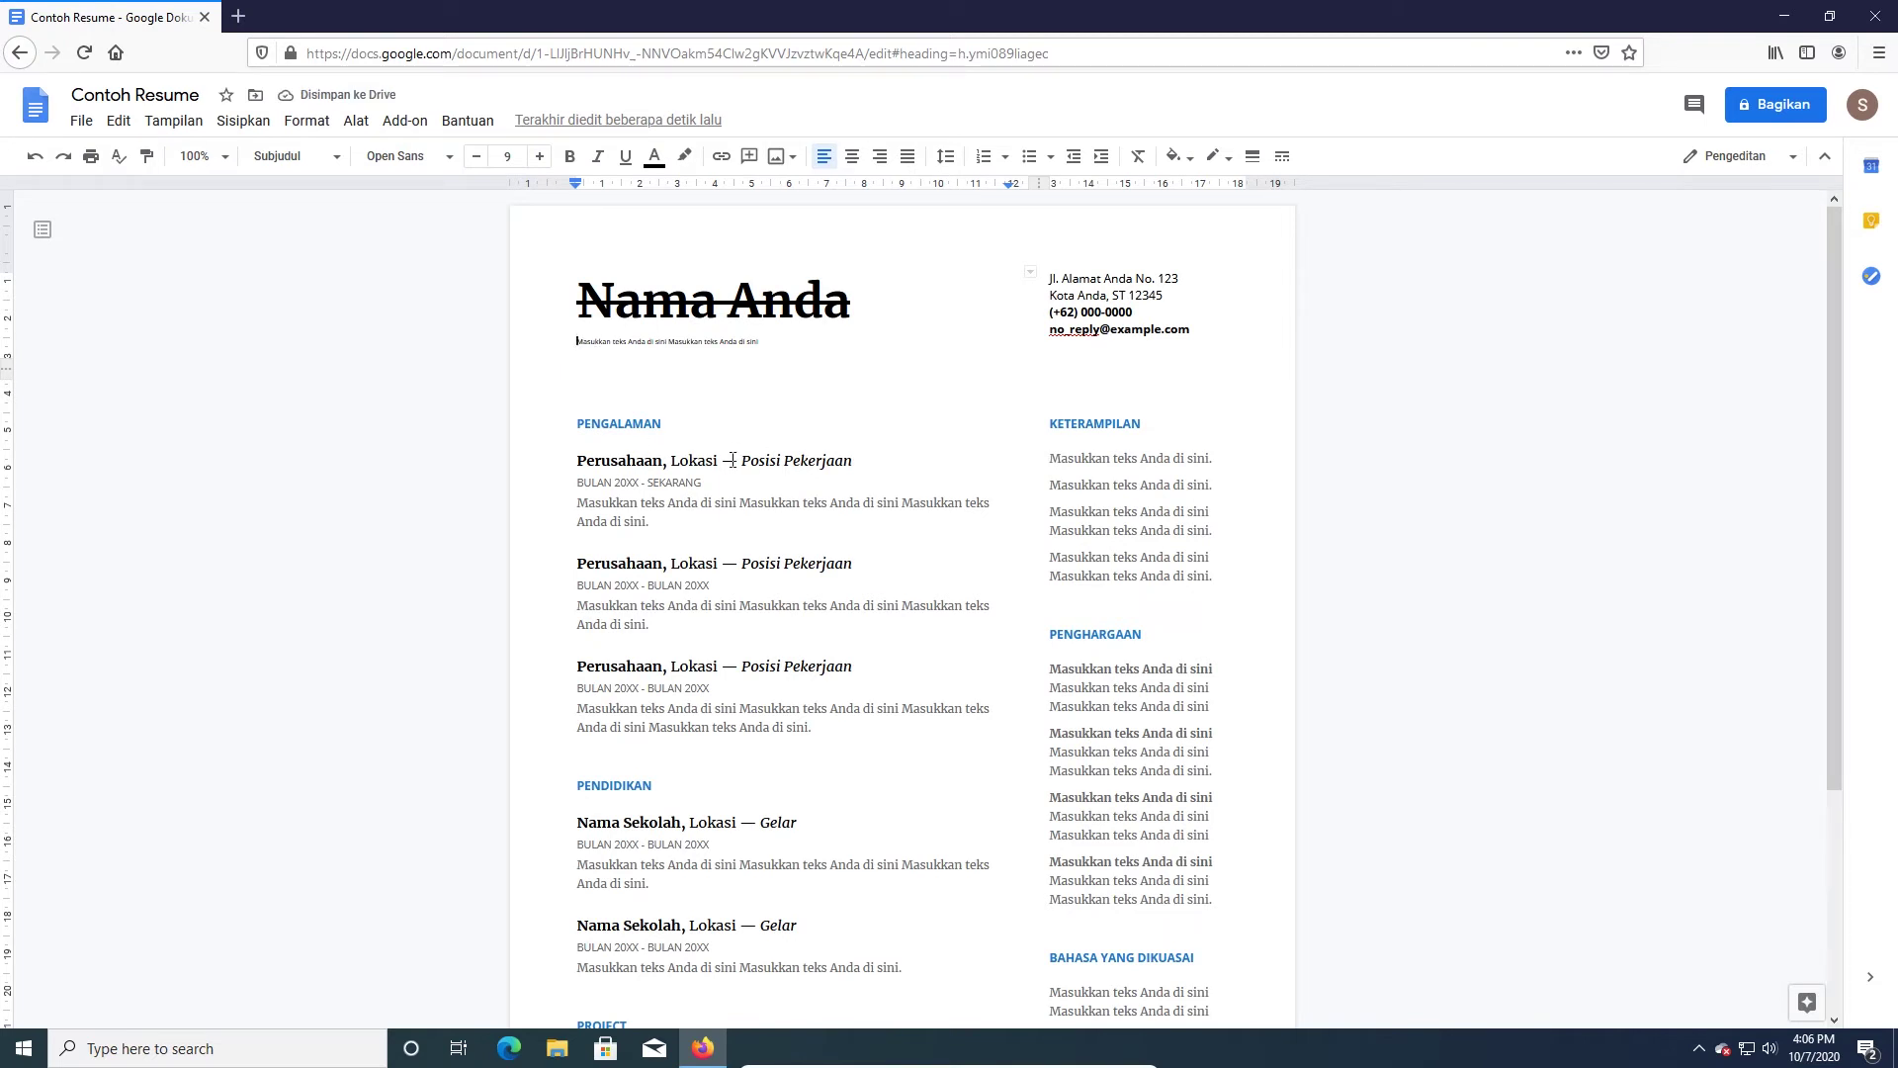
- Format the letters "osisi" in the first "Posisi Pekerjaan" under PENGALAMAN as superscript
{"action": "left_click_drag", "start_coordinate": [741, 460], "coordinate": [852, 462]}
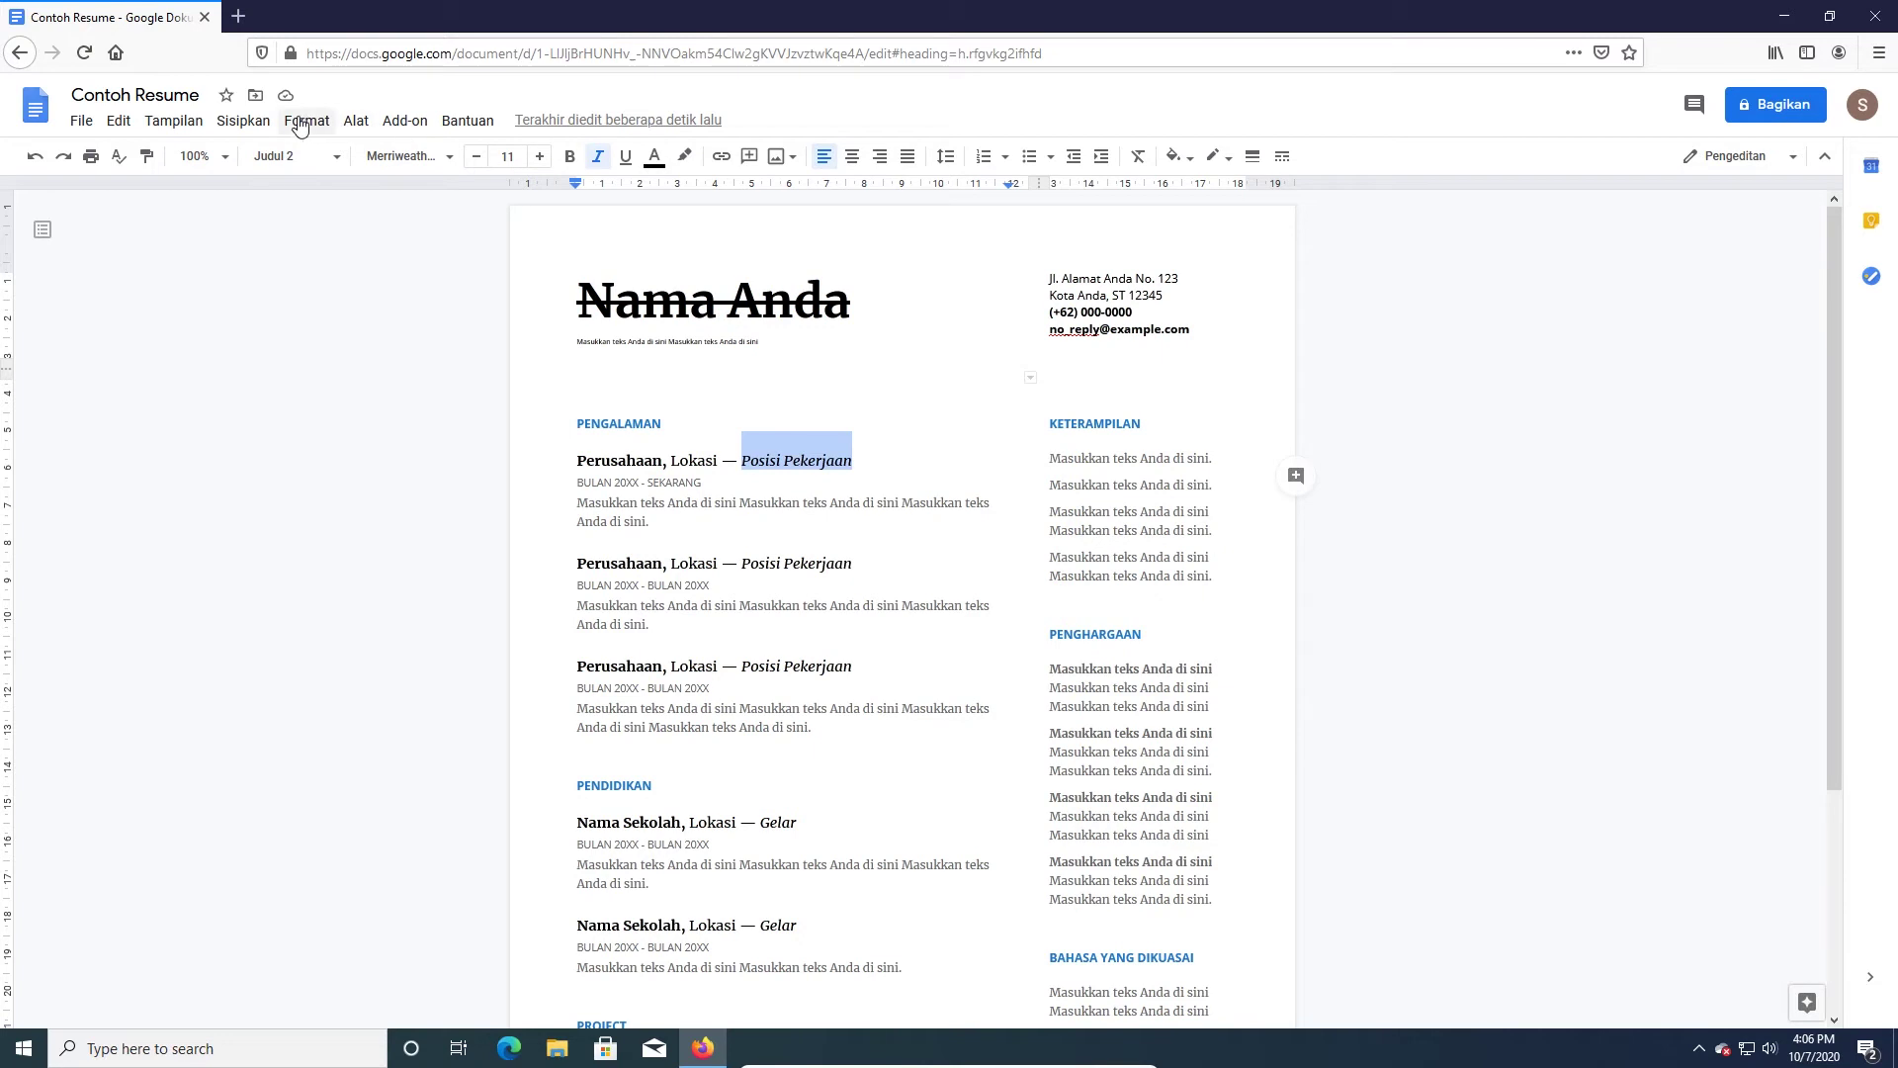
{"action": "left_click", "coordinate": [777, 461]}
{"action": "left_click", "coordinate": [792, 465], "text": "shift"}
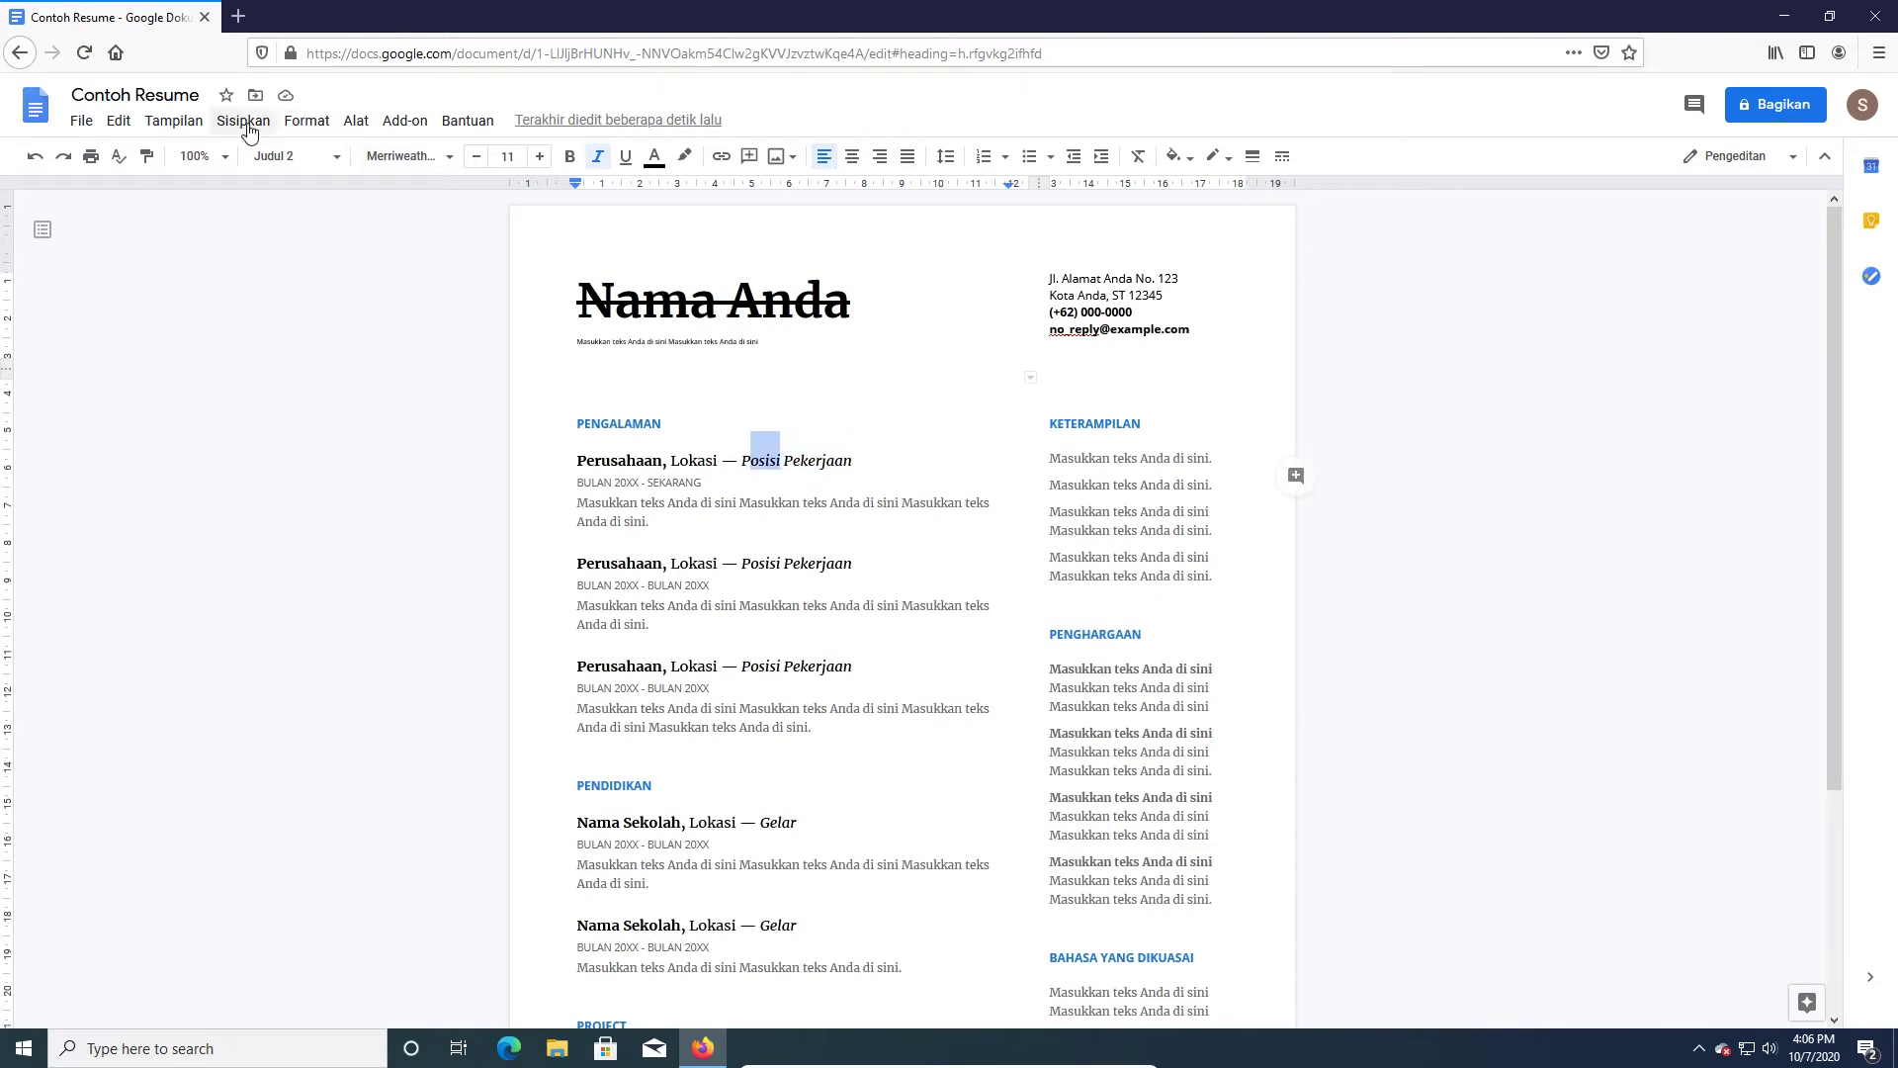
{"action": "left_click", "coordinate": [303, 123]}
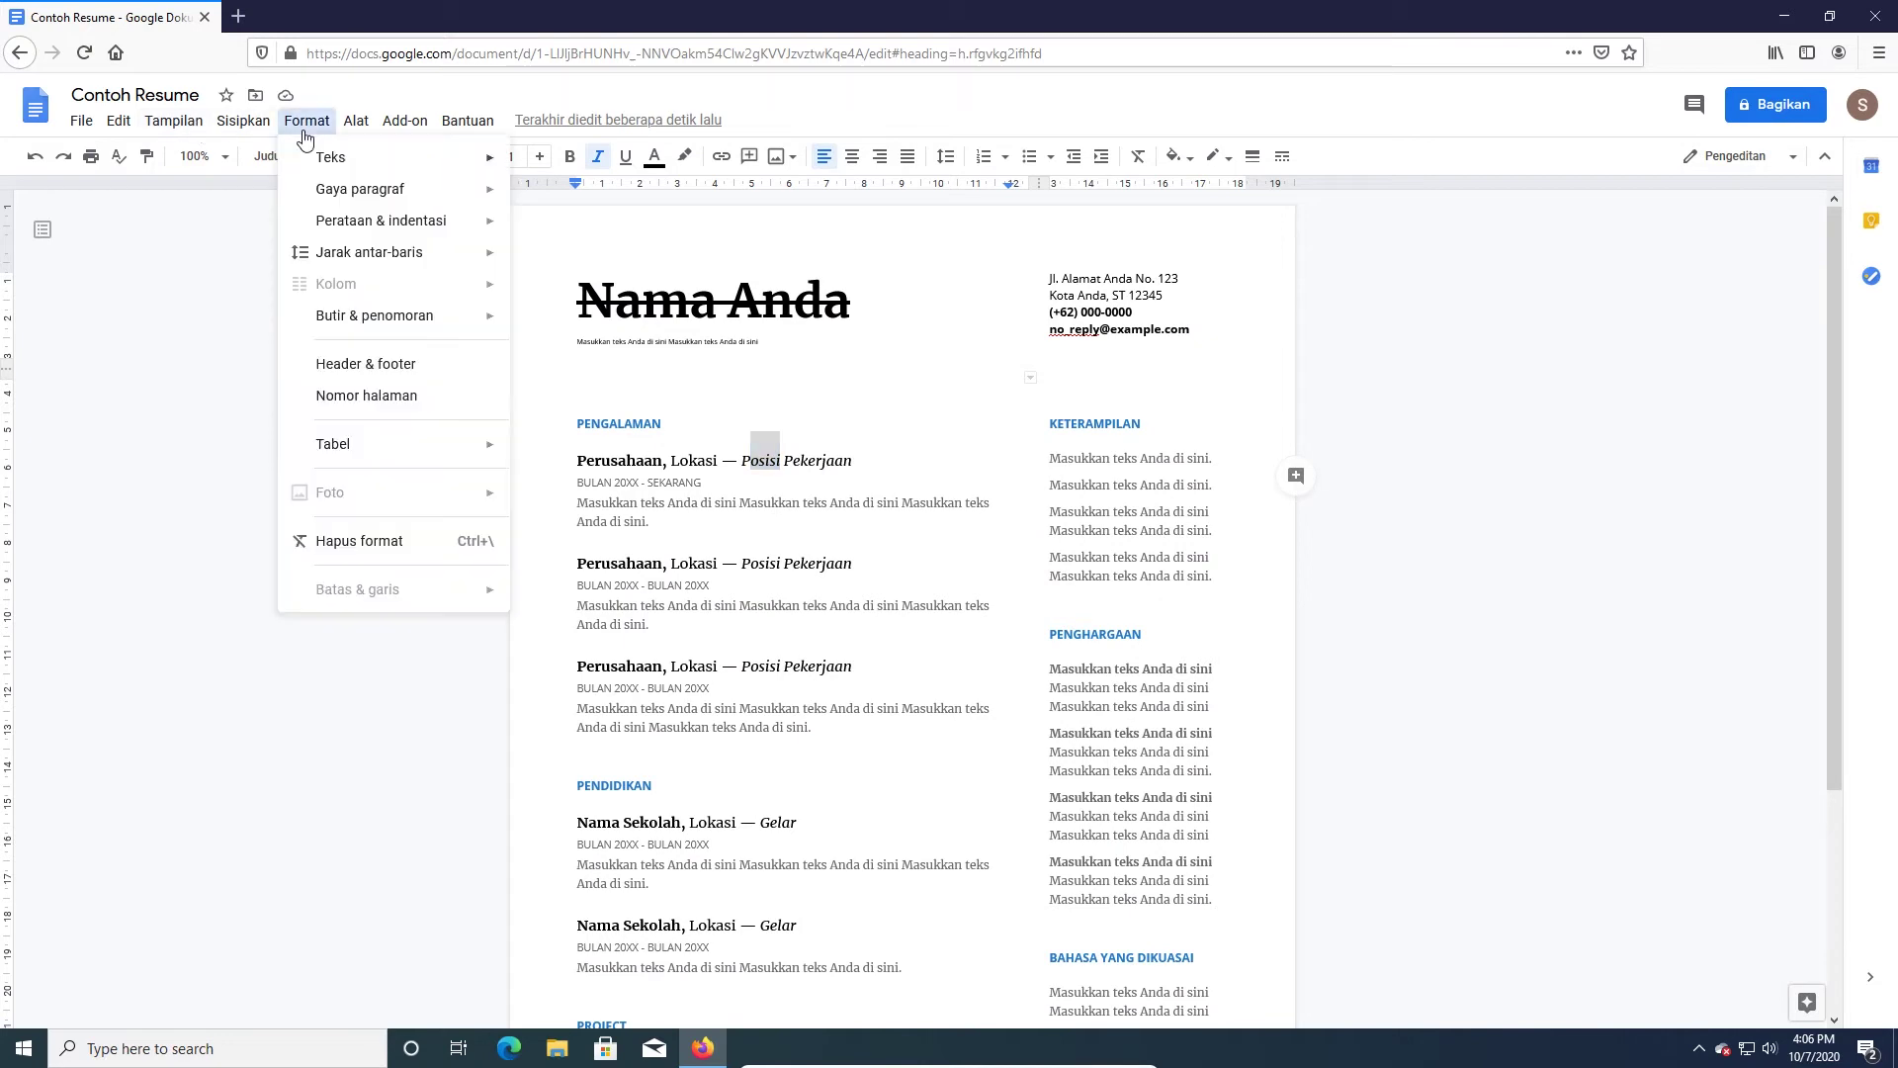
{"action": "mouse_move", "coordinate": [508, 174]}
{"action": "left_click", "coordinate": [578, 291]}
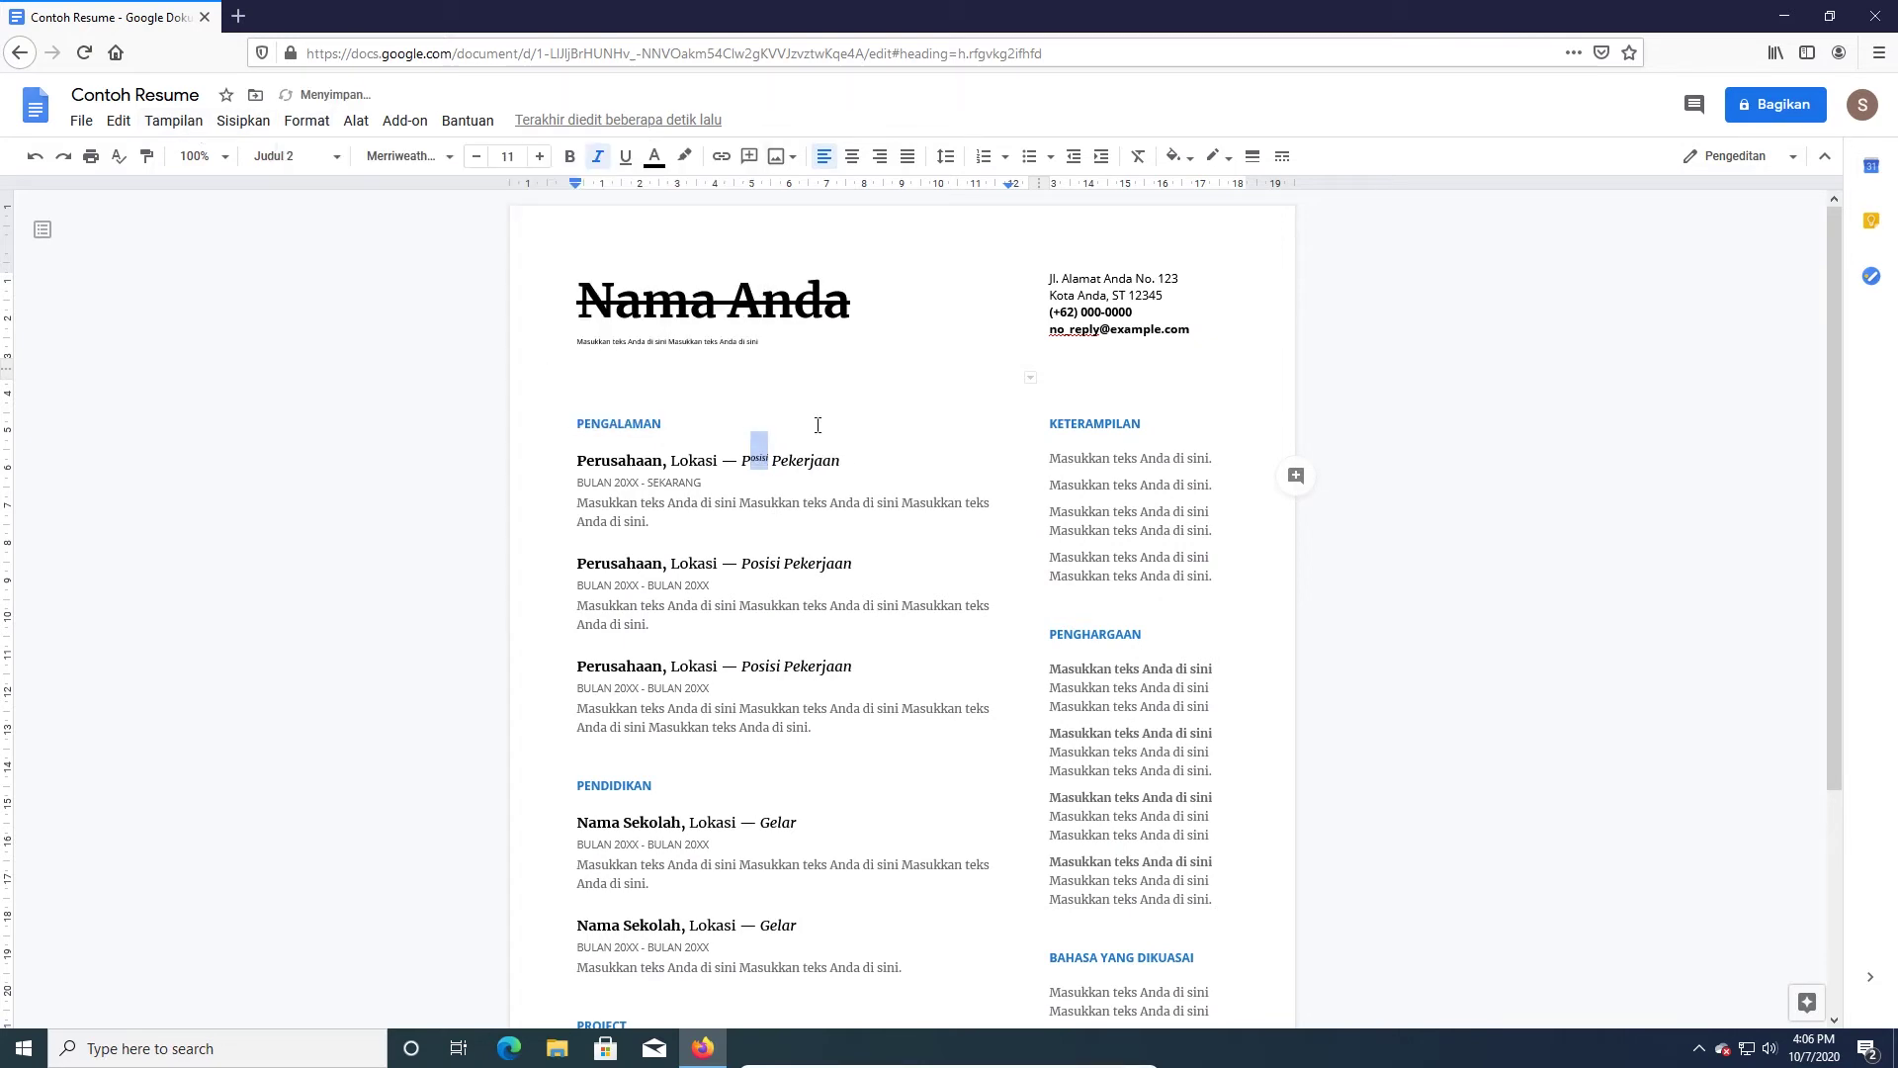
{"action": "left_click", "coordinate": [814, 478]}
- Format the letters "ekerjaan" in the first "Posisi Pekerjaan" under PENGALAMAN as subscript
{"action": "key", "text": "ctrl+plus"}
{"action": "key", "text": "ctrl+plus"}
{"action": "key", "text": "ctrl+plus"}
{"action": "key", "text": "ctrl+plus"}
{"action": "key", "text": "ctrl+plus"}
{"action": "key", "text": "ctrl+plus"}
{"action": "key", "text": "ctrl+plus"}
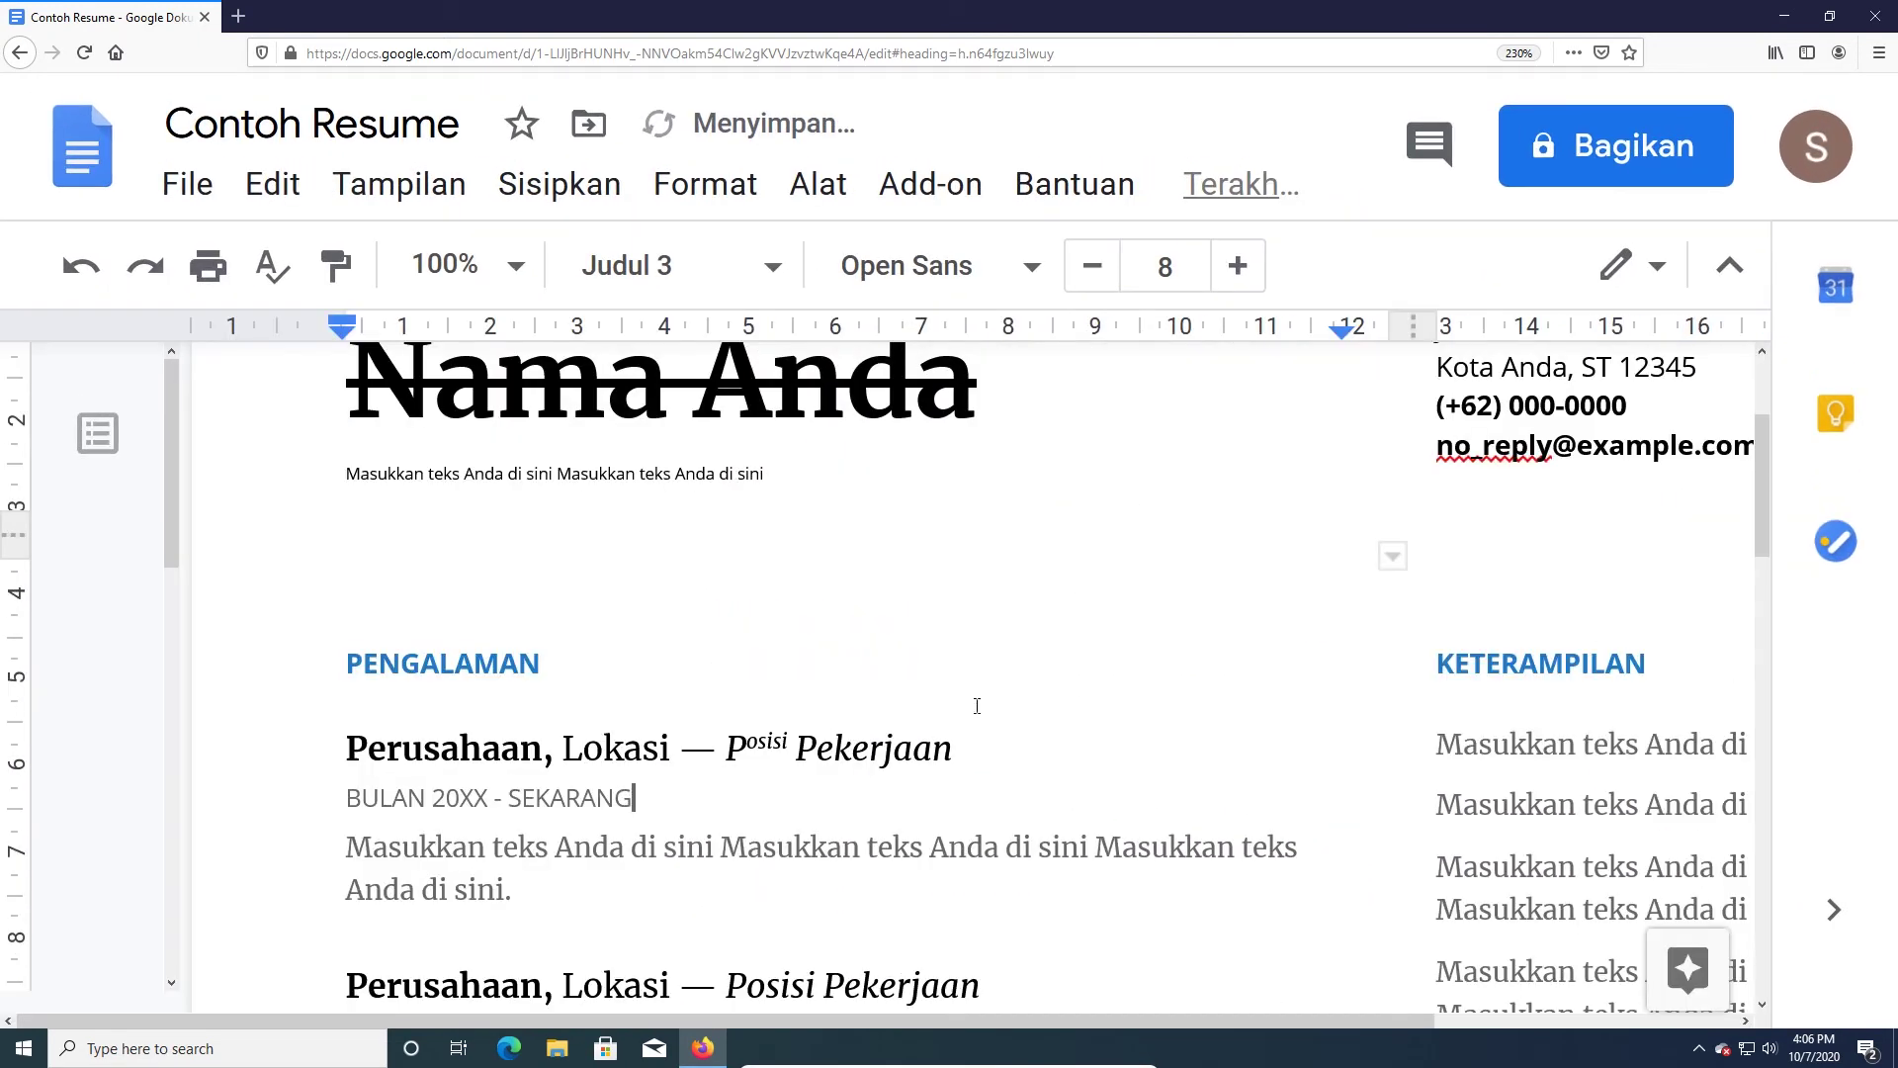
{"action": "left_click_drag", "start_coordinate": [729, 744], "coordinate": [951, 751]}
{"action": "left_click", "coordinate": [775, 741]}
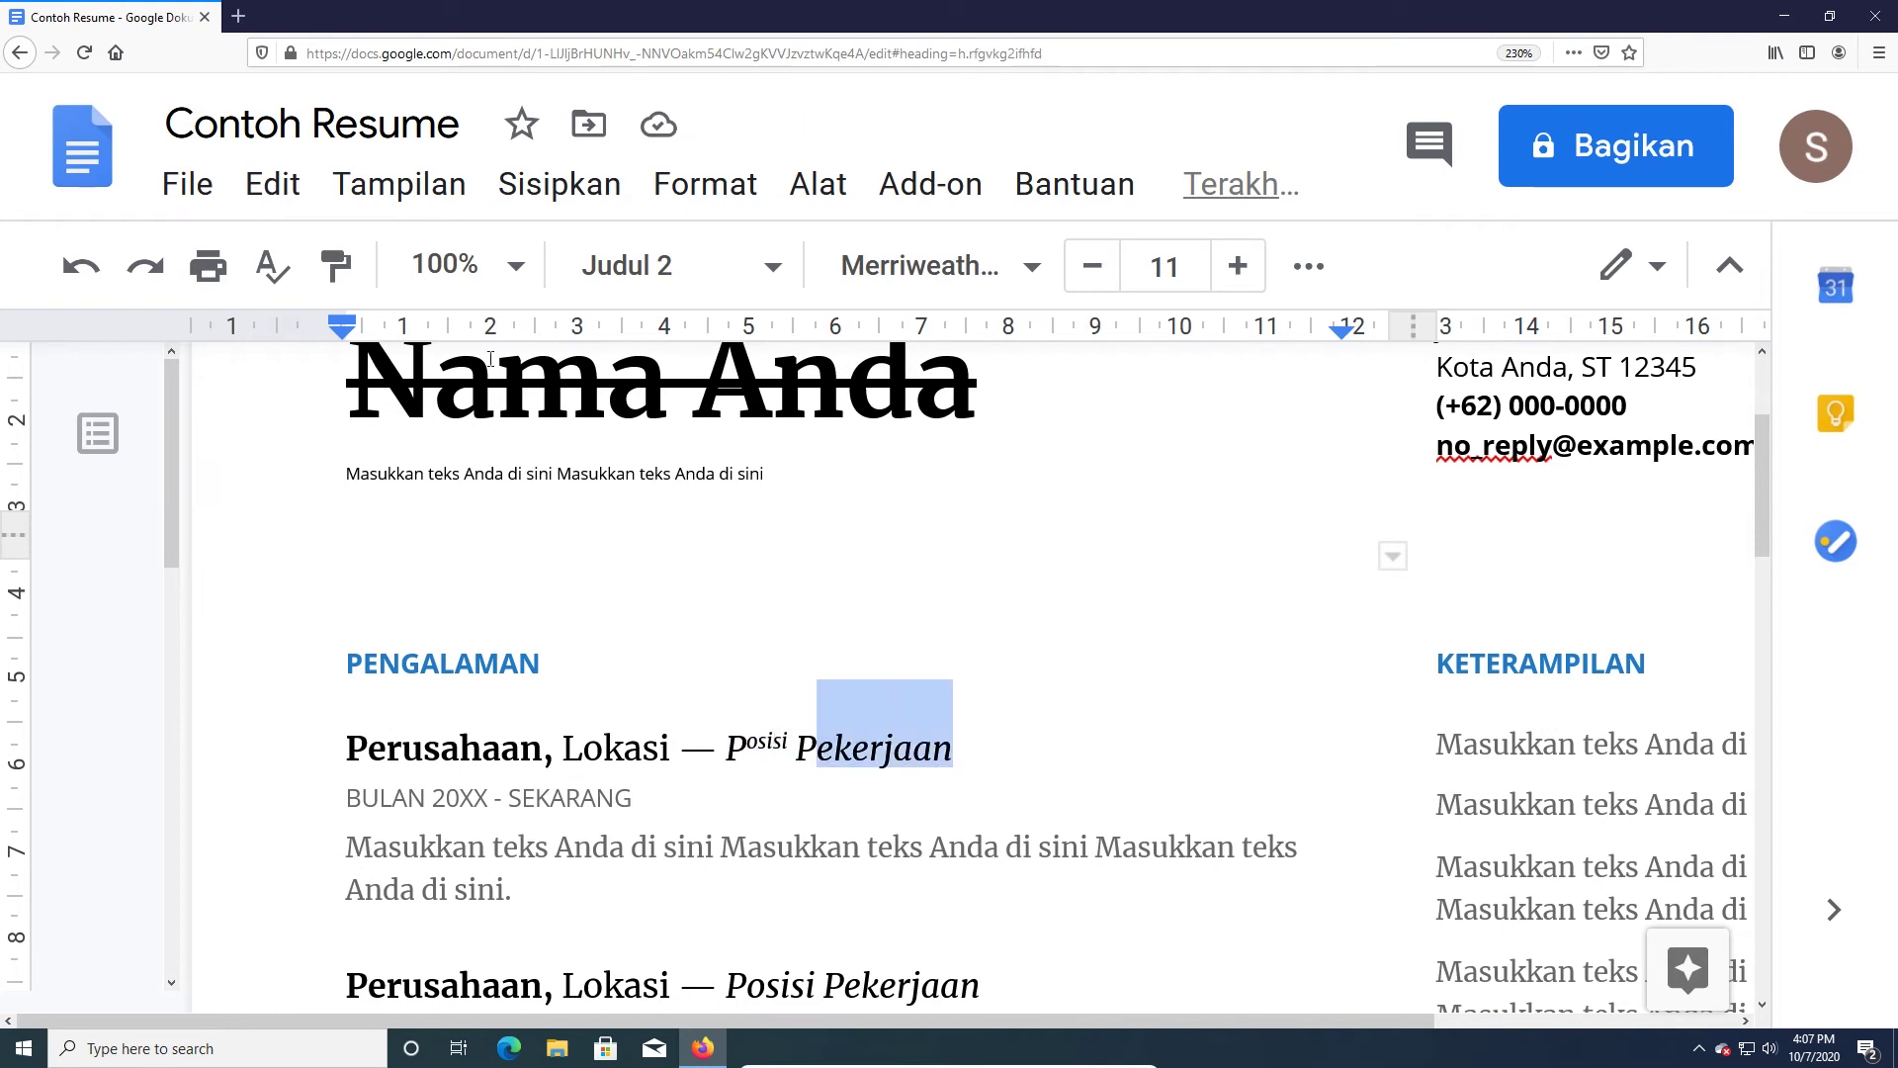
{"action": "left_click", "coordinate": [682, 186]}
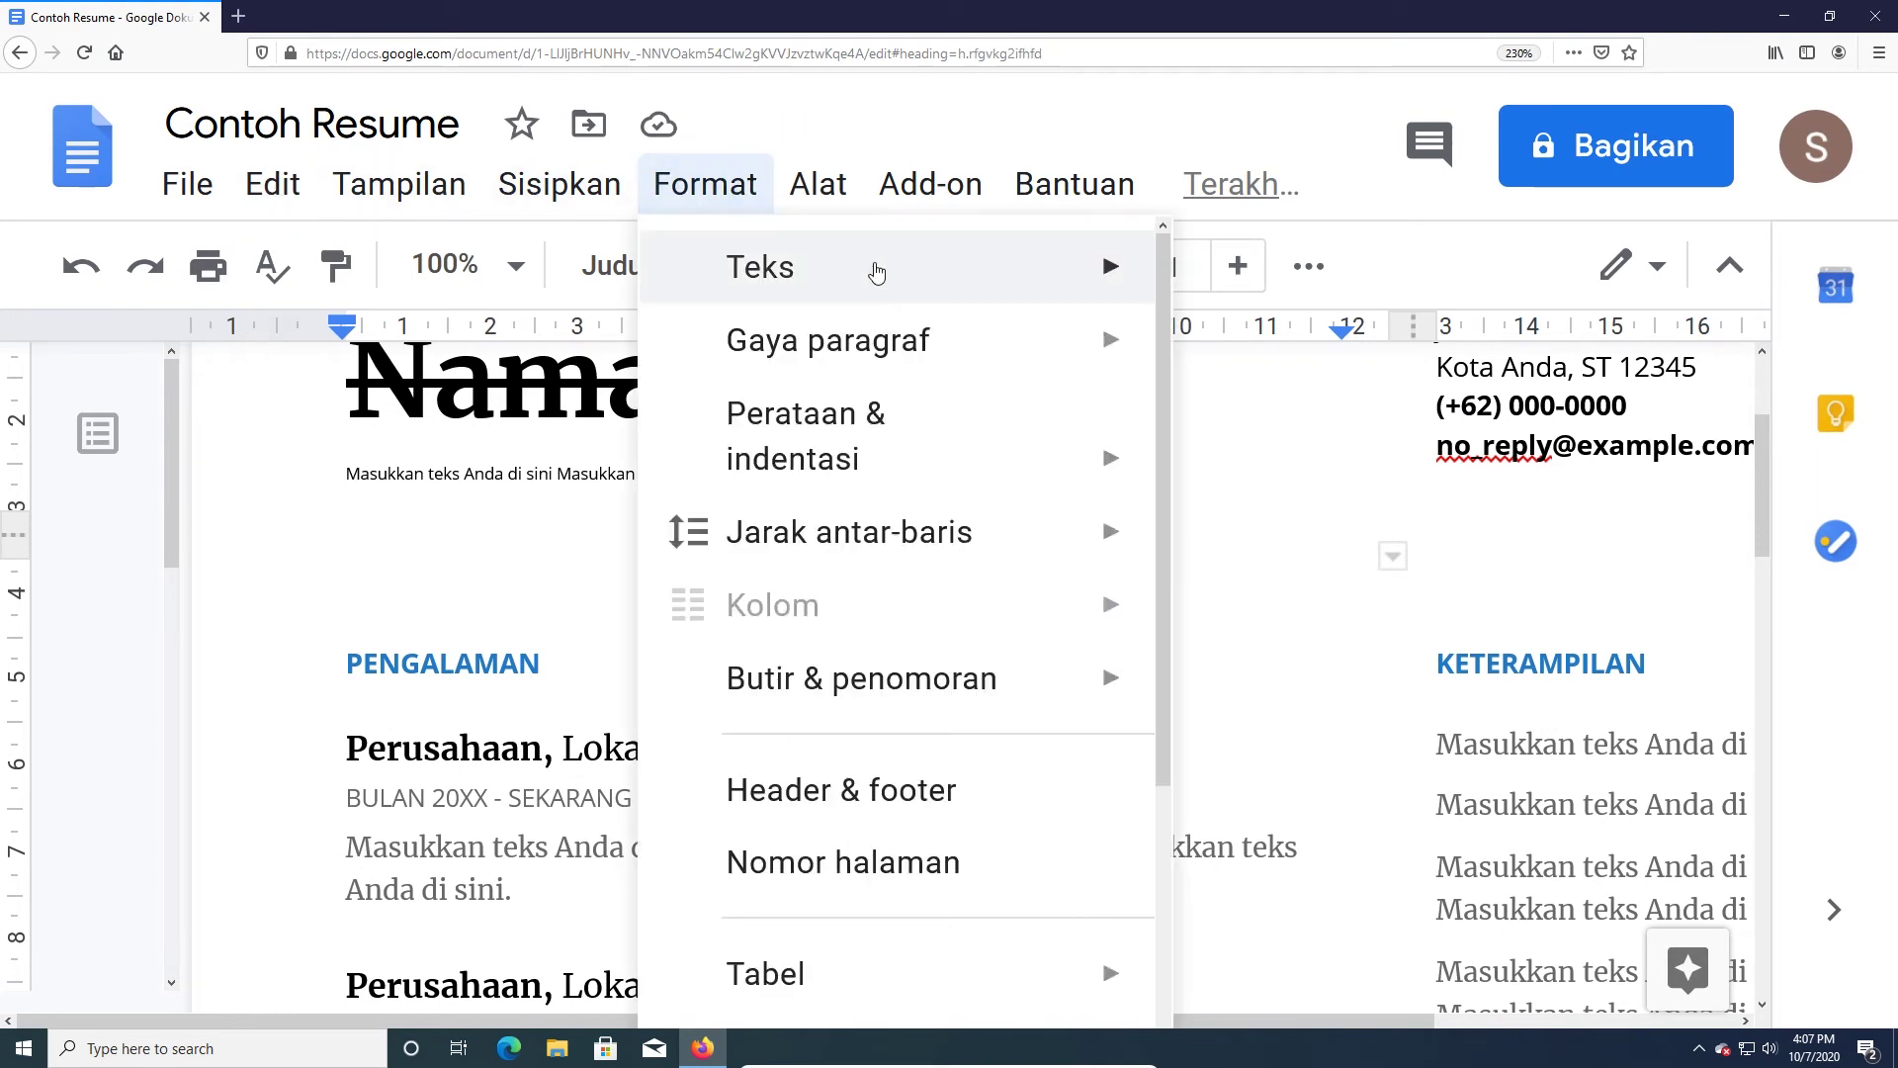
{"action": "mouse_move", "coordinate": [853, 268]}
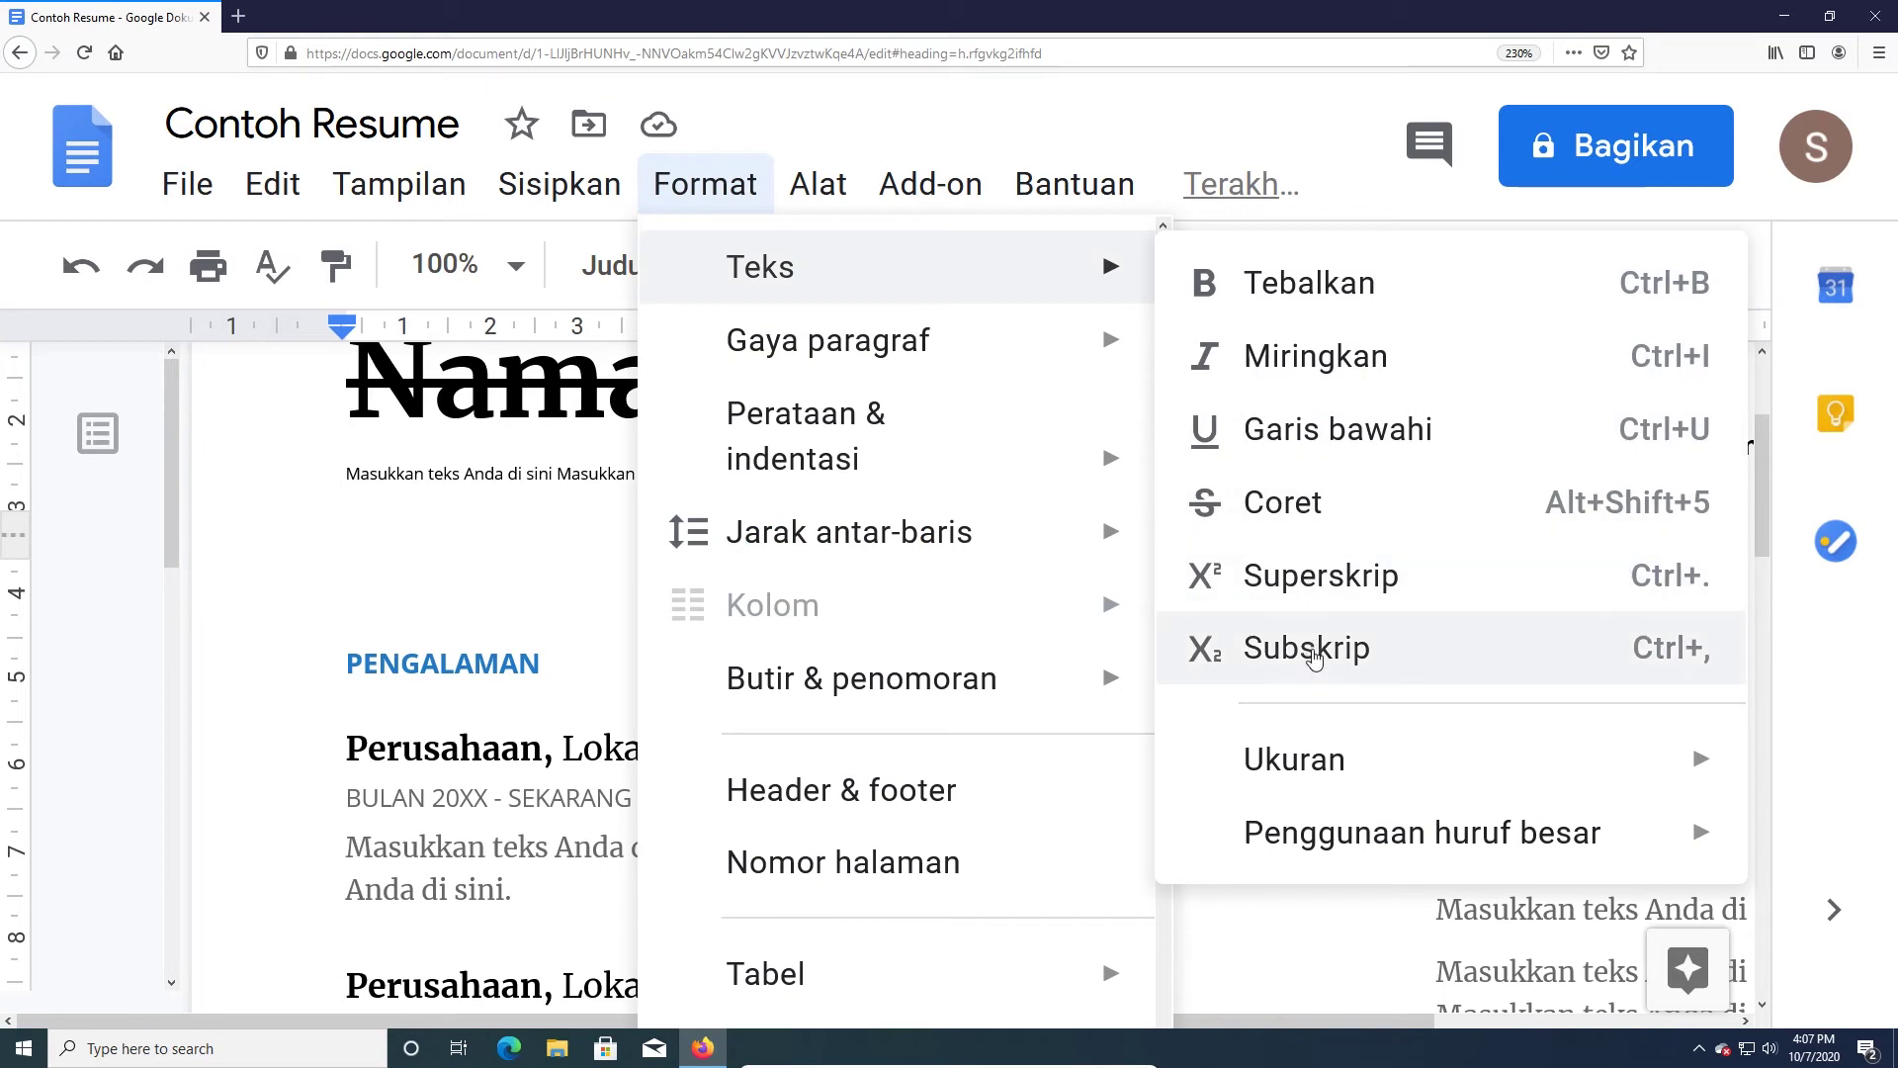
{"action": "left_click", "coordinate": [1313, 658]}
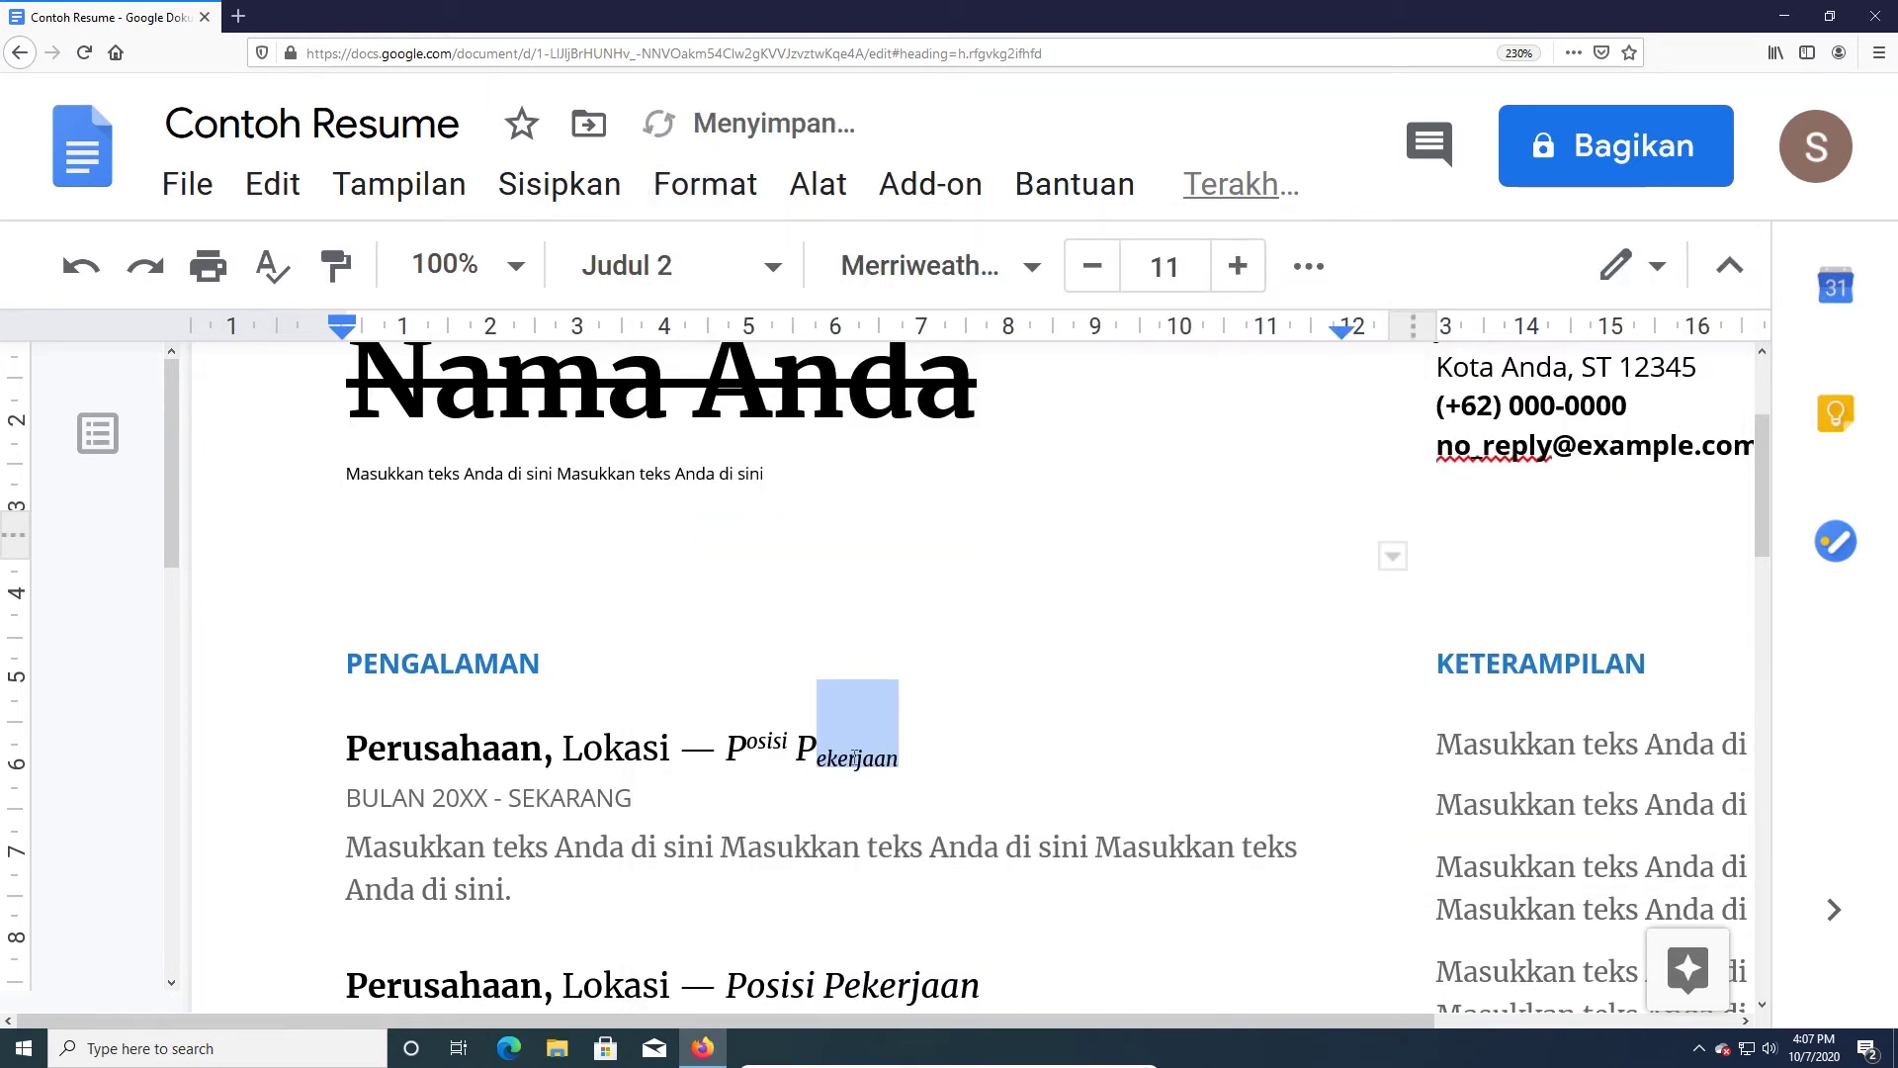
{"action": "left_click", "coordinate": [857, 758]}
{"action": "mouse_move", "coordinate": [887, 760]}
{"action": "left_mouse_down"}
{"action": "mouse_move", "coordinate": [810, 759]}
{"action": "mouse_move", "coordinate": [898, 760]}
{"action": "left_mouse_up"}
{"action": "left_click", "coordinate": [806, 756]}
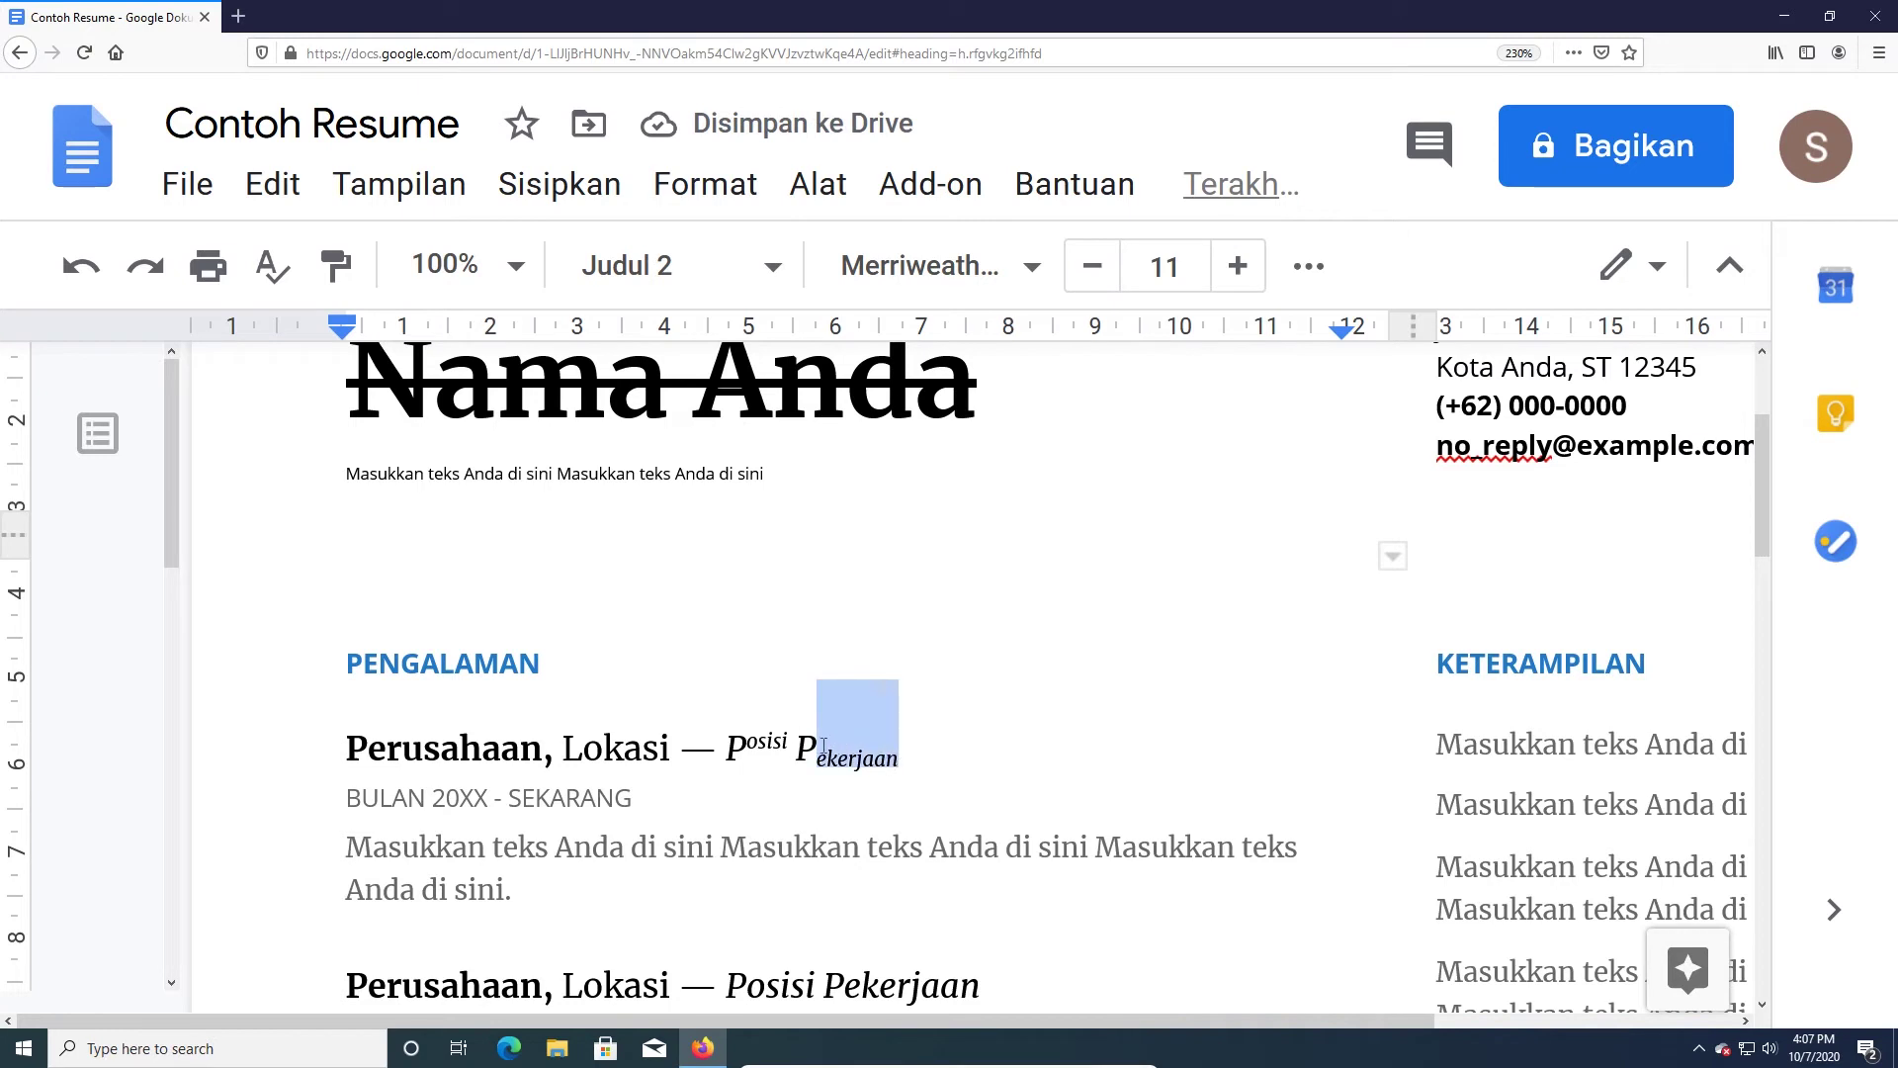
{"action": "left_click", "coordinate": [813, 749]}
- Set double line spacing (Ganda) for the first two entries under PENGALAMAN
{"action": "key", "text": "ctrl+minus"}
{"action": "key", "text": "ctrl+minus"}
{"action": "key", "text": "ctrl+minus"}
{"action": "key", "text": "ctrl+minus"}
{"action": "key", "text": "ctrl+minus"}
{"action": "key", "text": "ctrl+minus"}
{"action": "key", "text": "ctrl+minus"}
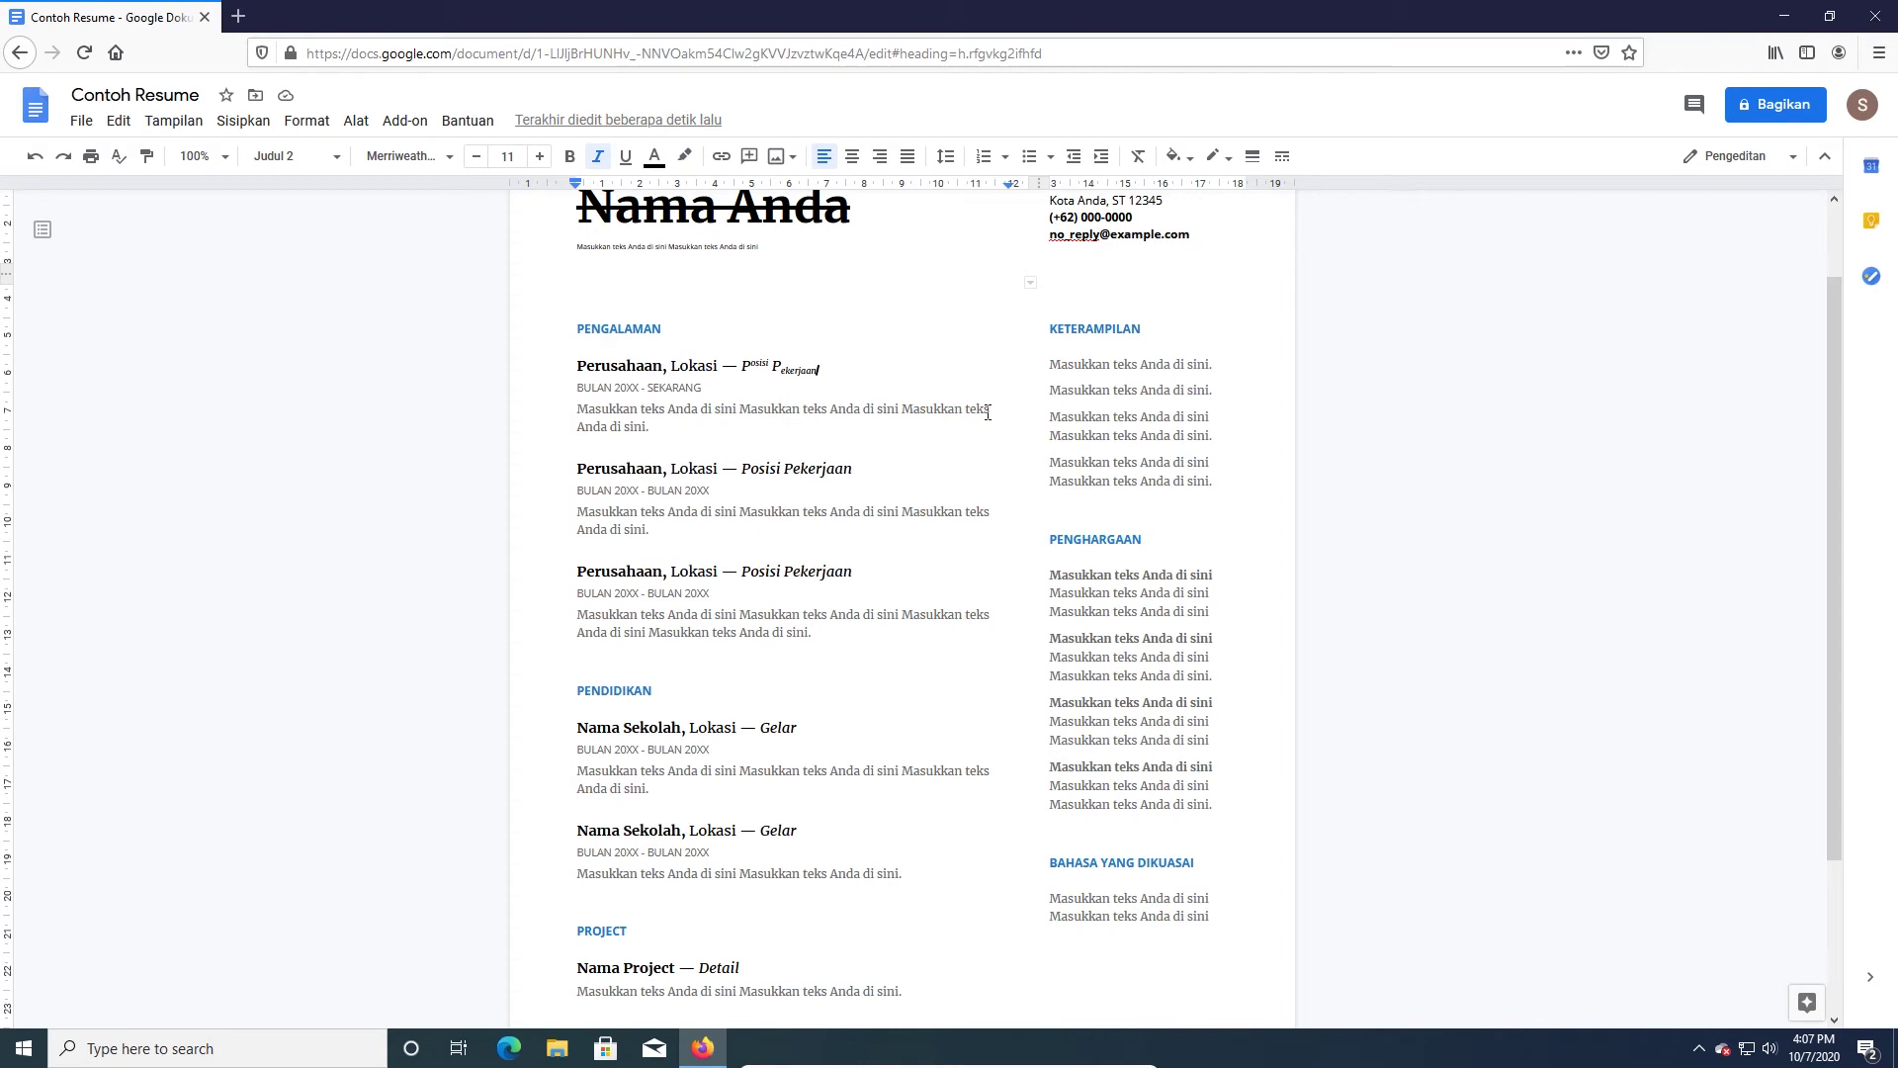
{"action": "scroll", "coordinate": [988, 412], "scroll_direction": "up", "scroll_amount": 2}
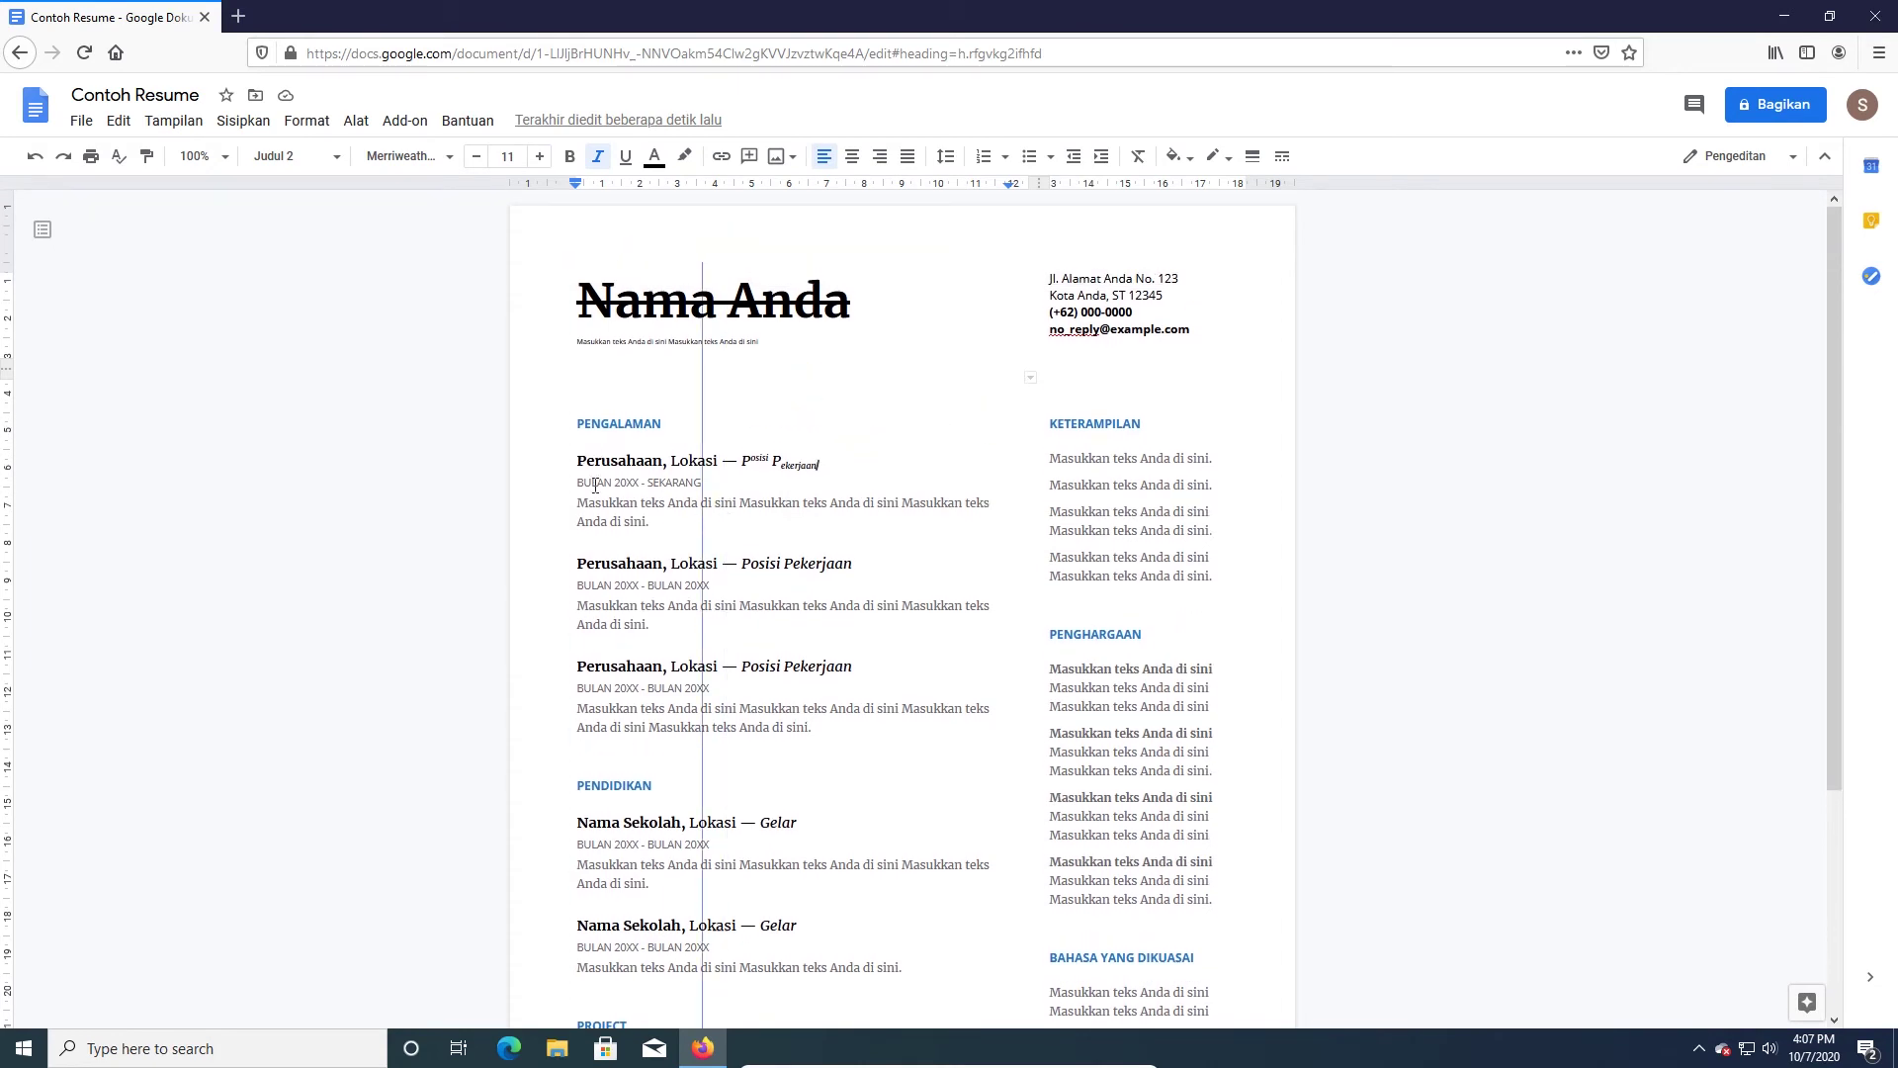
{"action": "left_click_drag", "start_coordinate": [578, 461], "coordinate": [692, 628]}
{"action": "left_click", "coordinate": [946, 159]}
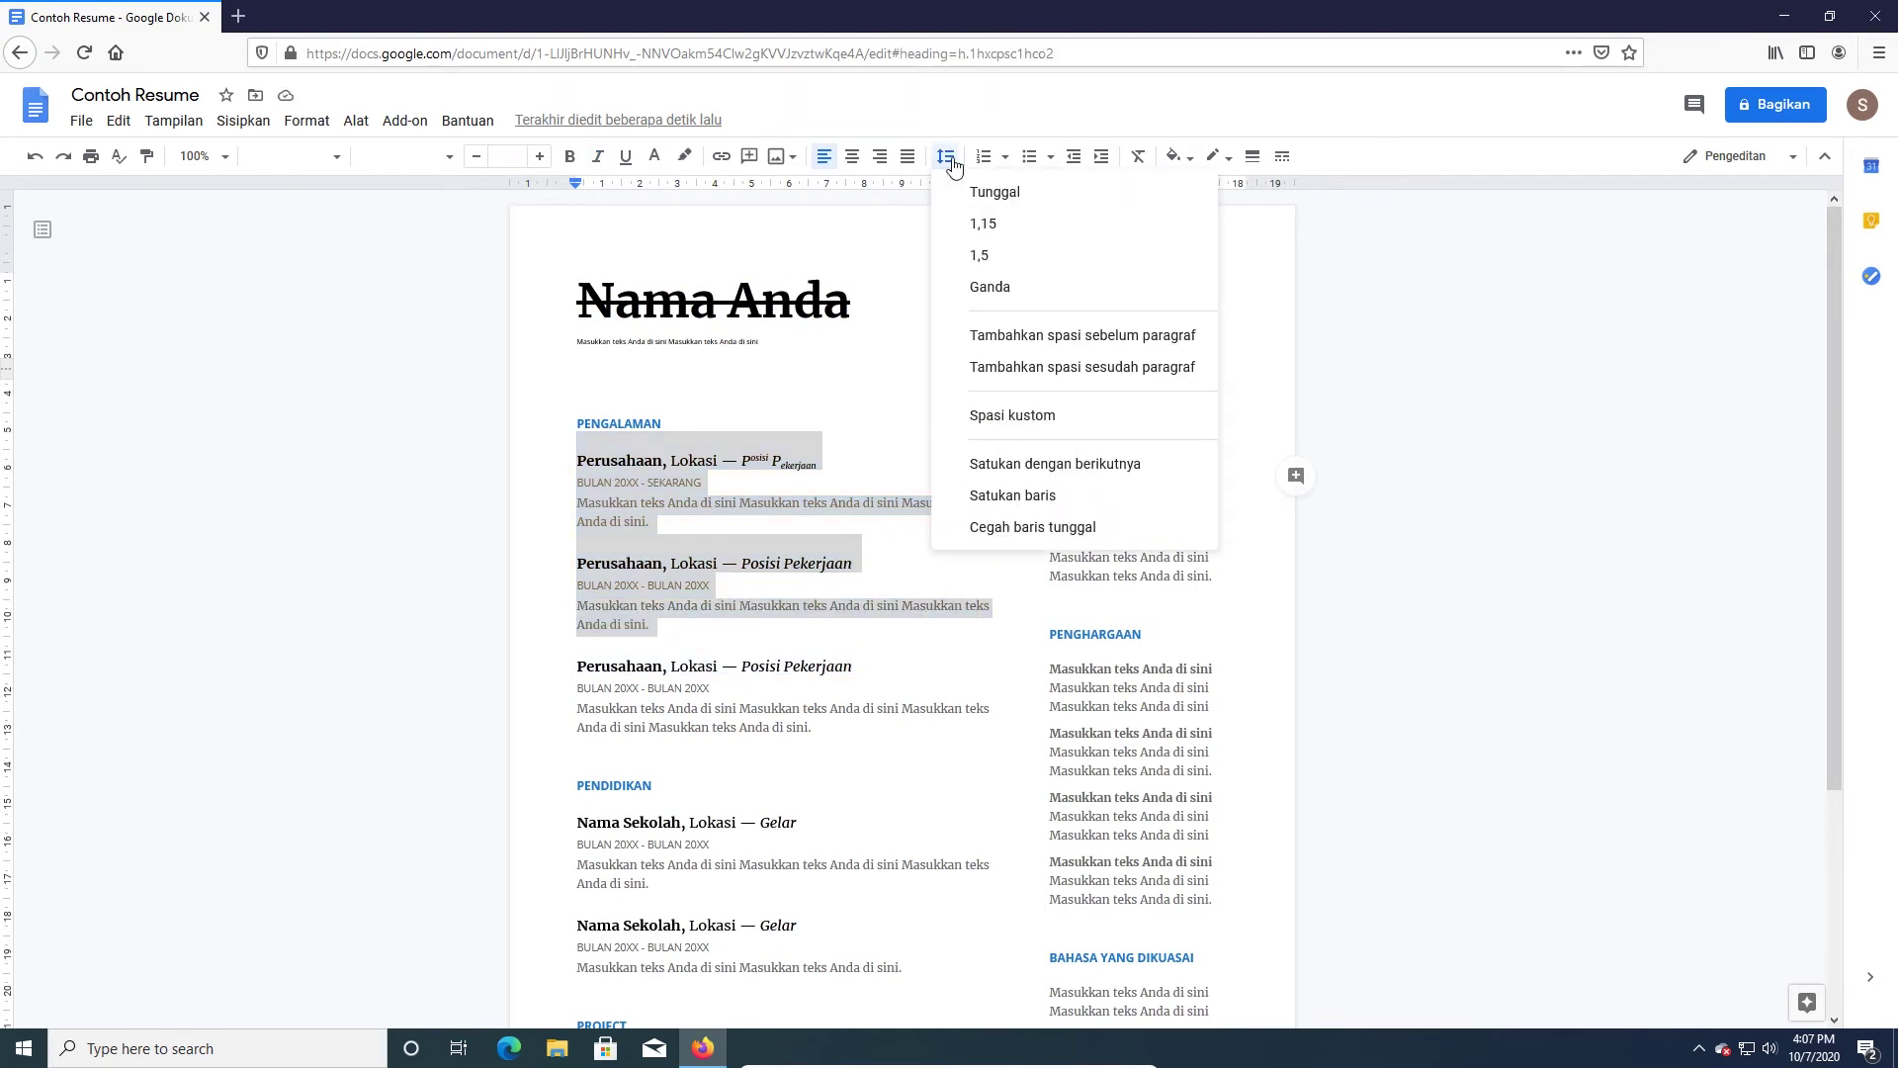
{"action": "left_click", "coordinate": [1021, 287]}
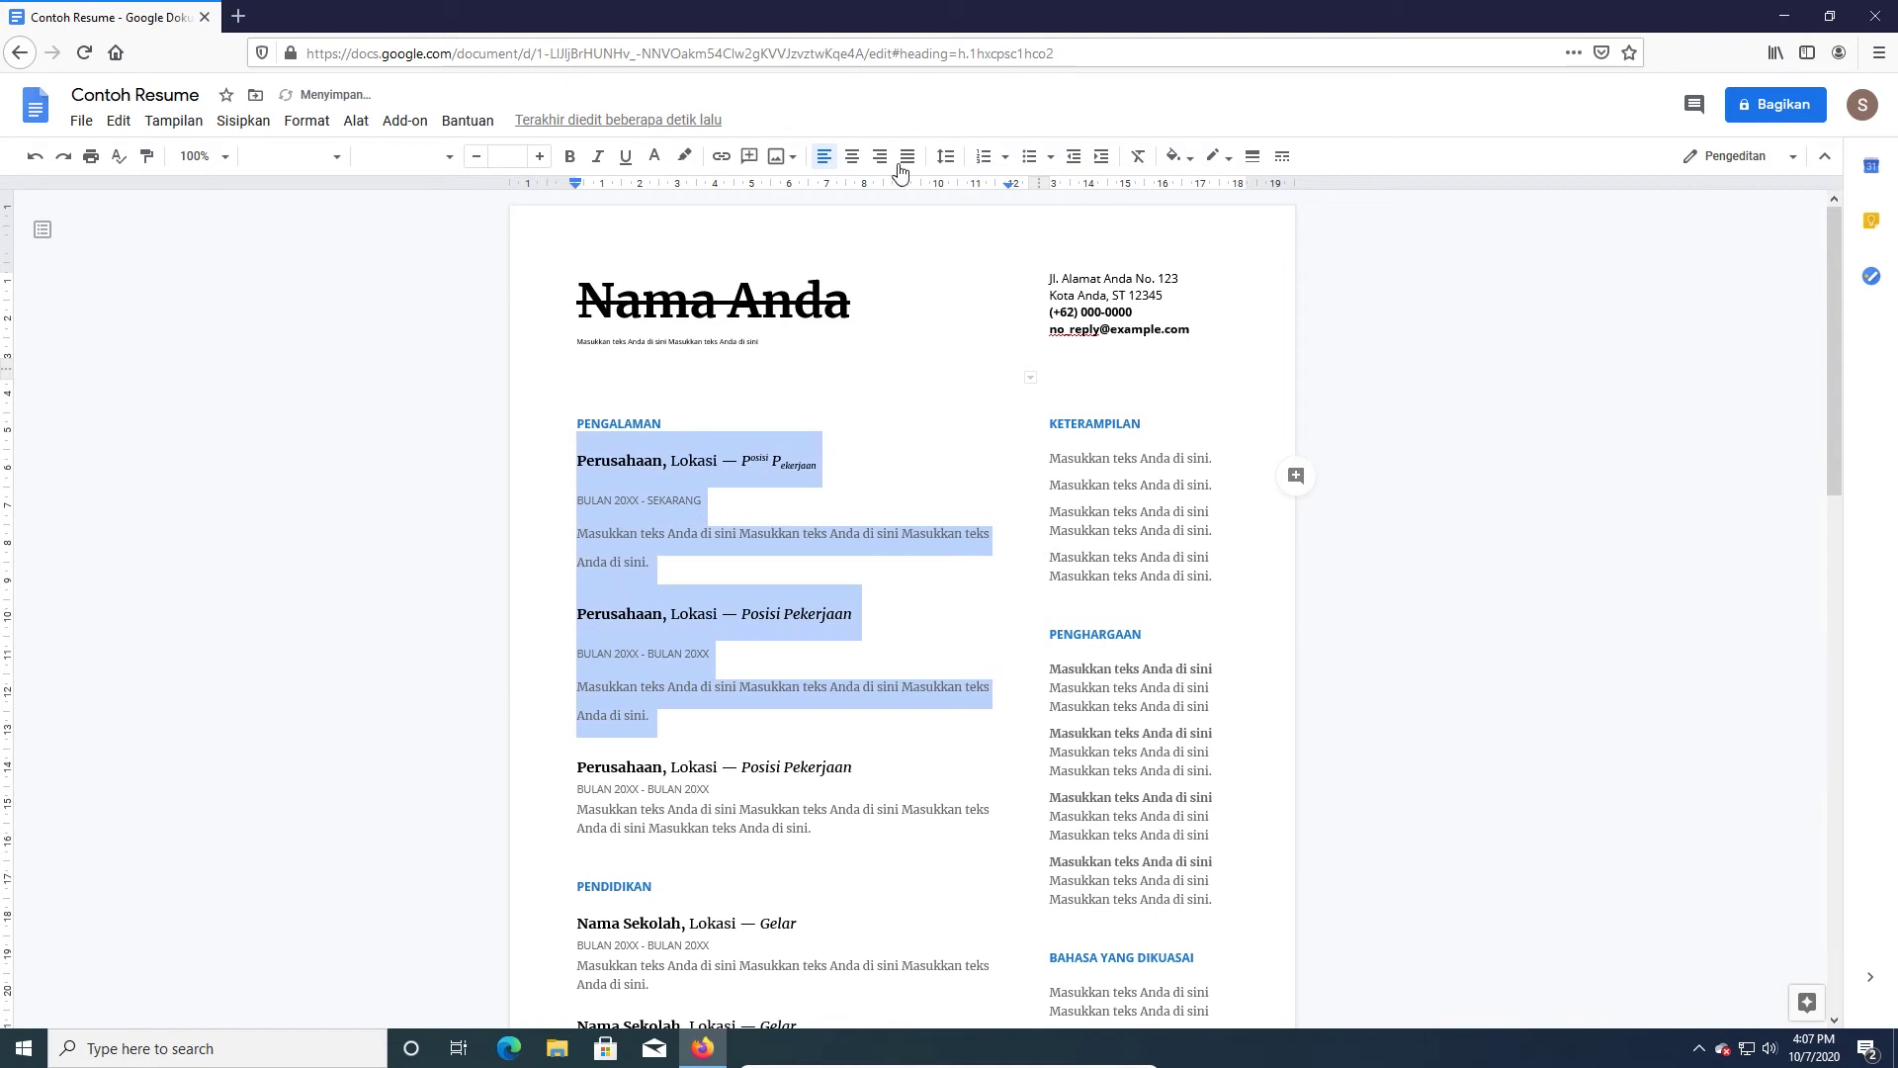
- Set the first two PENGALAMAN entries to single line spacing (Tunggal), try 1,5, and return them to single
{"action": "left_click", "coordinate": [946, 156]}
{"action": "left_click", "coordinate": [989, 184]}
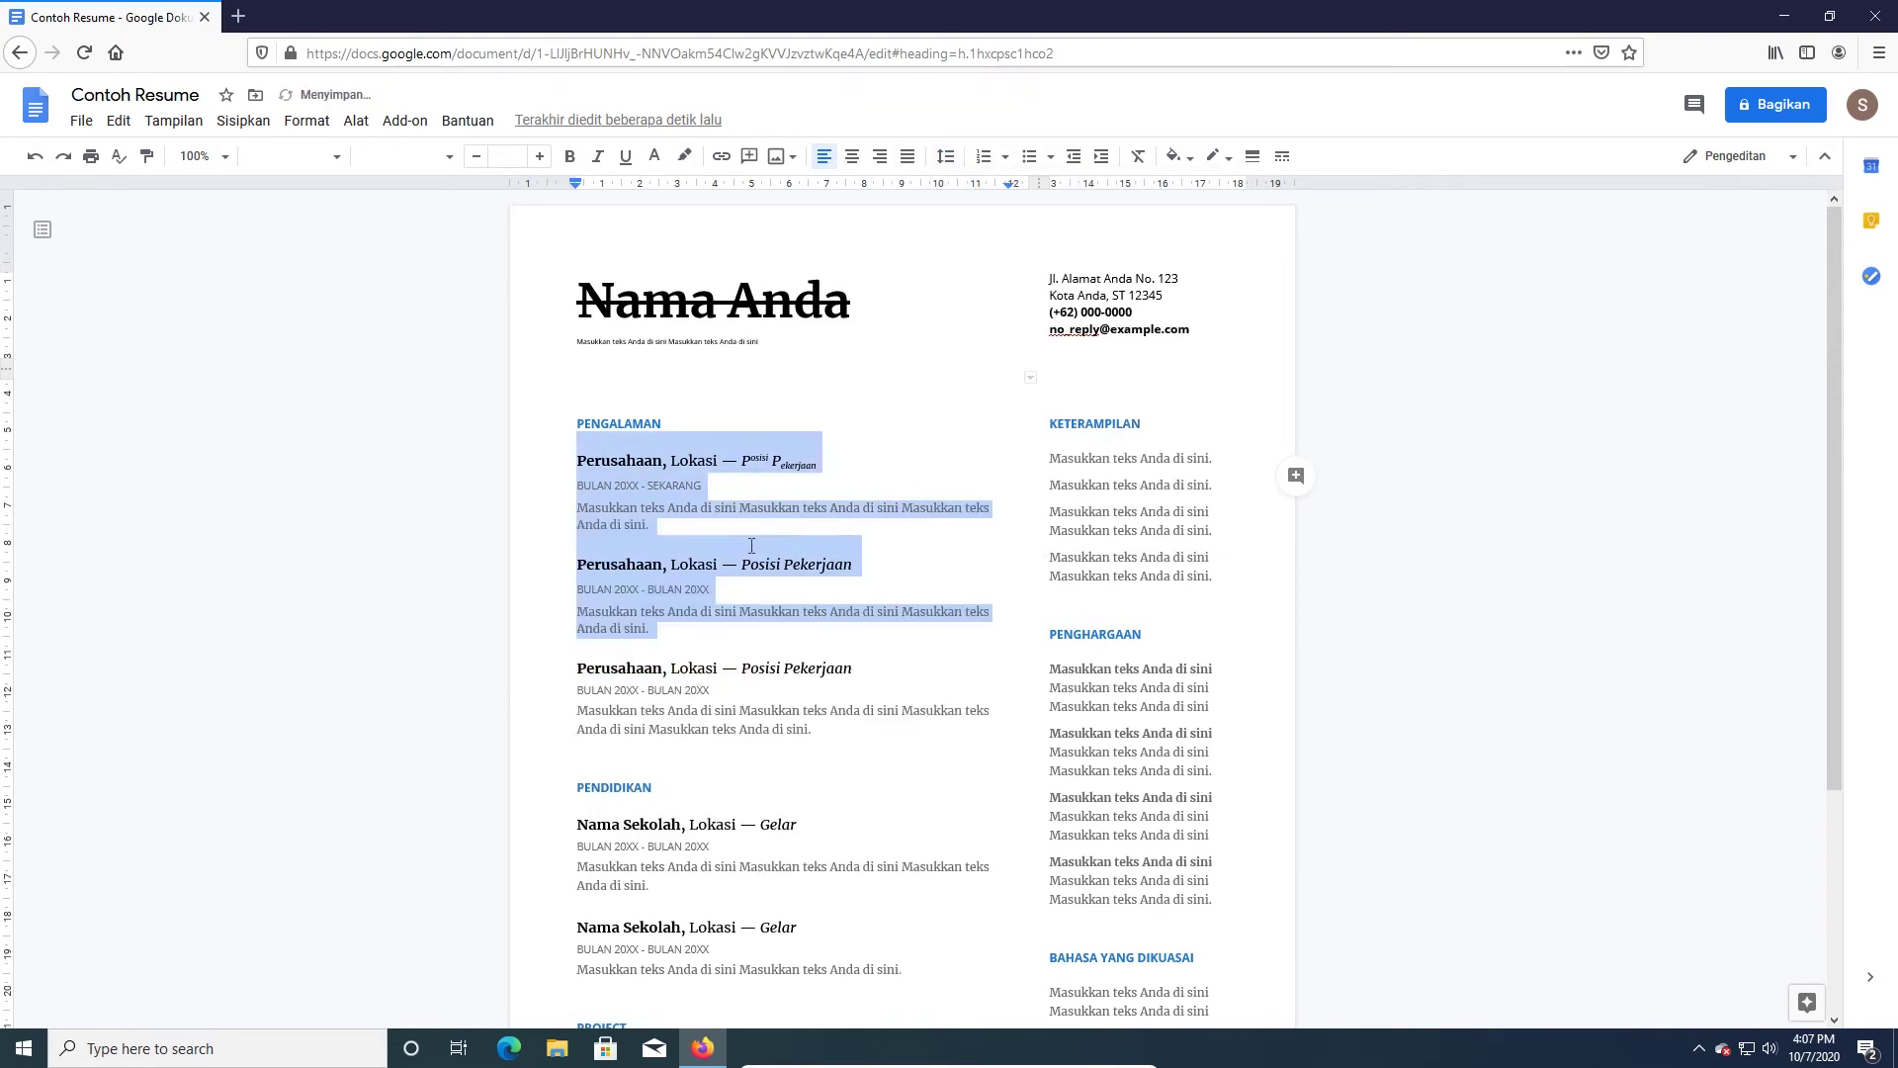
{"action": "left_click", "coordinate": [946, 156]}
{"action": "left_click", "coordinate": [999, 257]}
{"action": "left_click", "coordinate": [947, 157]}
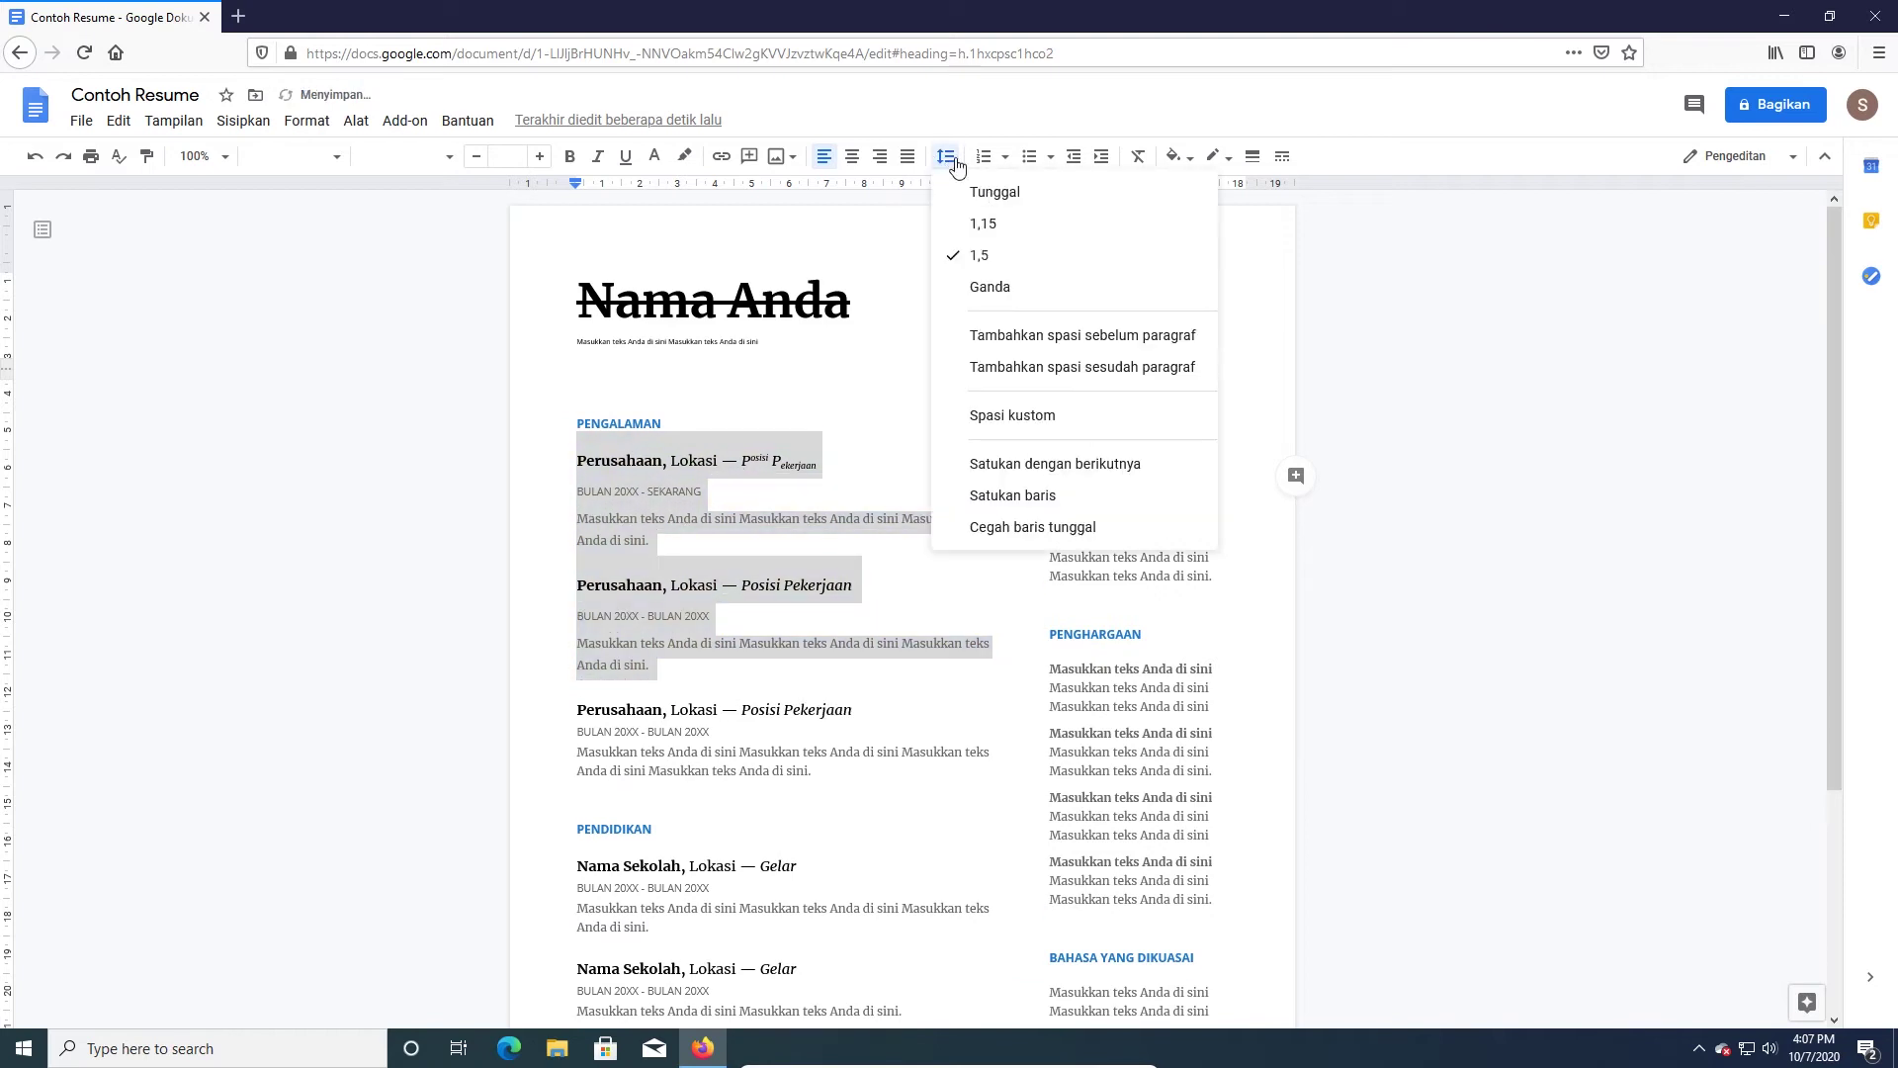
{"action": "left_click", "coordinate": [986, 192]}
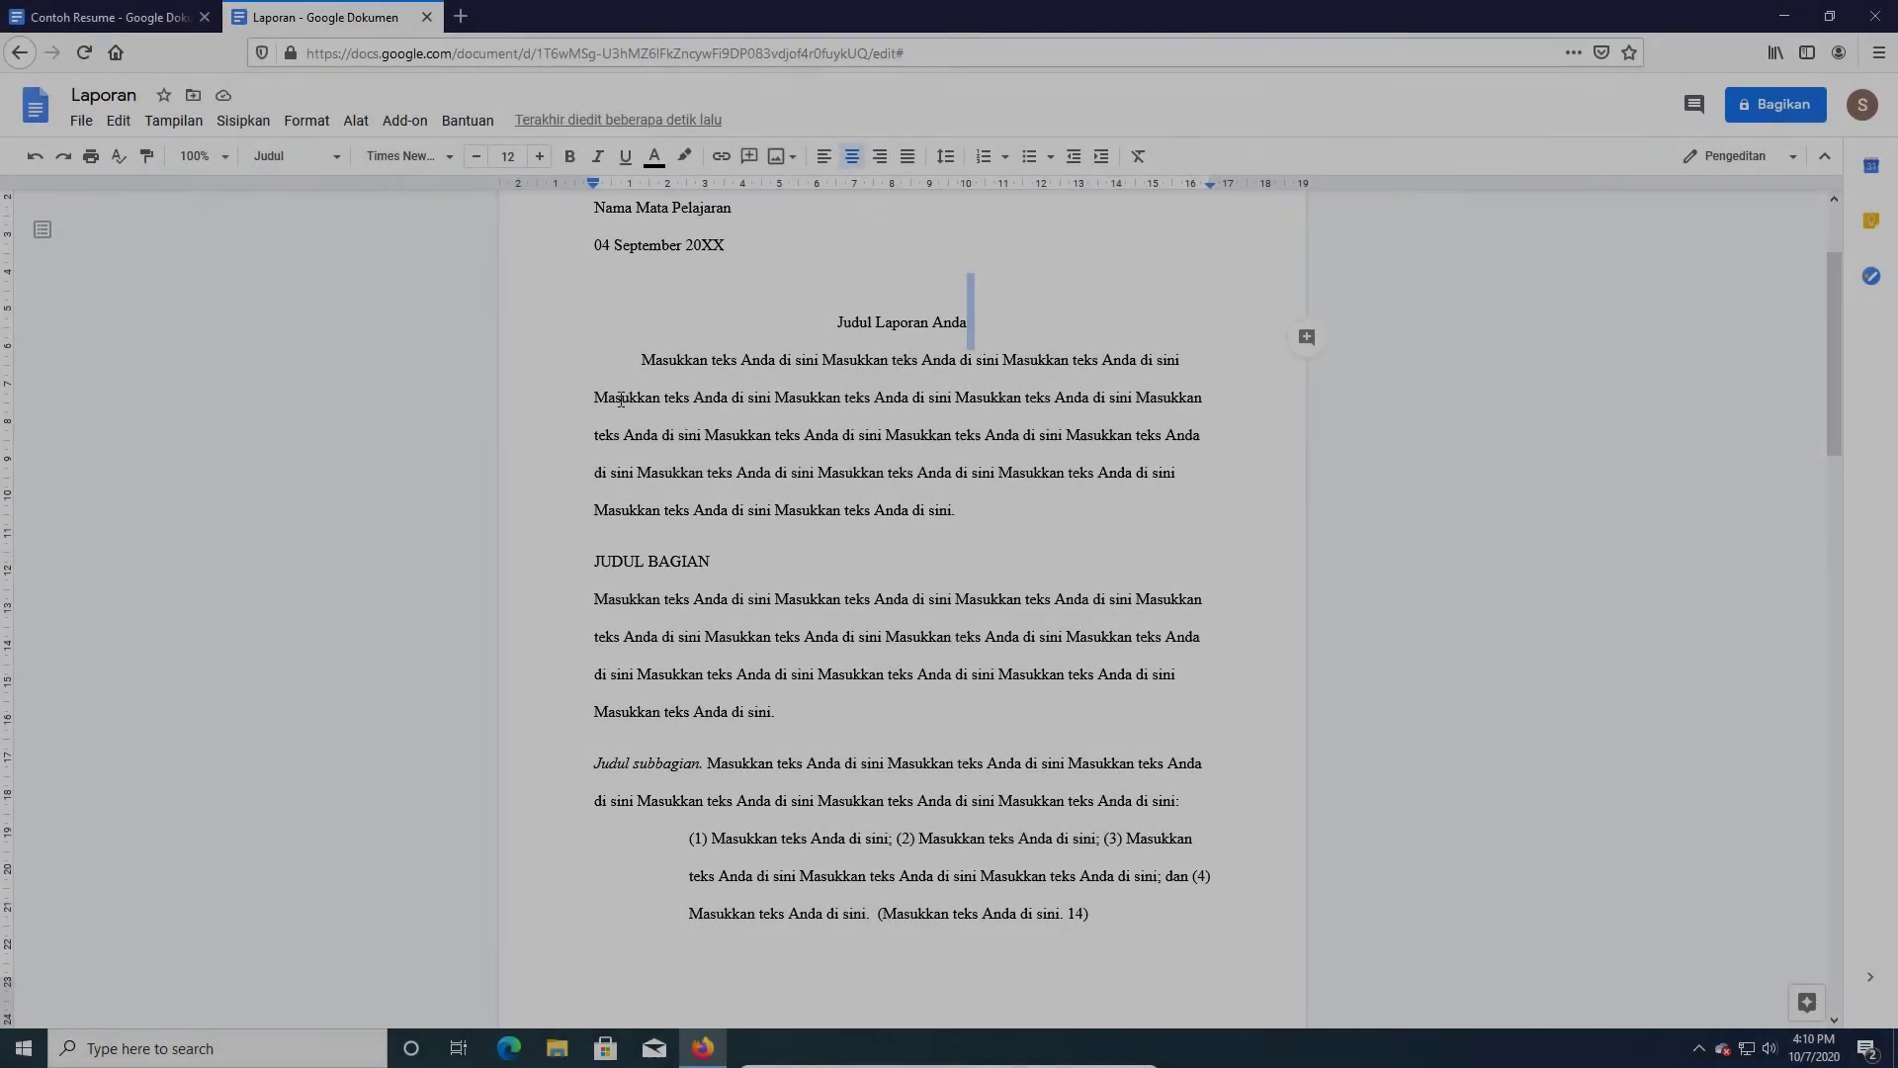
- Select the entire Laporan text and lay it out in two columns
{"action": "scroll", "coordinate": [624, 364], "scroll_direction": "up", "scroll_amount": 3}
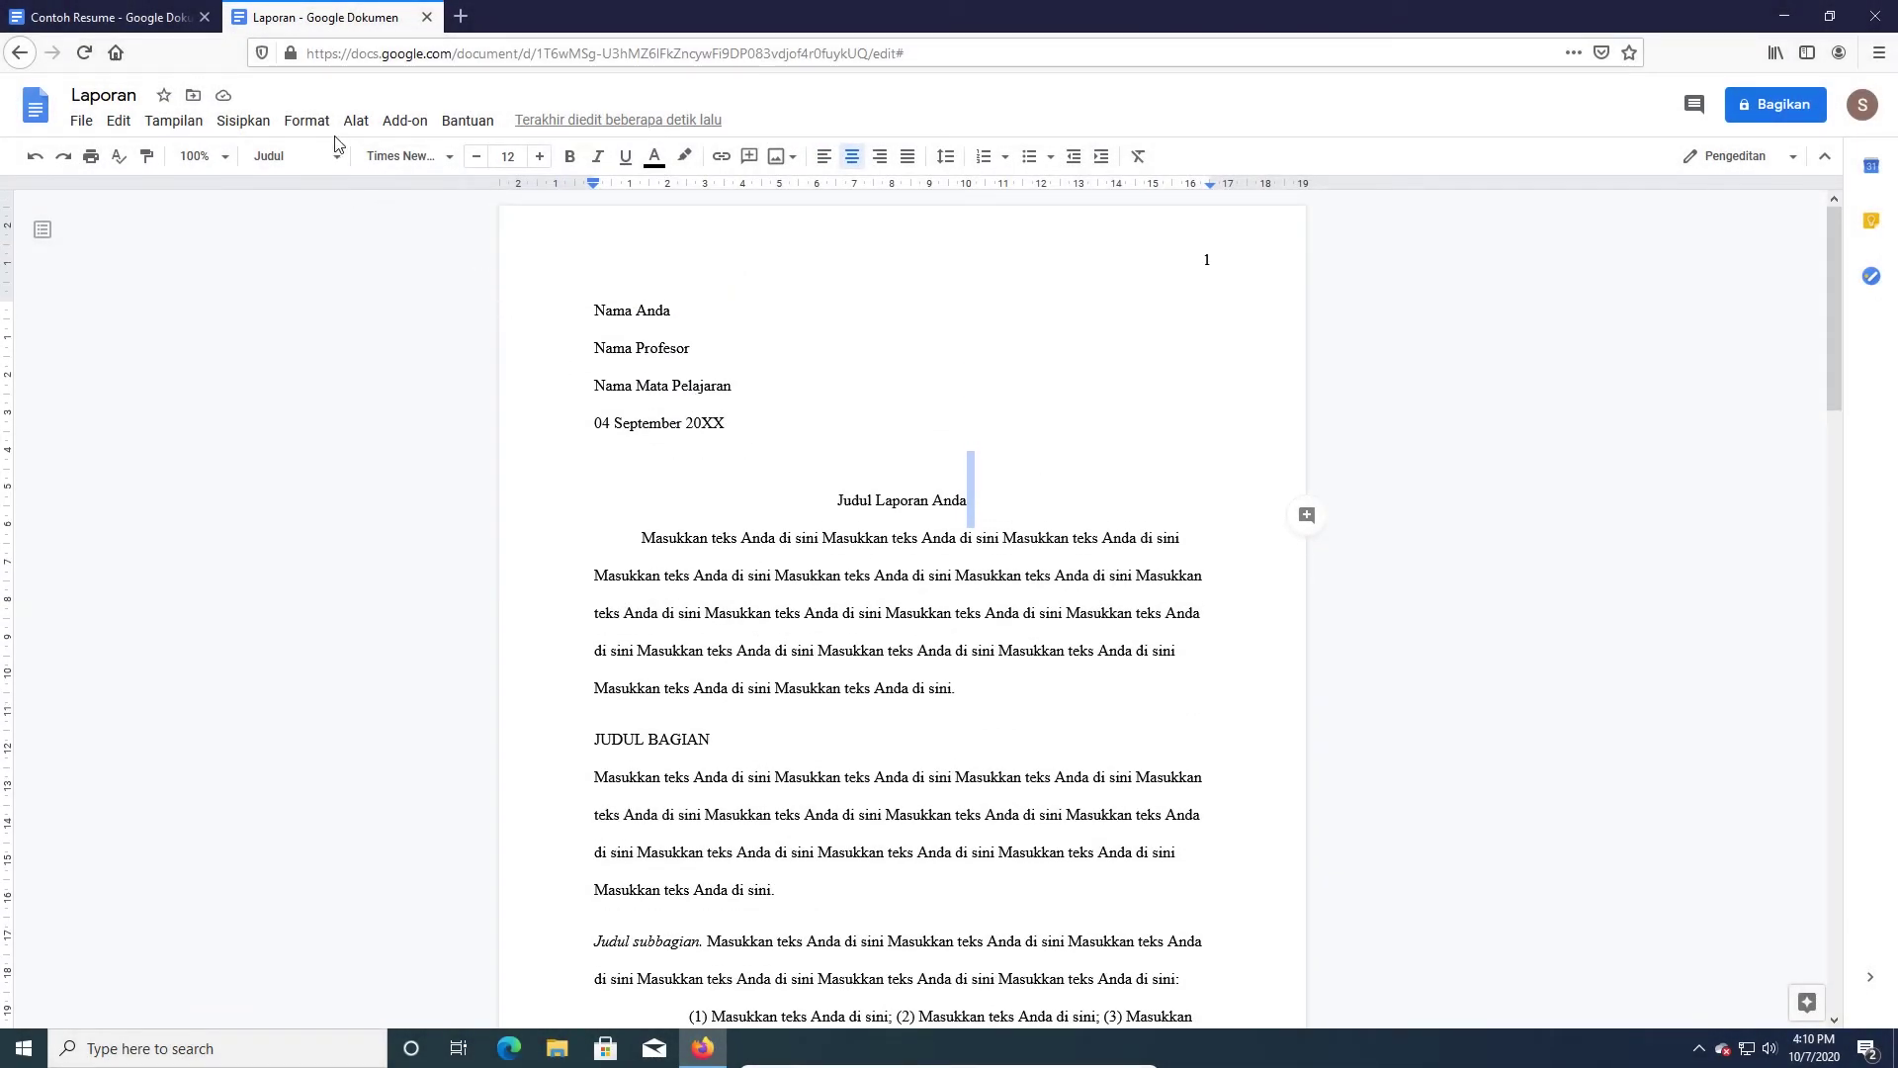
{"action": "left_click", "coordinate": [306, 121]}
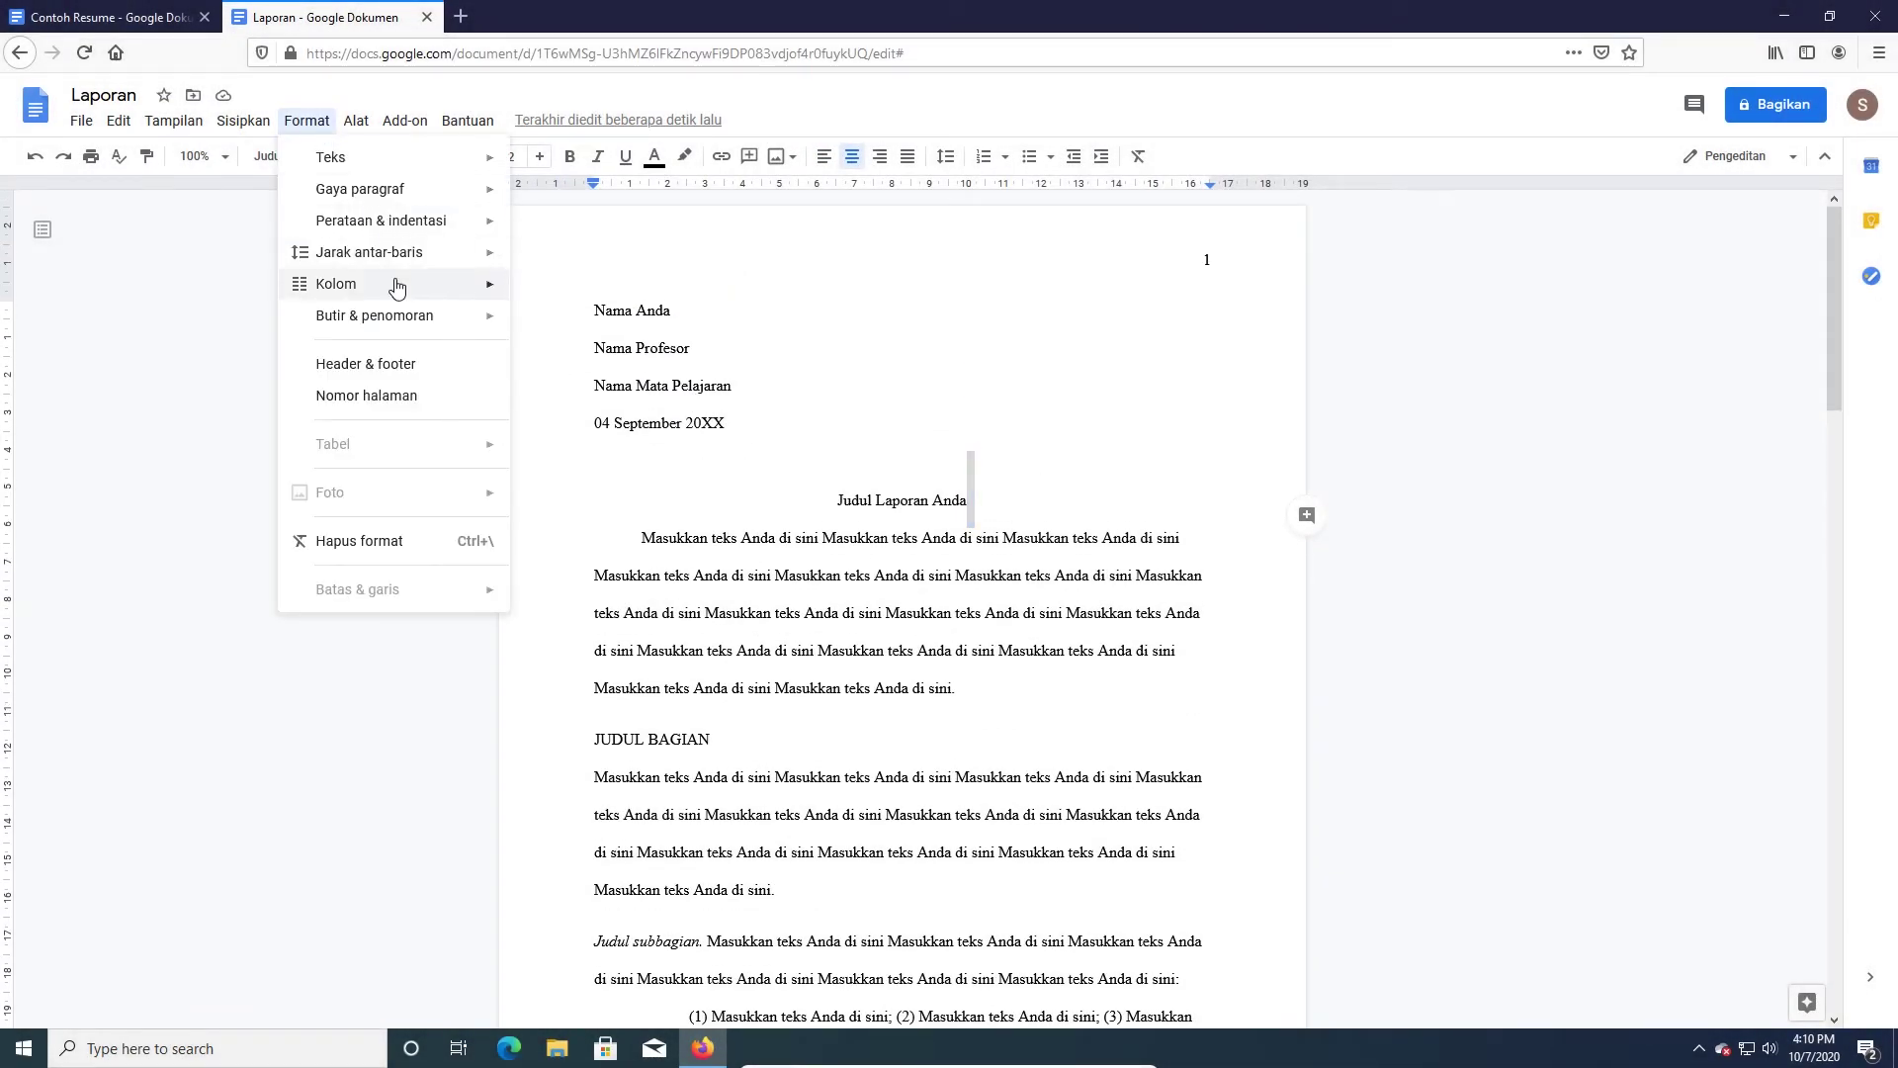
{"action": "mouse_move", "coordinate": [396, 286]}
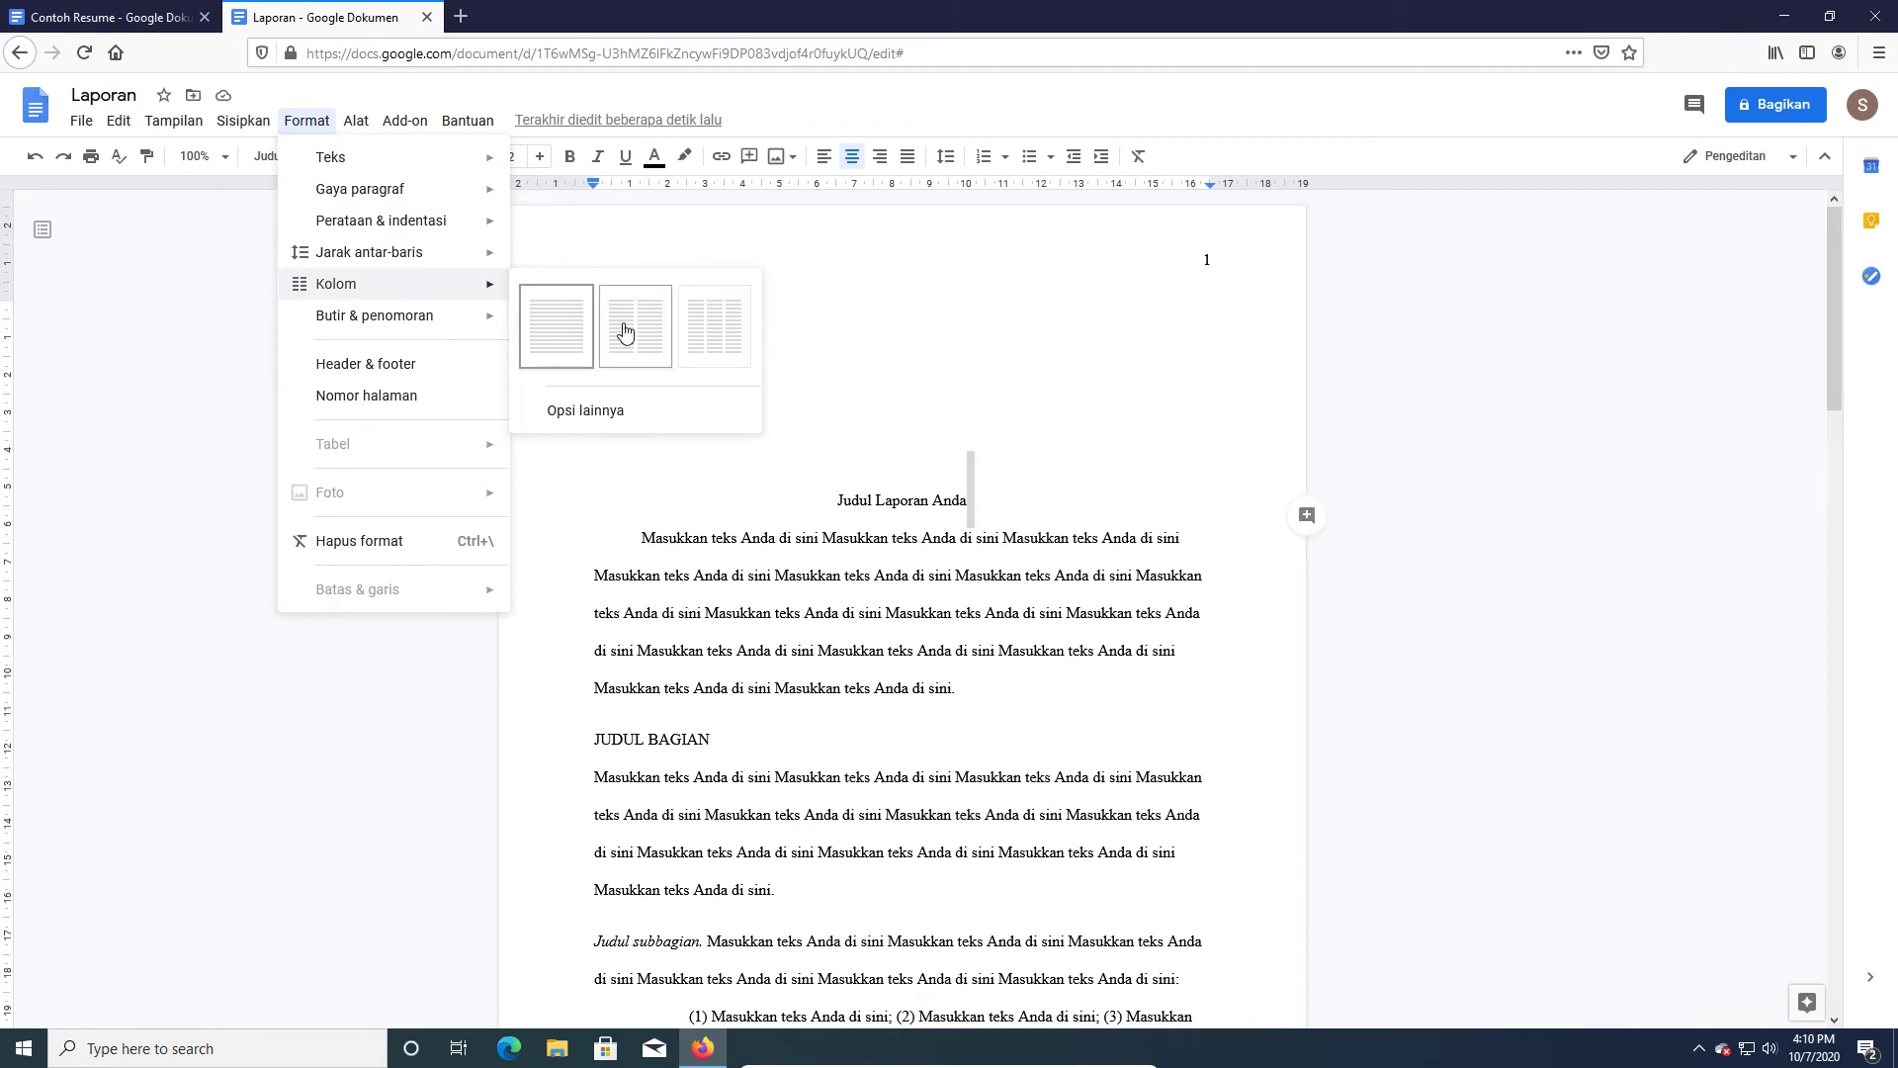
{"action": "key", "text": "Escape"}
{"action": "key", "text": "ctrl+a"}
{"action": "left_click", "coordinate": [306, 121]}
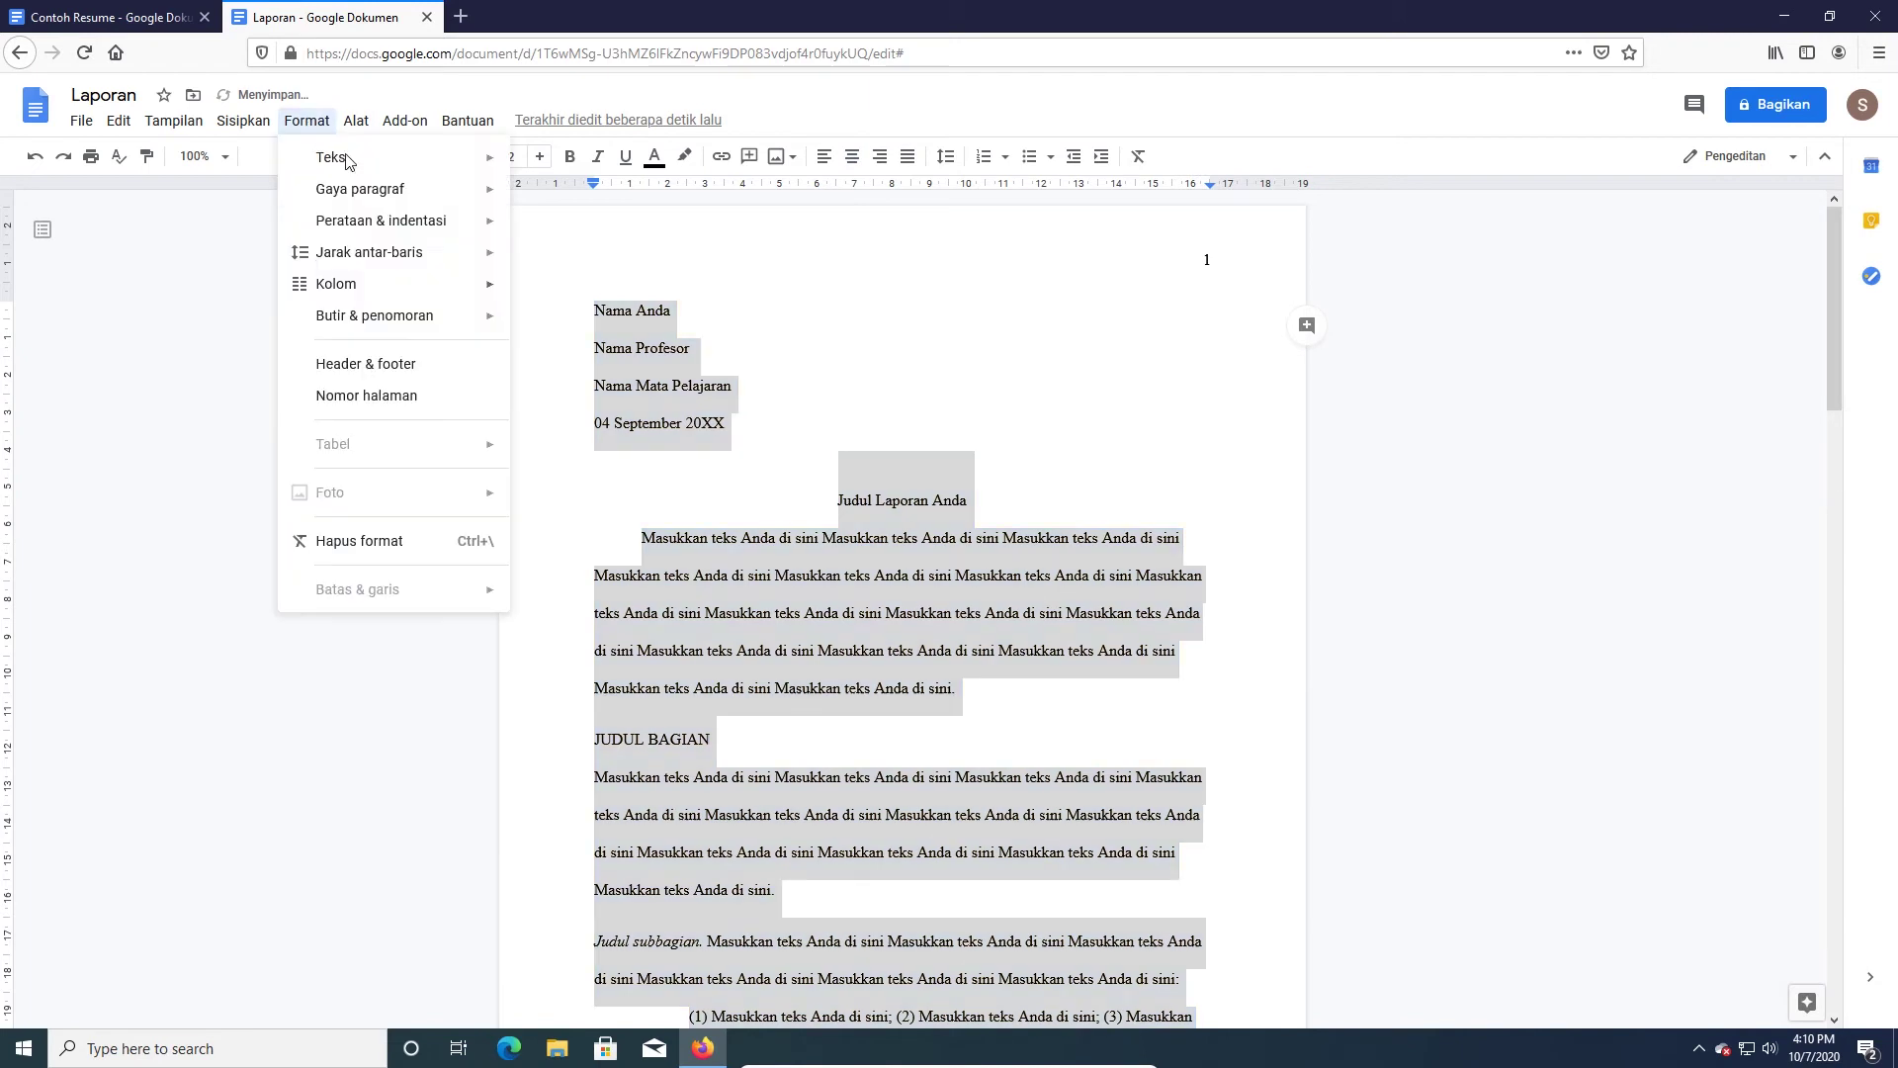
{"action": "mouse_move", "coordinate": [490, 286]}
{"action": "left_click", "coordinate": [641, 323]}
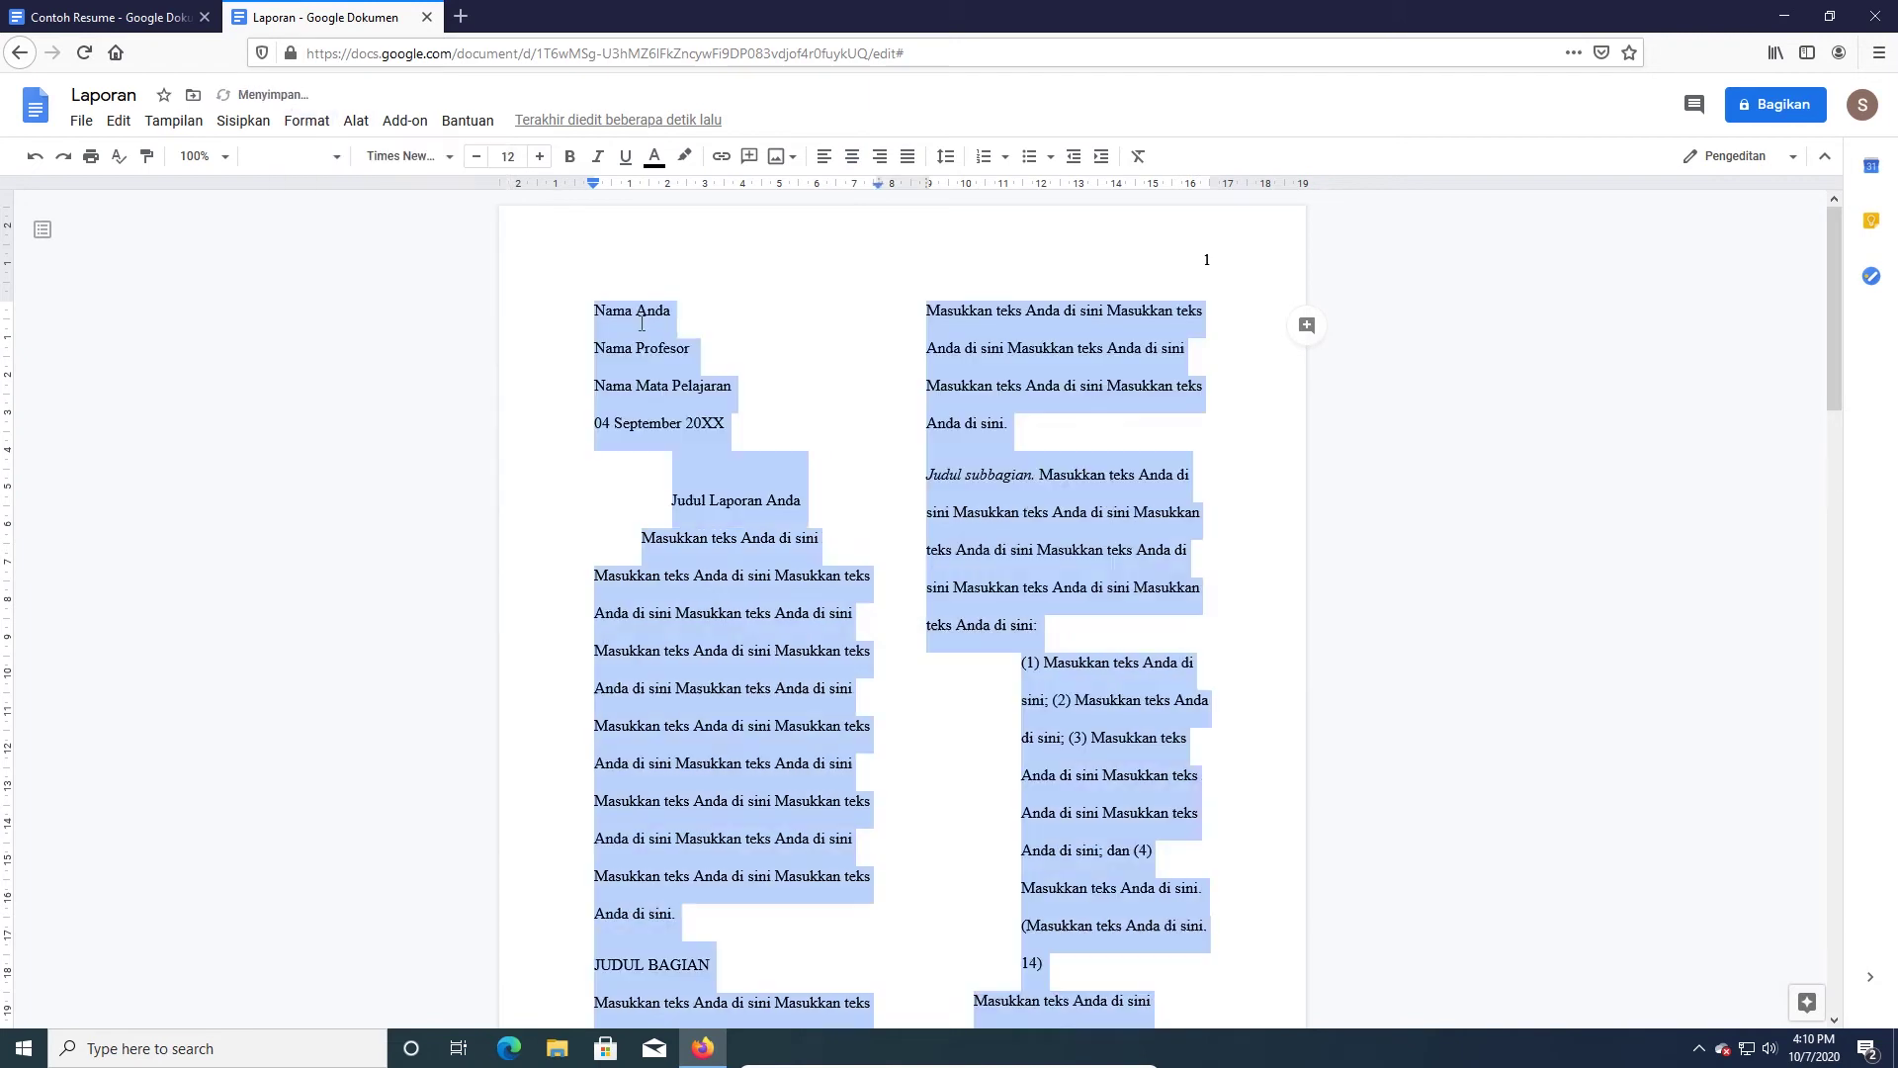
{"action": "left_click", "coordinate": [926, 402]}
{"action": "scroll", "coordinate": [953, 451], "scroll_direction": "down", "scroll_amount": 15}
{"action": "scroll", "coordinate": [1046, 514], "scroll_direction": "up", "scroll_amount": 16}
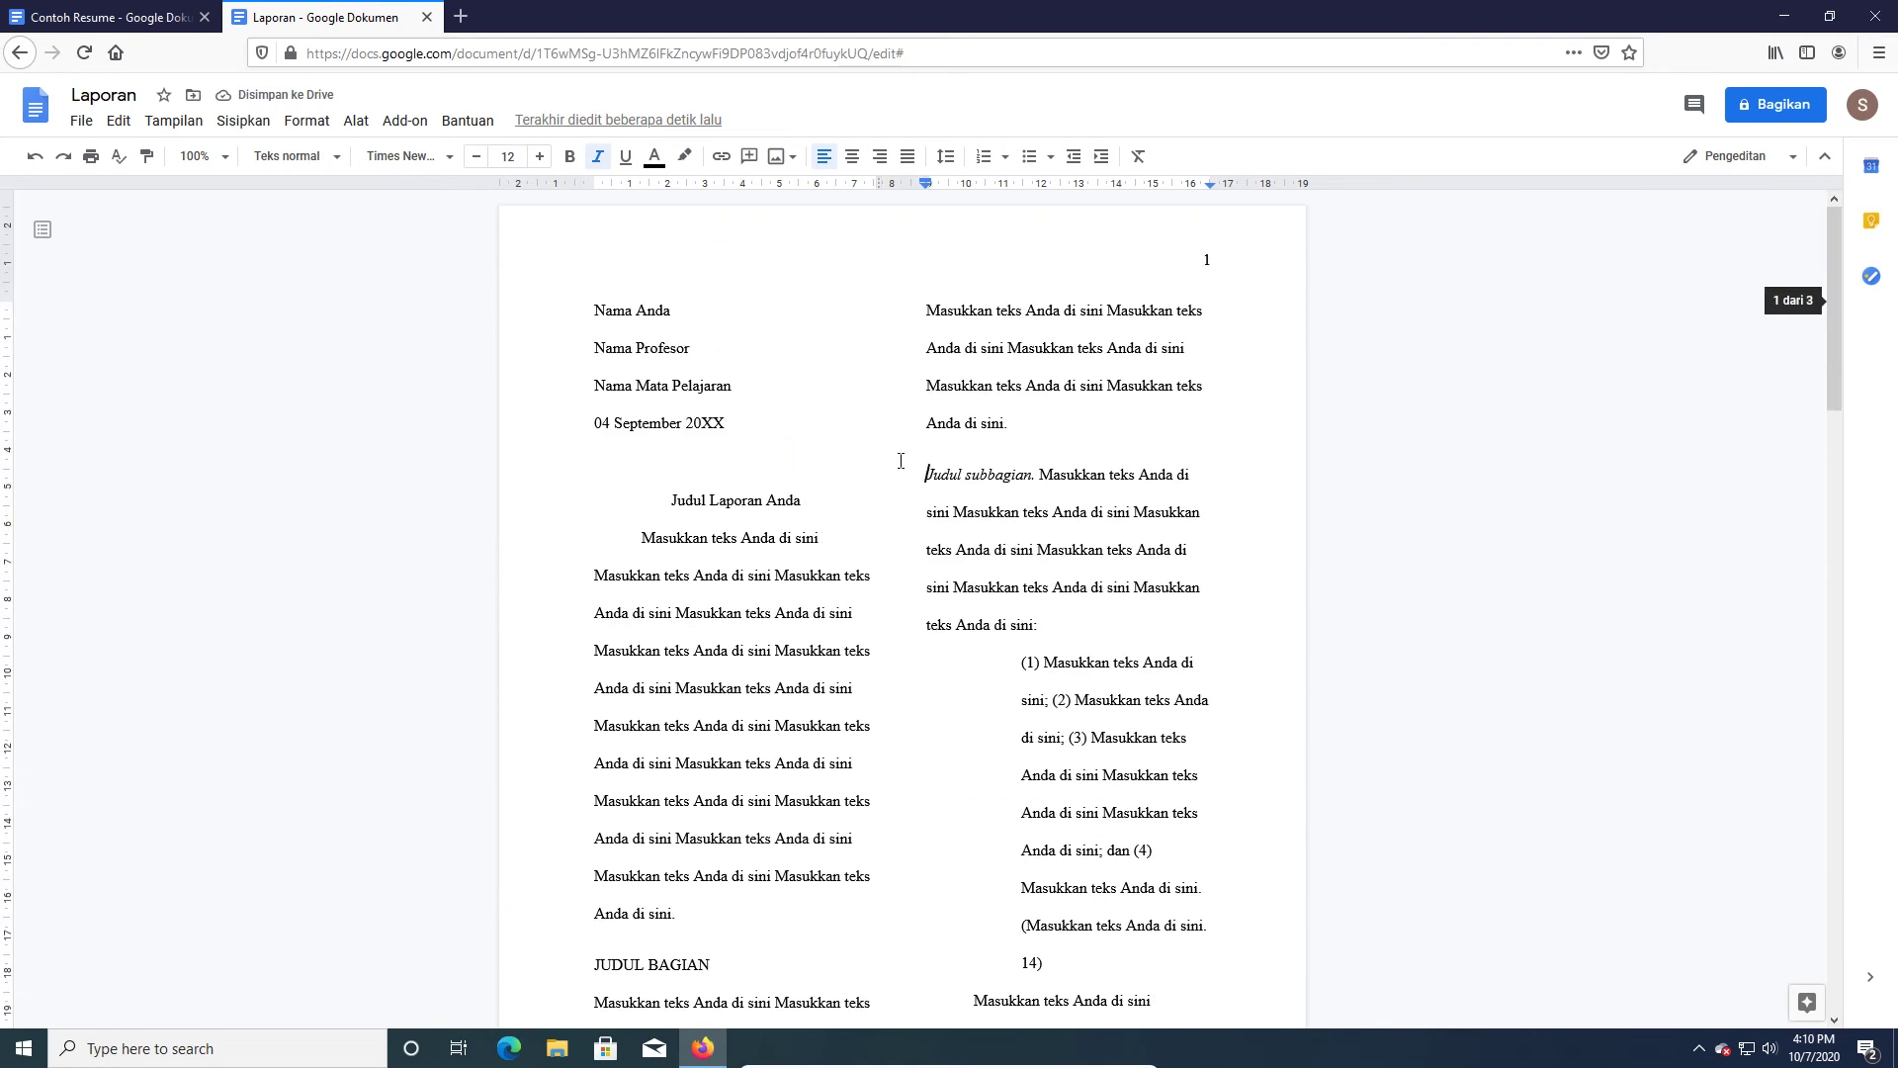
- Undo the two-column layout of the report and reapply it
{"action": "key", "text": "ctrl+z"}
{"action": "scroll", "coordinate": [929, 456], "scroll_direction": "up", "scroll_amount": 9}
{"action": "scroll", "coordinate": [929, 456], "scroll_direction": "up", "scroll_amount": 8}
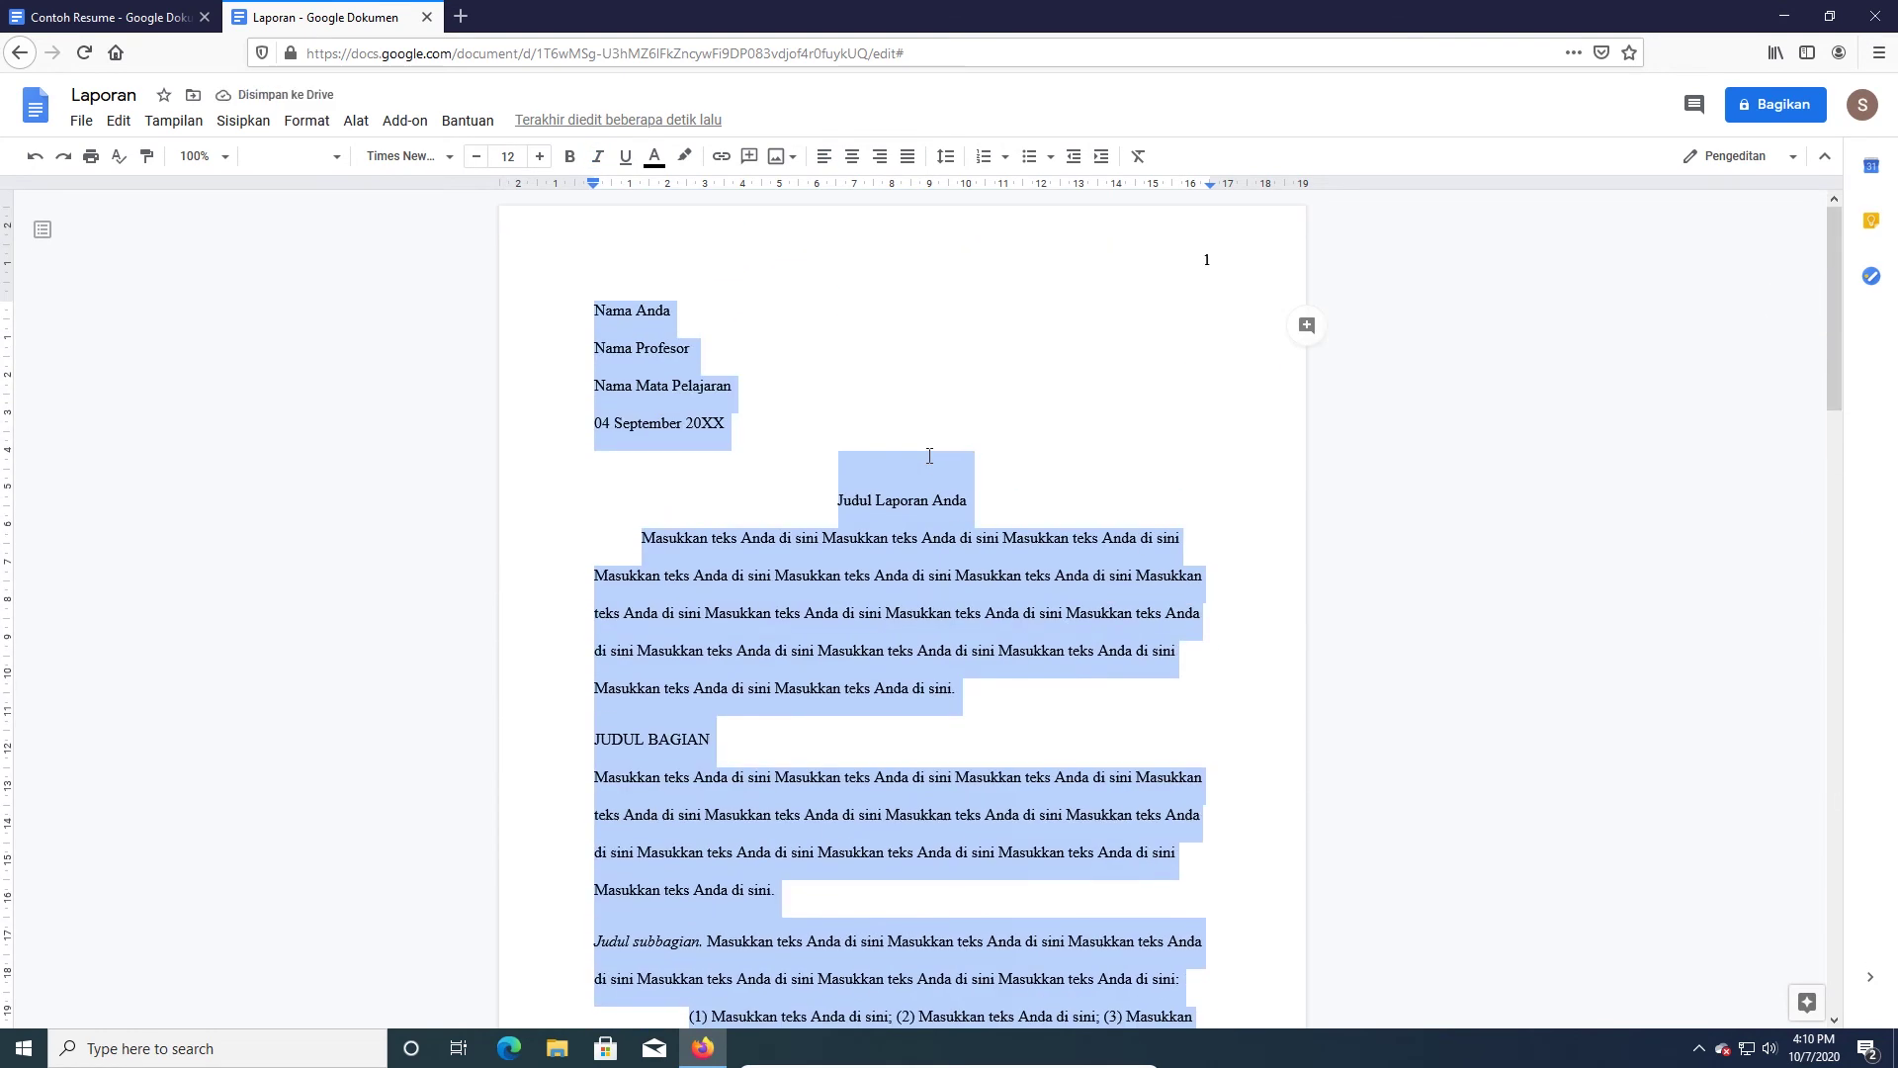
{"action": "key", "text": "ctrl+y"}
{"action": "scroll", "coordinate": [929, 456], "scroll_direction": "up", "scroll_amount": 11}
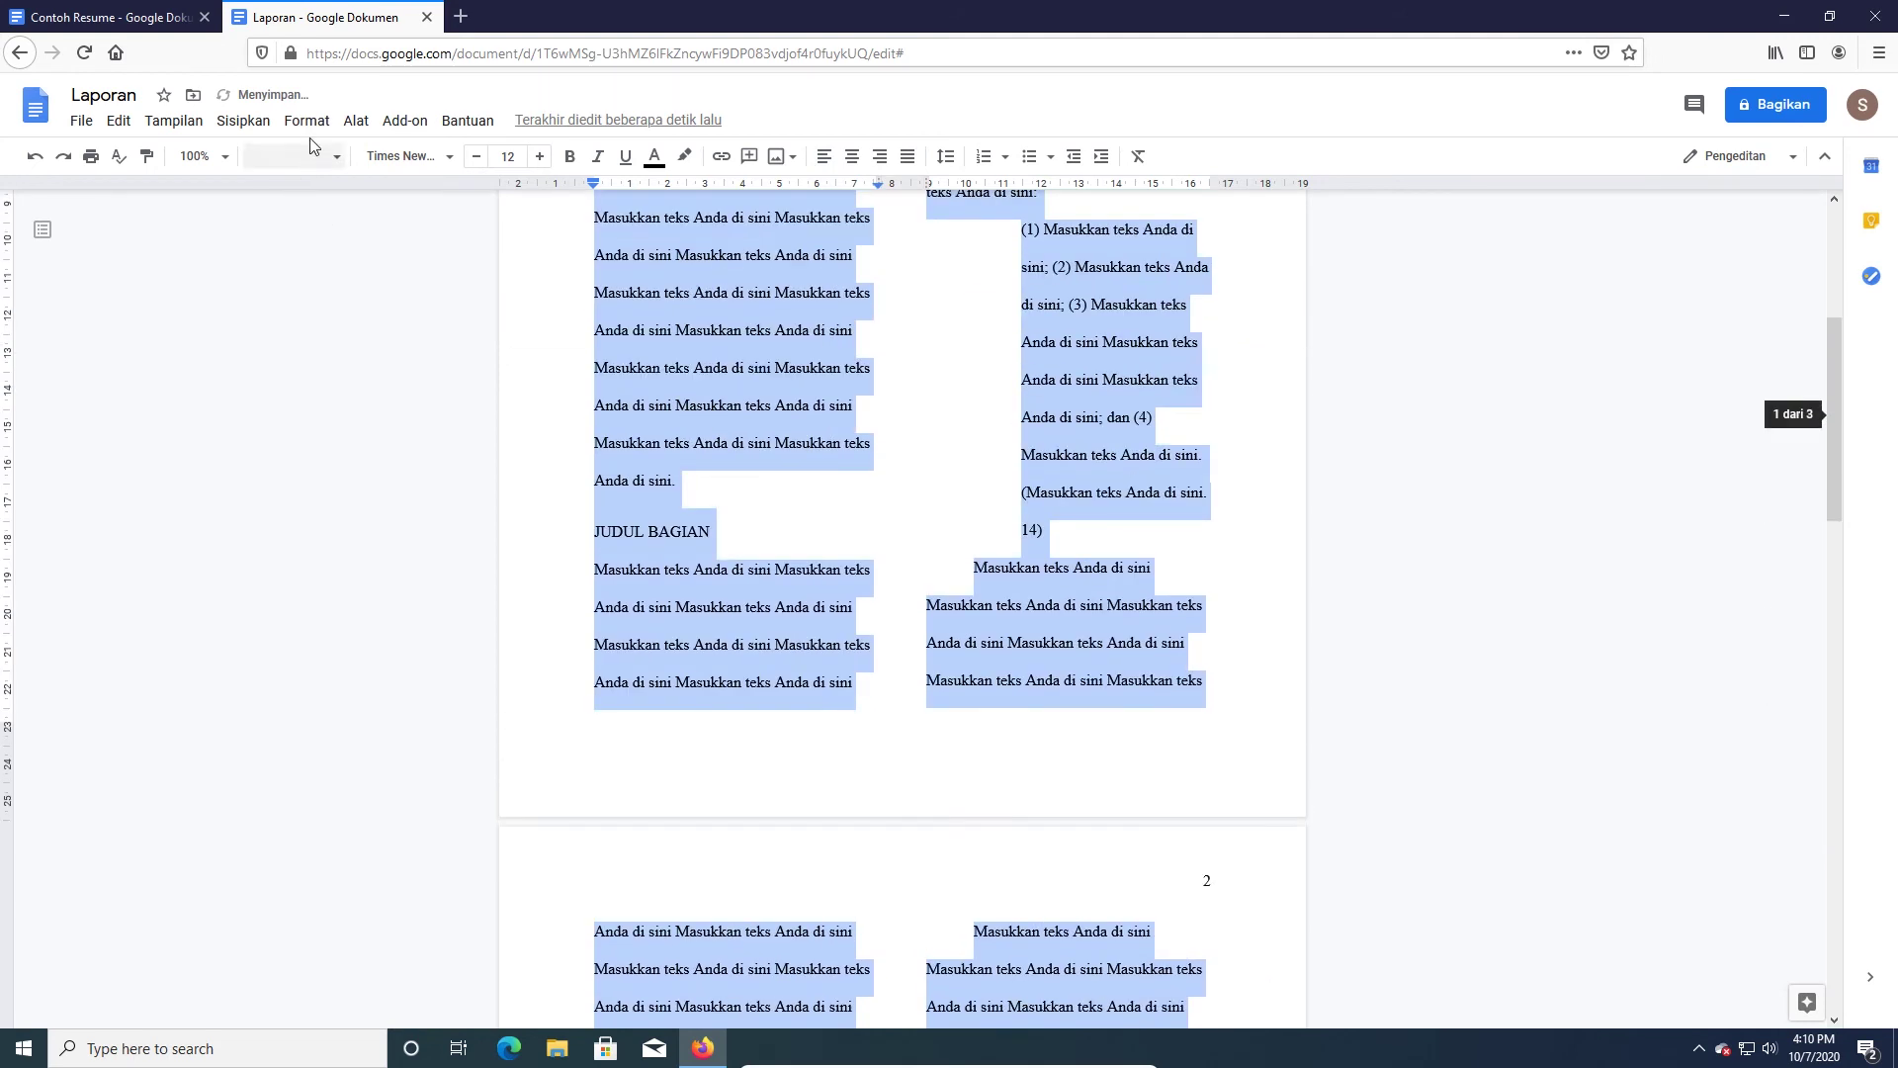
- Change the whole report's layout to three columns and look through its pages
{"action": "left_click", "coordinate": [306, 120]}
{"action": "mouse_move", "coordinate": [411, 286]}
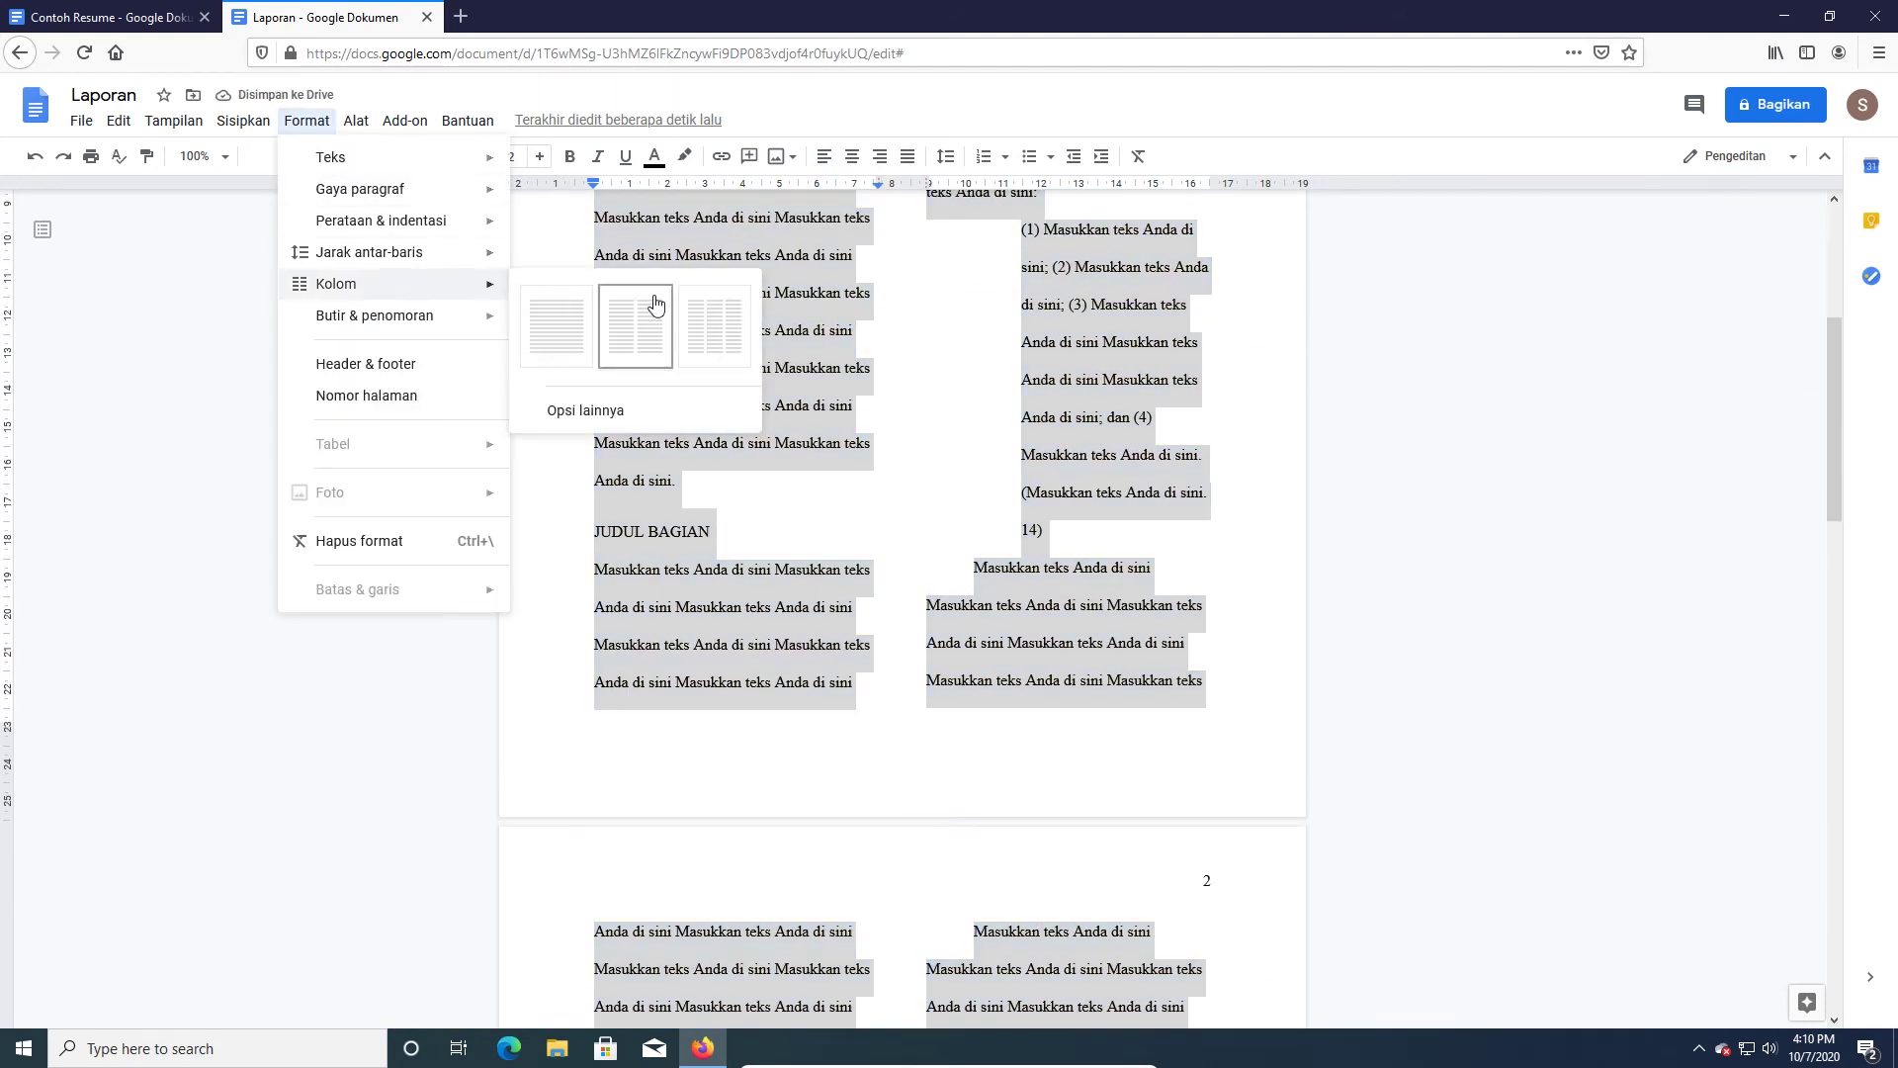
{"action": "left_click", "coordinate": [718, 335]}
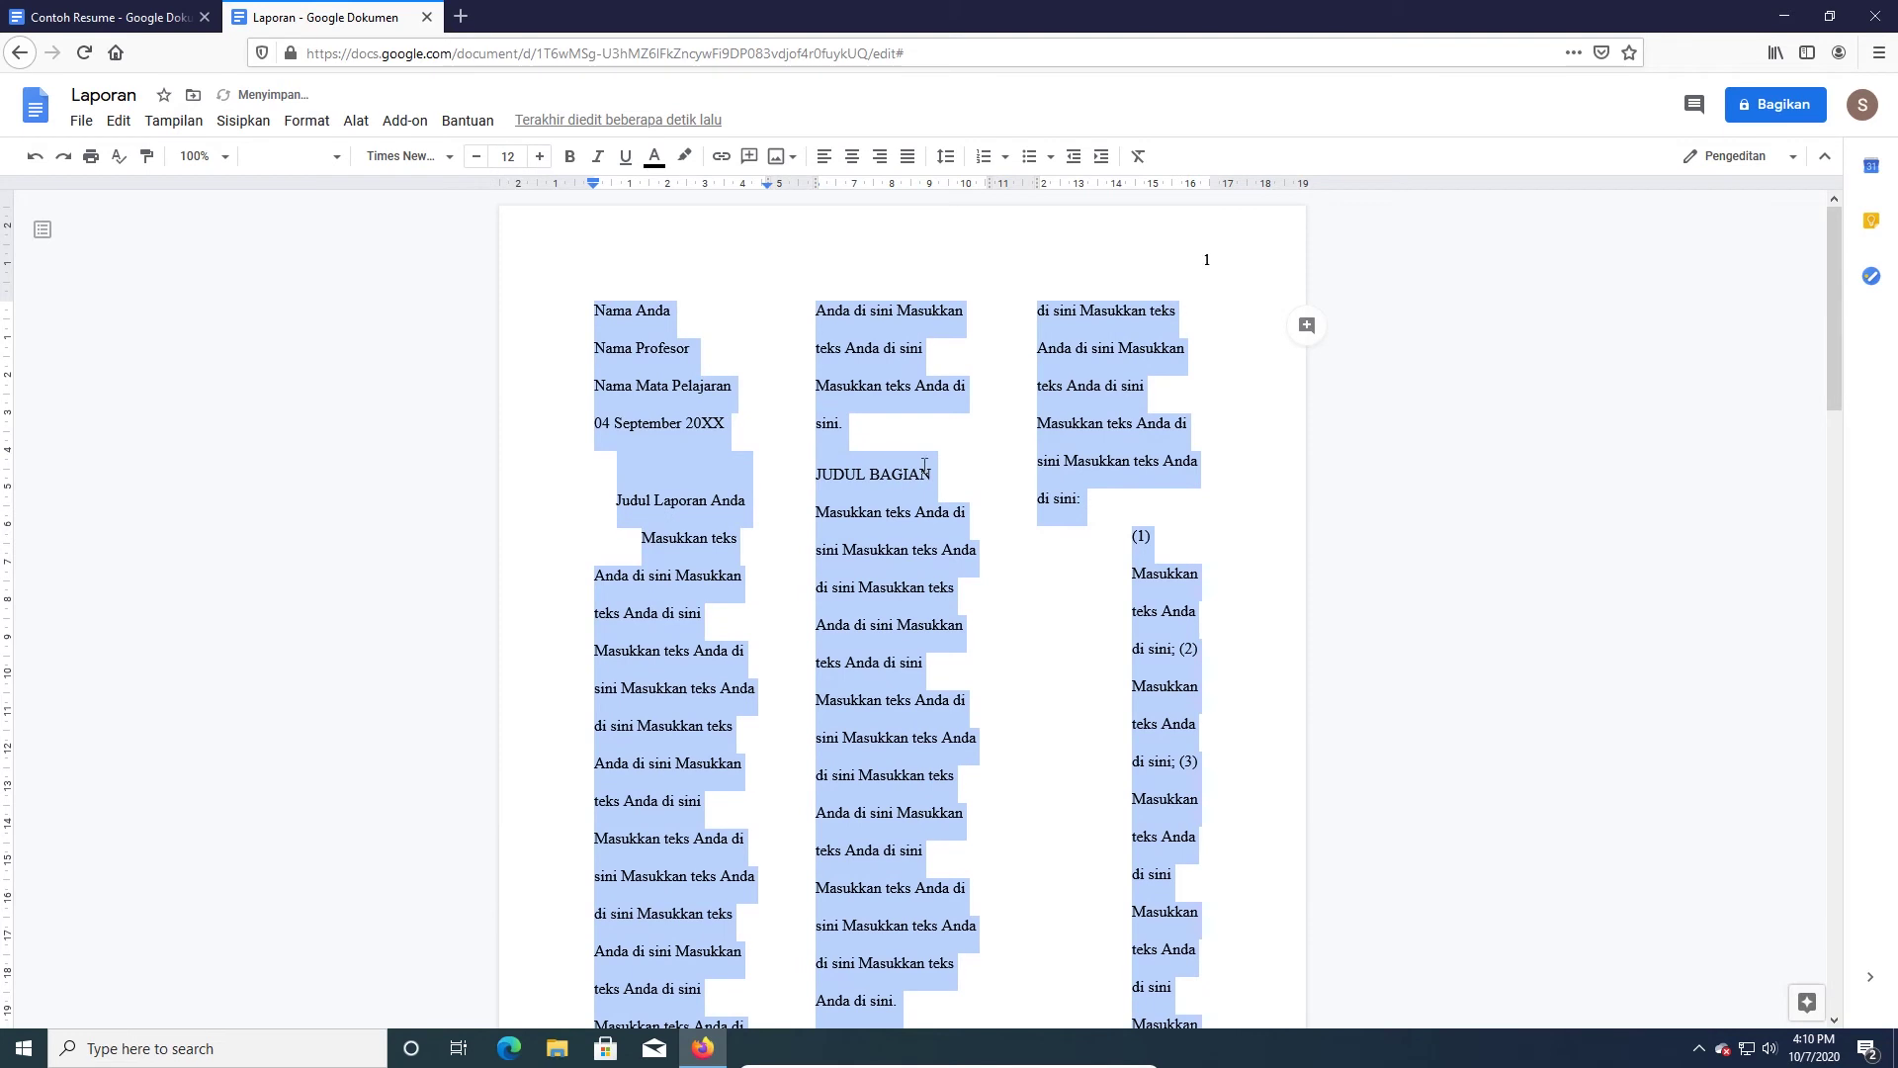
{"action": "scroll", "coordinate": [925, 464], "scroll_direction": "down", "scroll_amount": 15}
{"action": "scroll", "coordinate": [936, 440], "scroll_direction": "up", "scroll_amount": 8}
{"action": "scroll", "coordinate": [935, 441], "scroll_direction": "up", "scroll_amount": 10}
- Set the spacing of the report's three columns to 2 cm and add a line between them
{"action": "left_click", "coordinate": [289, 127]}
{"action": "mouse_move", "coordinate": [454, 284]}
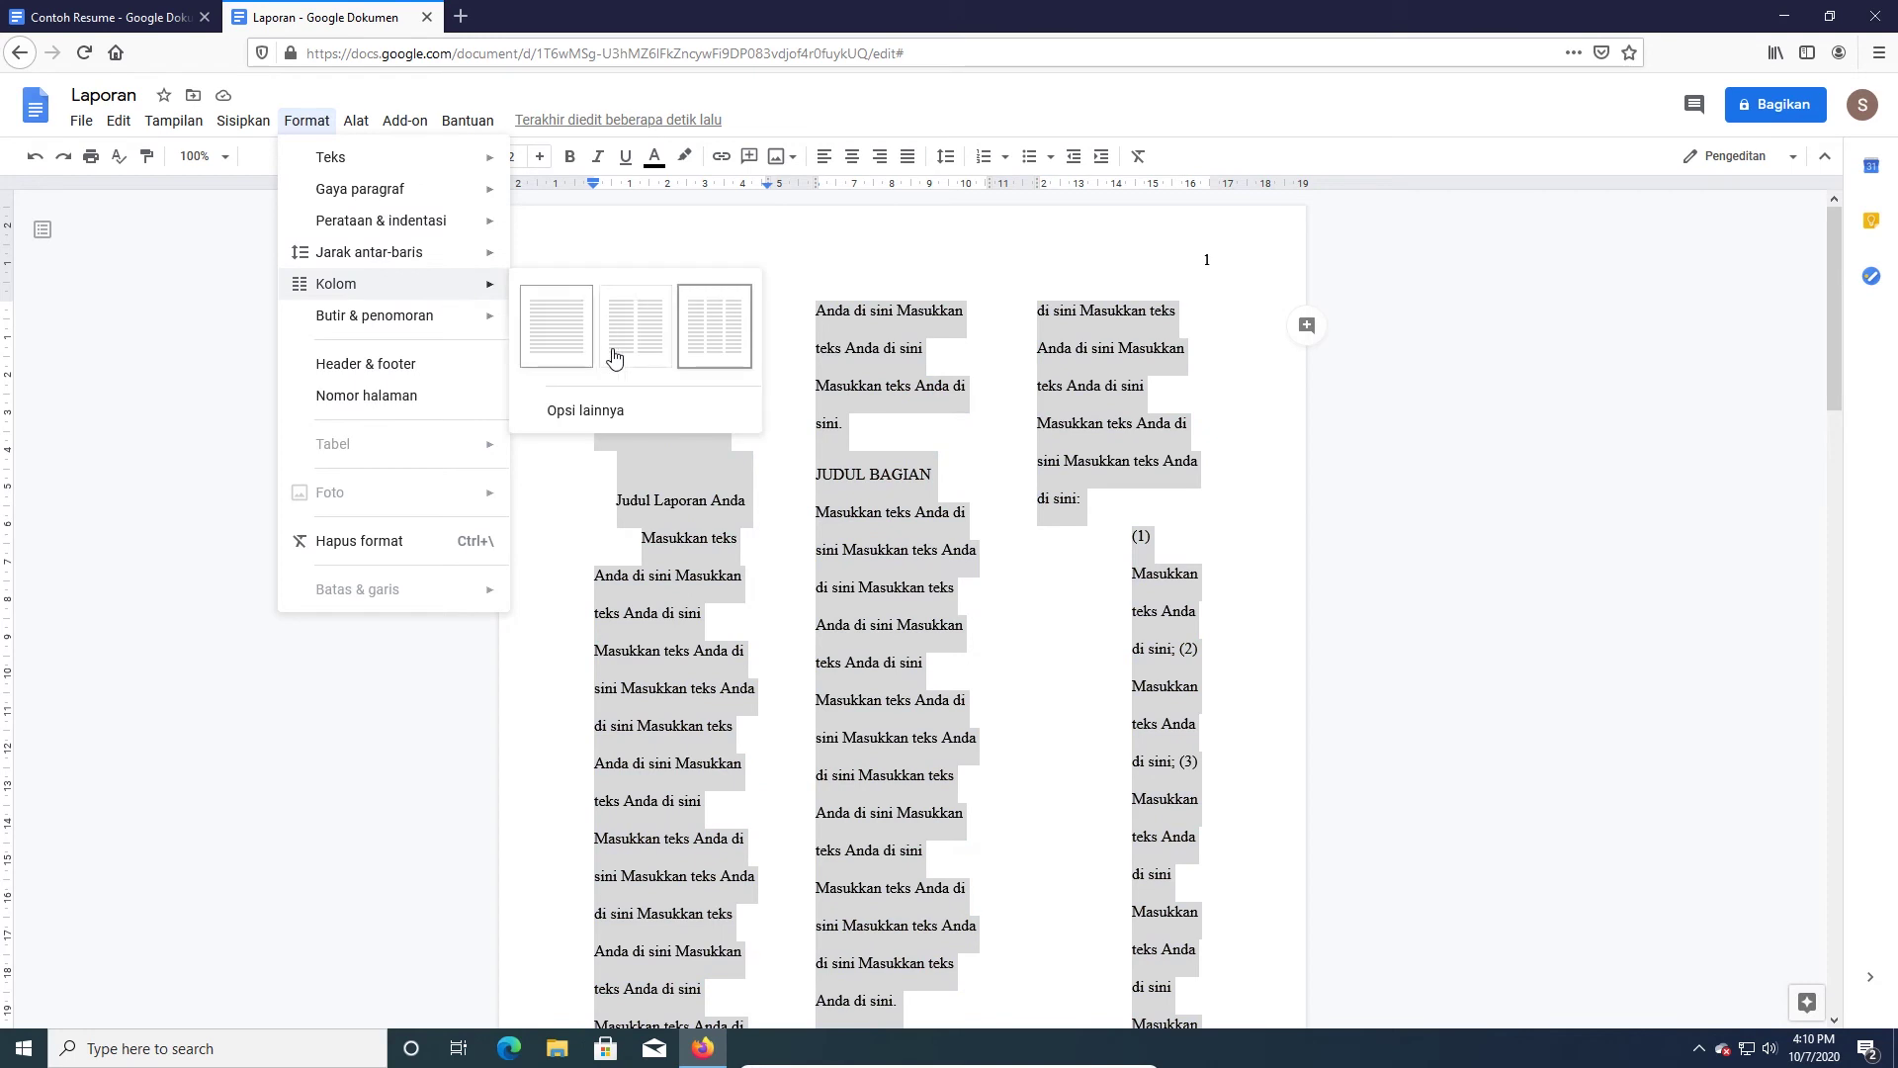
{"action": "left_click", "coordinate": [621, 411]}
{"action": "left_click", "coordinate": [1065, 497]}
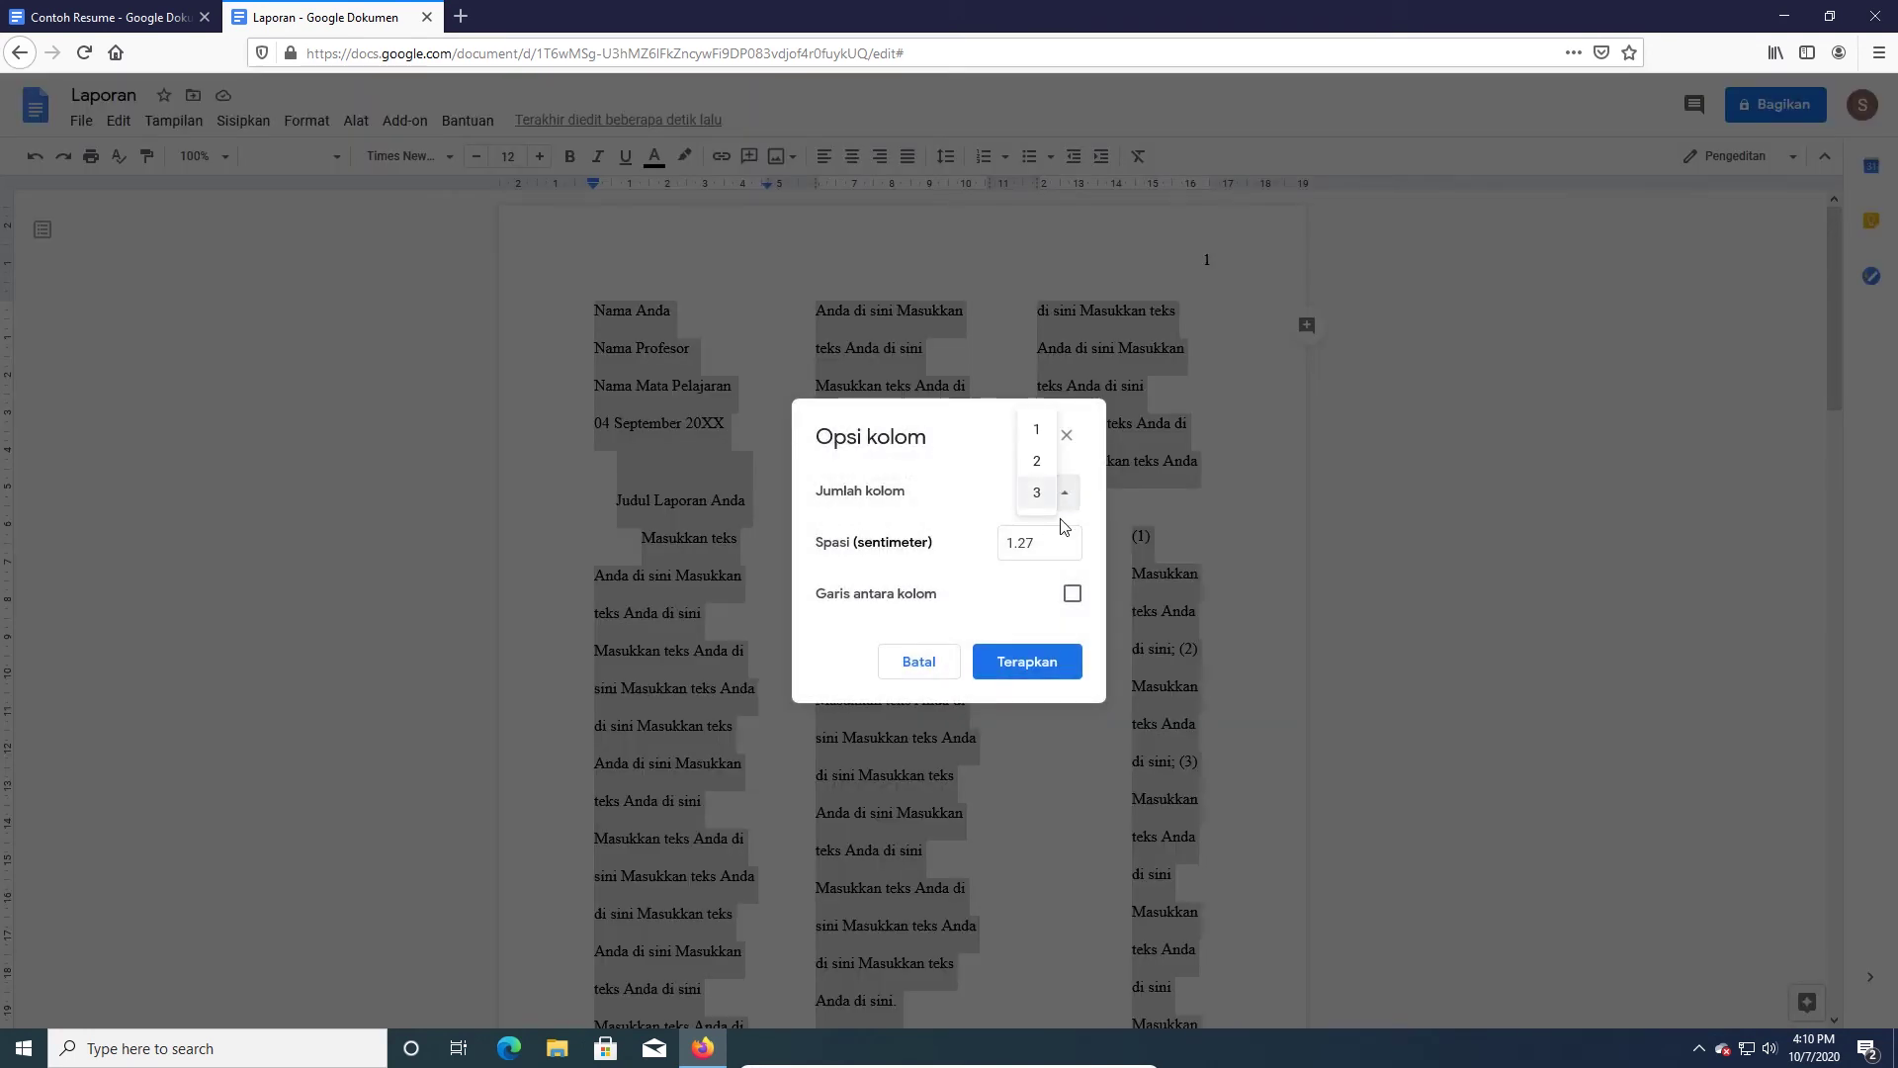
{"action": "left_click", "coordinate": [1072, 499]}
{"action": "left_click", "coordinate": [1035, 500]}
{"action": "left_click", "coordinate": [1035, 499]}
{"action": "left_click", "coordinate": [1030, 547]}
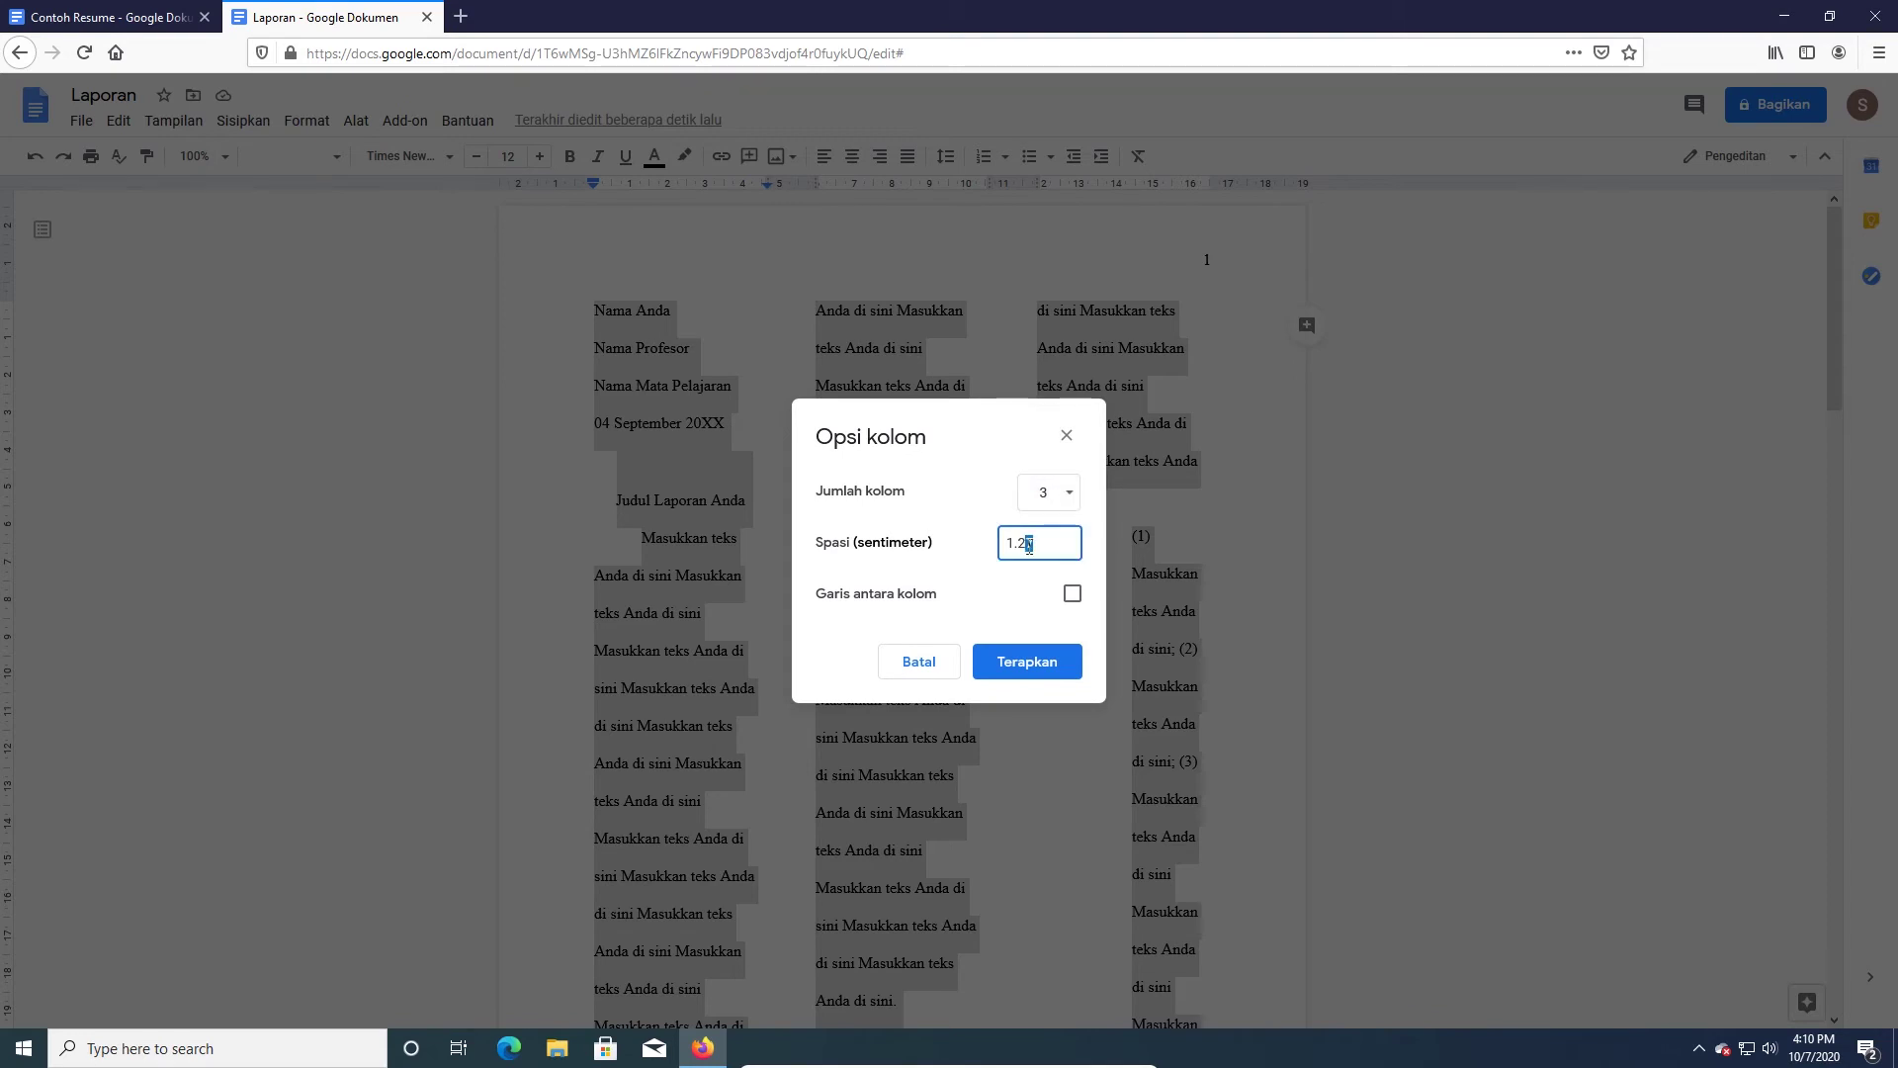
{"action": "left_click", "coordinate": [1066, 590]}
{"action": "left_click_drag", "start_coordinate": [1040, 543], "coordinate": [995, 547]}
{"action": "type", "text": "2"}
{"action": "left_click", "coordinate": [1033, 661]}
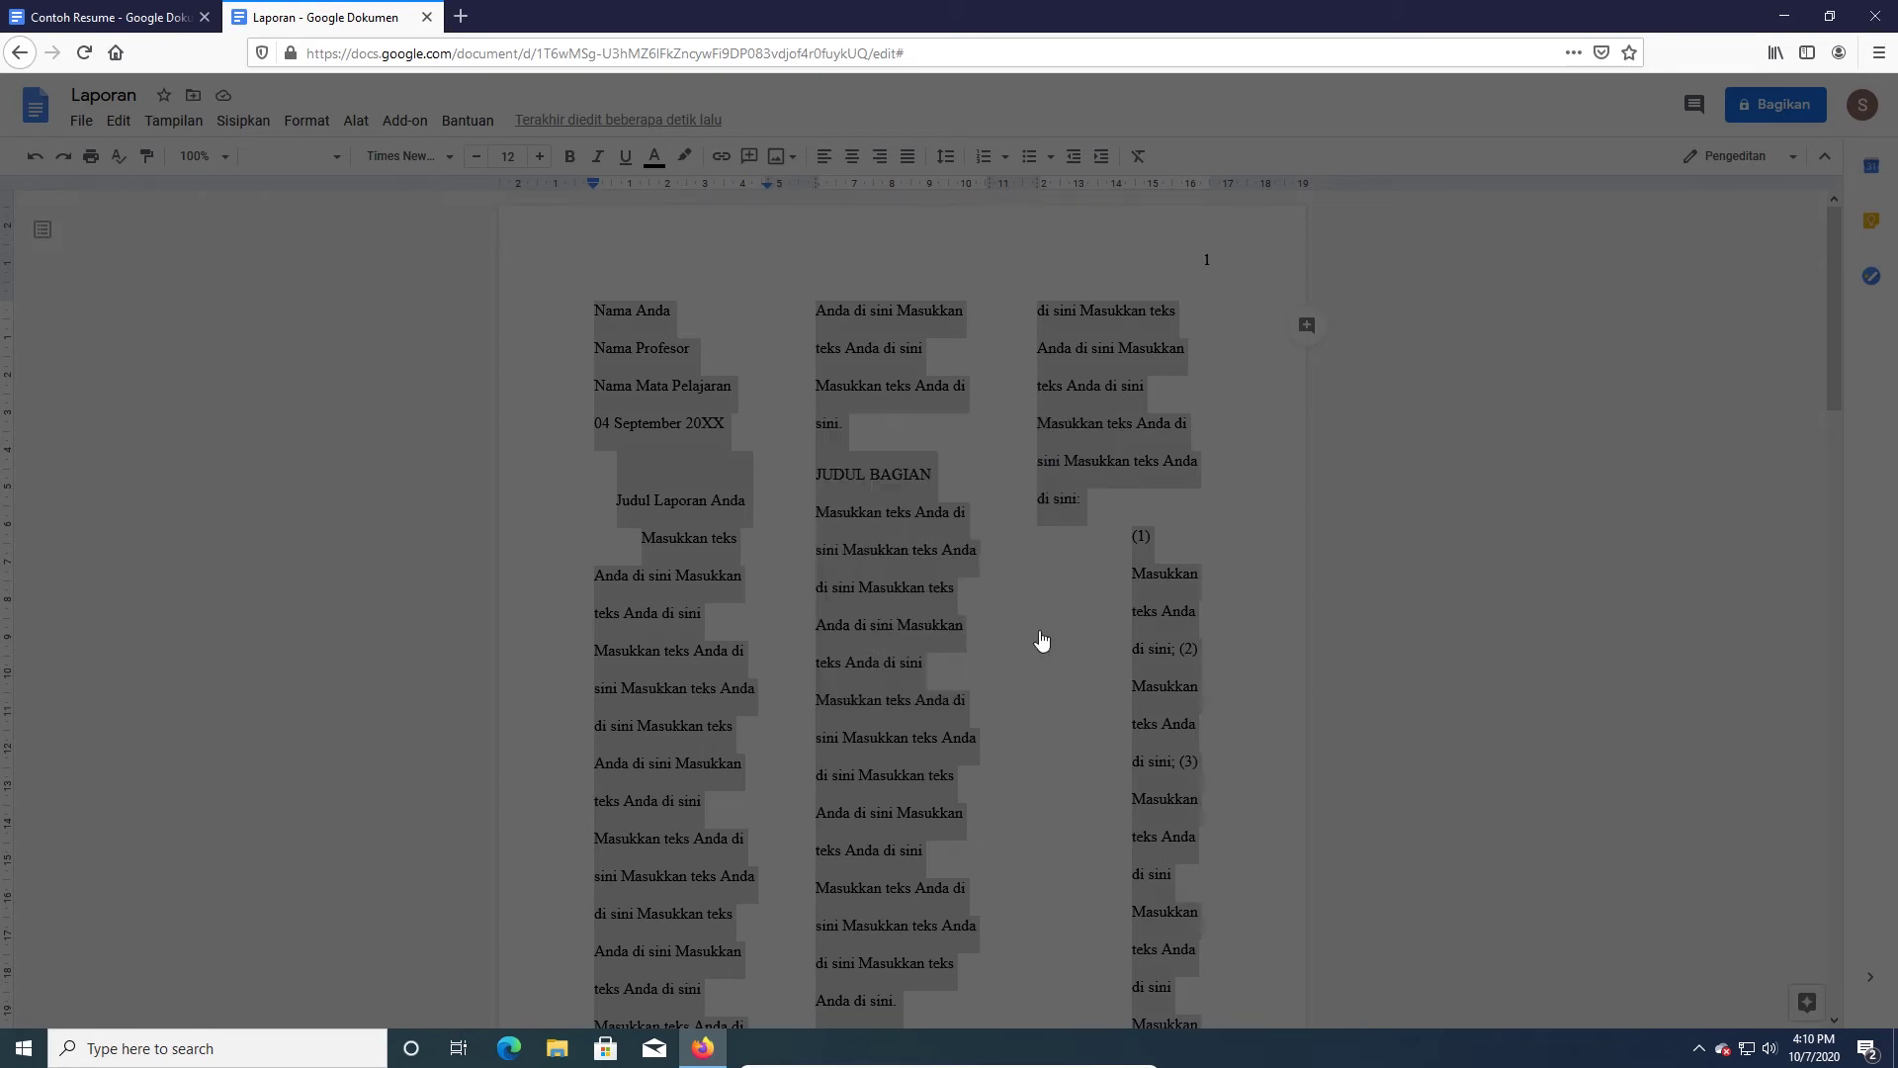
{"action": "left_click", "coordinate": [1050, 510]}
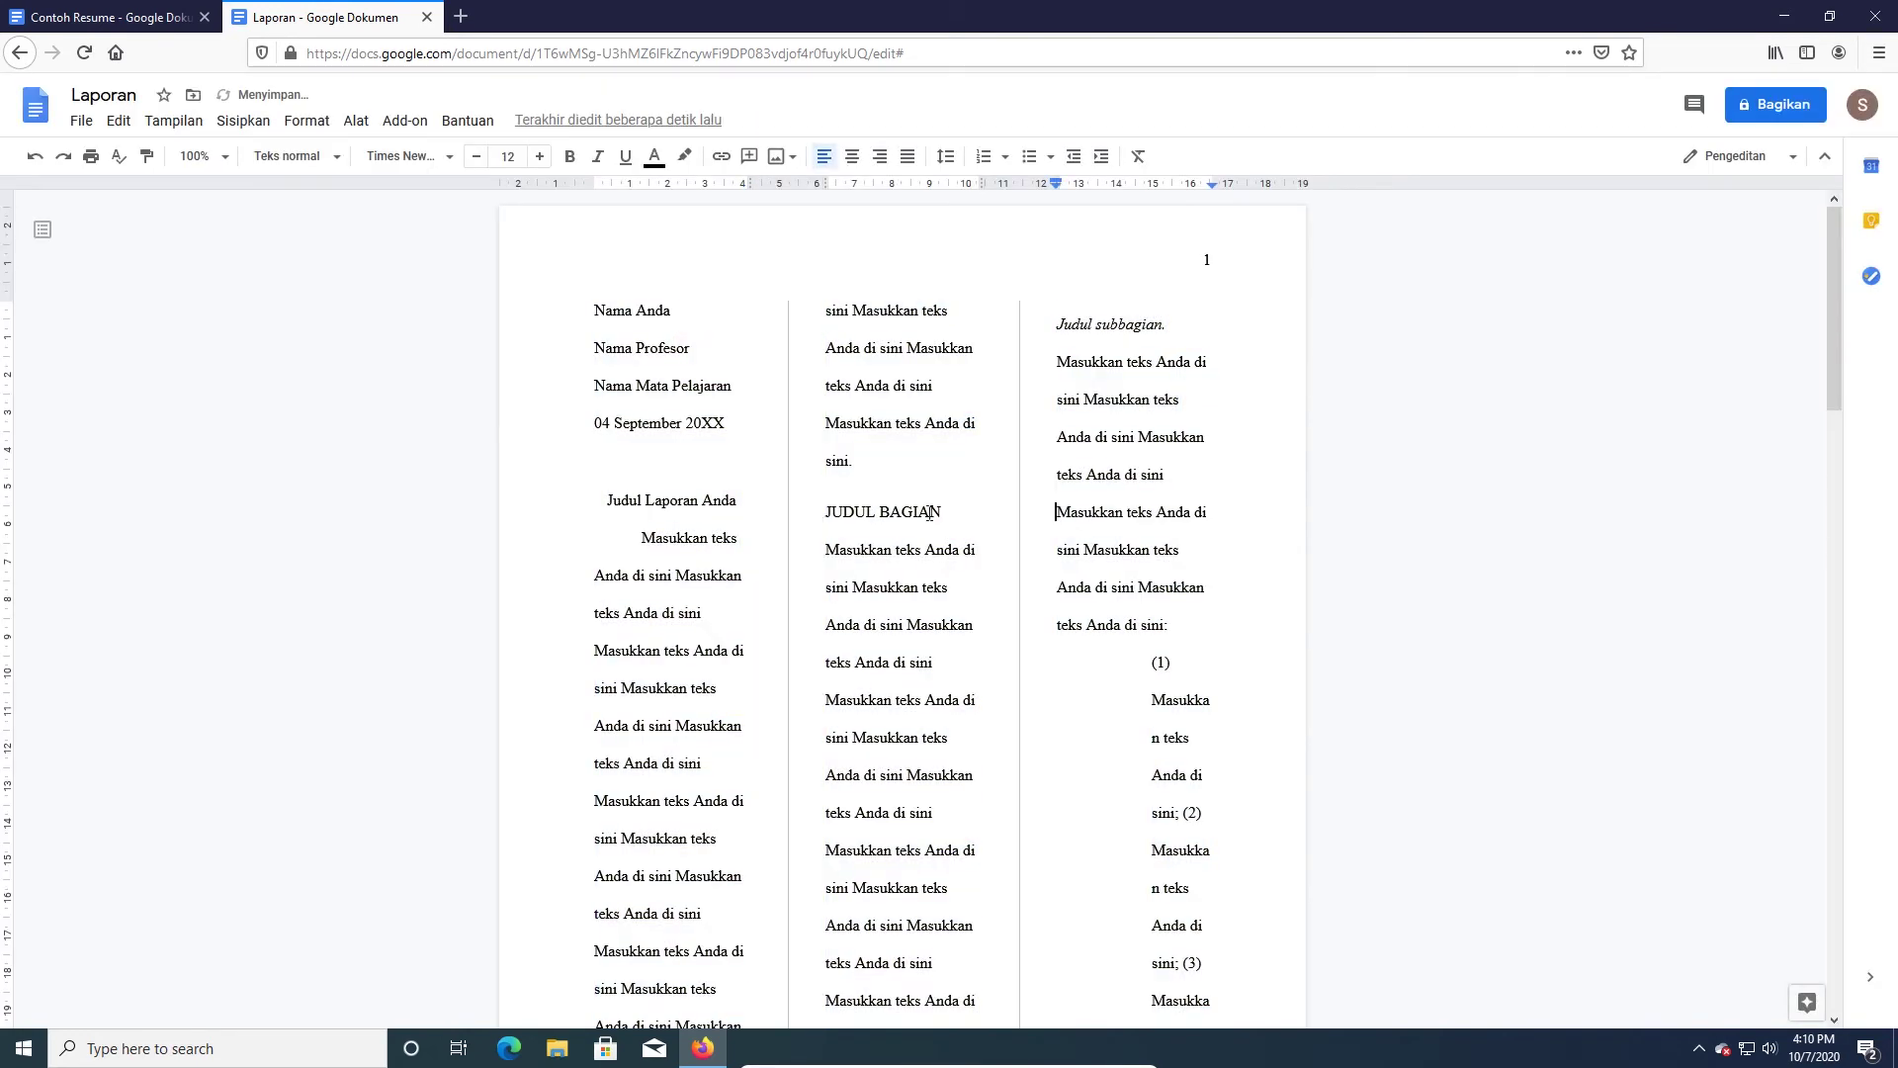
{"action": "scroll", "coordinate": [815, 460], "scroll_direction": "down", "scroll_amount": 10}
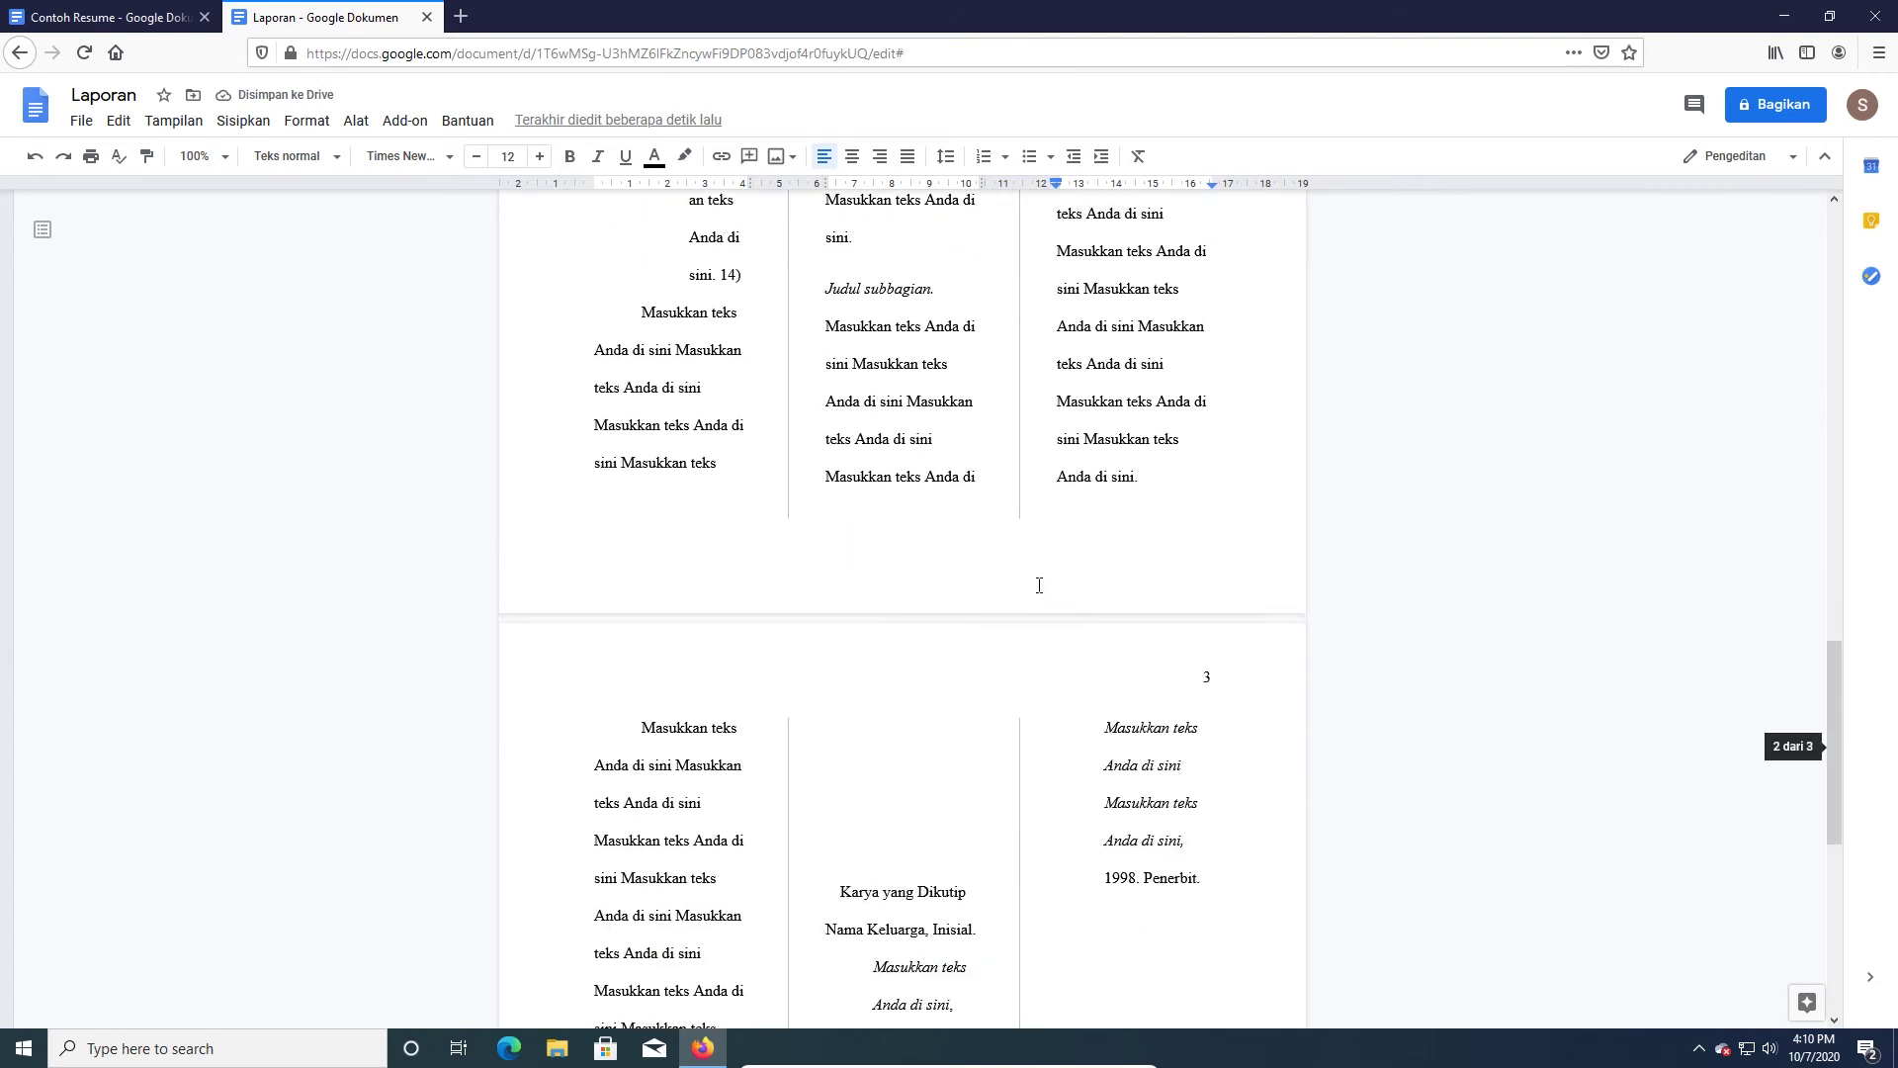
{"action": "scroll", "coordinate": [1028, 494], "scroll_direction": "up", "scroll_amount": 10}
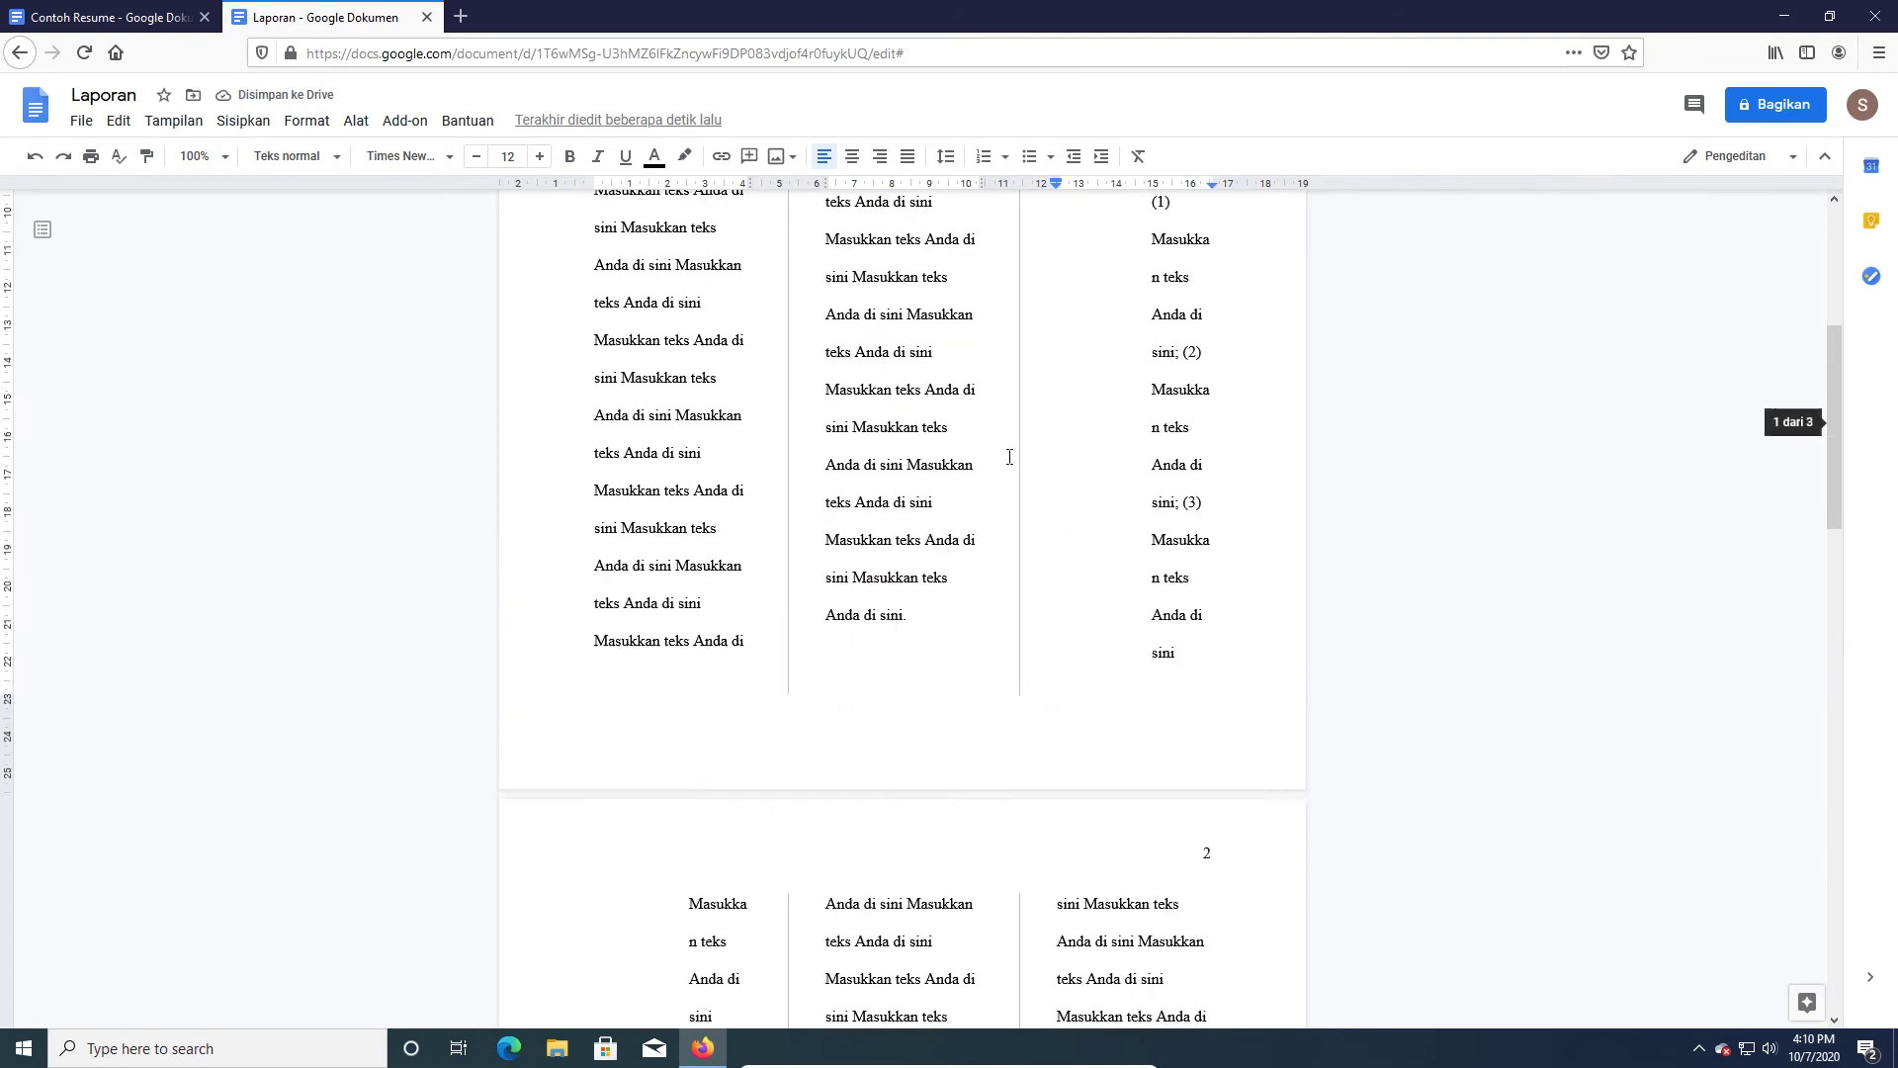
- Return the report to a single-column layout
{"action": "left_click", "coordinate": [318, 127]}
{"action": "mouse_move", "coordinate": [449, 284]}
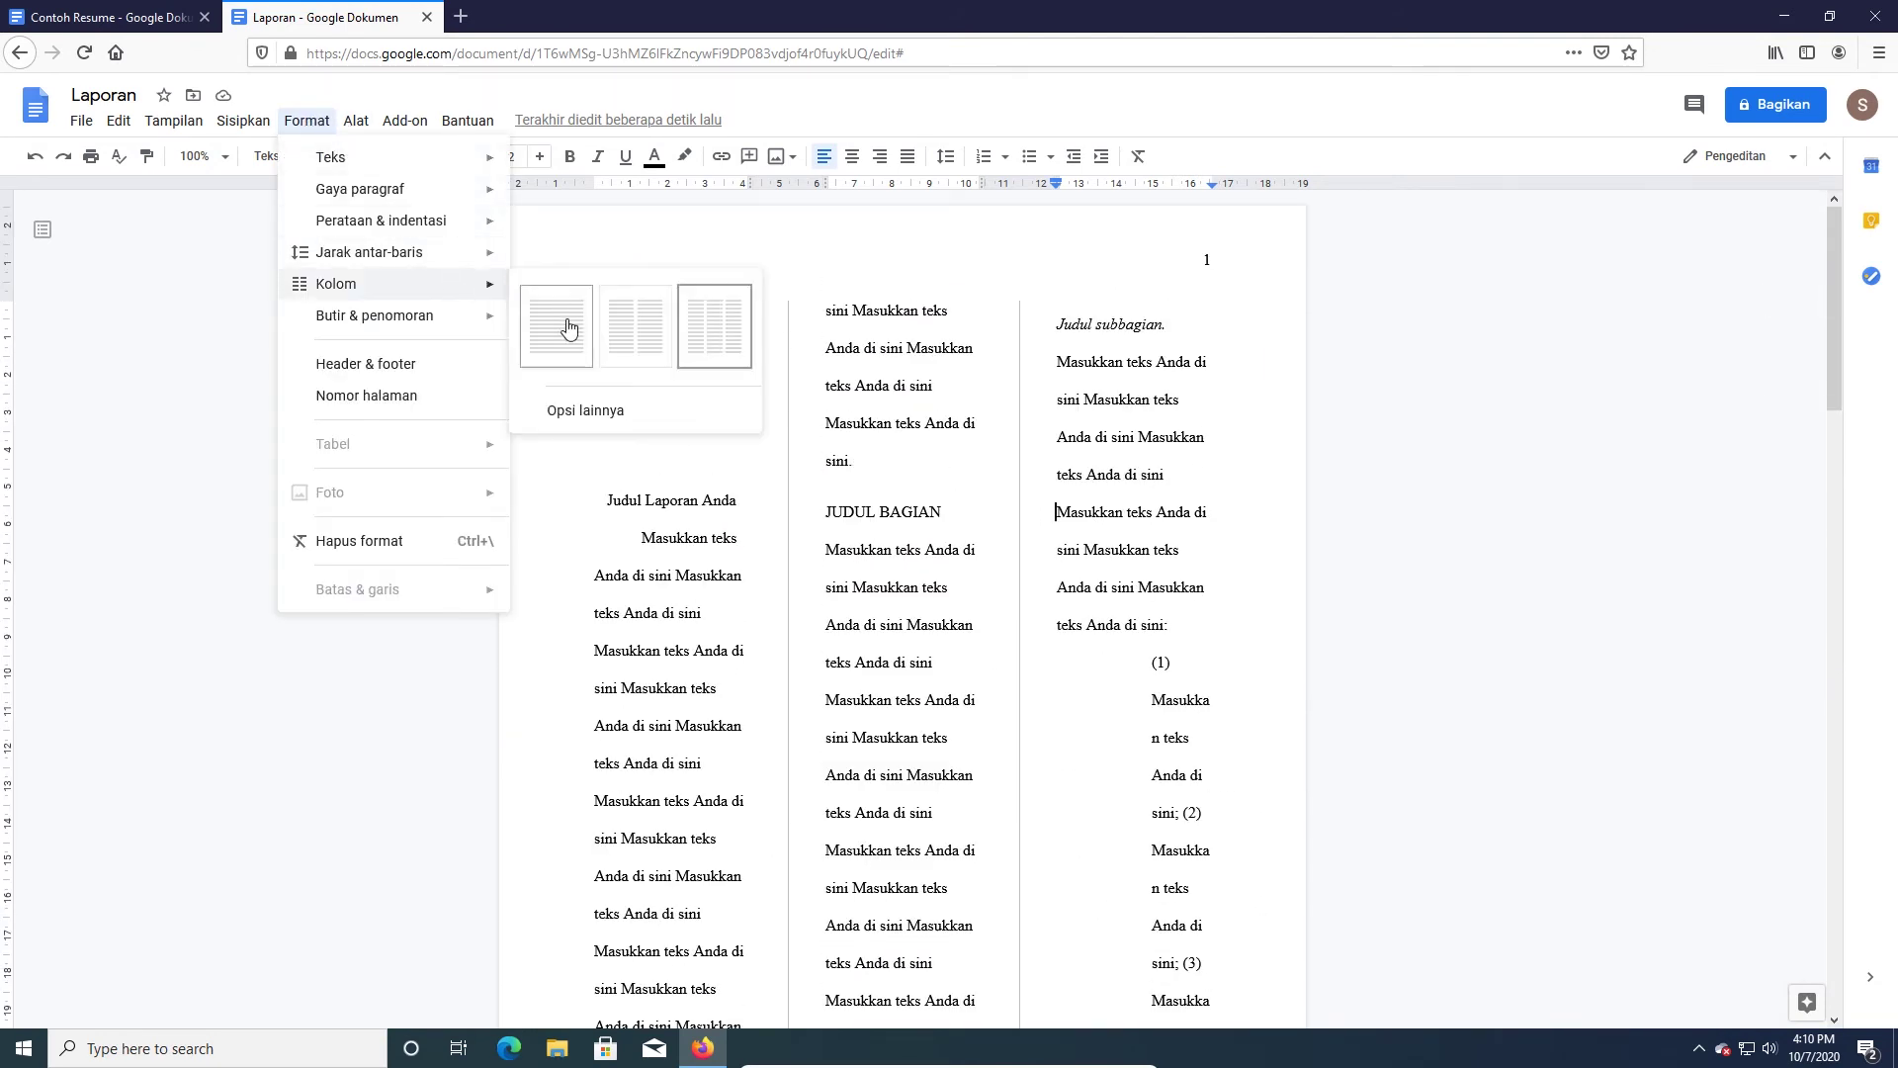
{"action": "left_click", "coordinate": [624, 339]}
{"action": "scroll", "coordinate": [1040, 438], "scroll_direction": "down", "scroll_amount": 10}
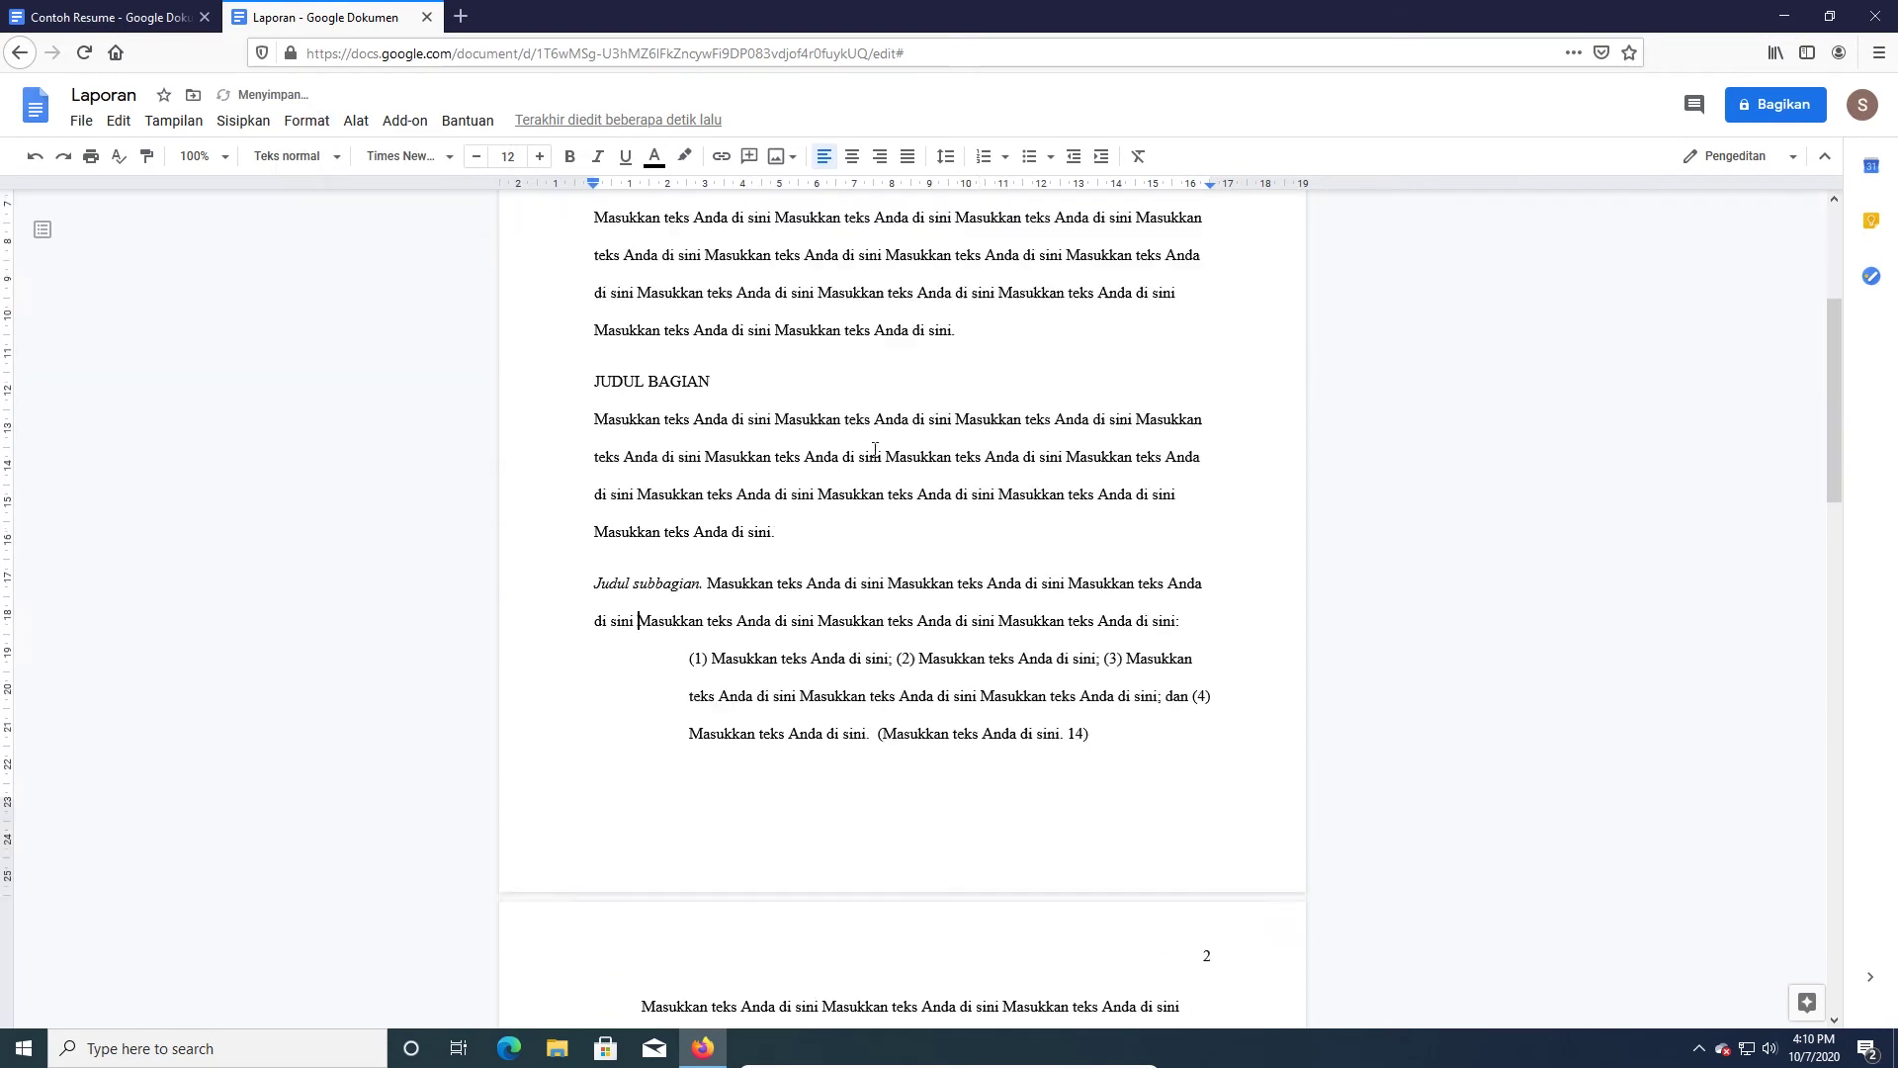
{"action": "scroll", "coordinate": [1150, 539], "scroll_direction": "up", "scroll_amount": 10}
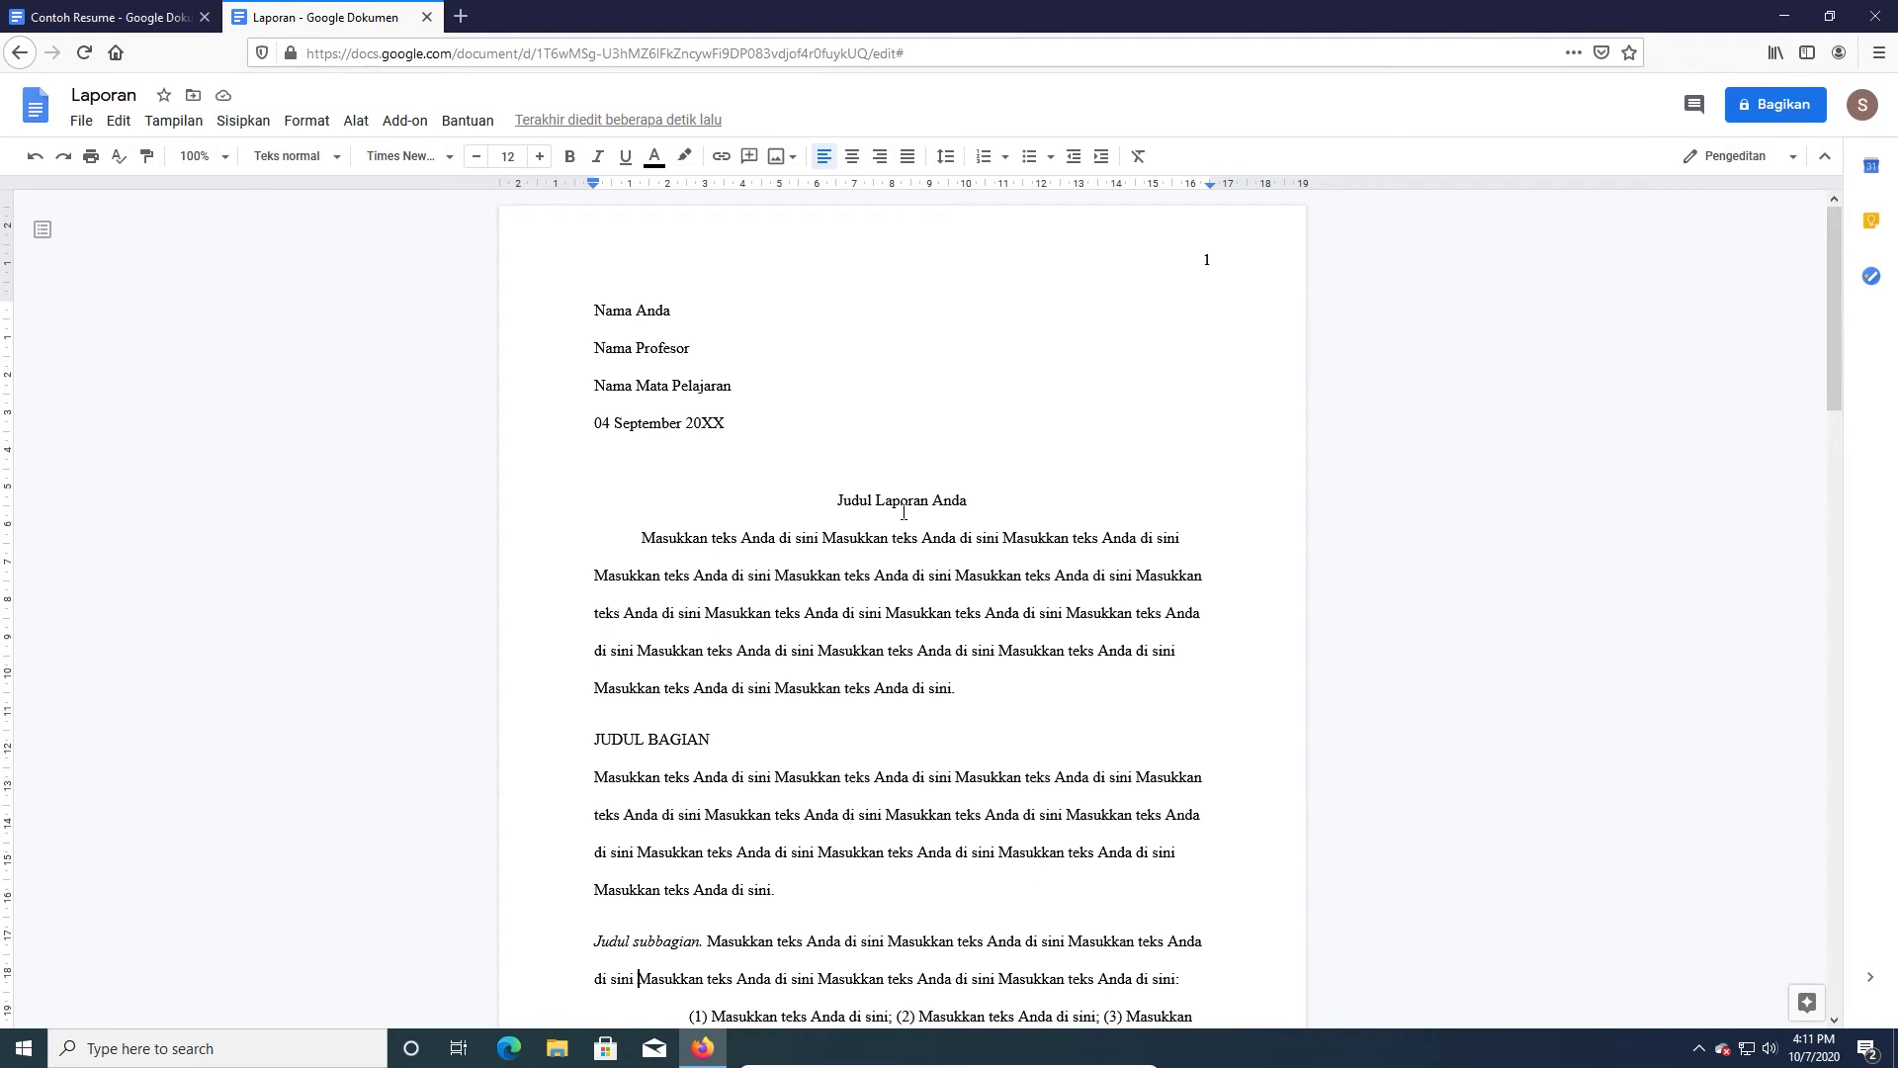
- Insert headers with a different first page, entering "Header 01" on page 1 and "Header 02" on page 2
{"action": "left_click", "coordinate": [241, 129]}
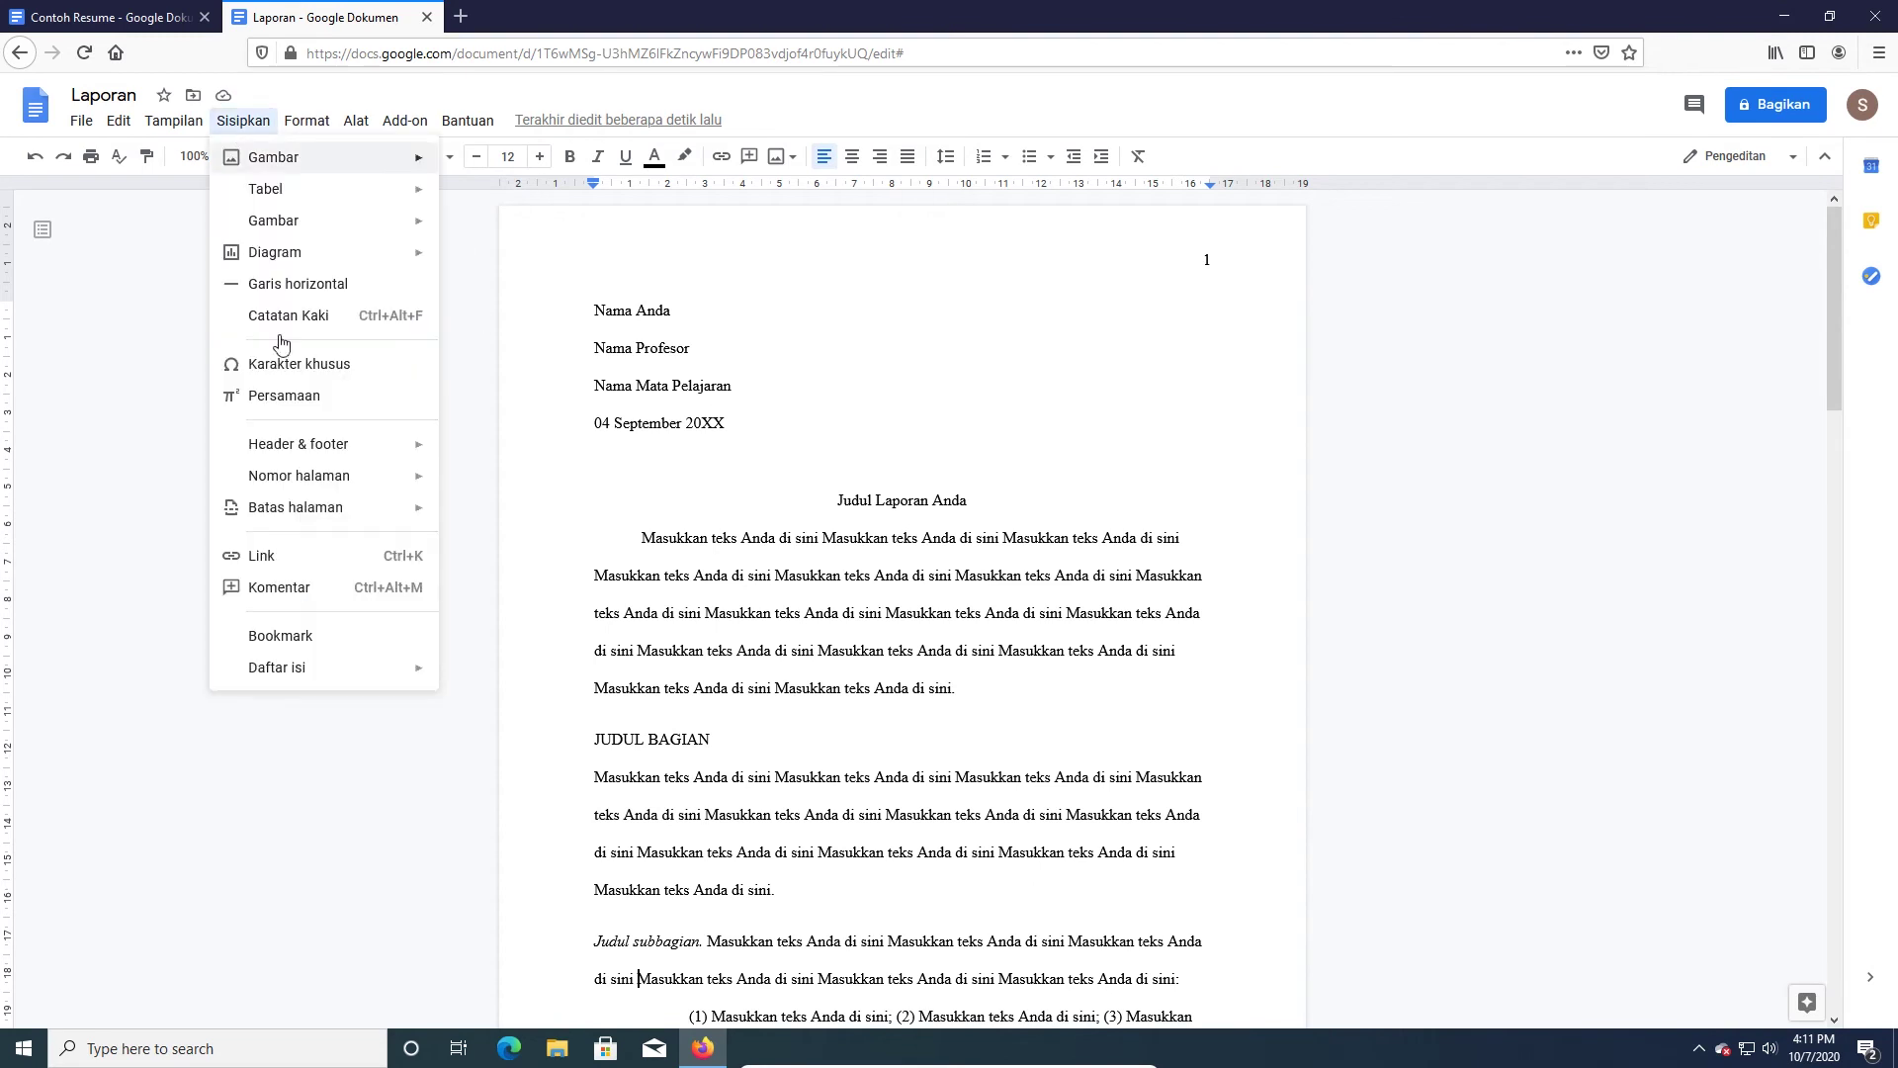
{"action": "mouse_move", "coordinate": [339, 444]}
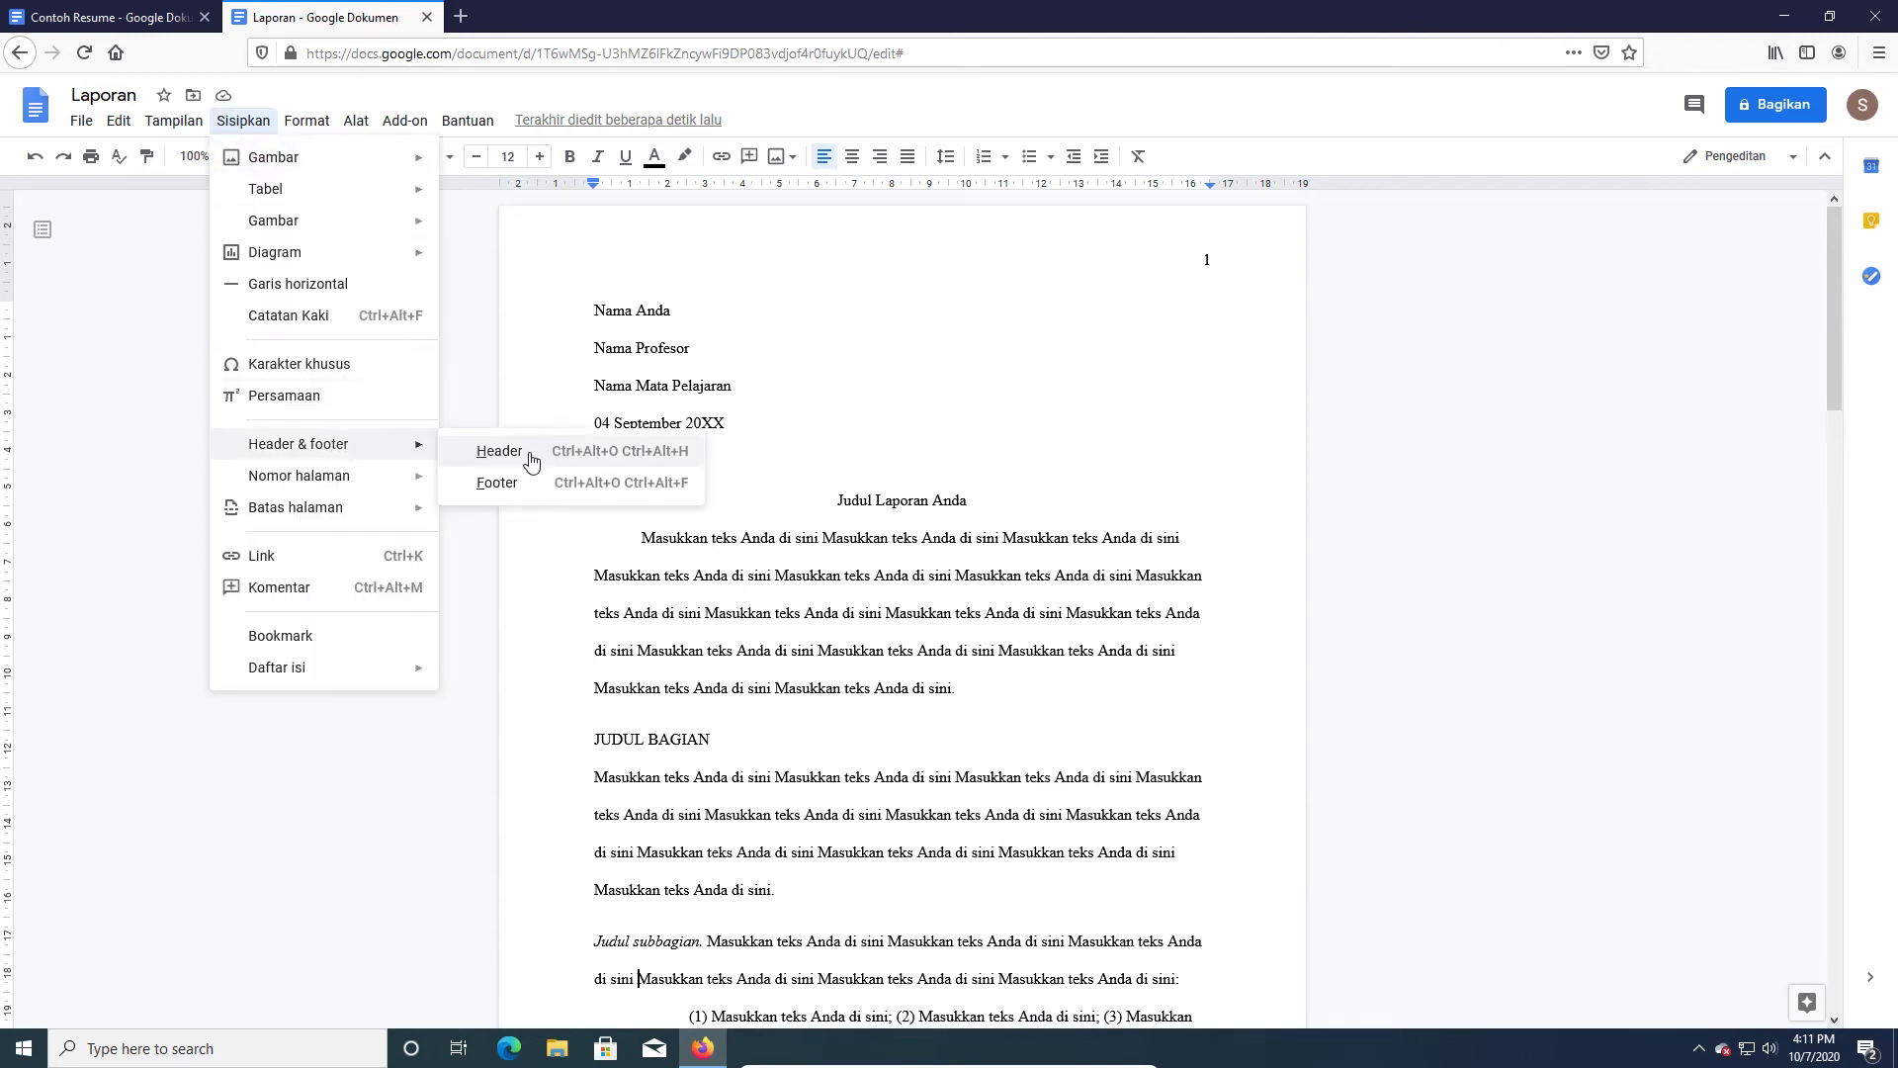
{"action": "left_click", "coordinate": [521, 457]}
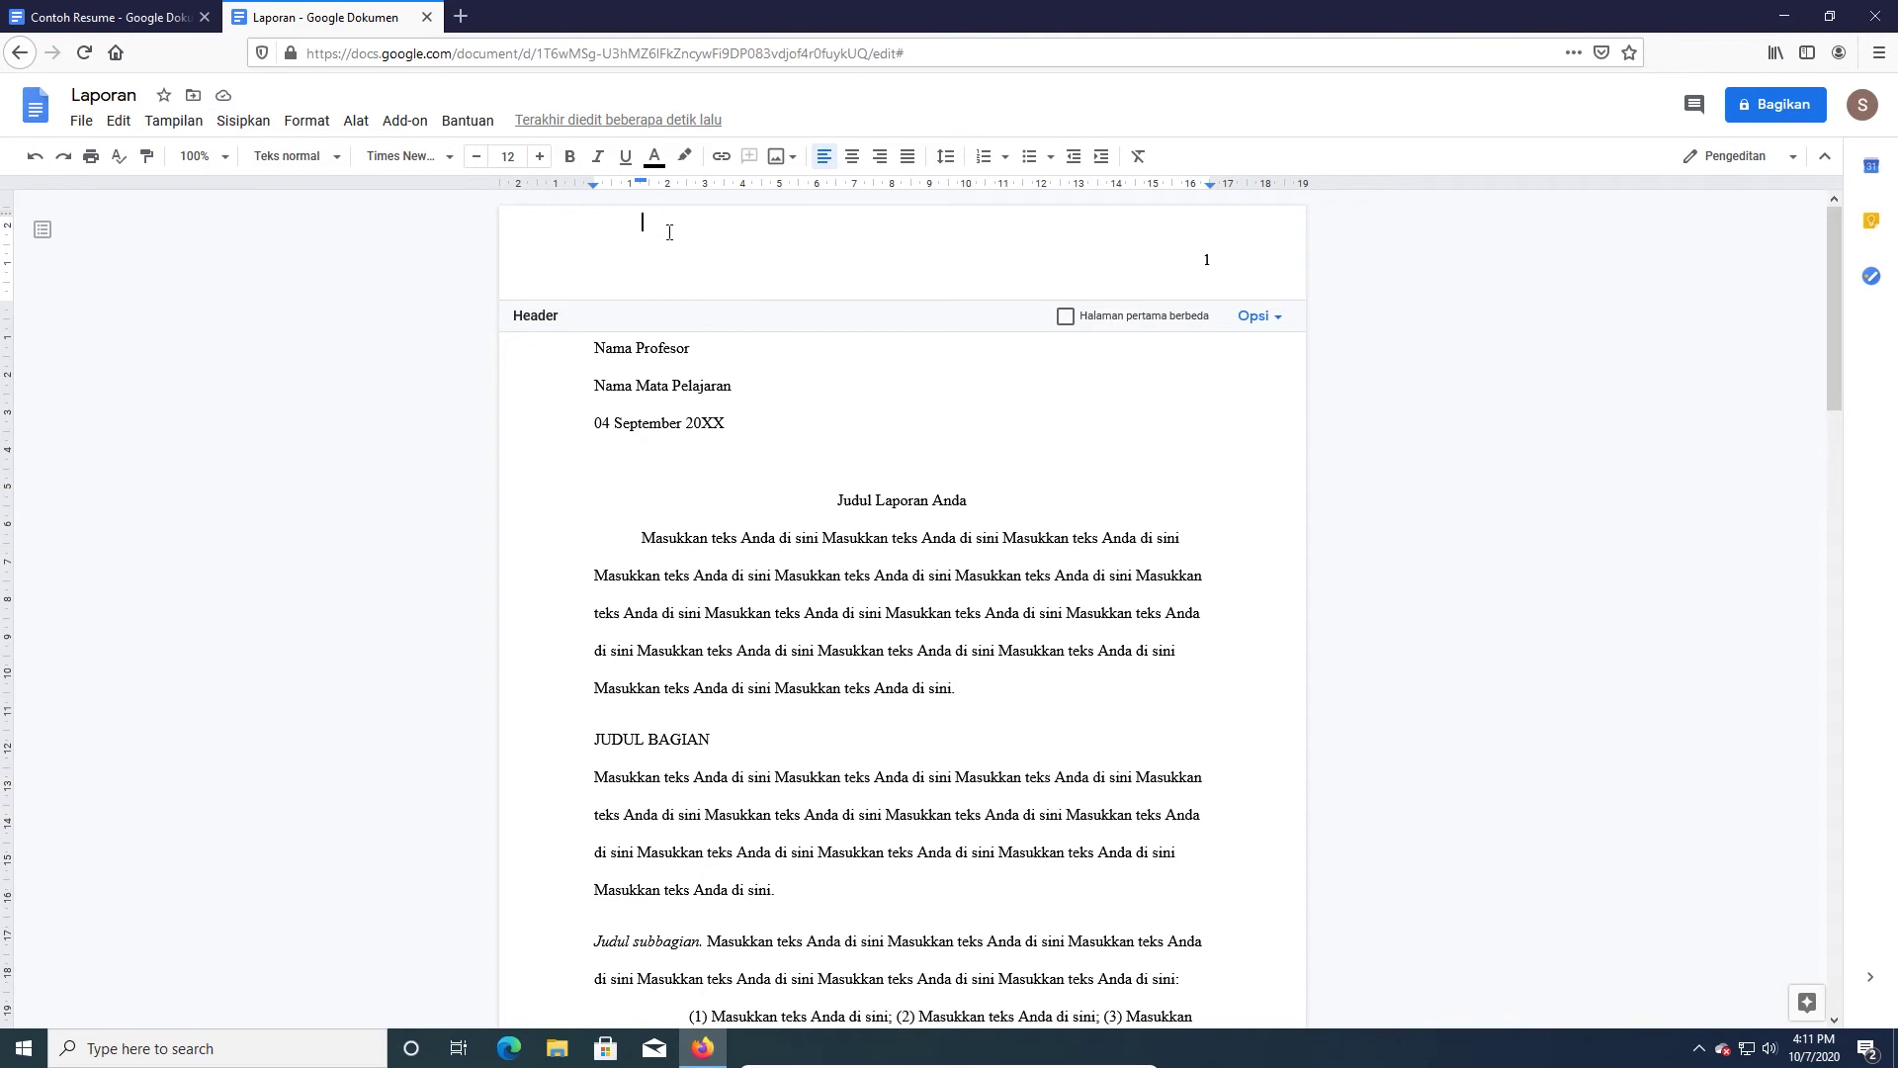
{"action": "left_click", "coordinate": [1106, 327]}
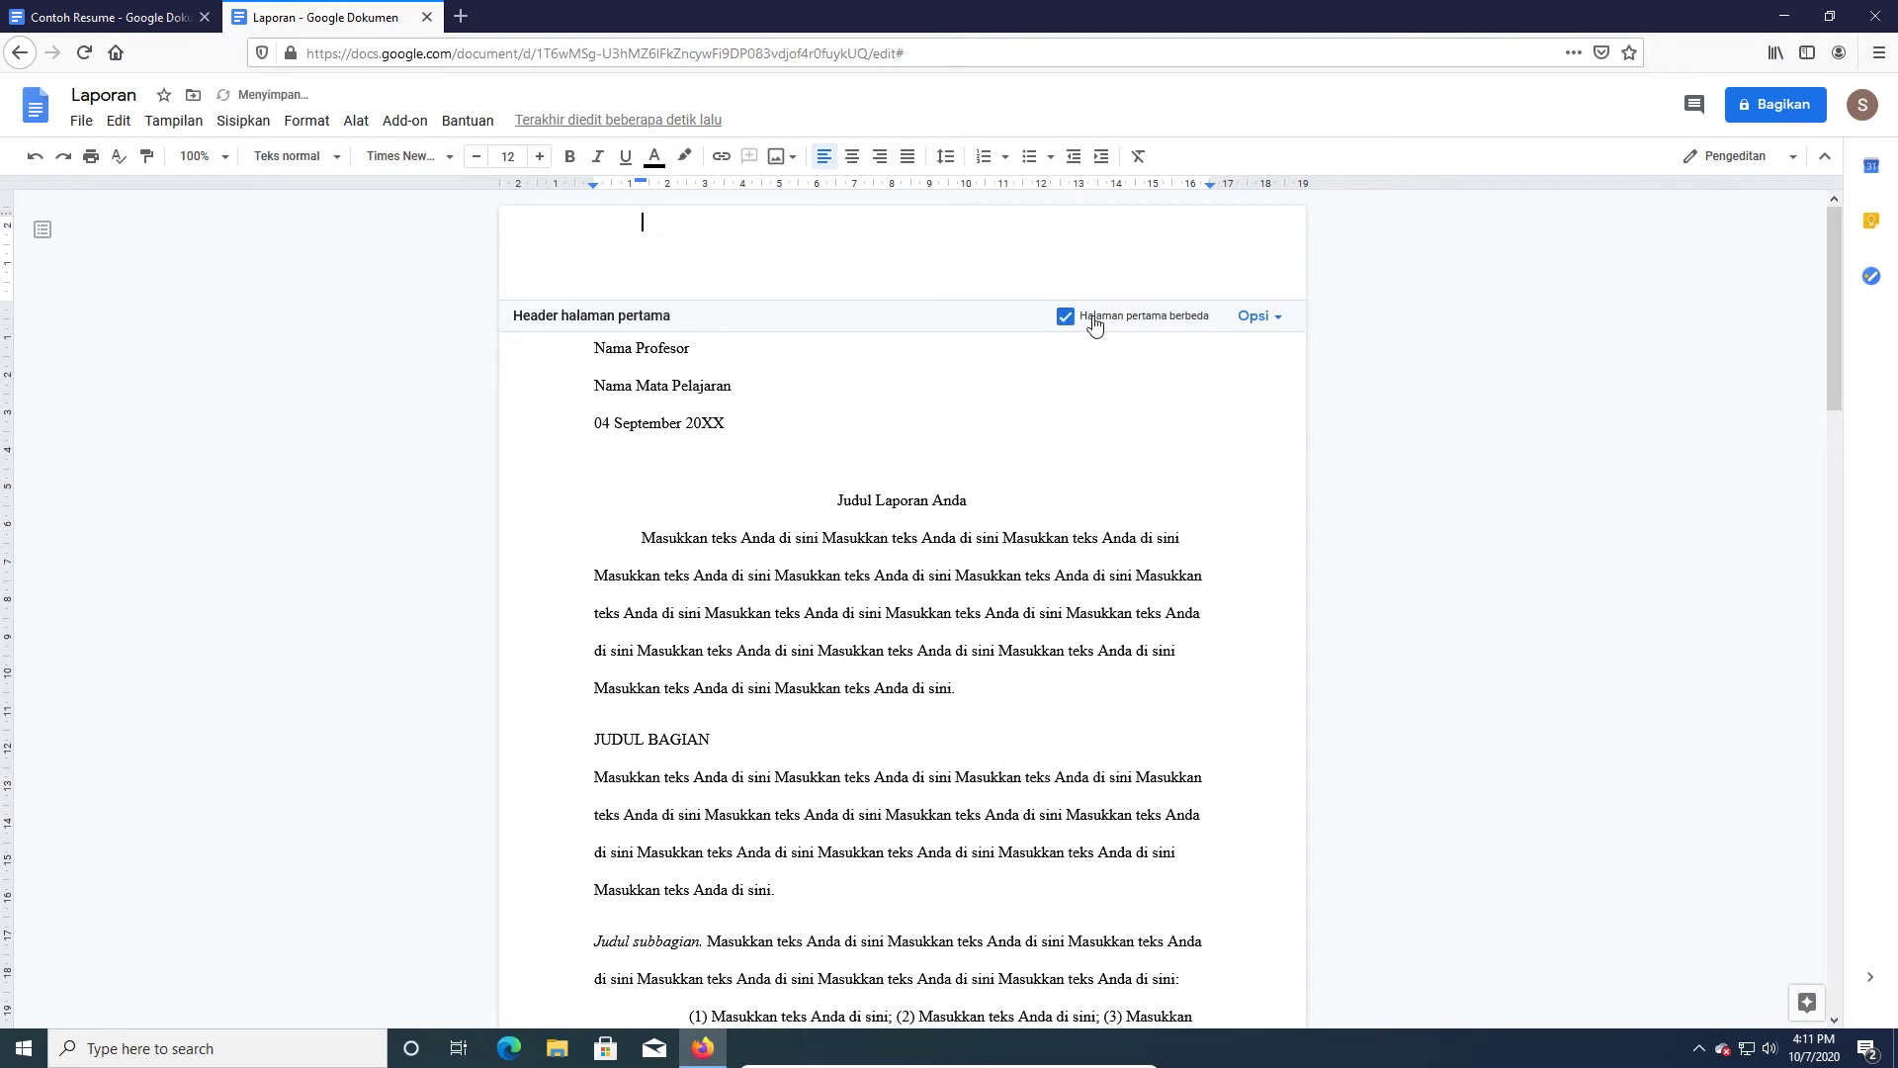
{"action": "type", "text": "Header 01"}
{"action": "scroll", "coordinate": [764, 718], "scroll_direction": "down", "scroll_amount": 5}
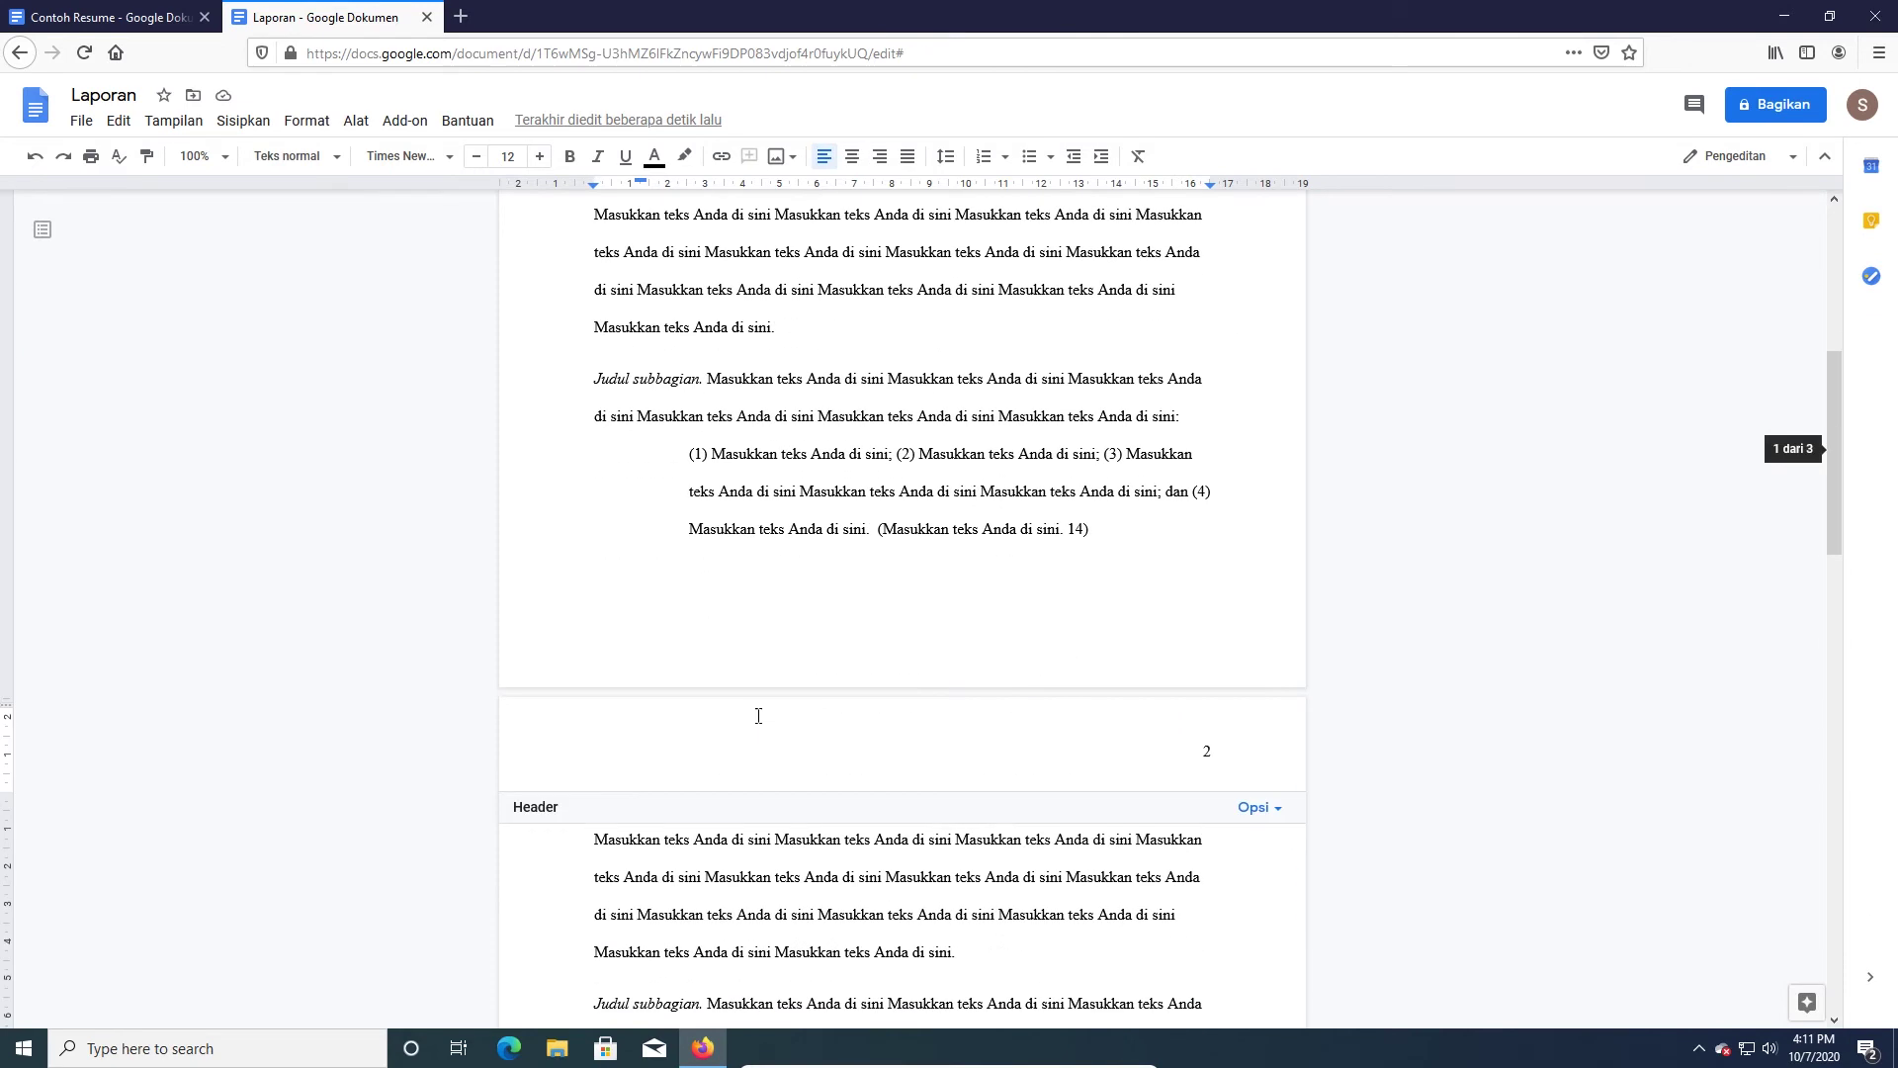
{"action": "type", "text": "Header 02"}
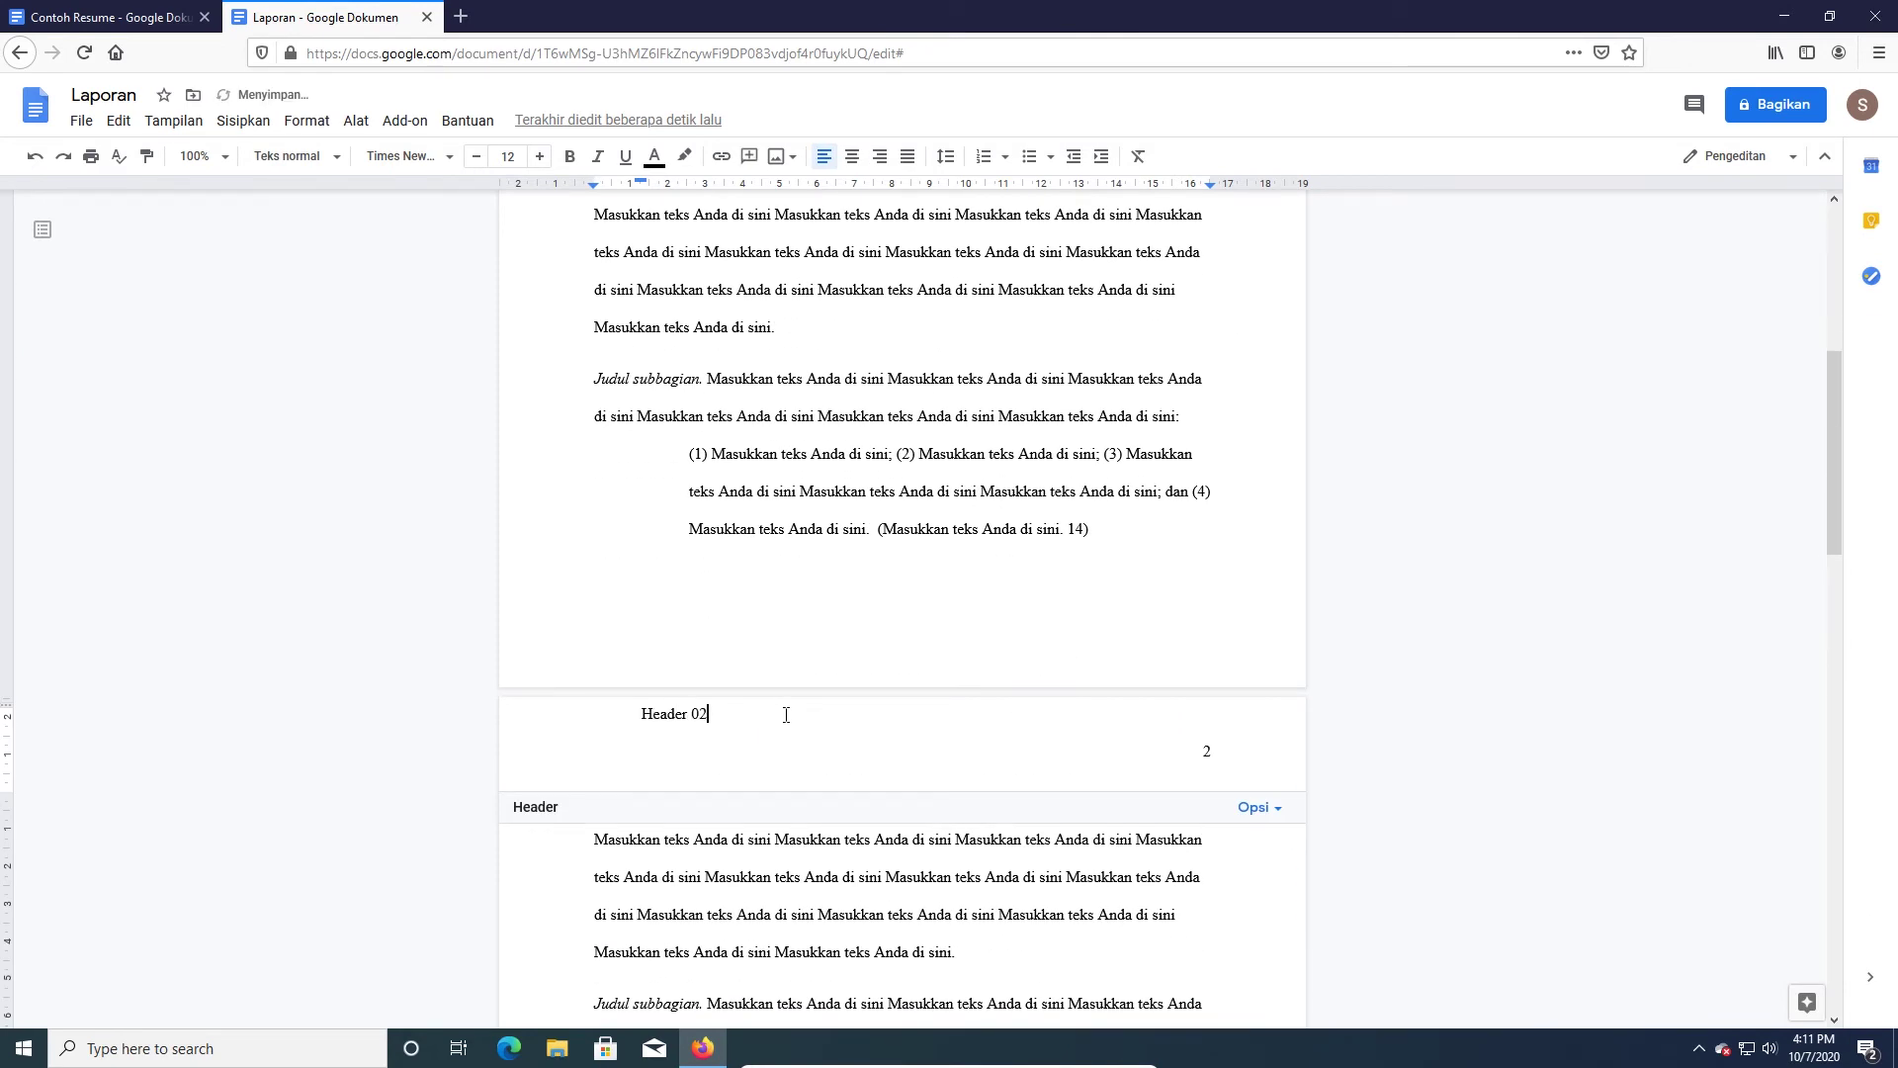
- Increase the header's margin from the page edge in the header format settings and apply it
{"action": "left_click", "coordinate": [1257, 807]}
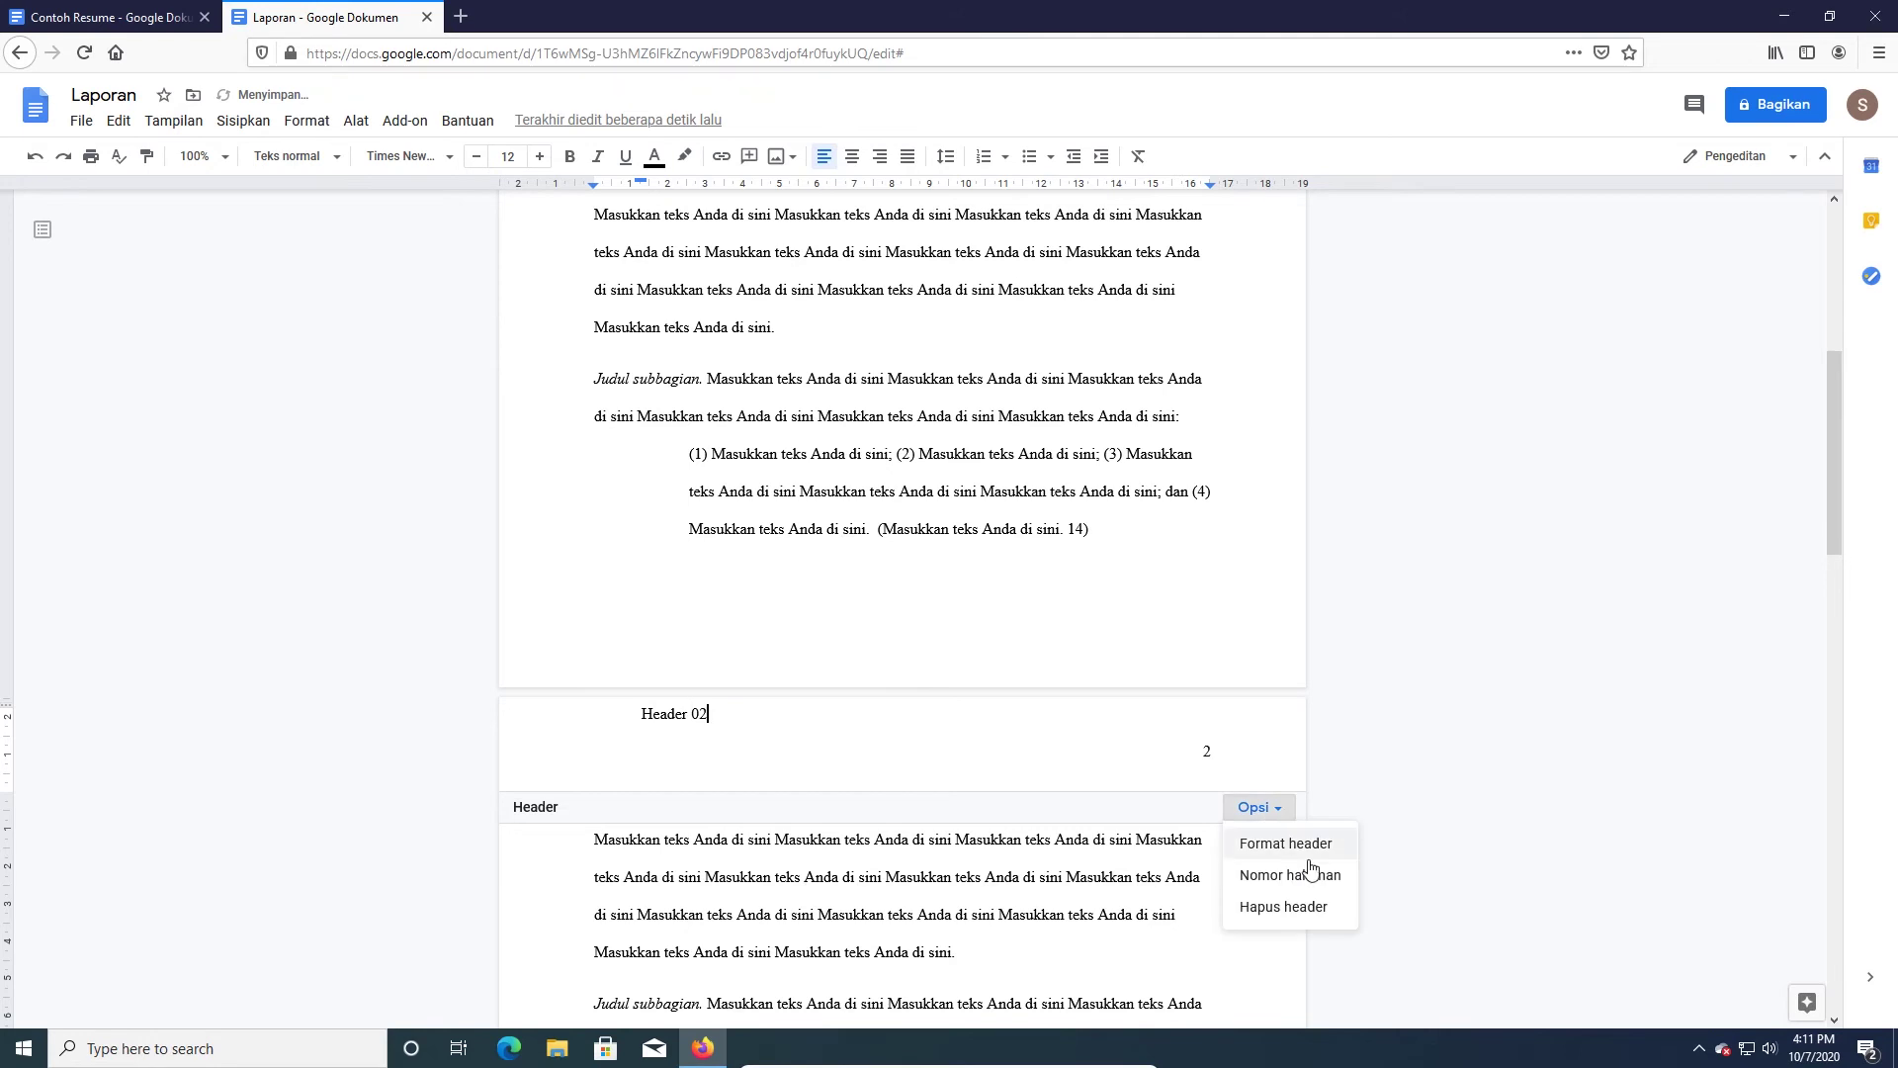
{"action": "left_click", "coordinate": [1303, 843]}
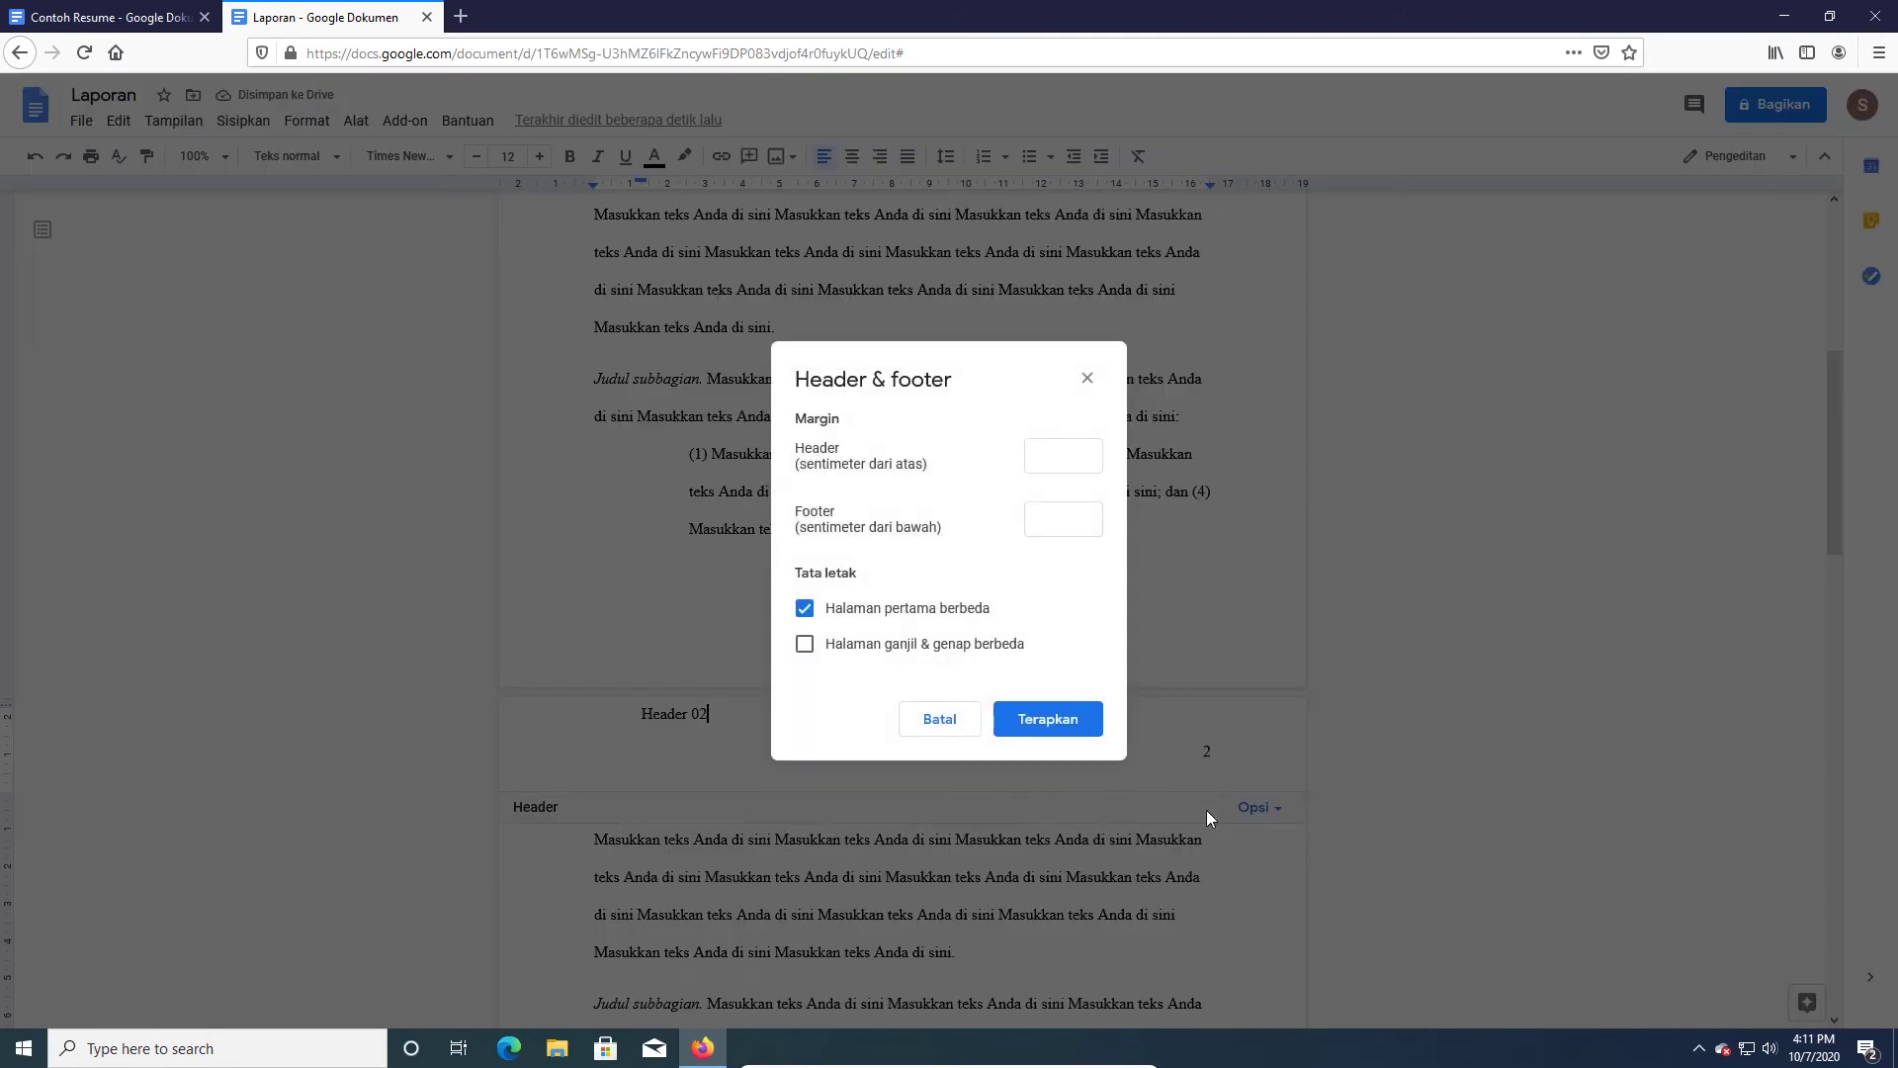
{"action": "left_click", "coordinate": [1051, 453]}
{"action": "left_click", "coordinate": [1023, 714]}
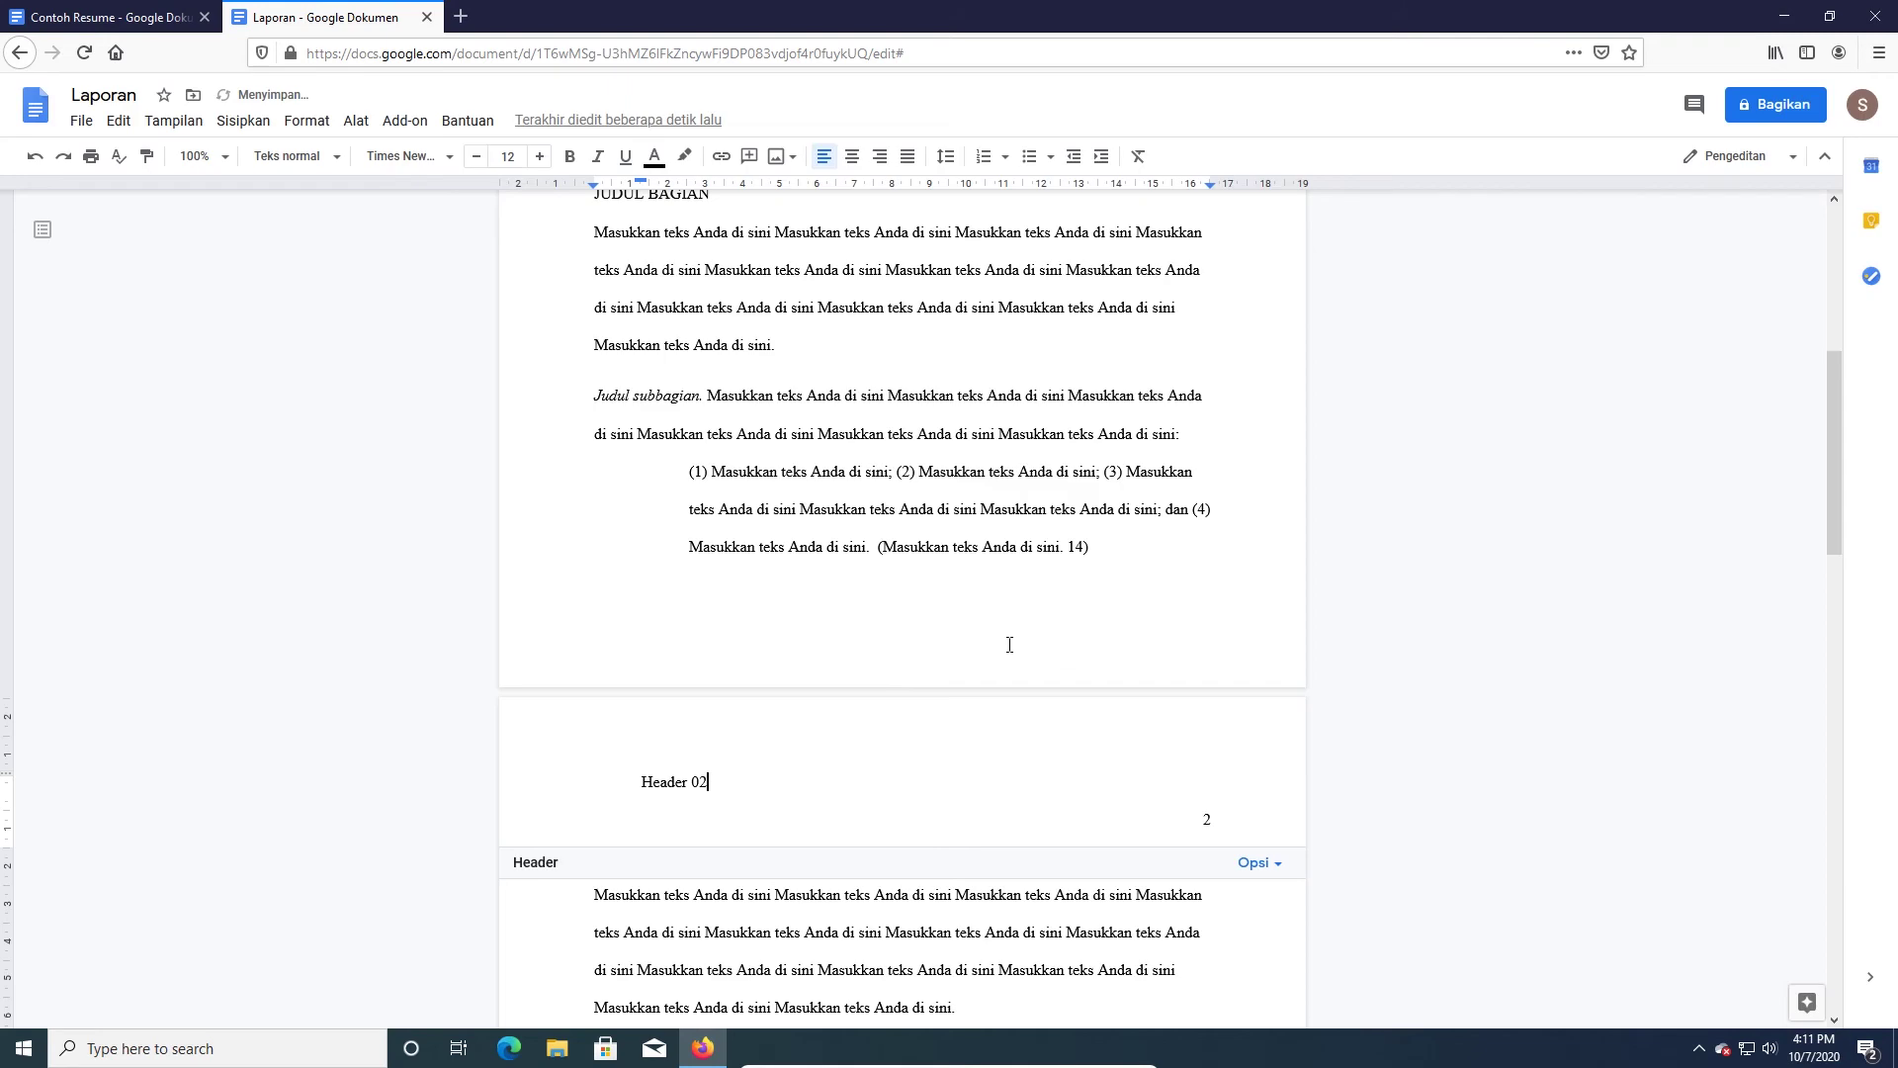
- Compare the header text and position on the first page with those on pages 2 and 3
{"action": "scroll", "coordinate": [1010, 645], "scroll_direction": "up", "scroll_amount": 4}
{"action": "scroll", "coordinate": [789, 814], "scroll_direction": "down", "scroll_amount": 4}
{"action": "left_click", "coordinate": [660, 646]}
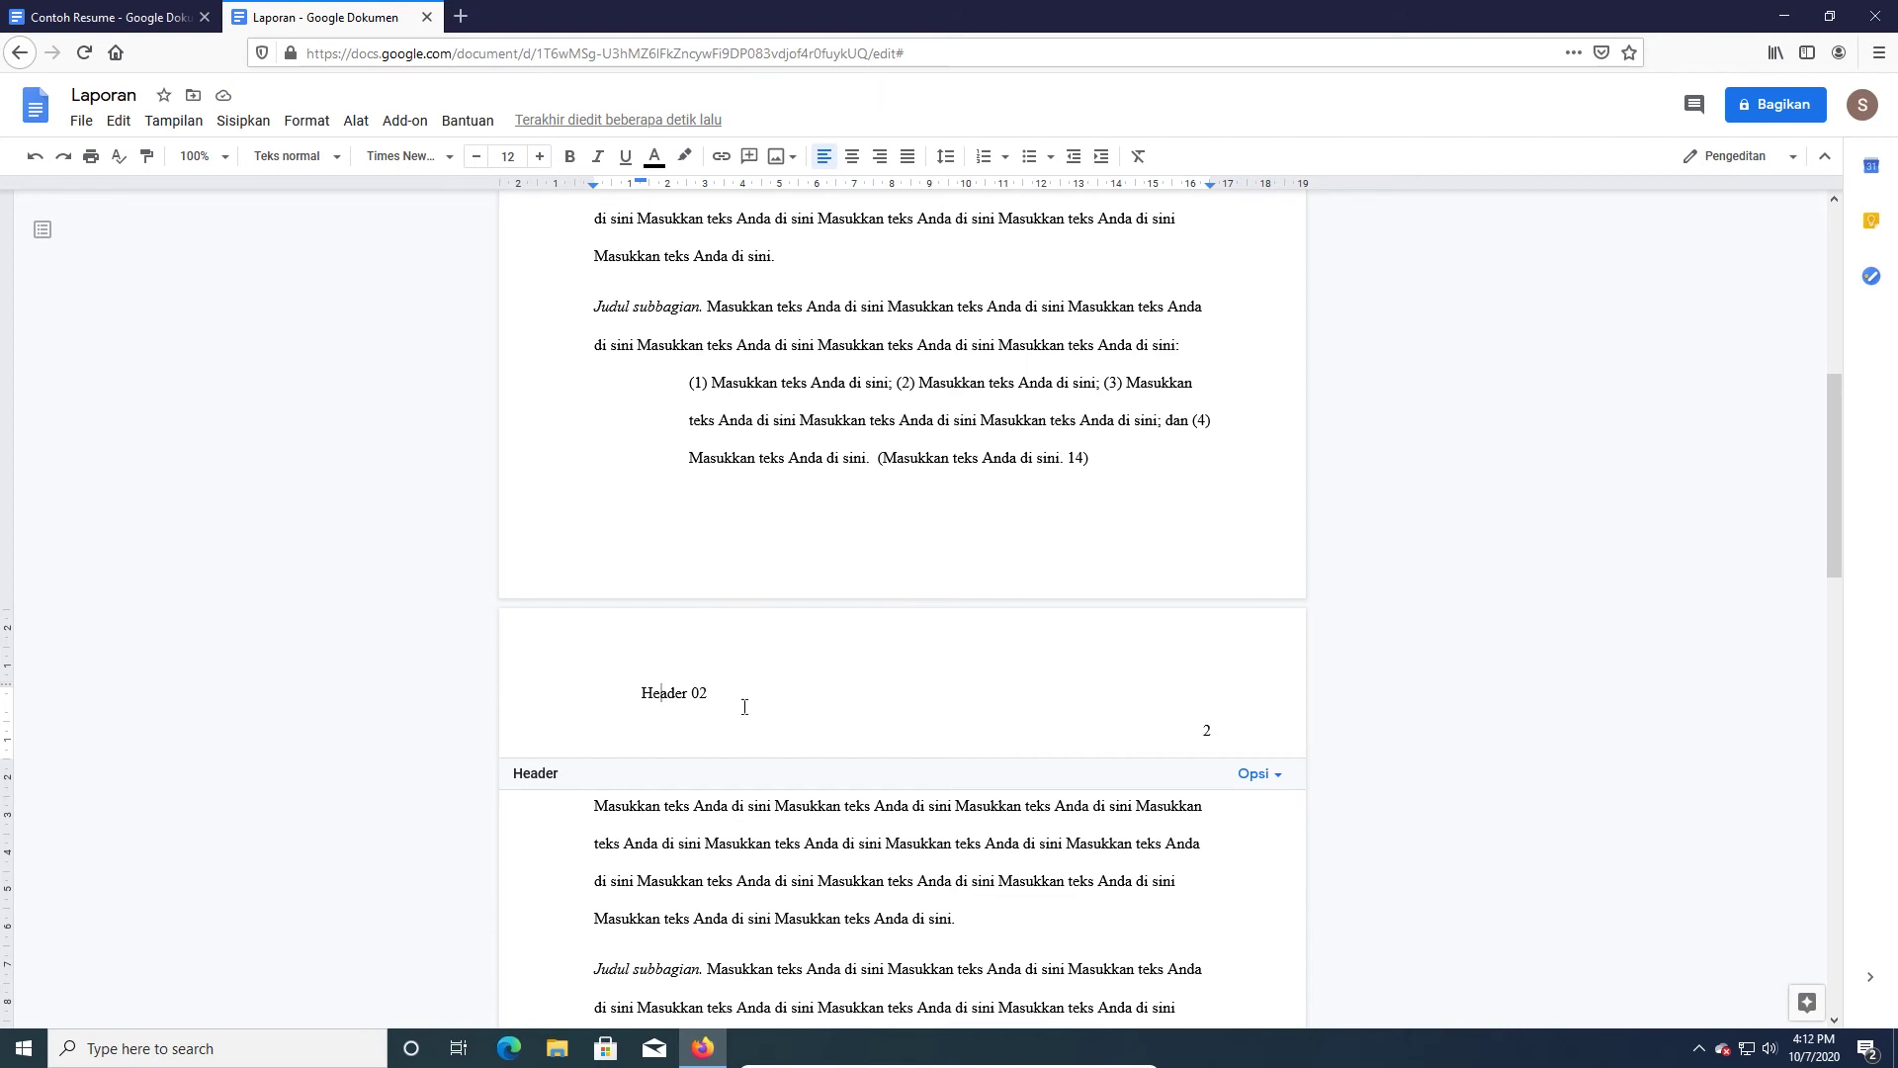
{"action": "scroll", "coordinate": [726, 698], "scroll_direction": "up", "scroll_amount": 7}
{"action": "left_click", "coordinate": [747, 291]}
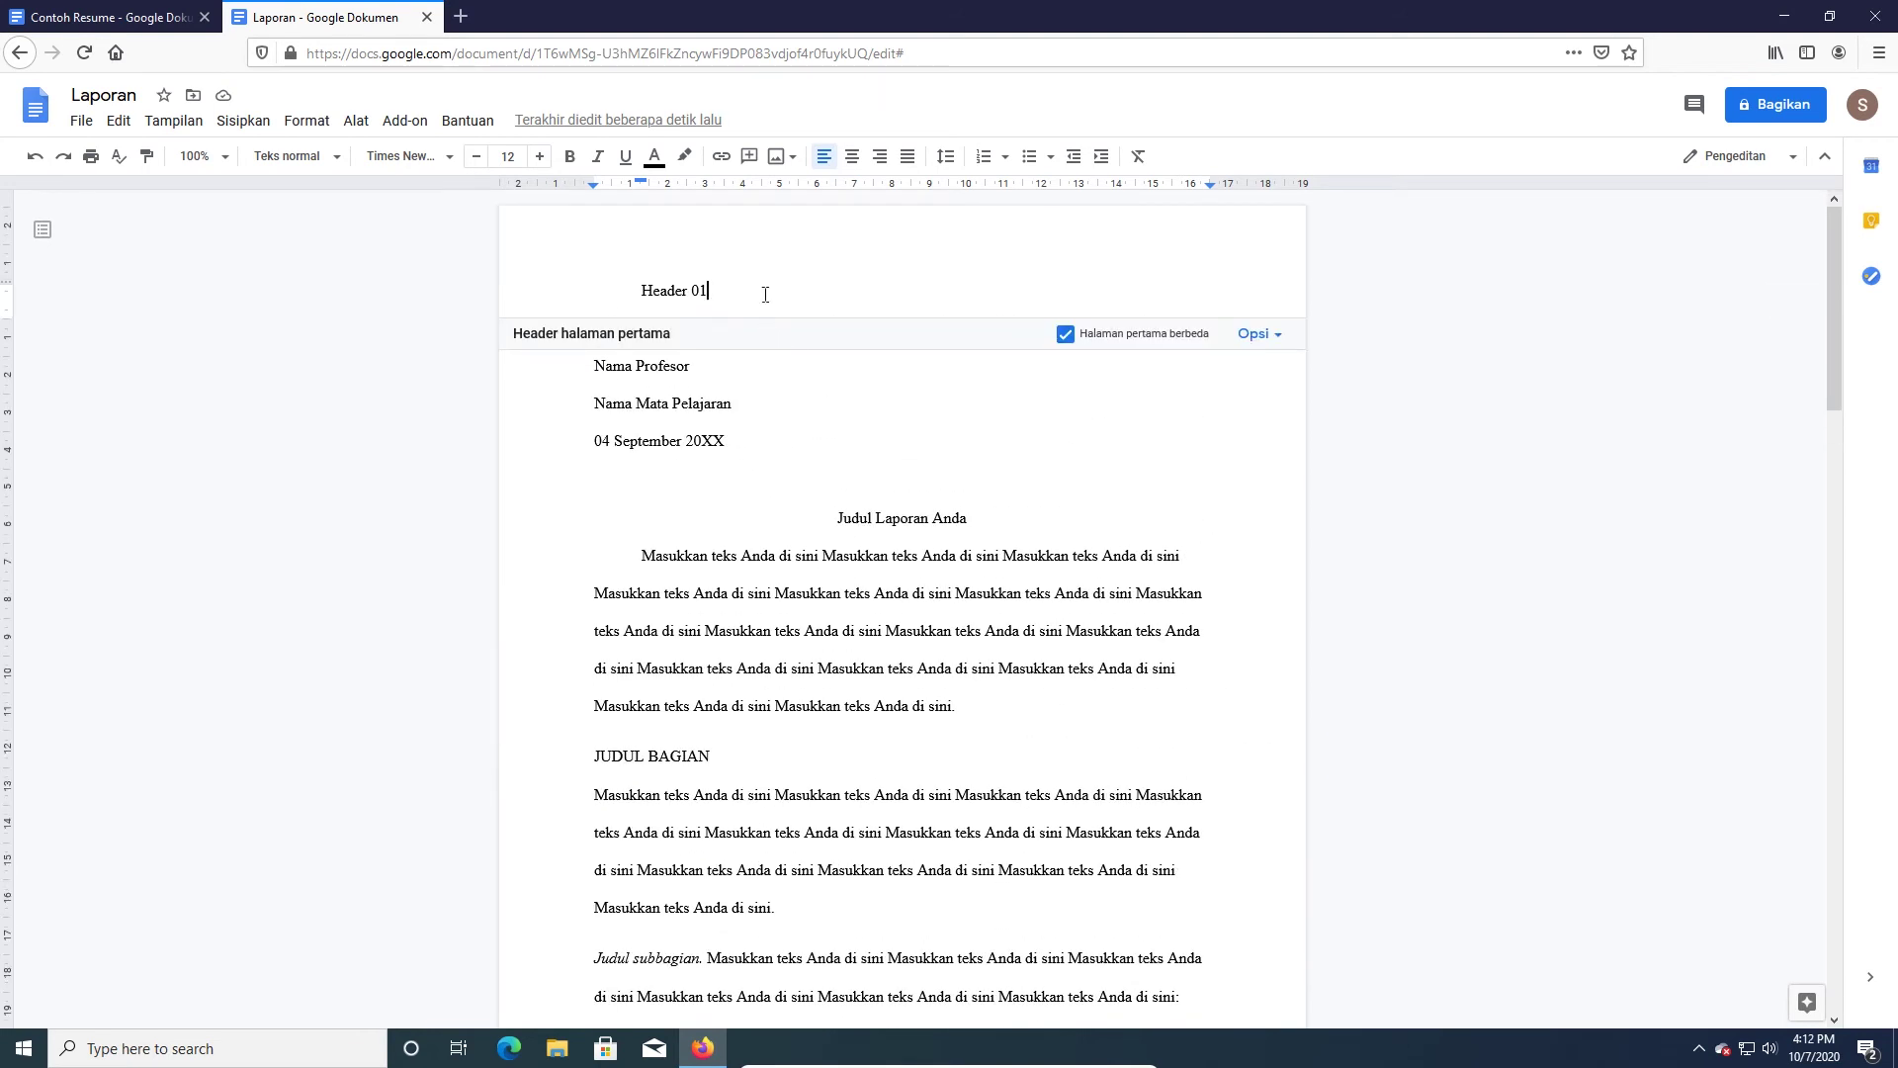
{"action": "scroll", "coordinate": [863, 553], "scroll_direction": "down", "scroll_amount": 15}
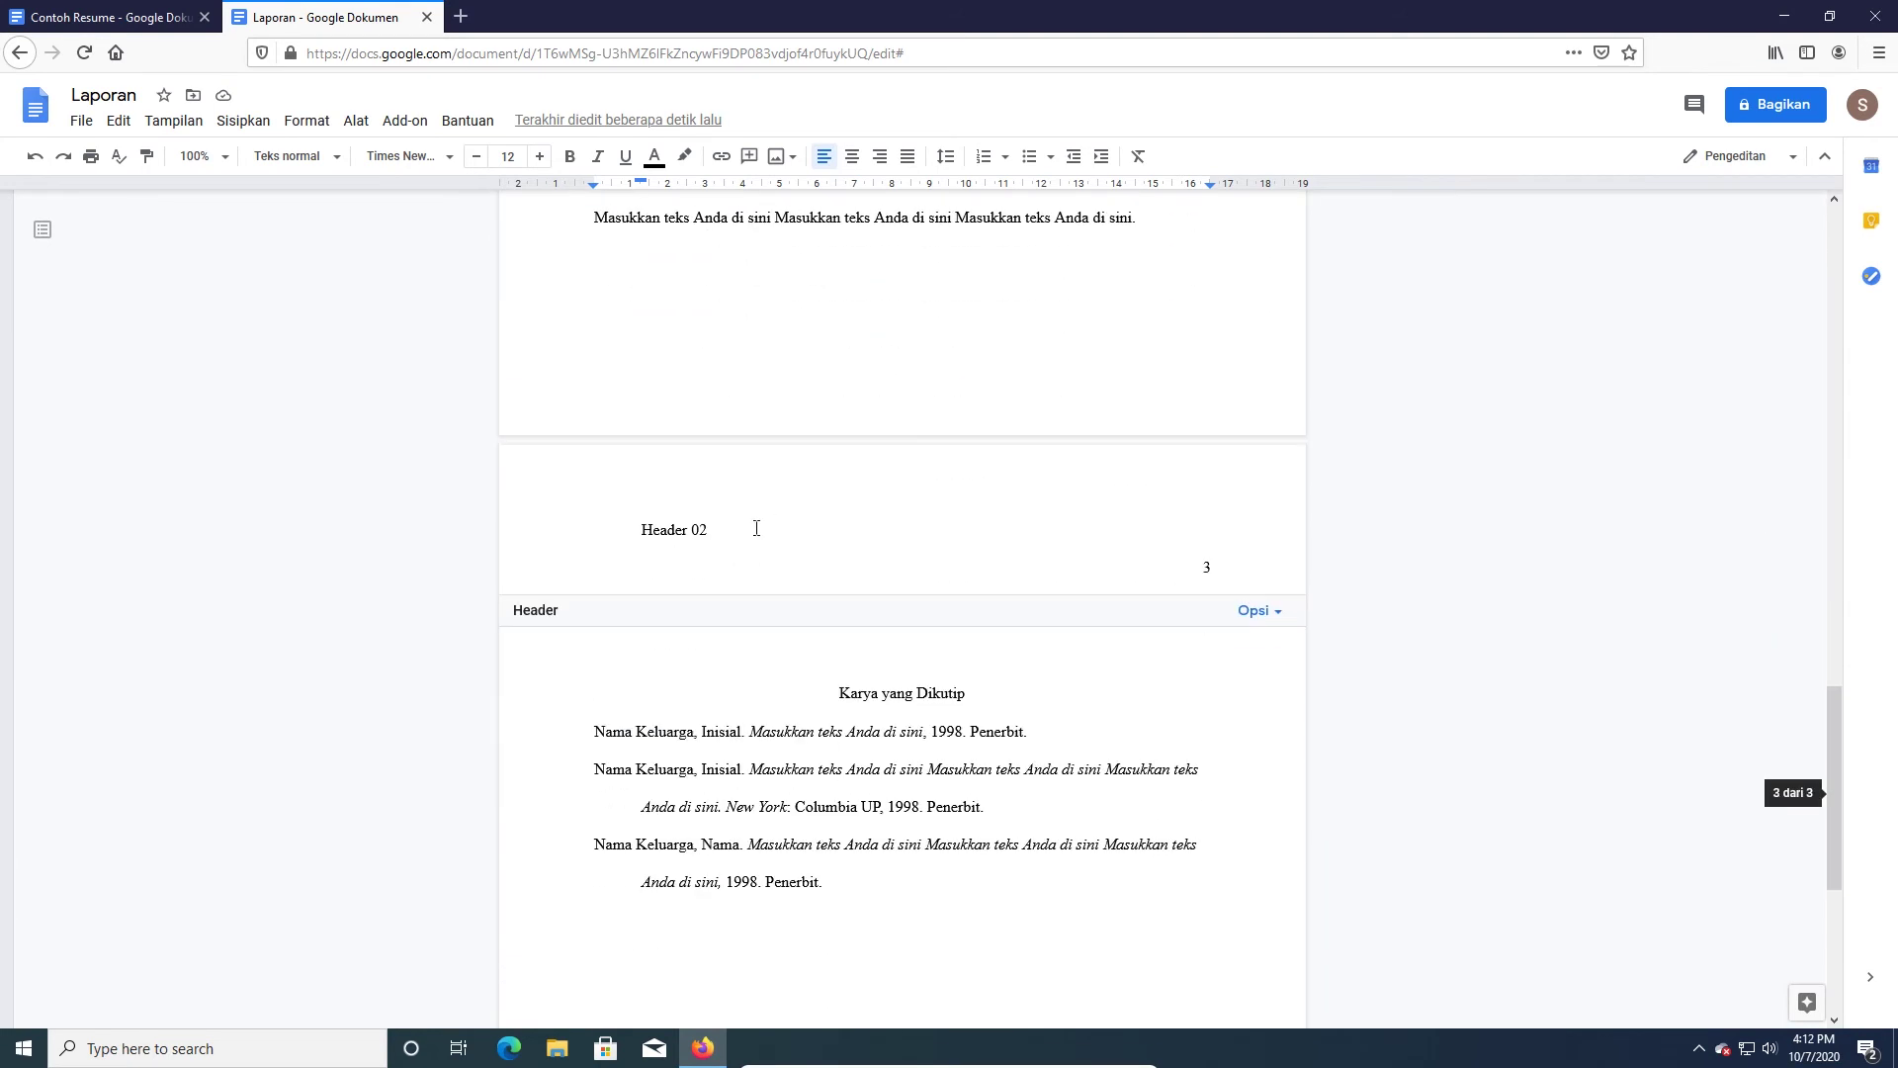
{"action": "scroll", "coordinate": [757, 529], "scroll_direction": "up", "scroll_amount": 15}
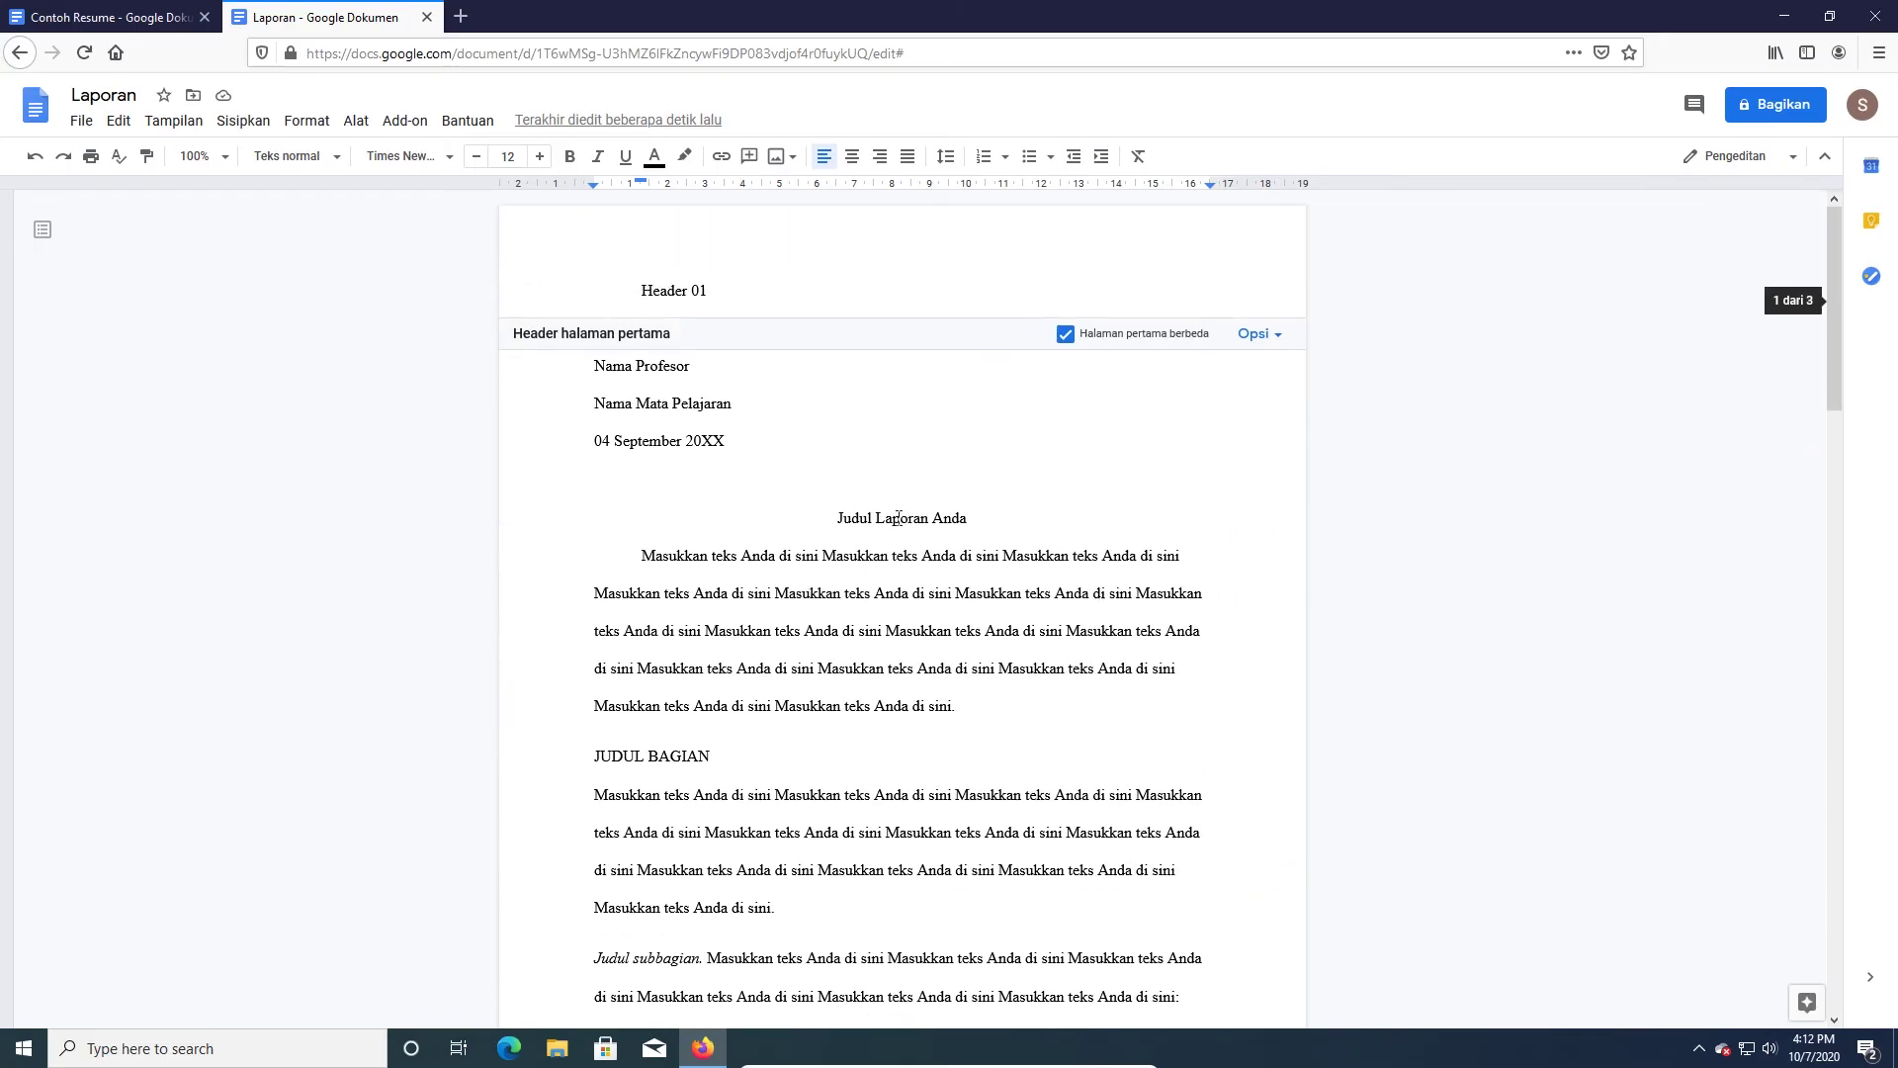
- Add a first-page footer on page 1 reading "Footer 01" and return to the body text
{"action": "scroll", "coordinate": [1147, 633], "scroll_direction": "down", "scroll_amount": 5}
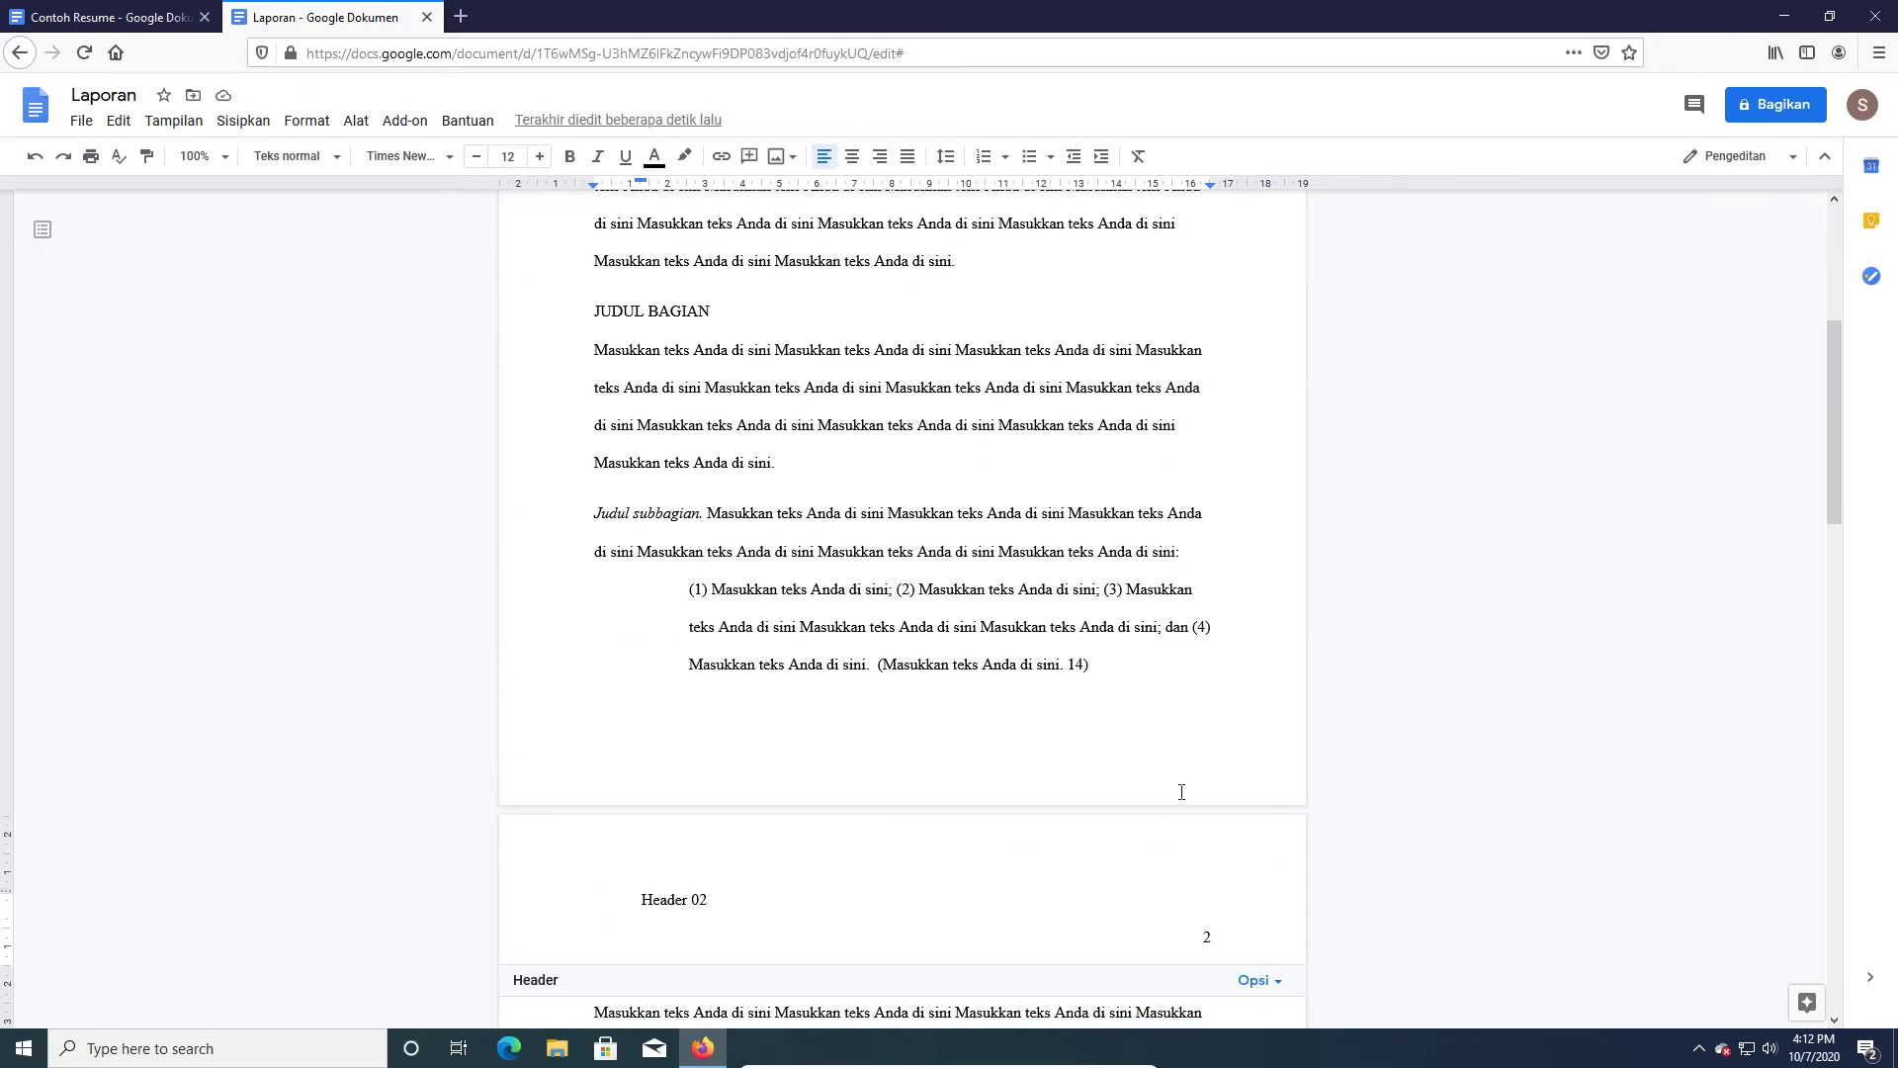
{"action": "left_click", "coordinate": [1191, 760]}
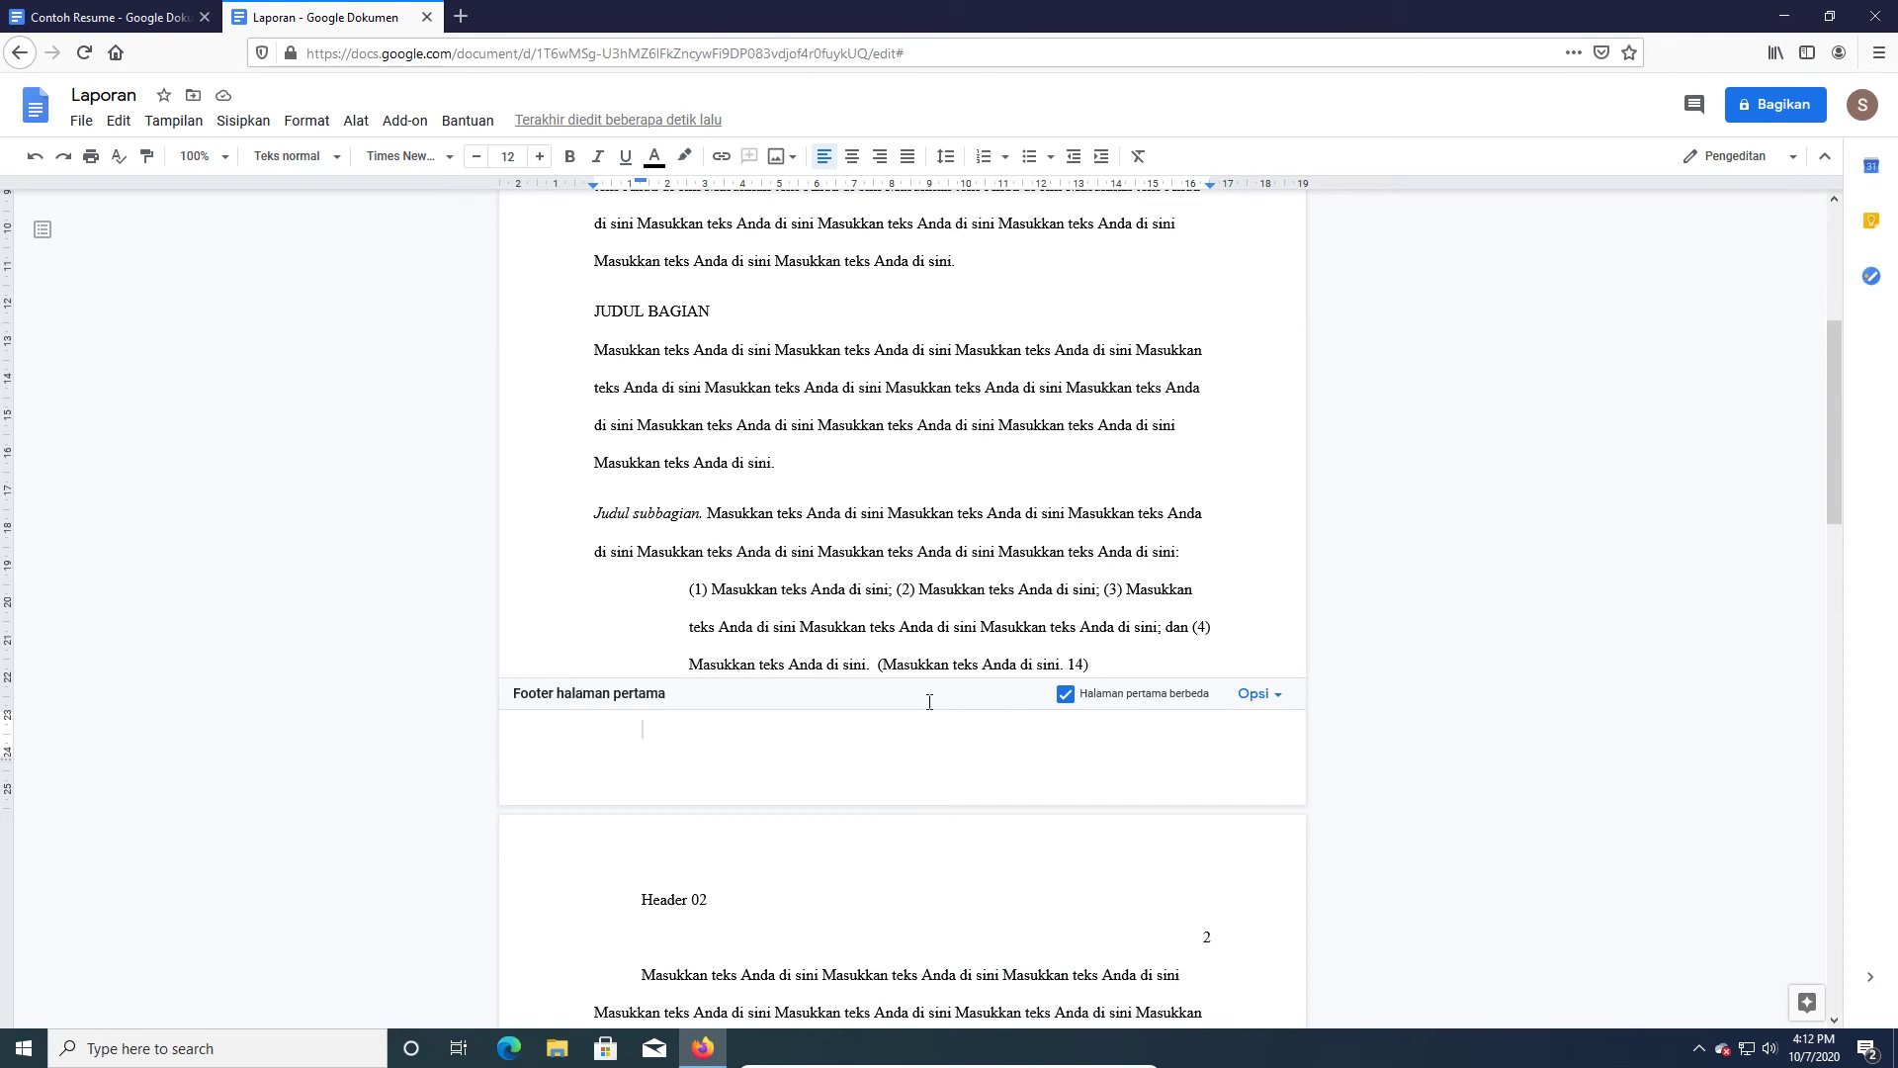
{"action": "type", "text": "F"}
{"action": "left_click", "coordinate": [846, 597]}
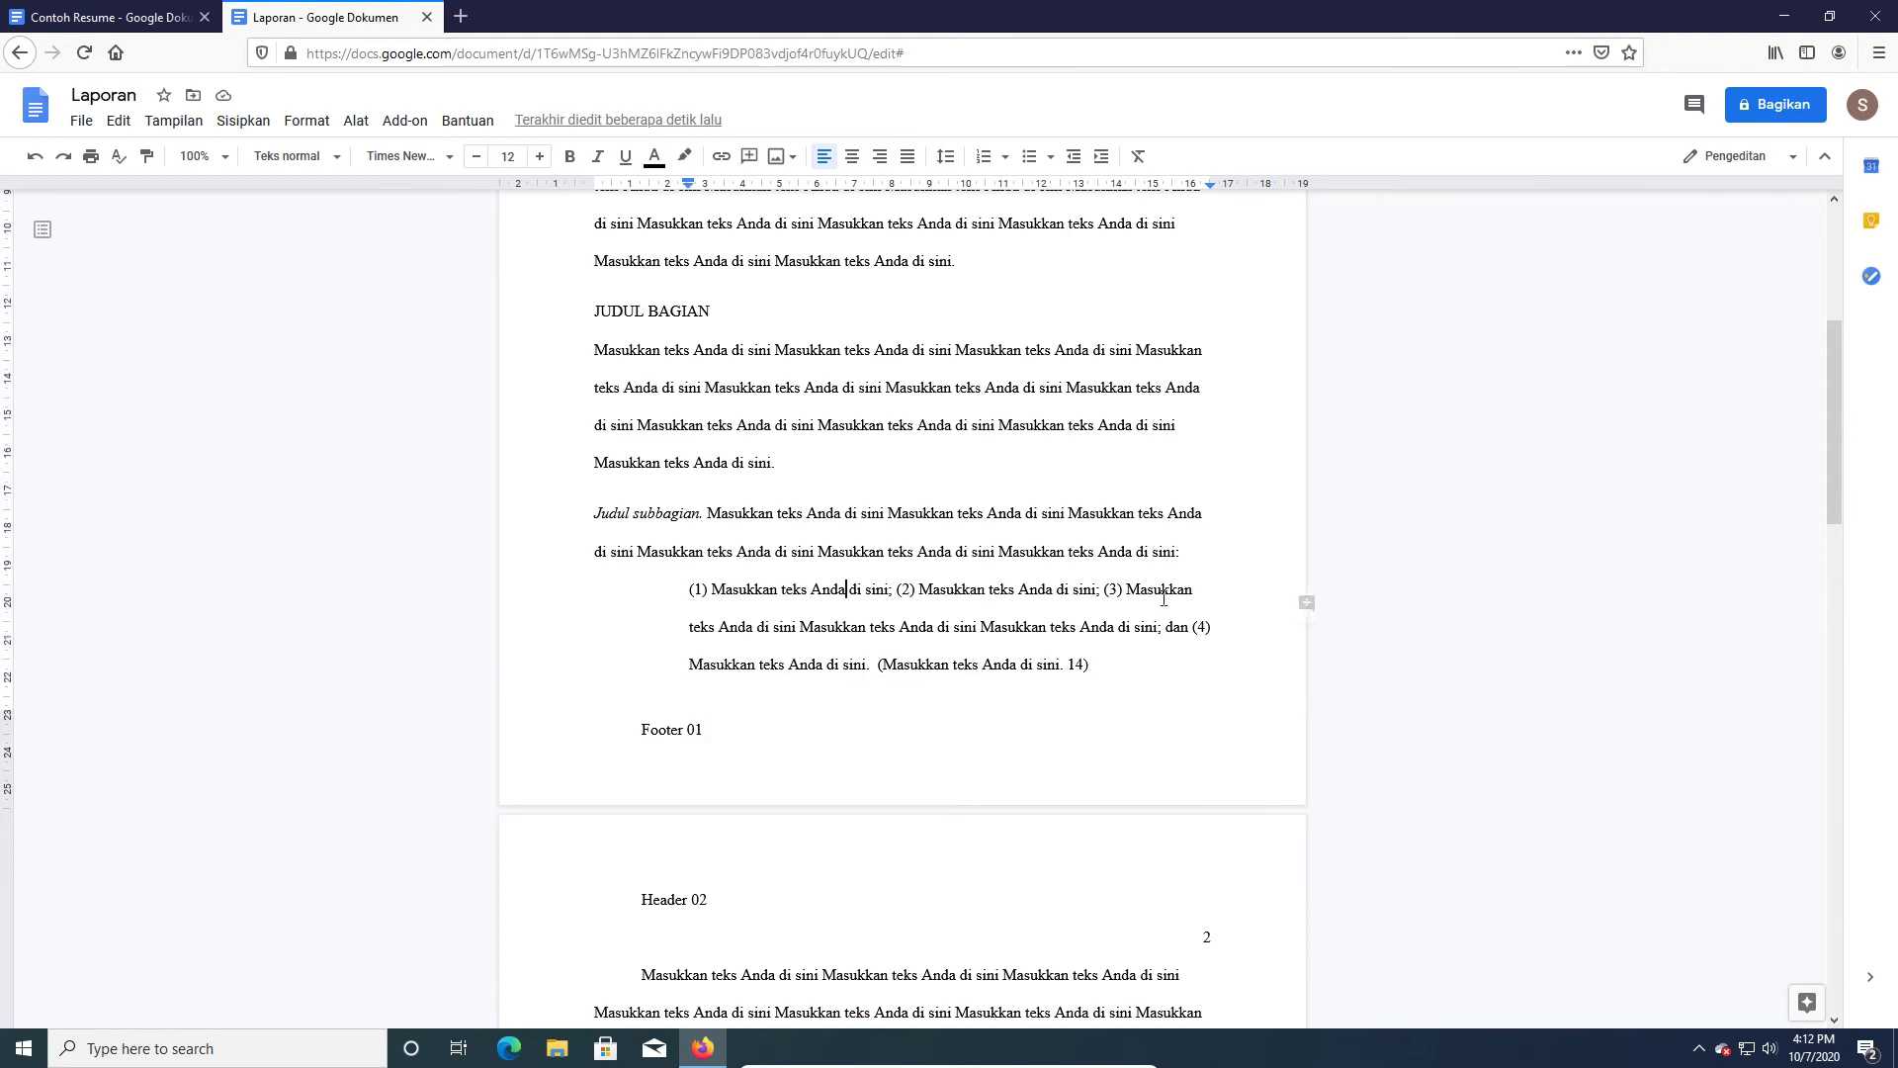
- Enter "Footer Berikutnya" as the footer for the pages after the first, and check it on pages 2 and 3
{"action": "scroll", "coordinate": [1209, 597], "scroll_direction": "down", "scroll_amount": 18}
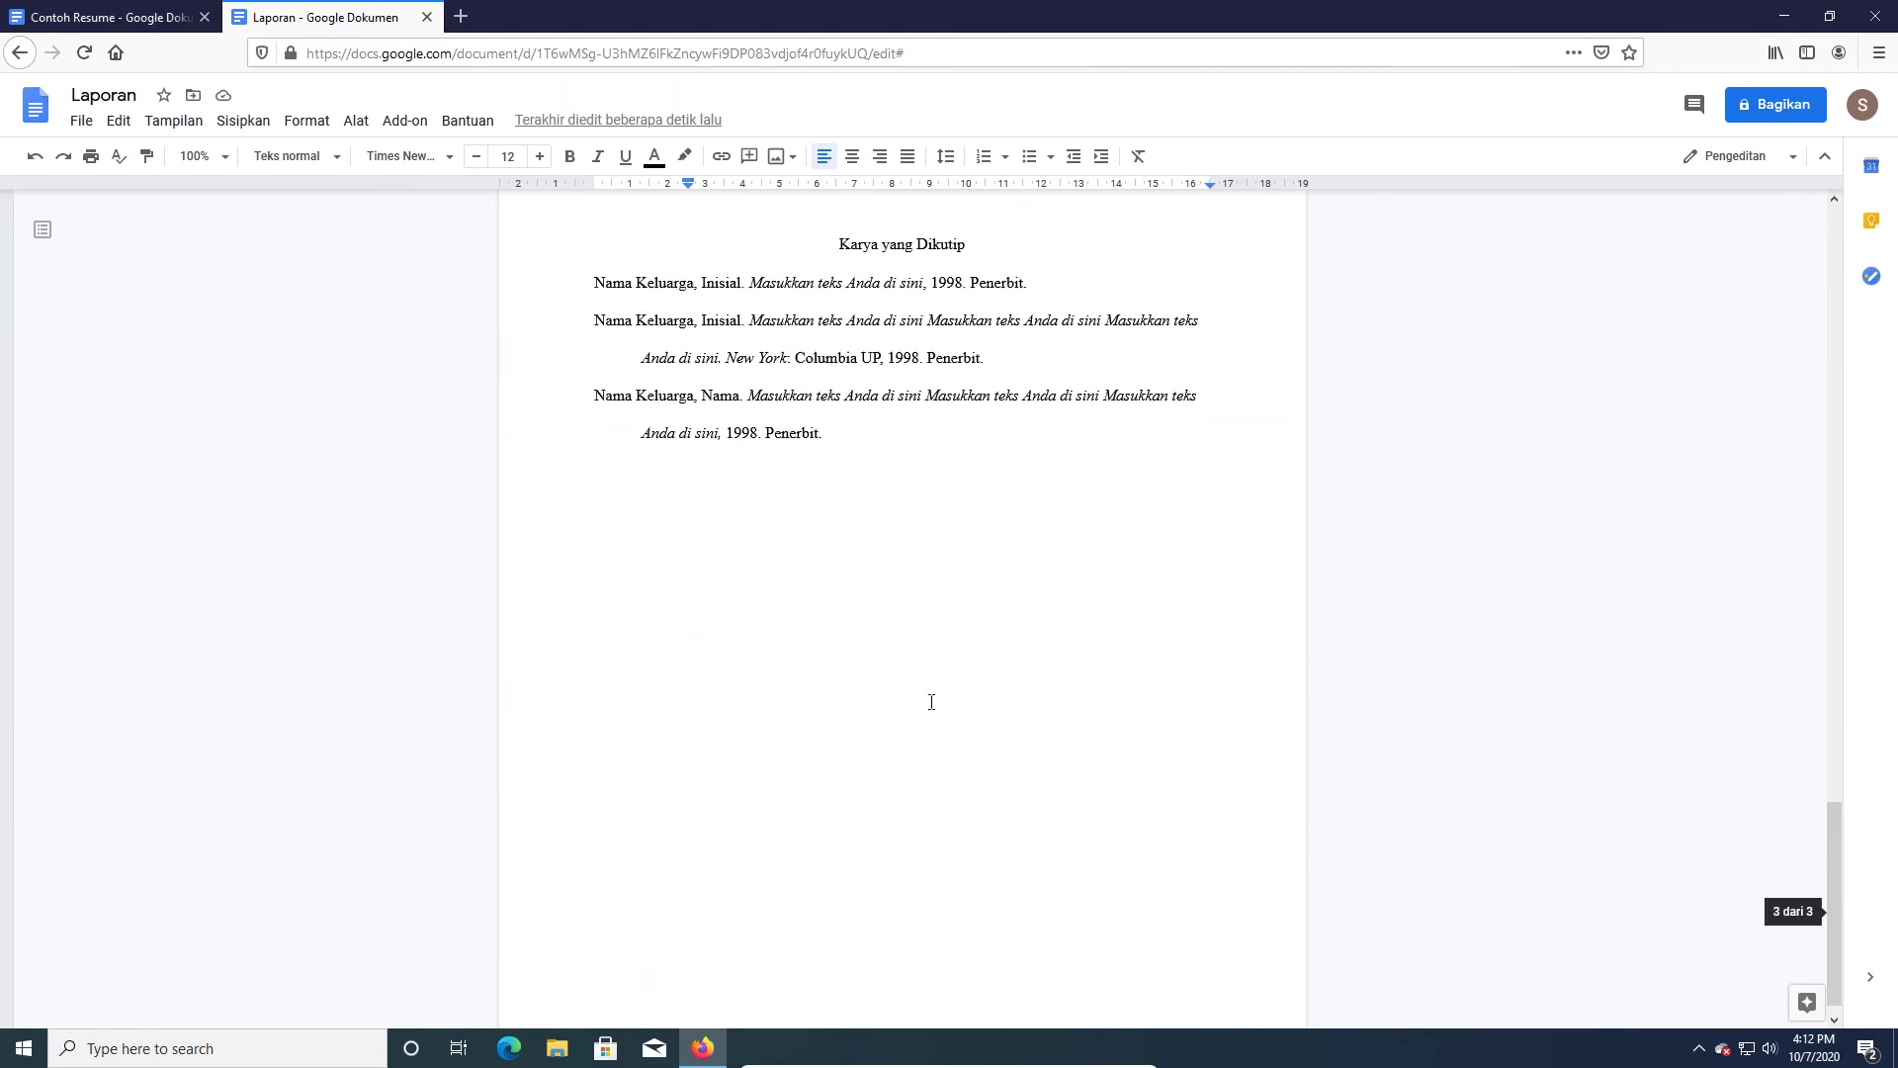
{"action": "scroll", "coordinate": [860, 642], "scroll_direction": "up", "scroll_amount": 8}
{"action": "scroll", "coordinate": [842, 732], "scroll_direction": "down", "scroll_amount": 2}
{"action": "scroll", "coordinate": [821, 494], "scroll_direction": "up", "scroll_amount": 8}
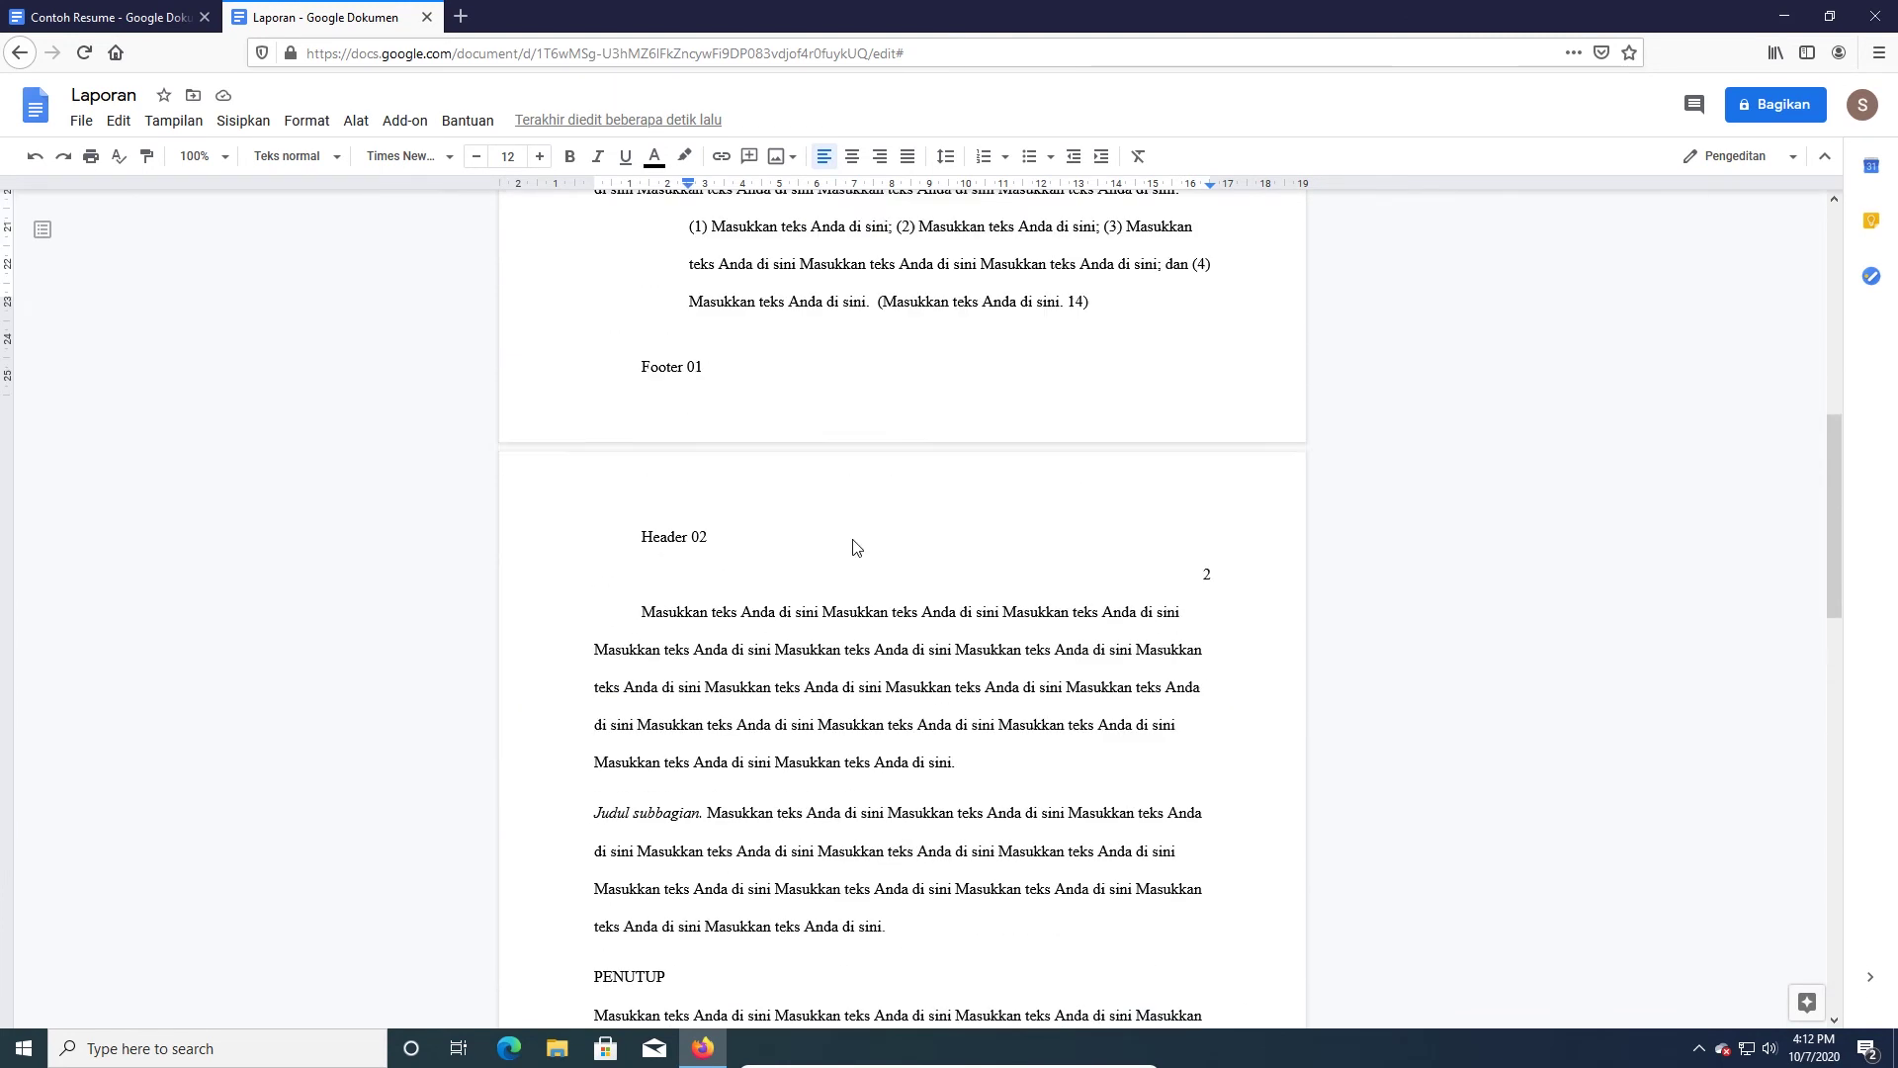
{"action": "left_click", "coordinate": [801, 461]}
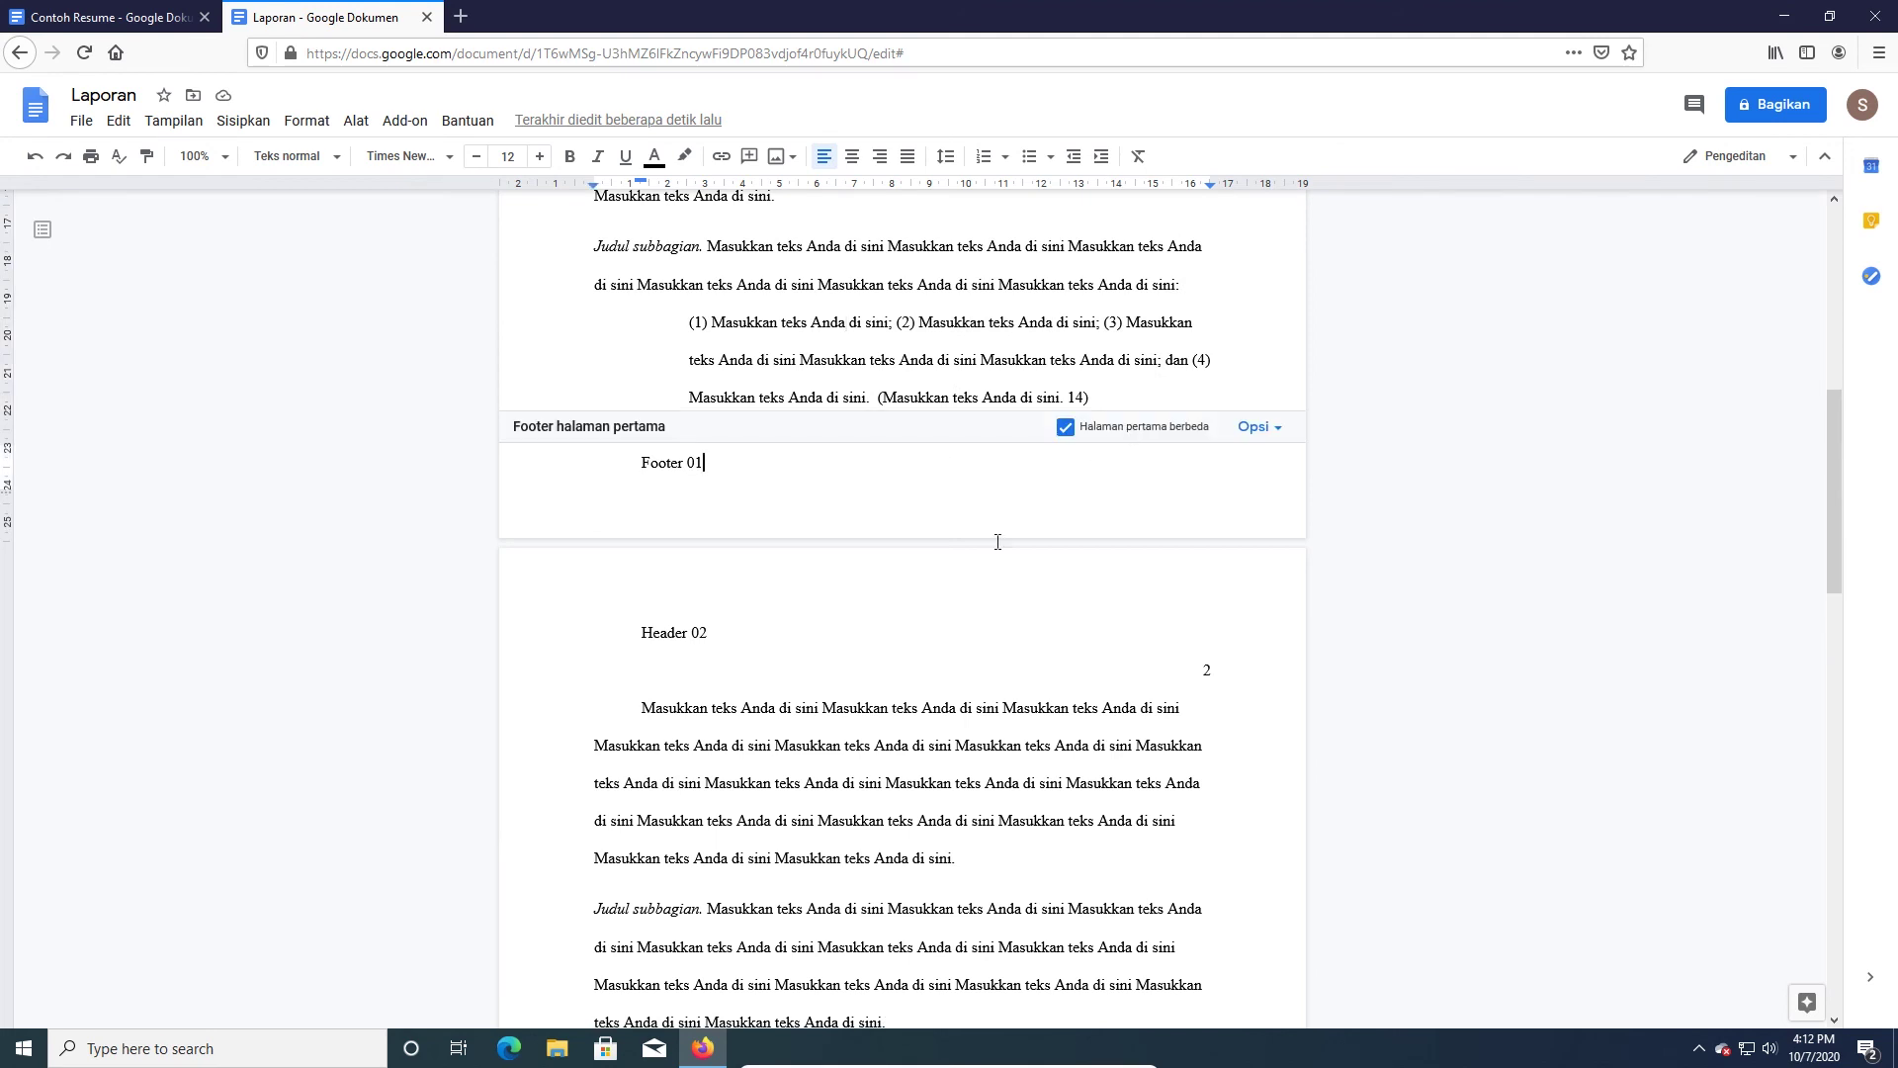
{"action": "scroll", "coordinate": [890, 584], "scroll_direction": "down", "scroll_amount": 12}
{"action": "left_click", "coordinate": [712, 491]}
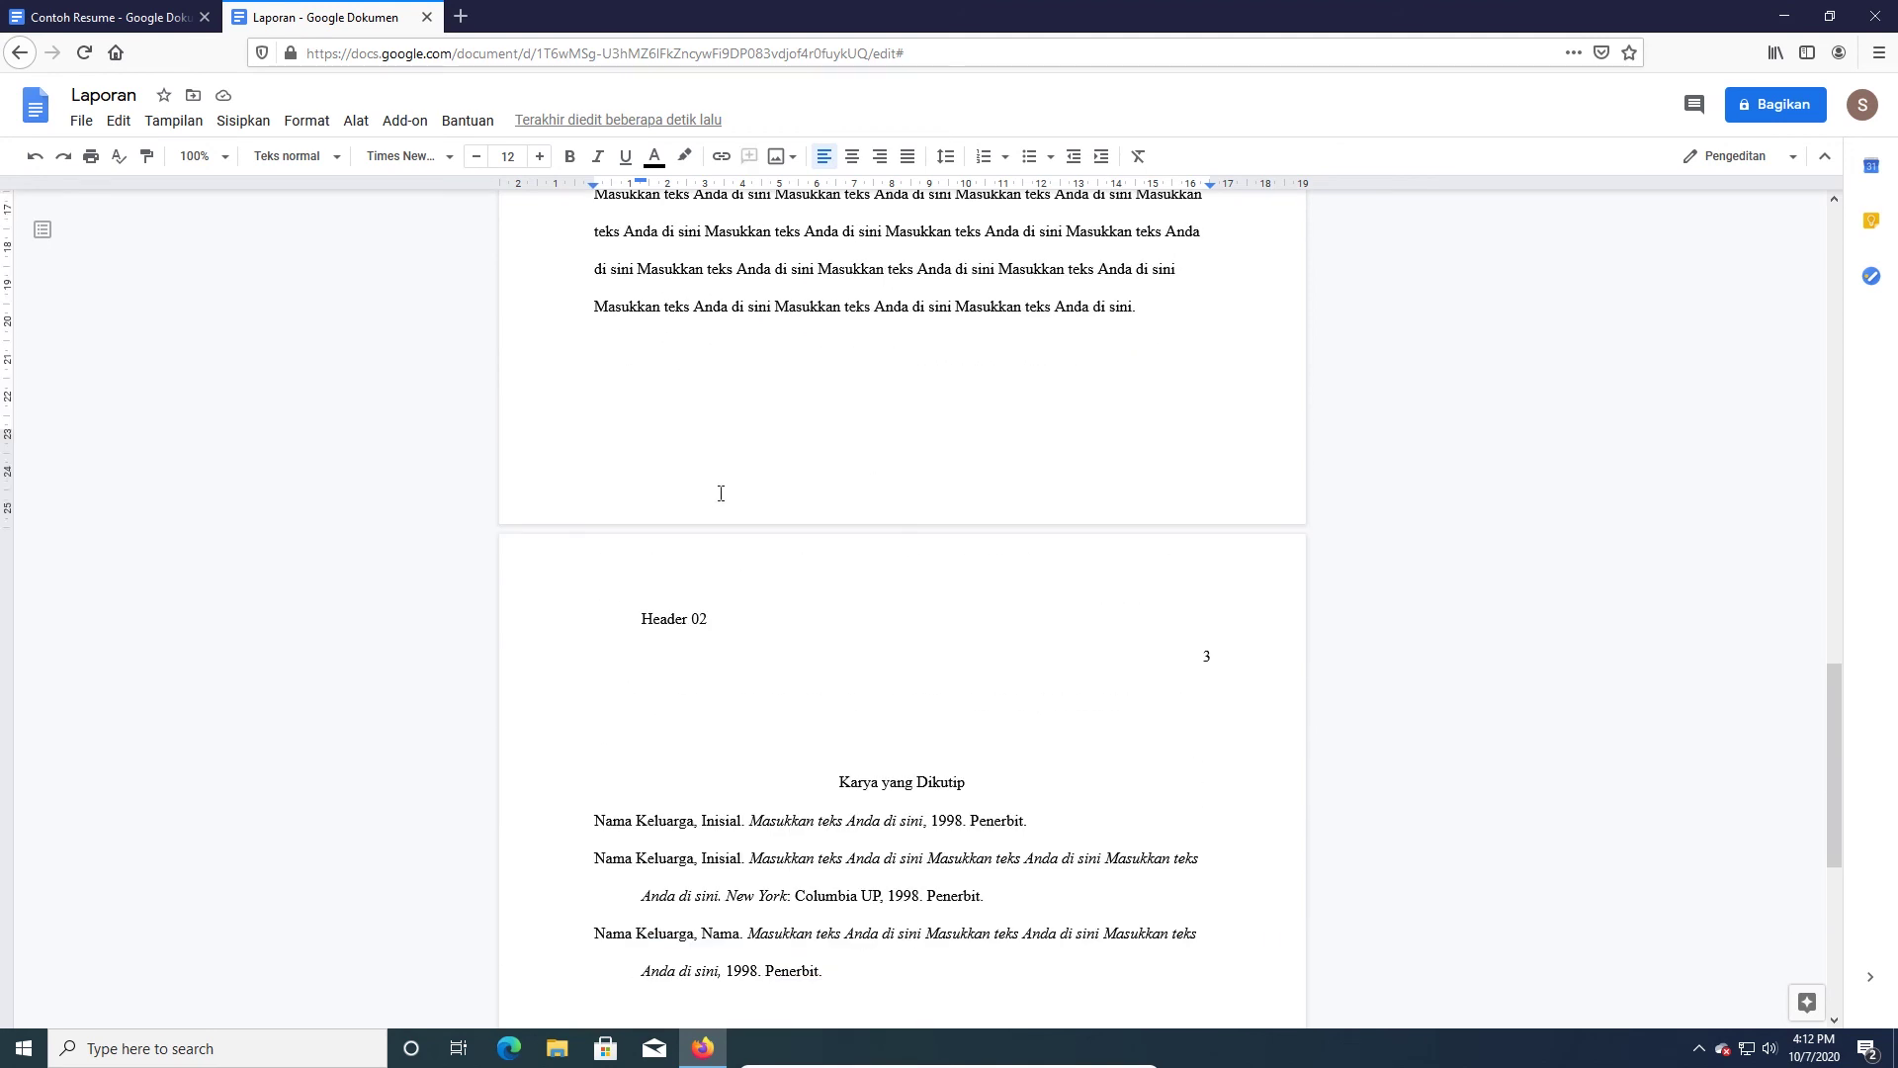
{"action": "type", "text": "Footer Beriku"}
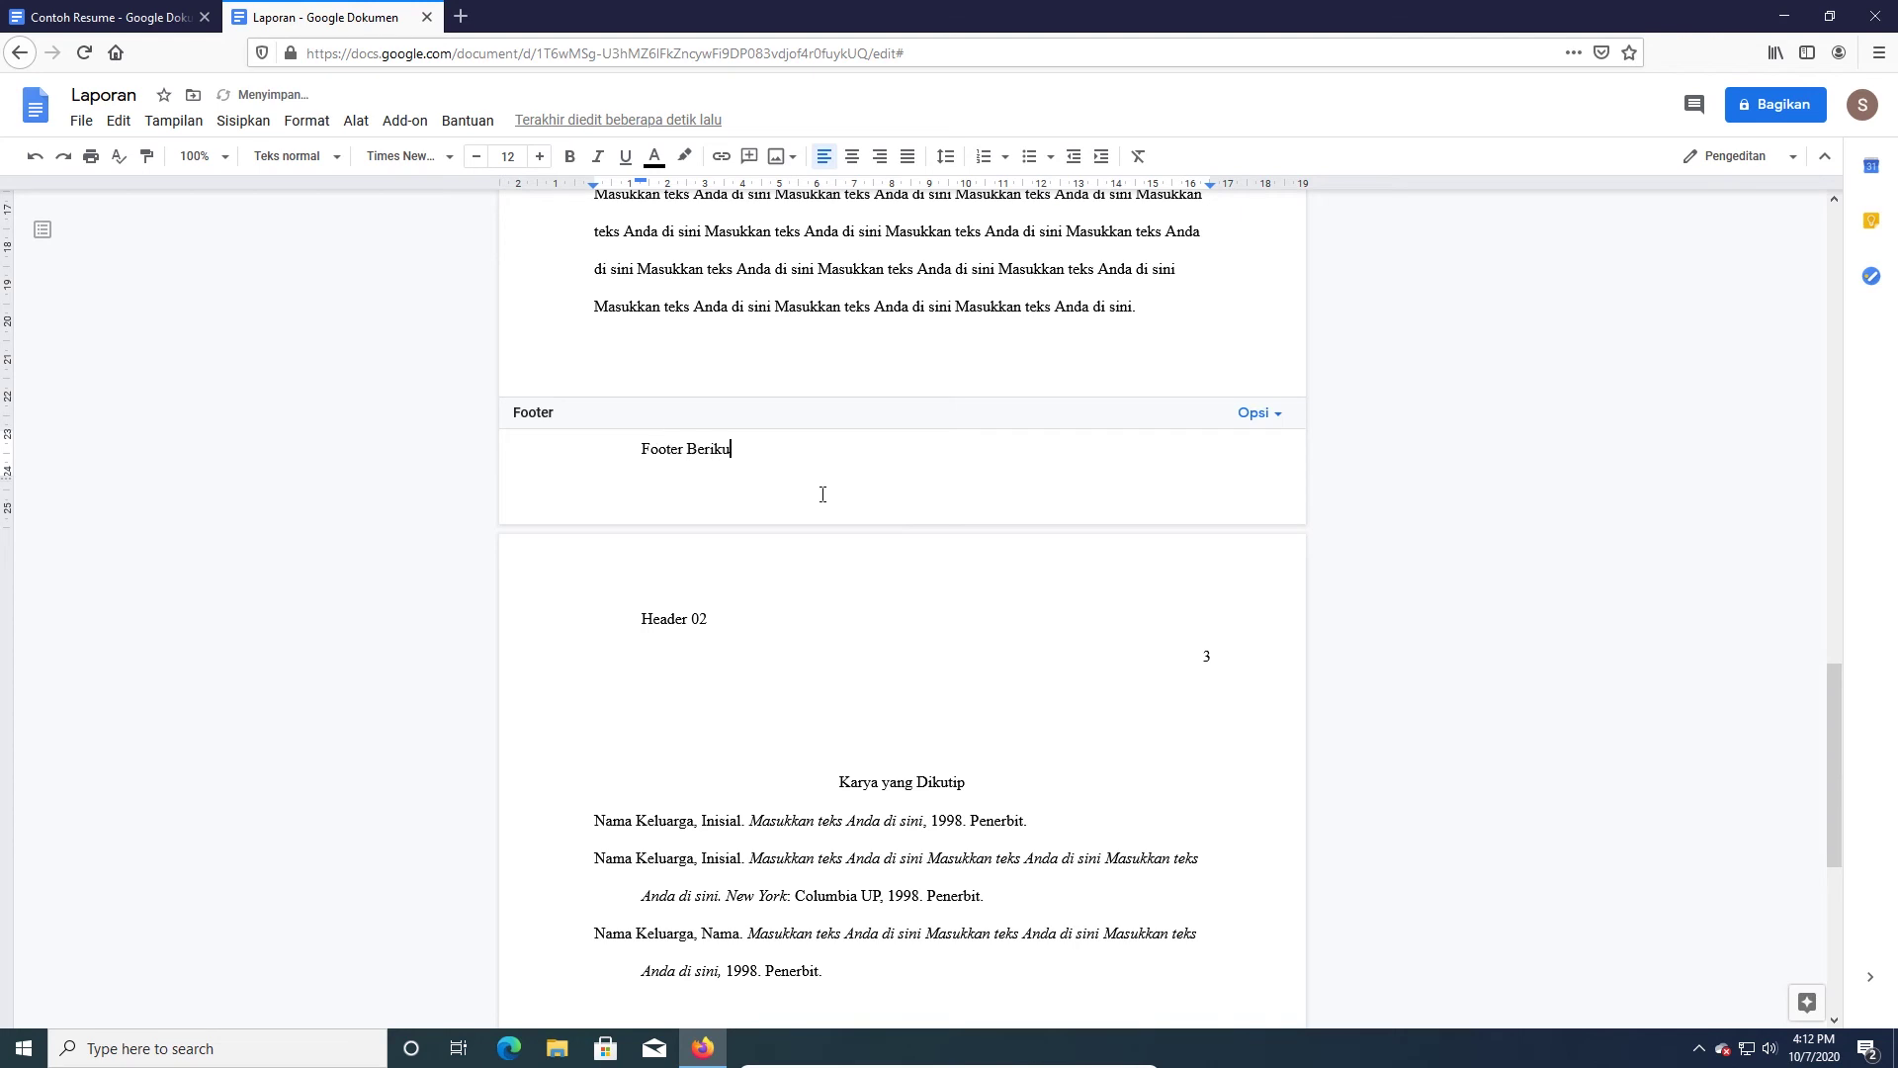
{"action": "left_click", "coordinate": [866, 377]}
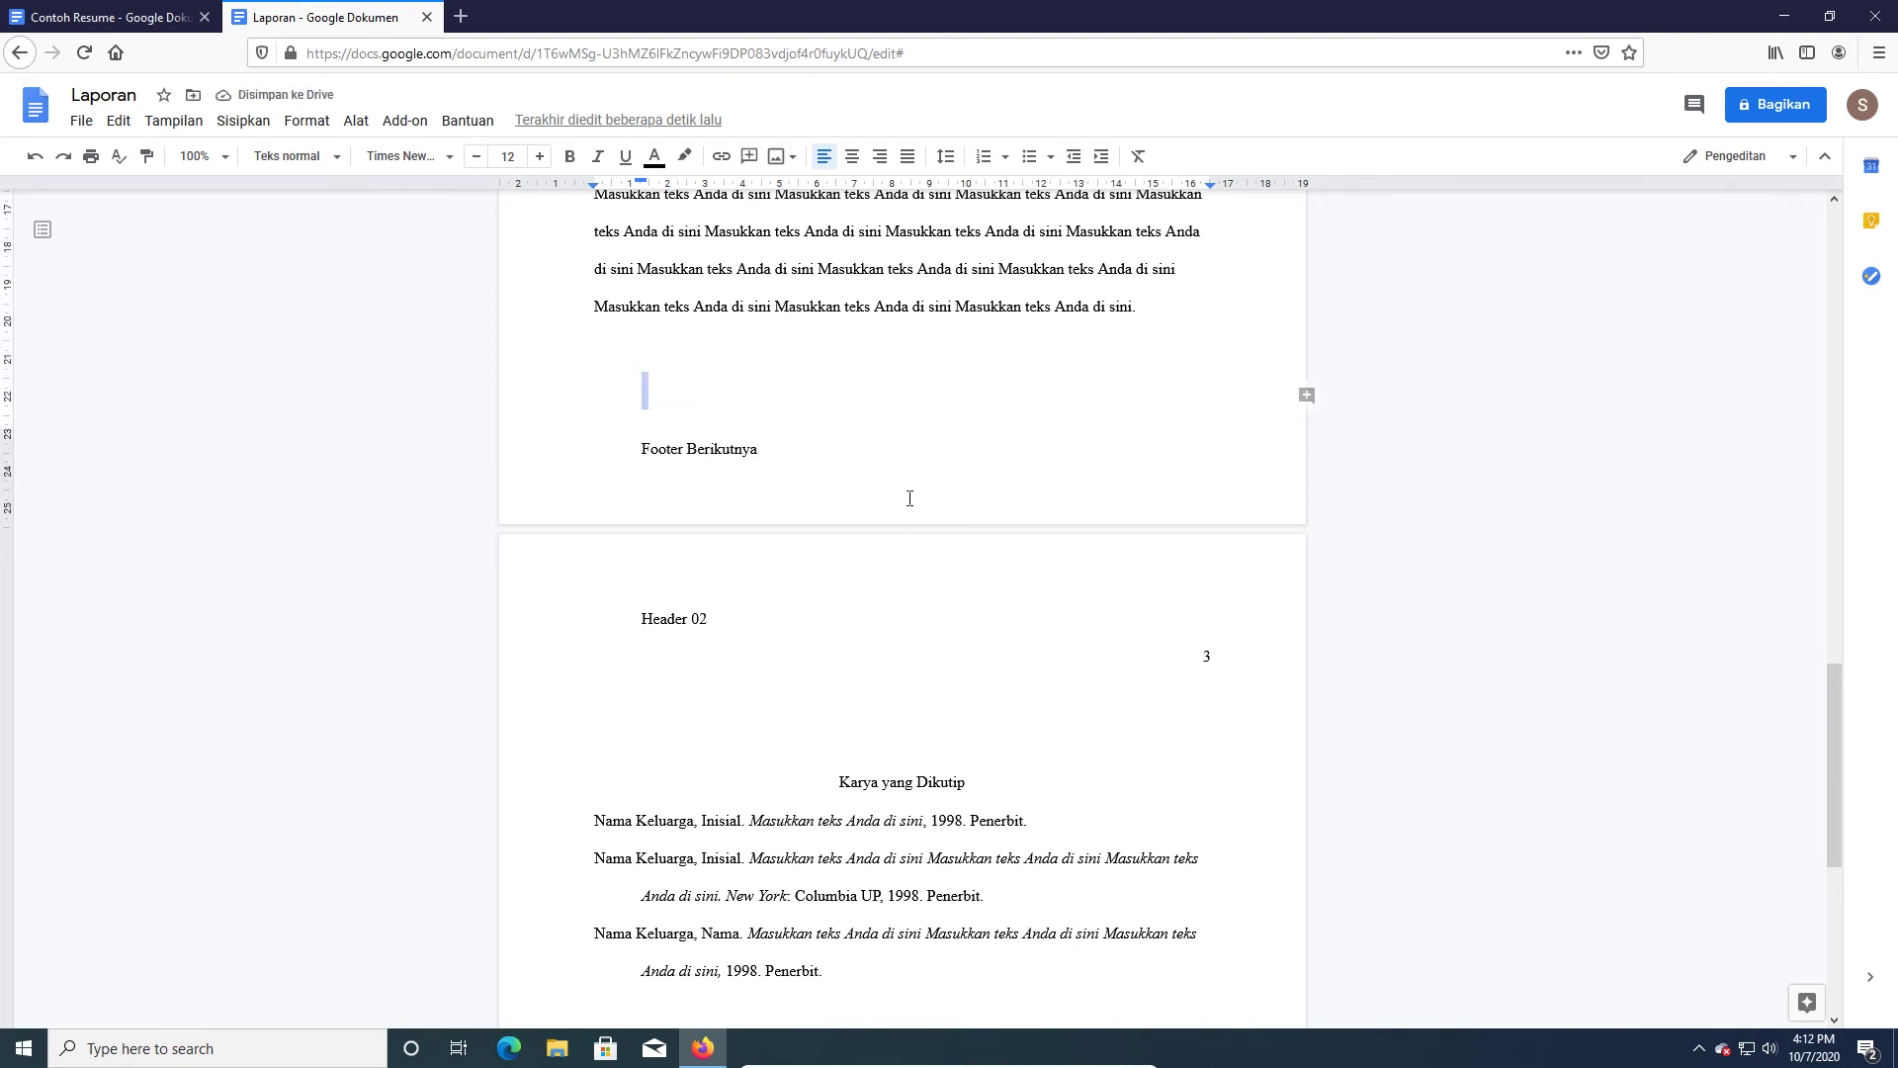
{"action": "scroll", "coordinate": [890, 474], "scroll_direction": "down", "scroll_amount": 5}
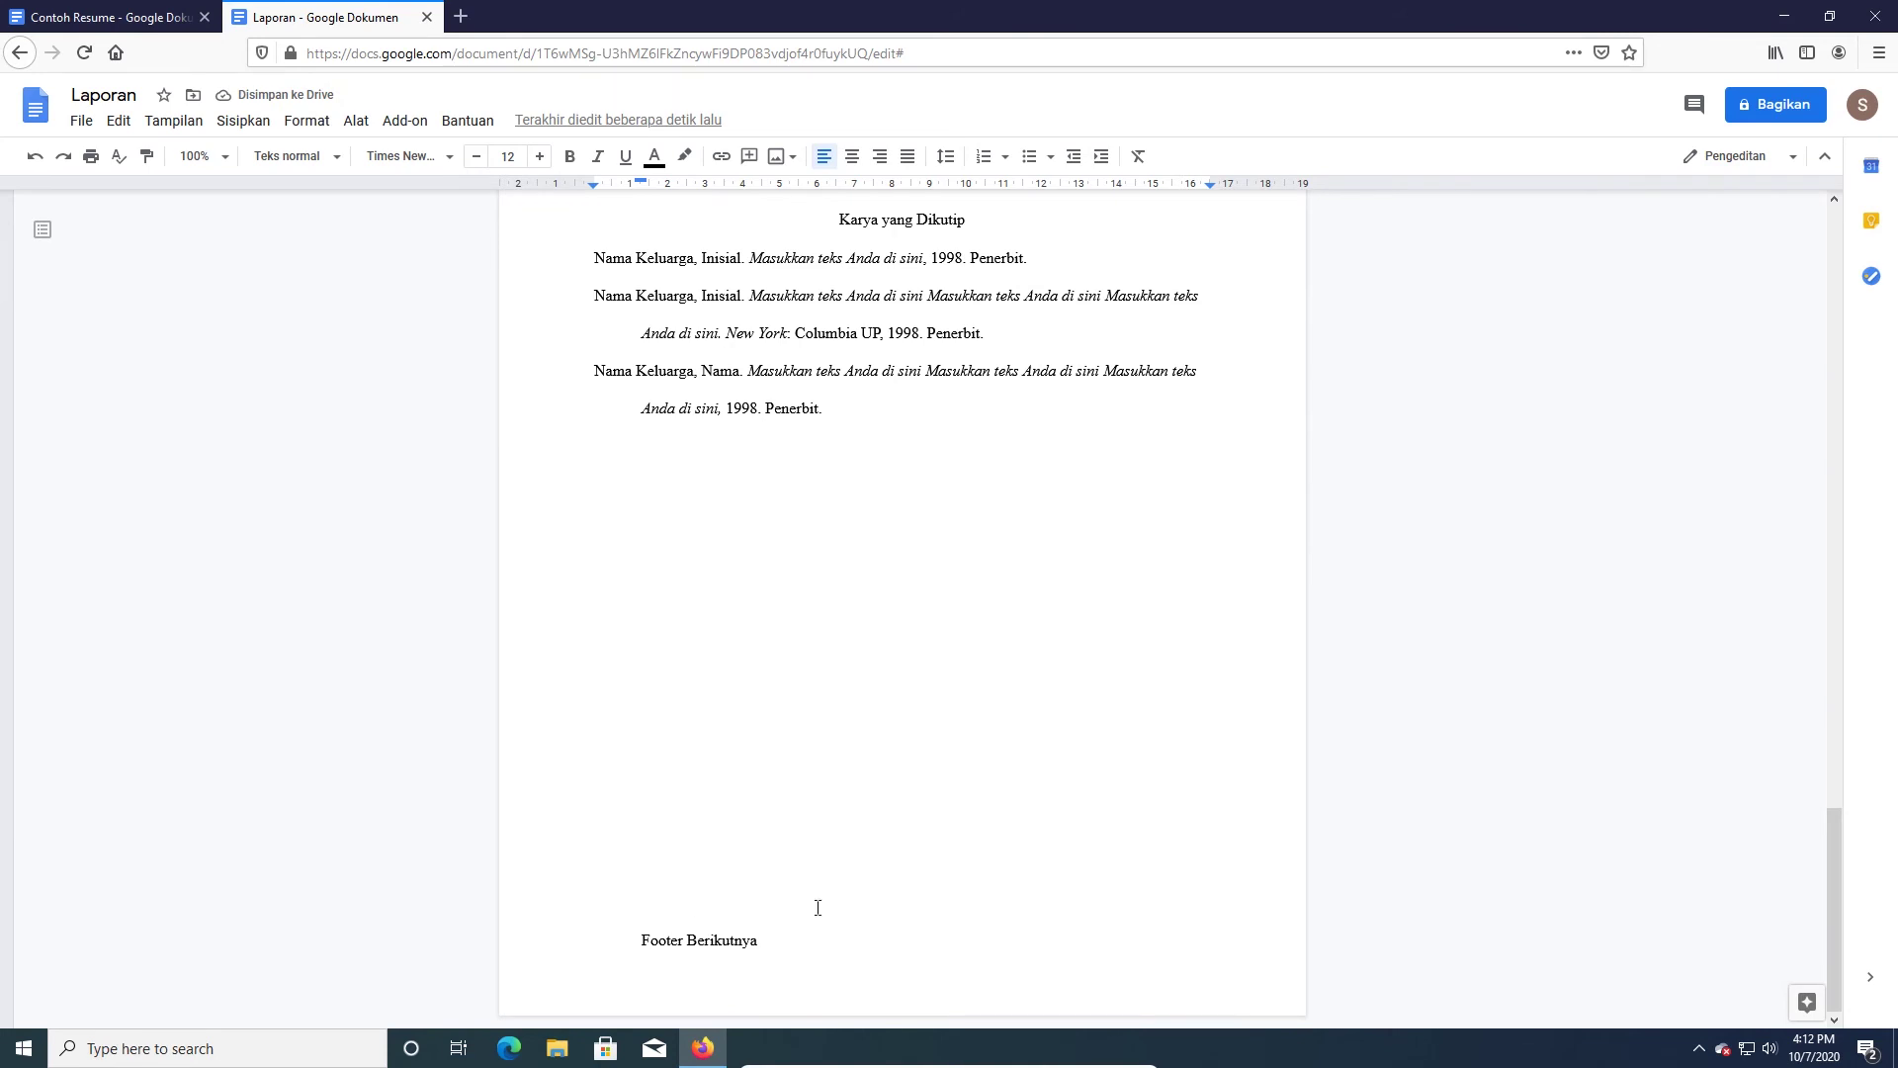
{"action": "scroll", "coordinate": [791, 930], "scroll_direction": "up", "scroll_amount": 15}
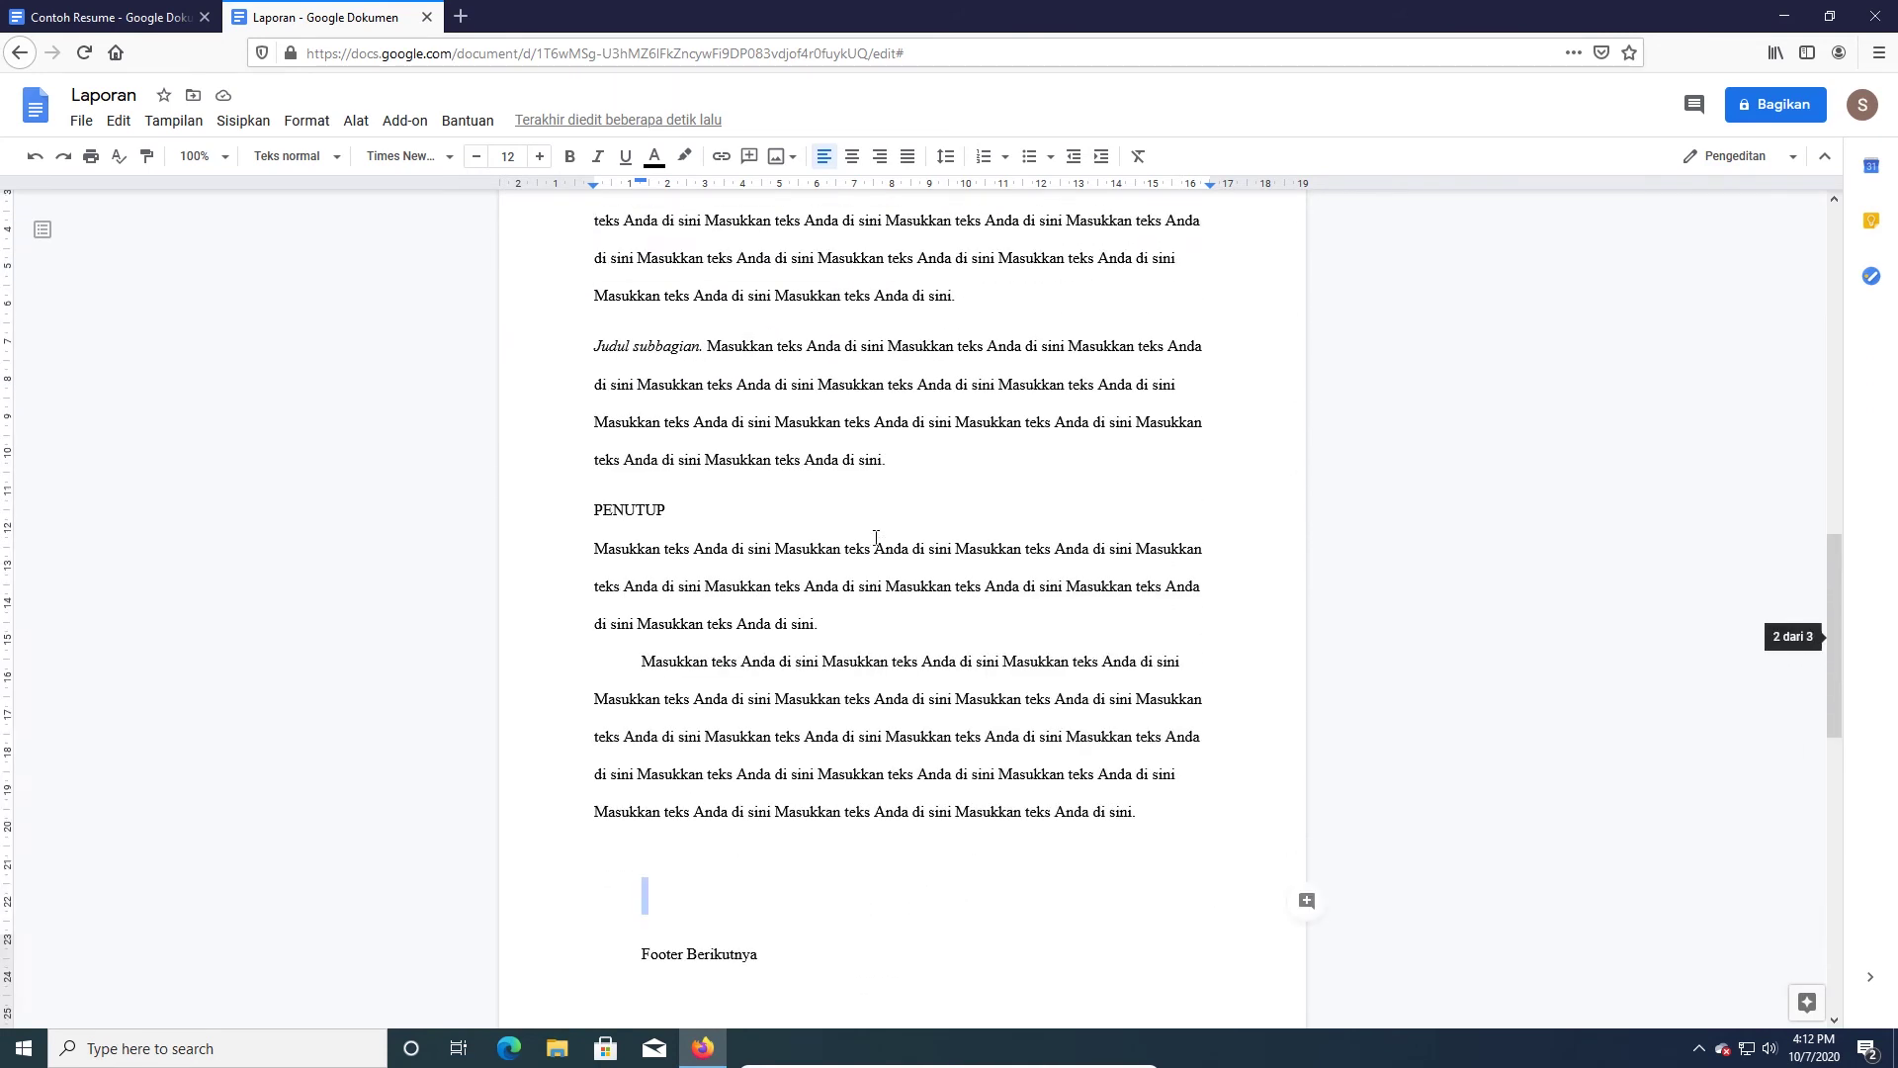
{"action": "scroll", "coordinate": [876, 538], "scroll_direction": "up", "scroll_amount": 5}
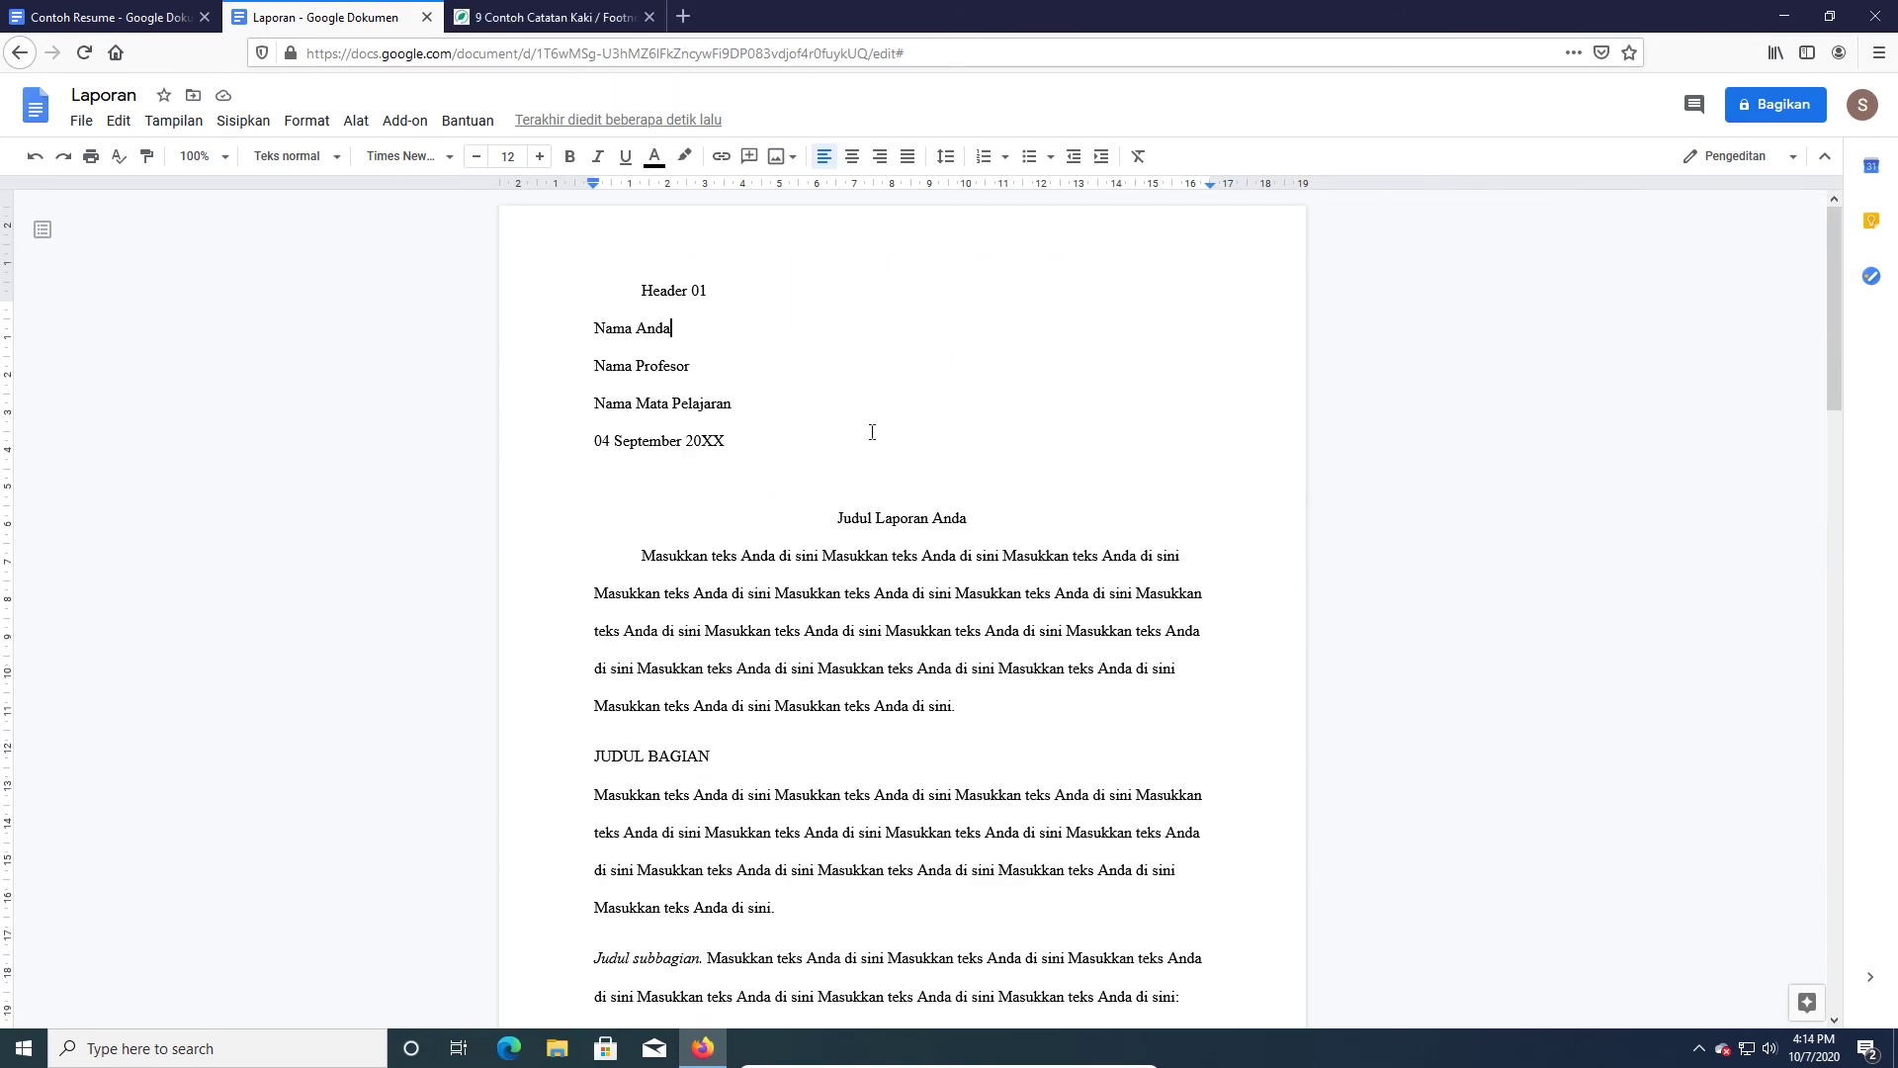
- Insert a footnote after "Nama Anda" and fill it with the Deru Campur Debu citation copied from the footnote examples web page
{"action": "left_click", "coordinate": [293, 125]}
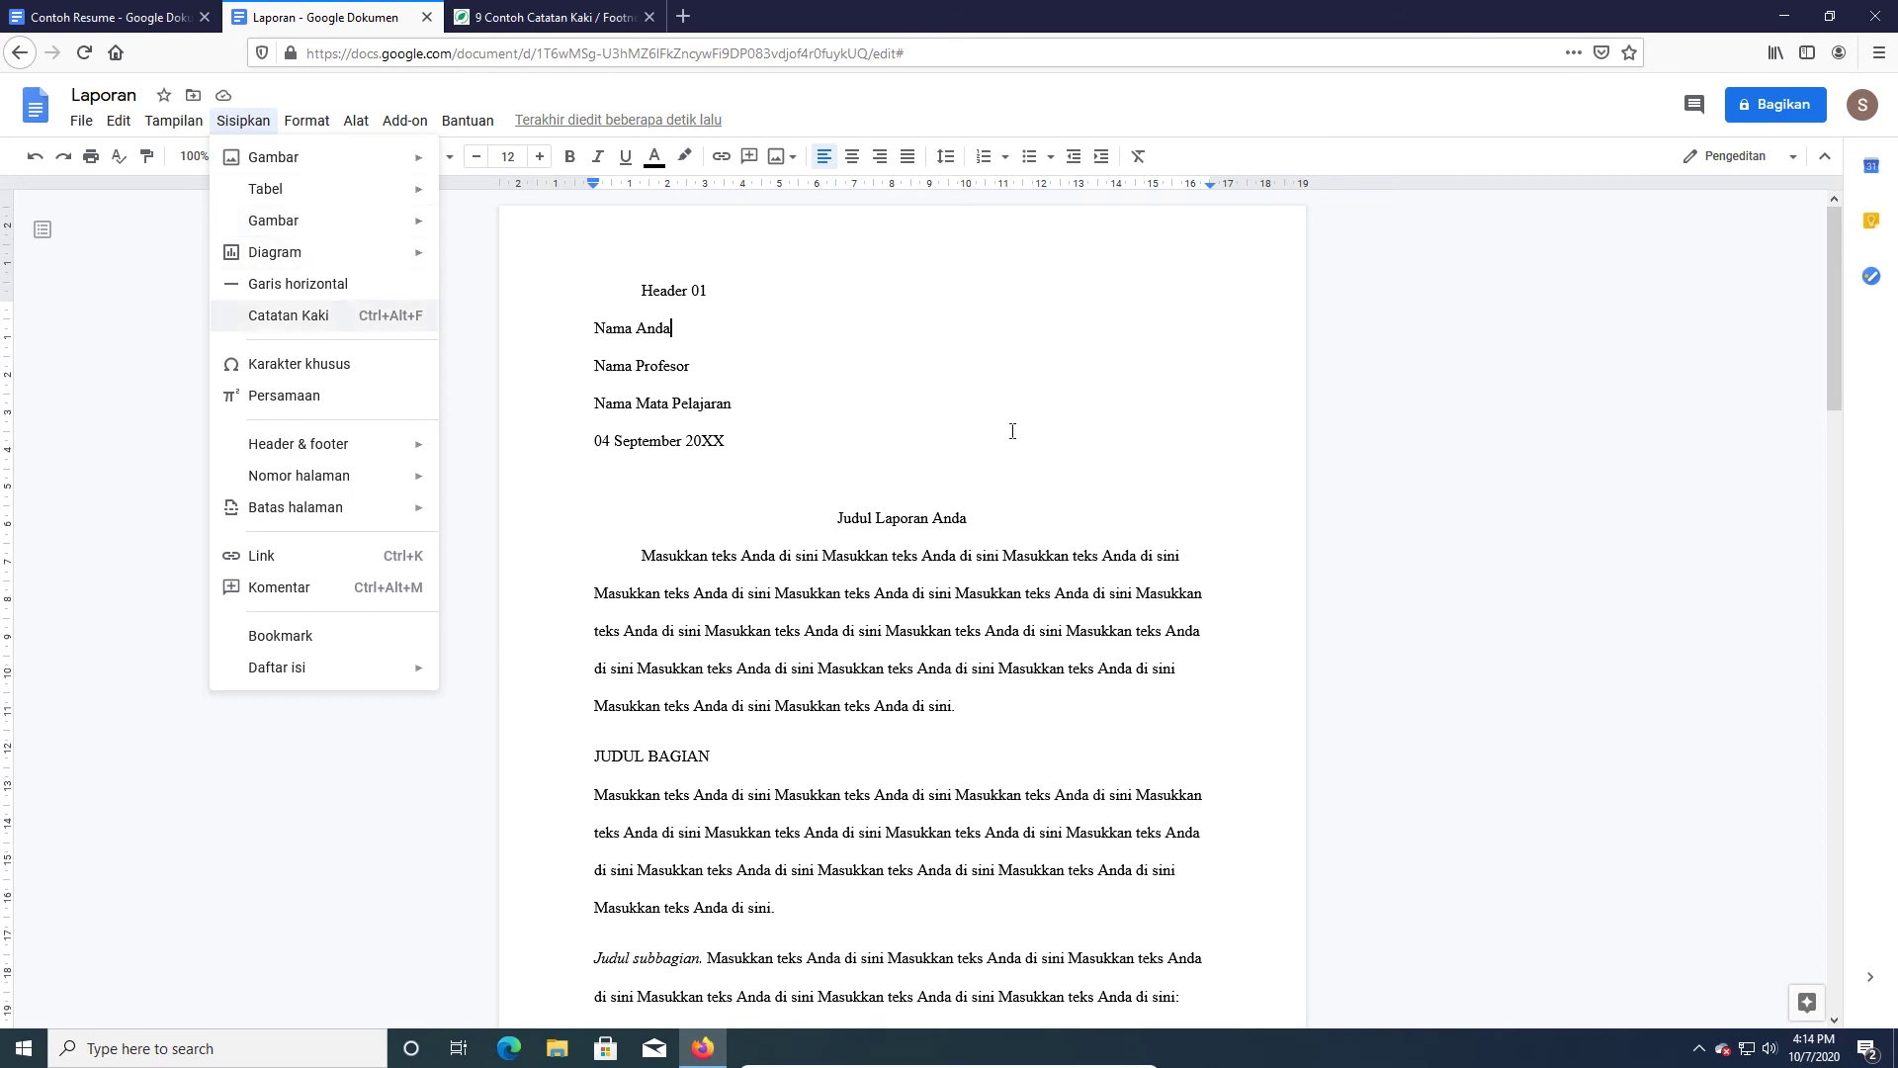
{"action": "key", "text": "Return"}
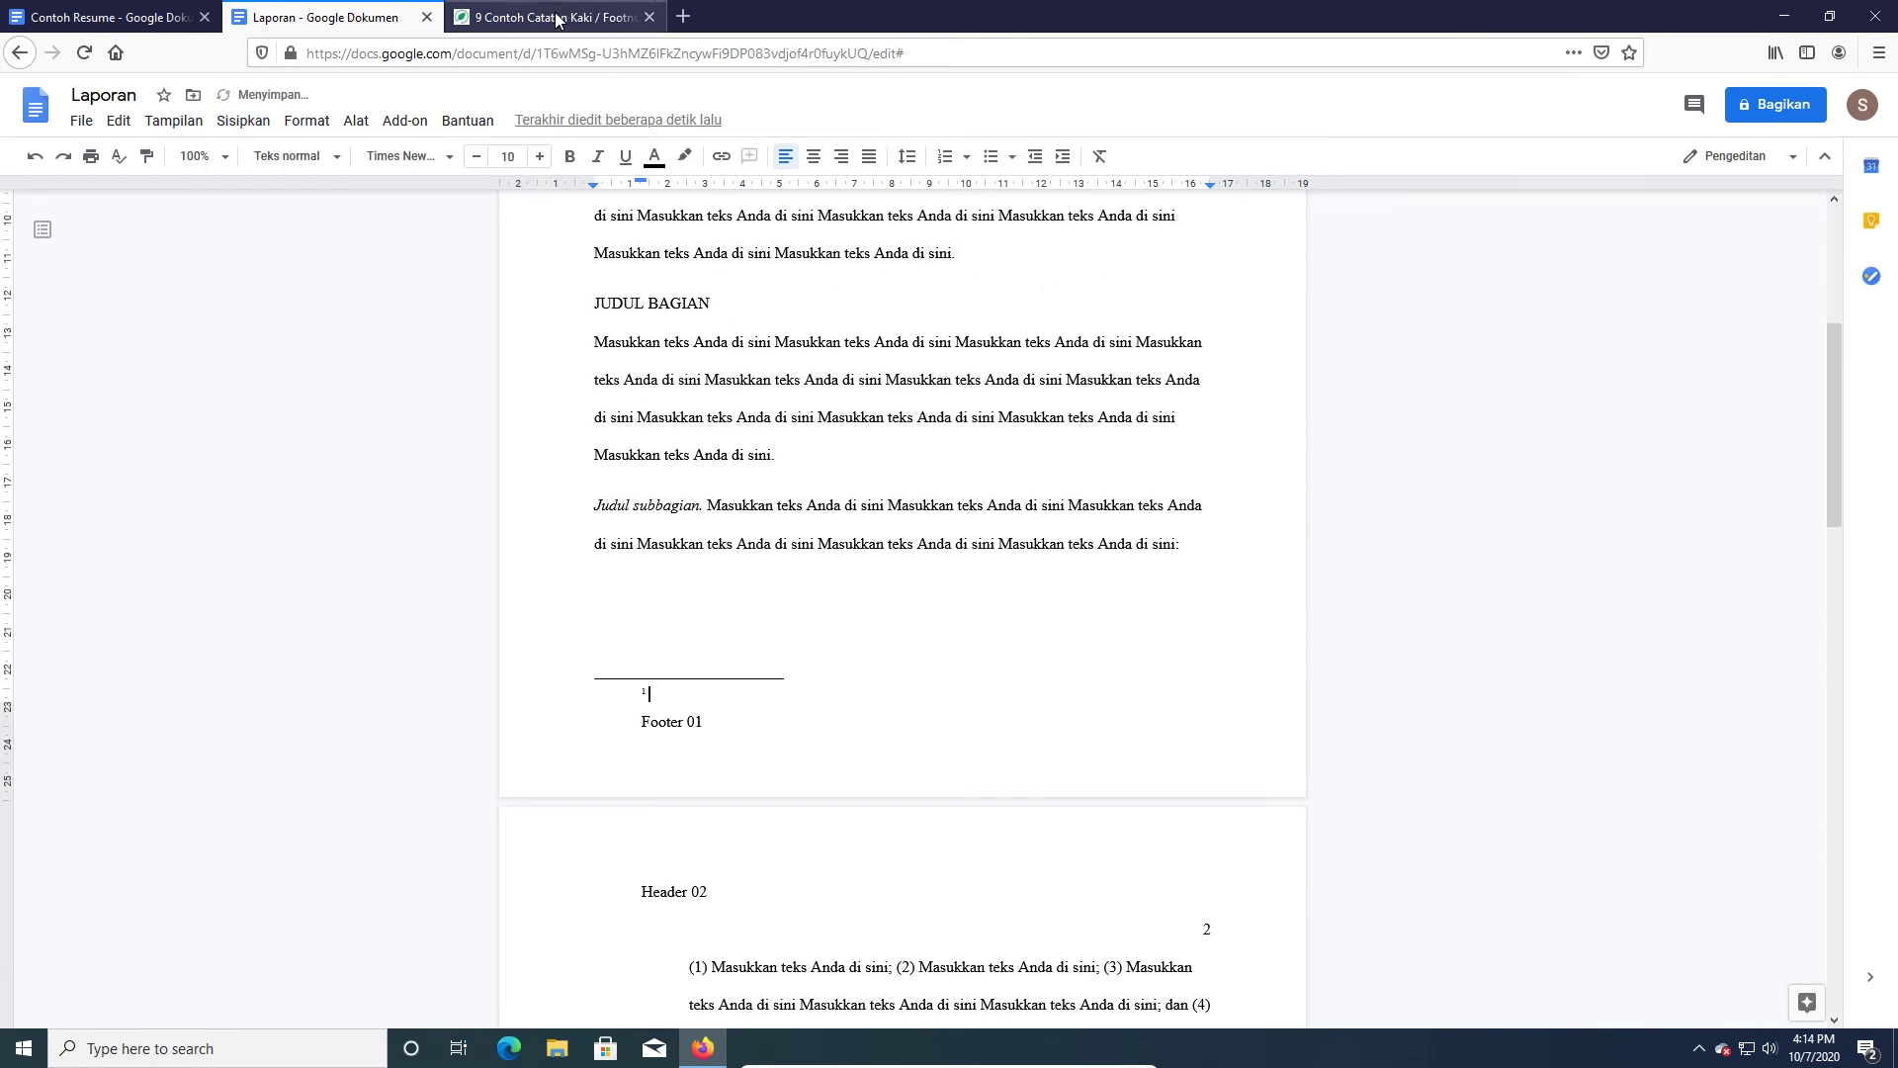
{"action": "left_click", "coordinate": [559, 20]}
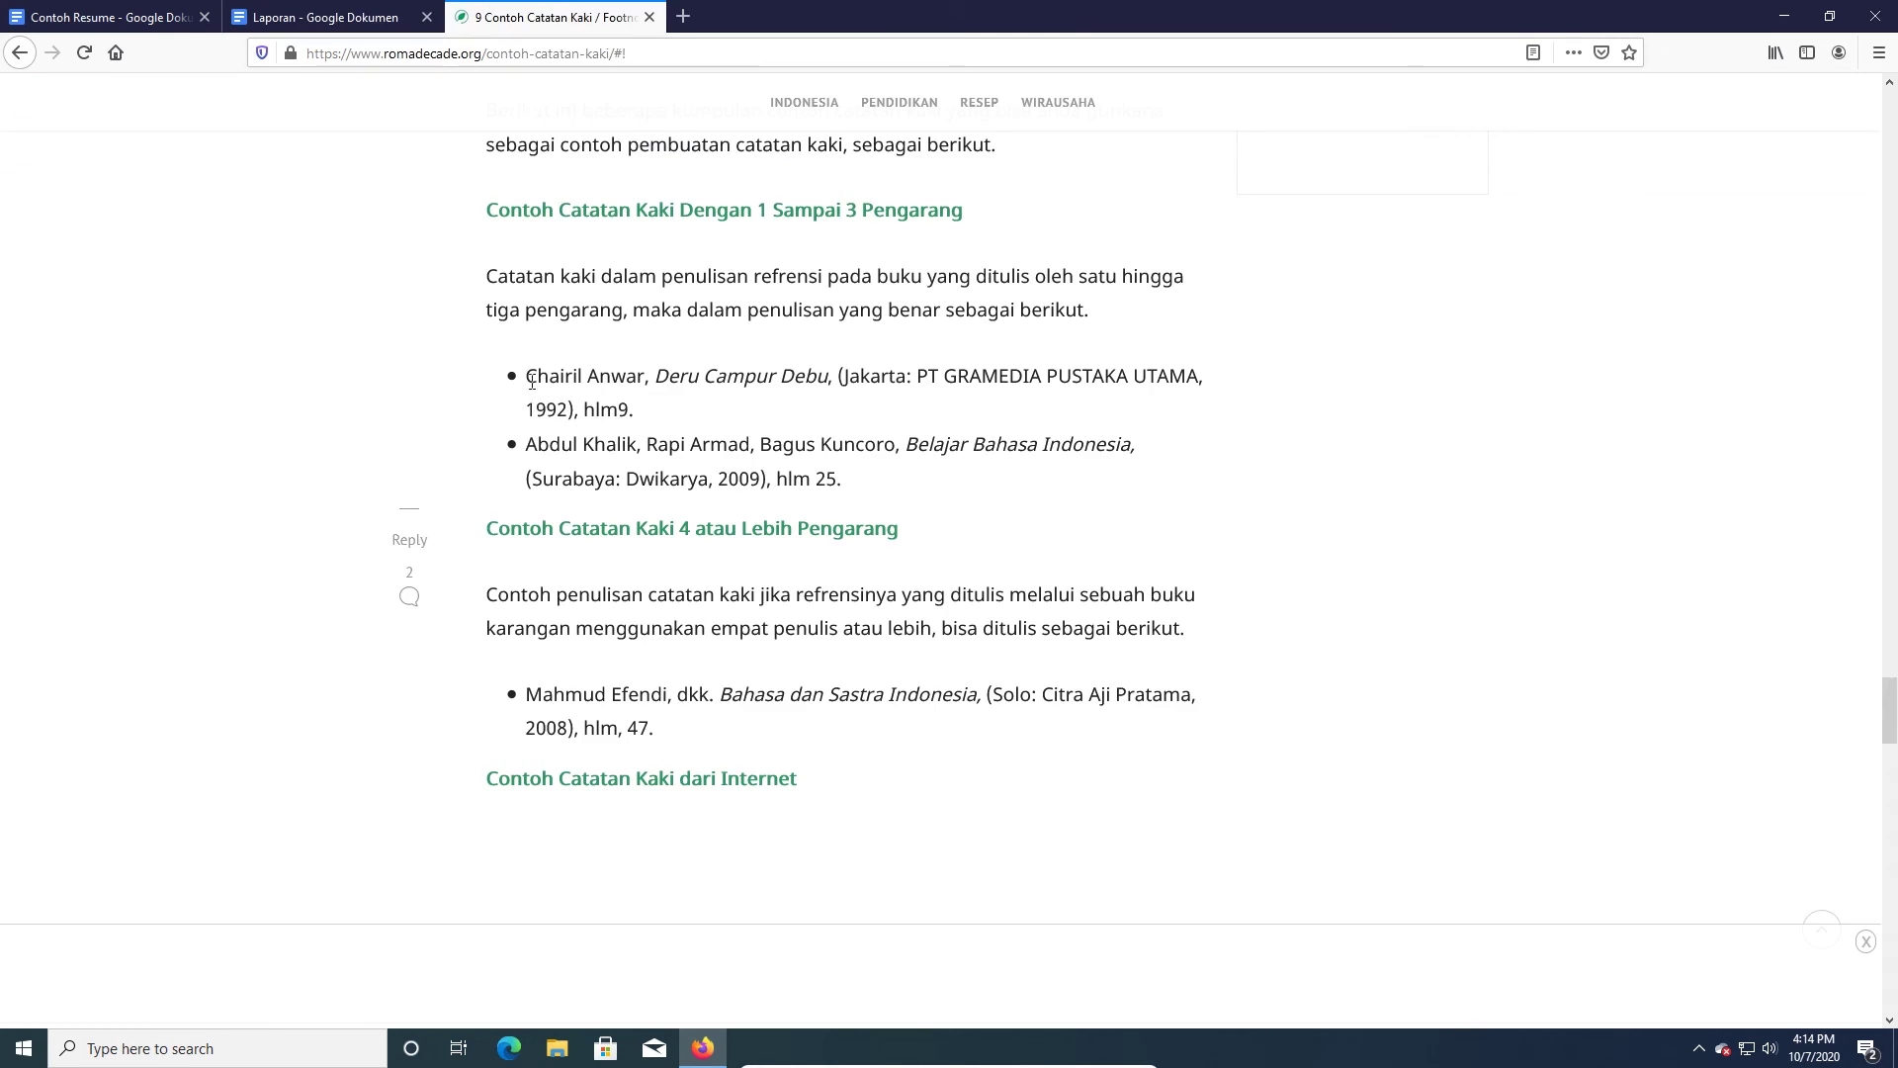
{"action": "left_click_drag", "start_coordinate": [527, 376], "coordinate": [636, 413]}
{"action": "key", "text": "ctrl+c"}
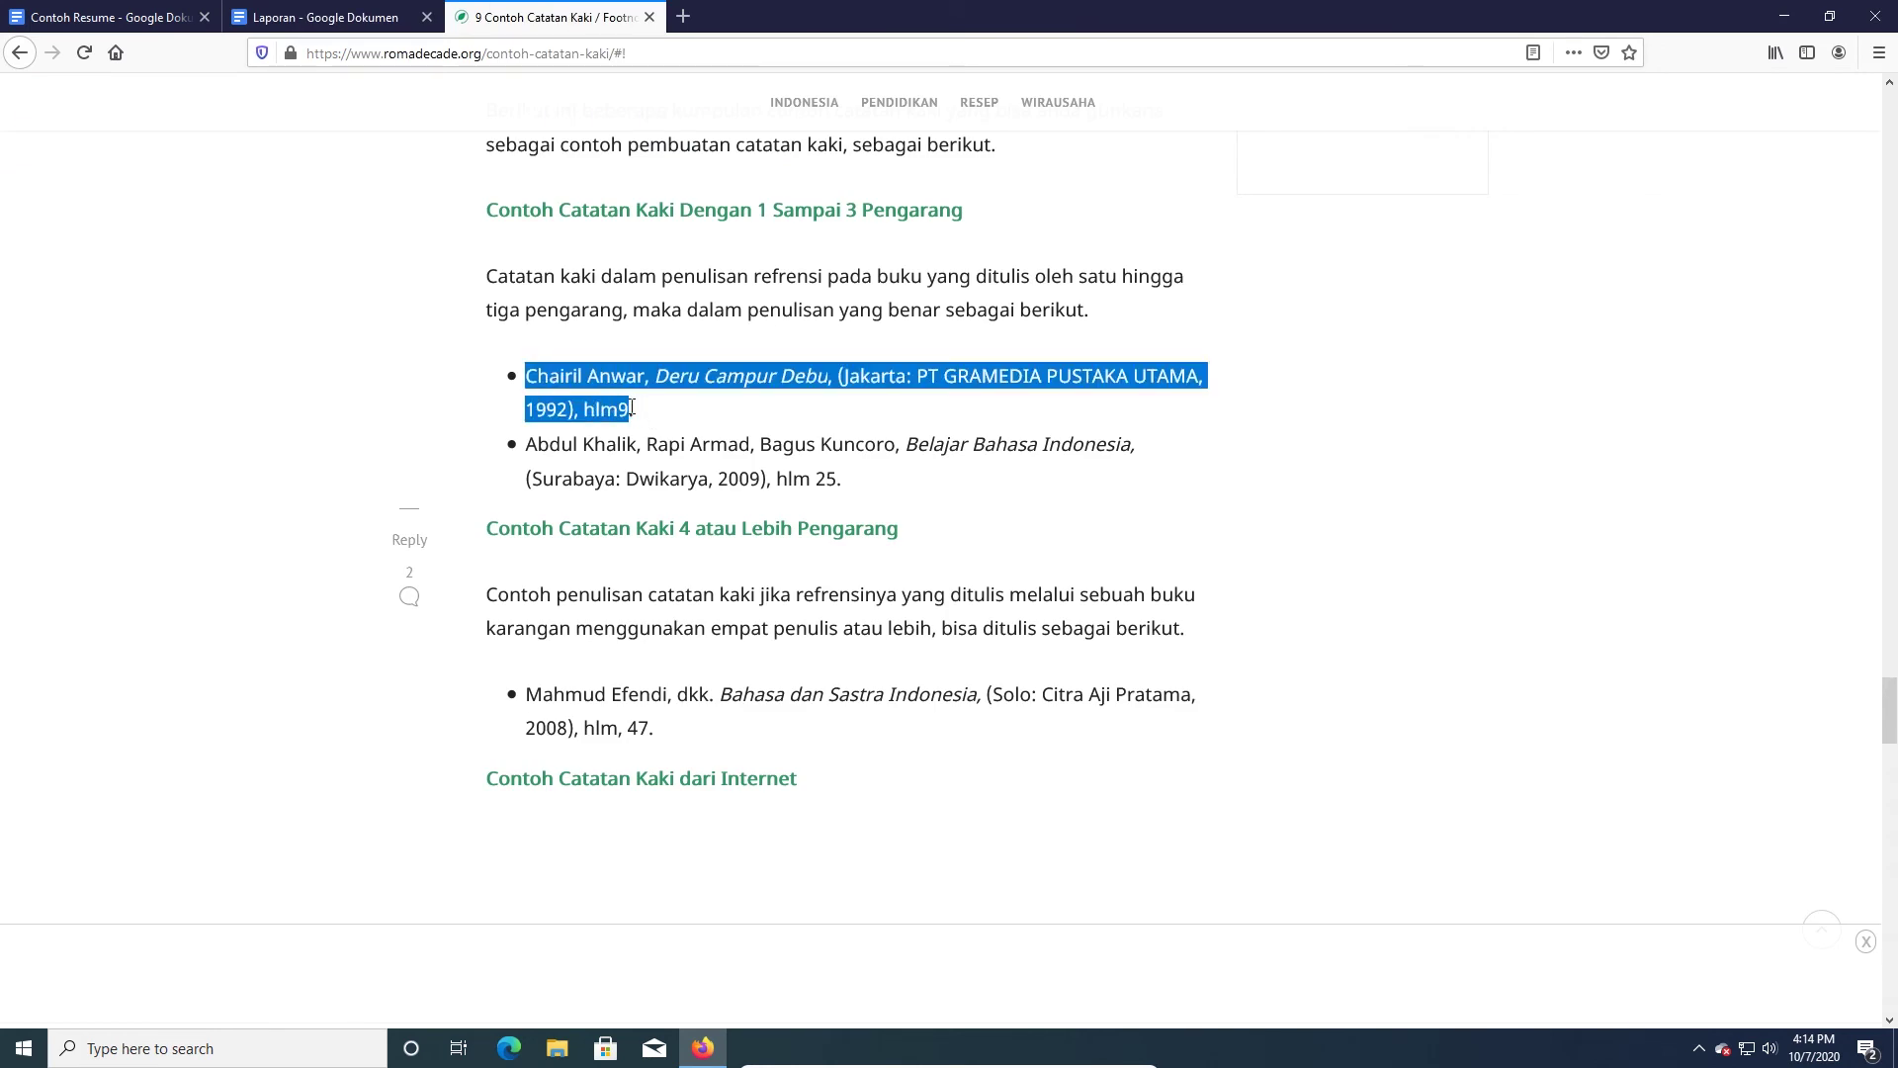
{"action": "left_click", "coordinate": [348, 9]}
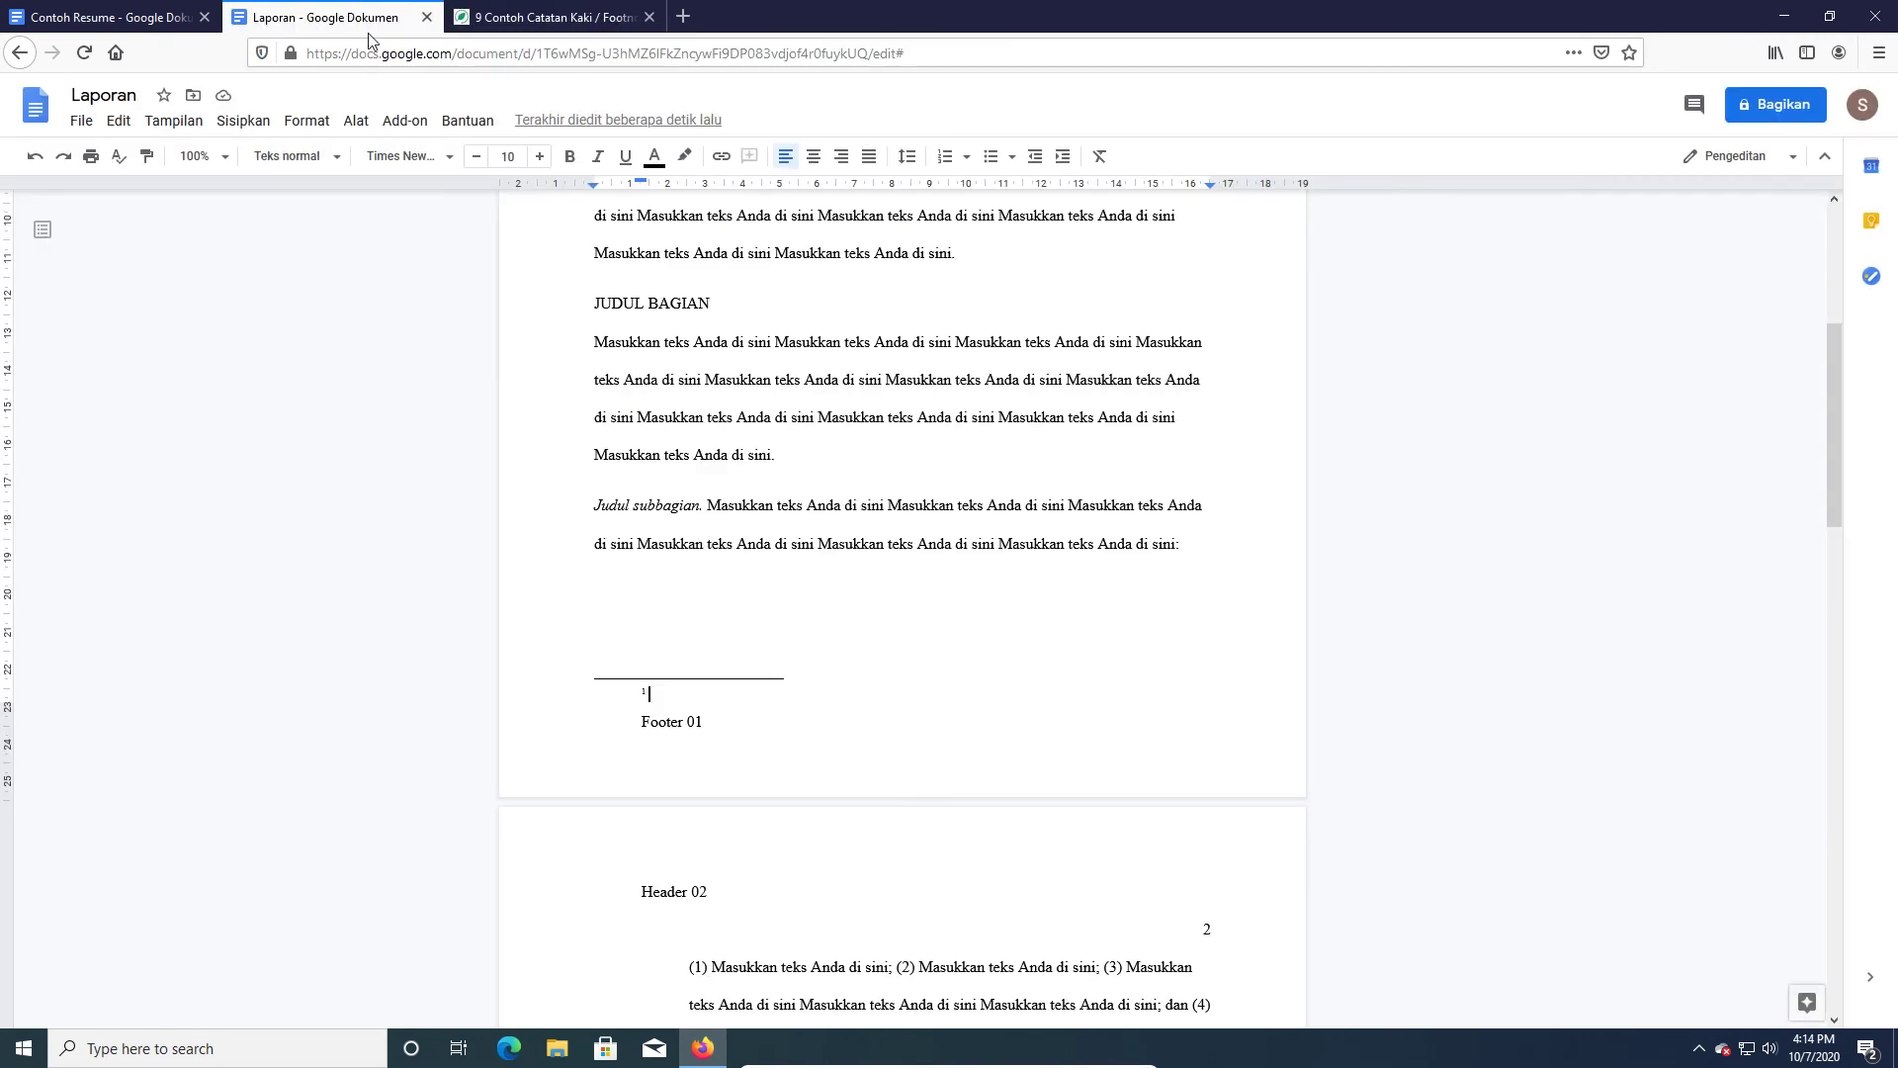
{"action": "key", "text": "ctrl+v"}
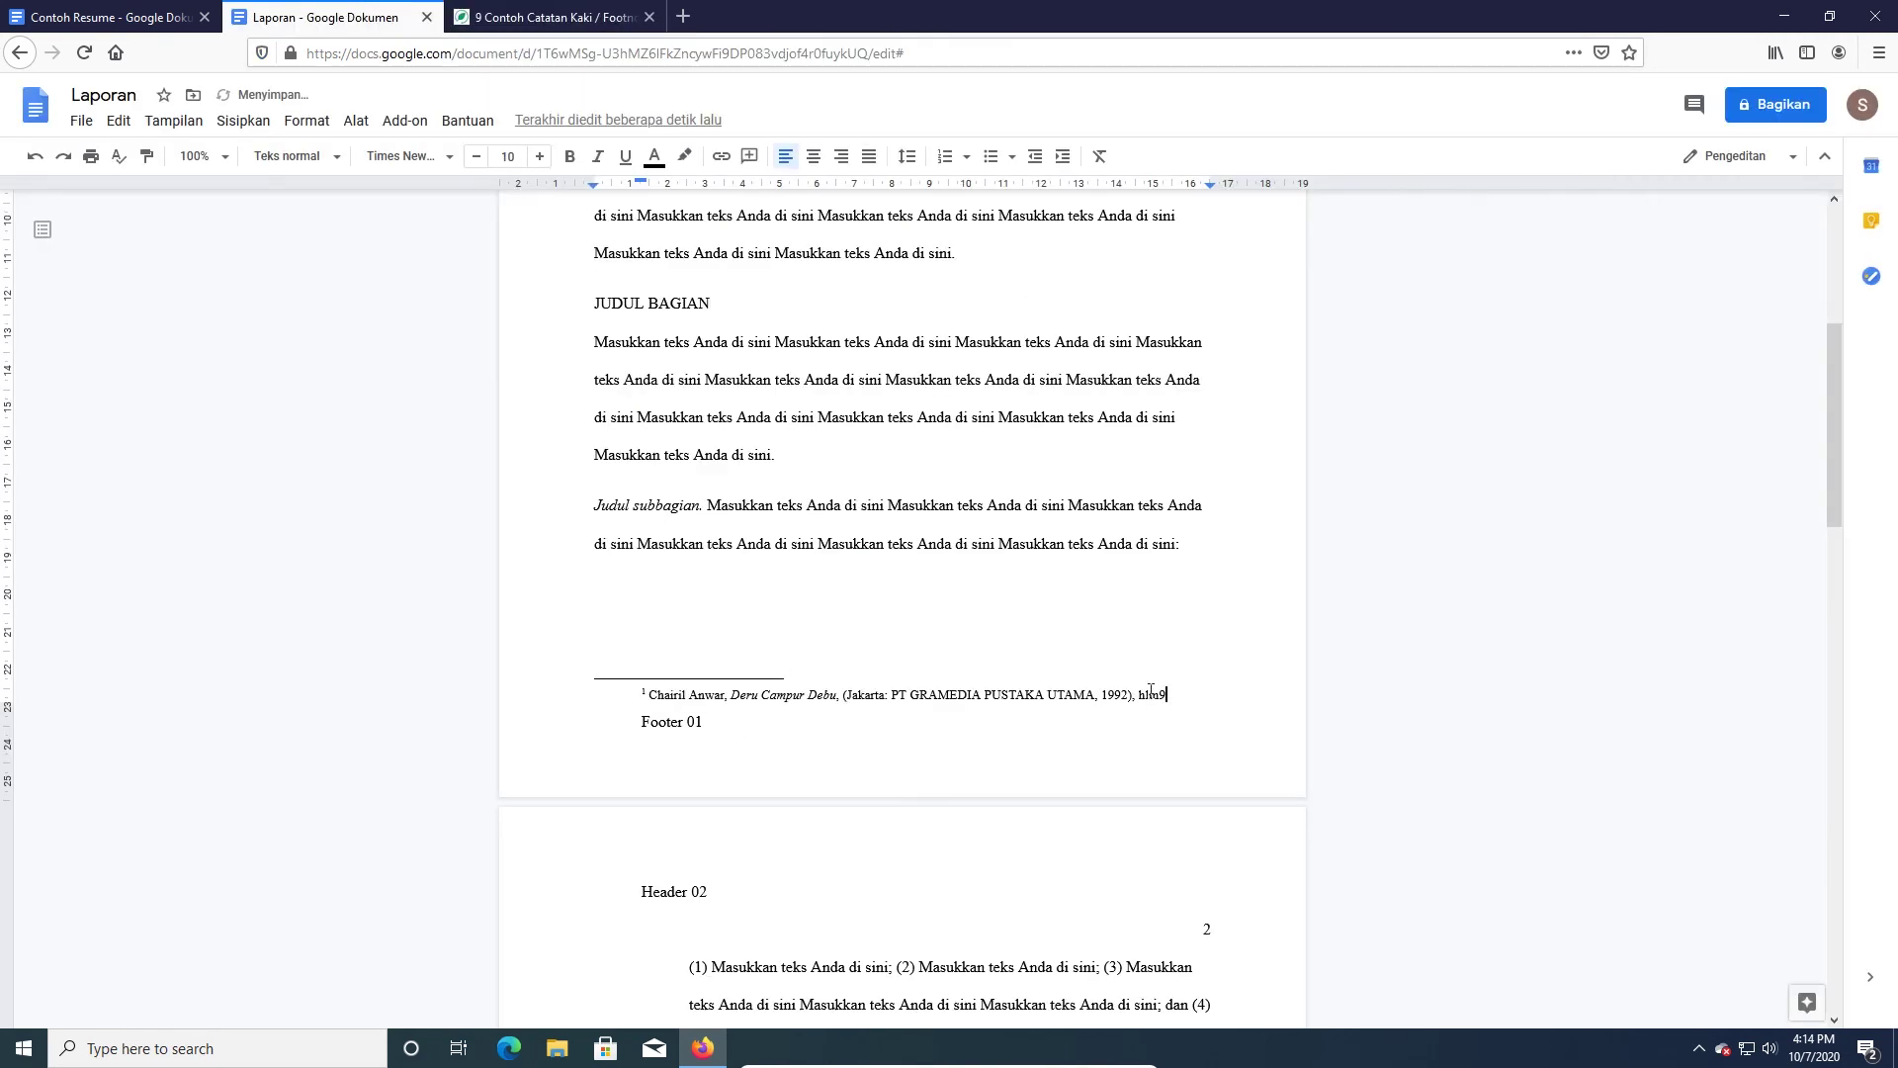
- Insert an empty footnote at the end of the paragraph under JUDUL BAGIAN, with its last two lines selected
{"action": "scroll", "coordinate": [1169, 548], "scroll_direction": "down", "scroll_amount": 3}
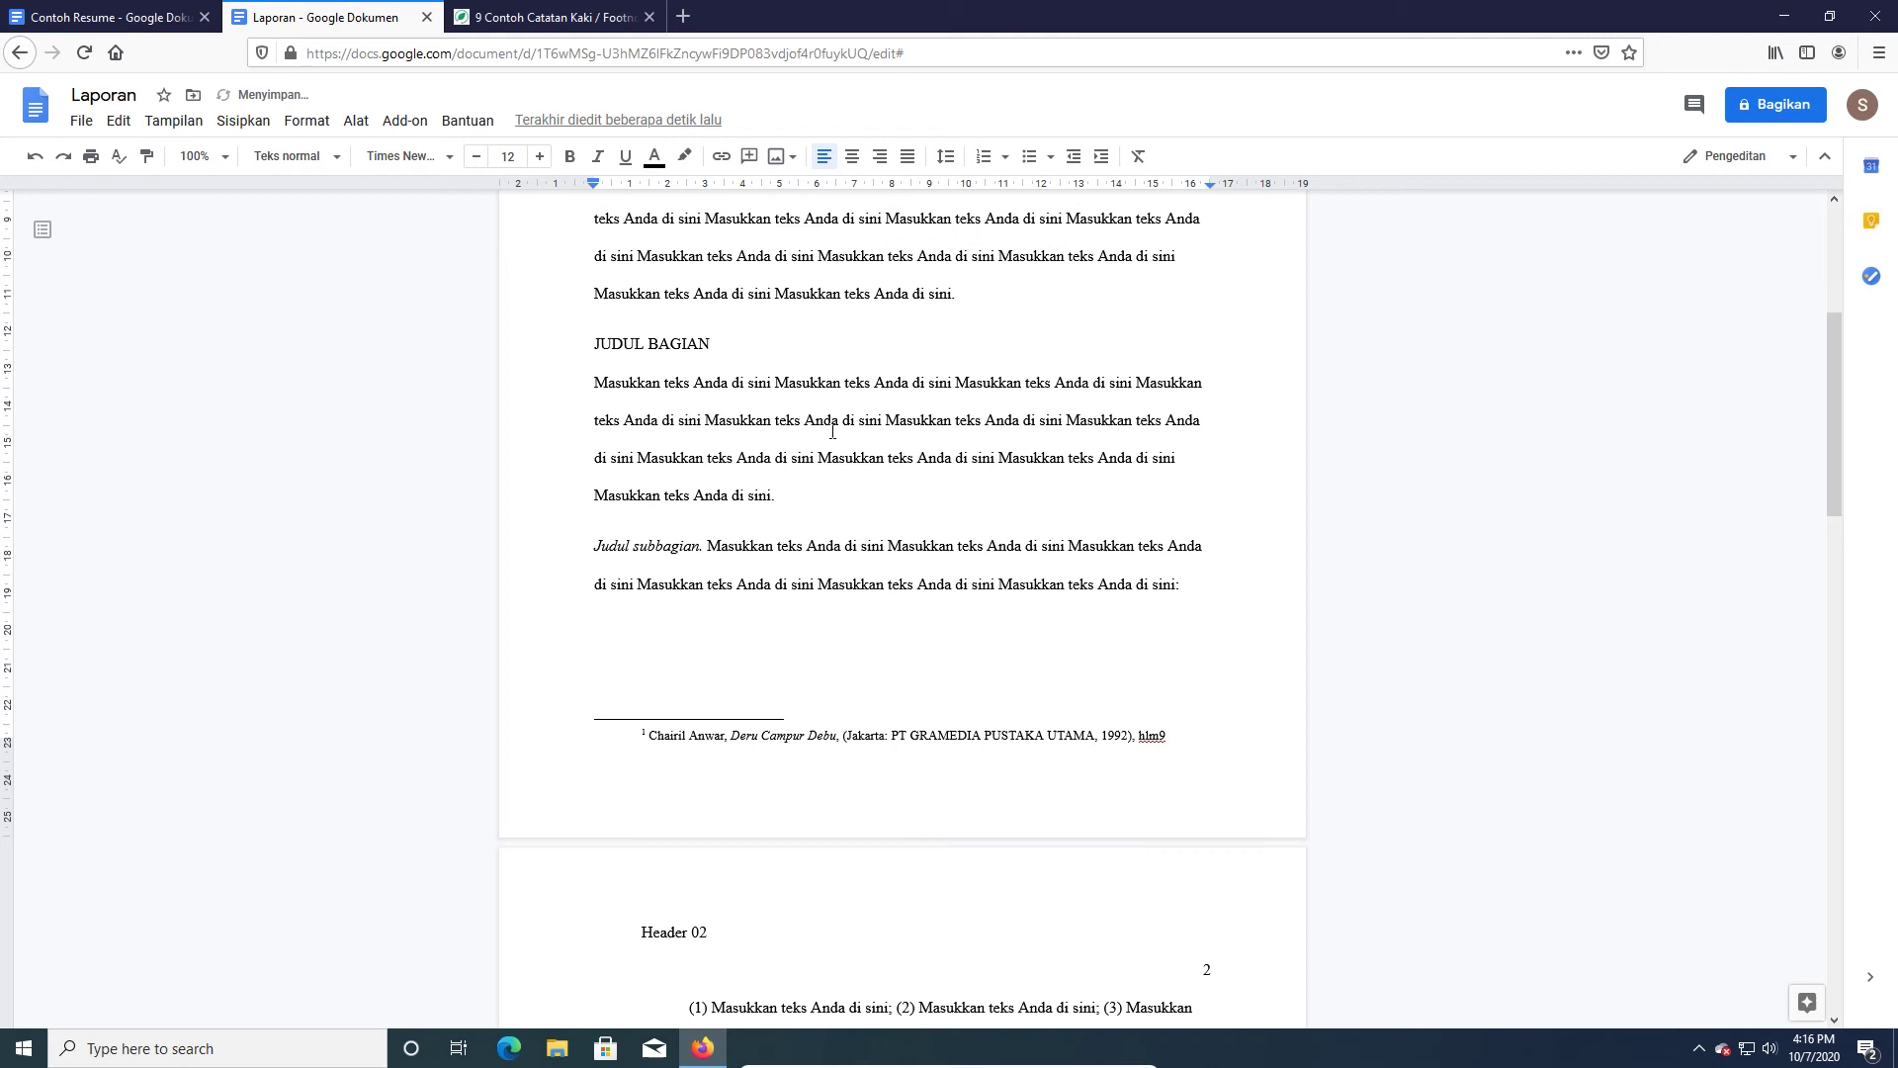
{"action": "scroll", "coordinate": [833, 431], "scroll_direction": "up", "scroll_amount": 1}
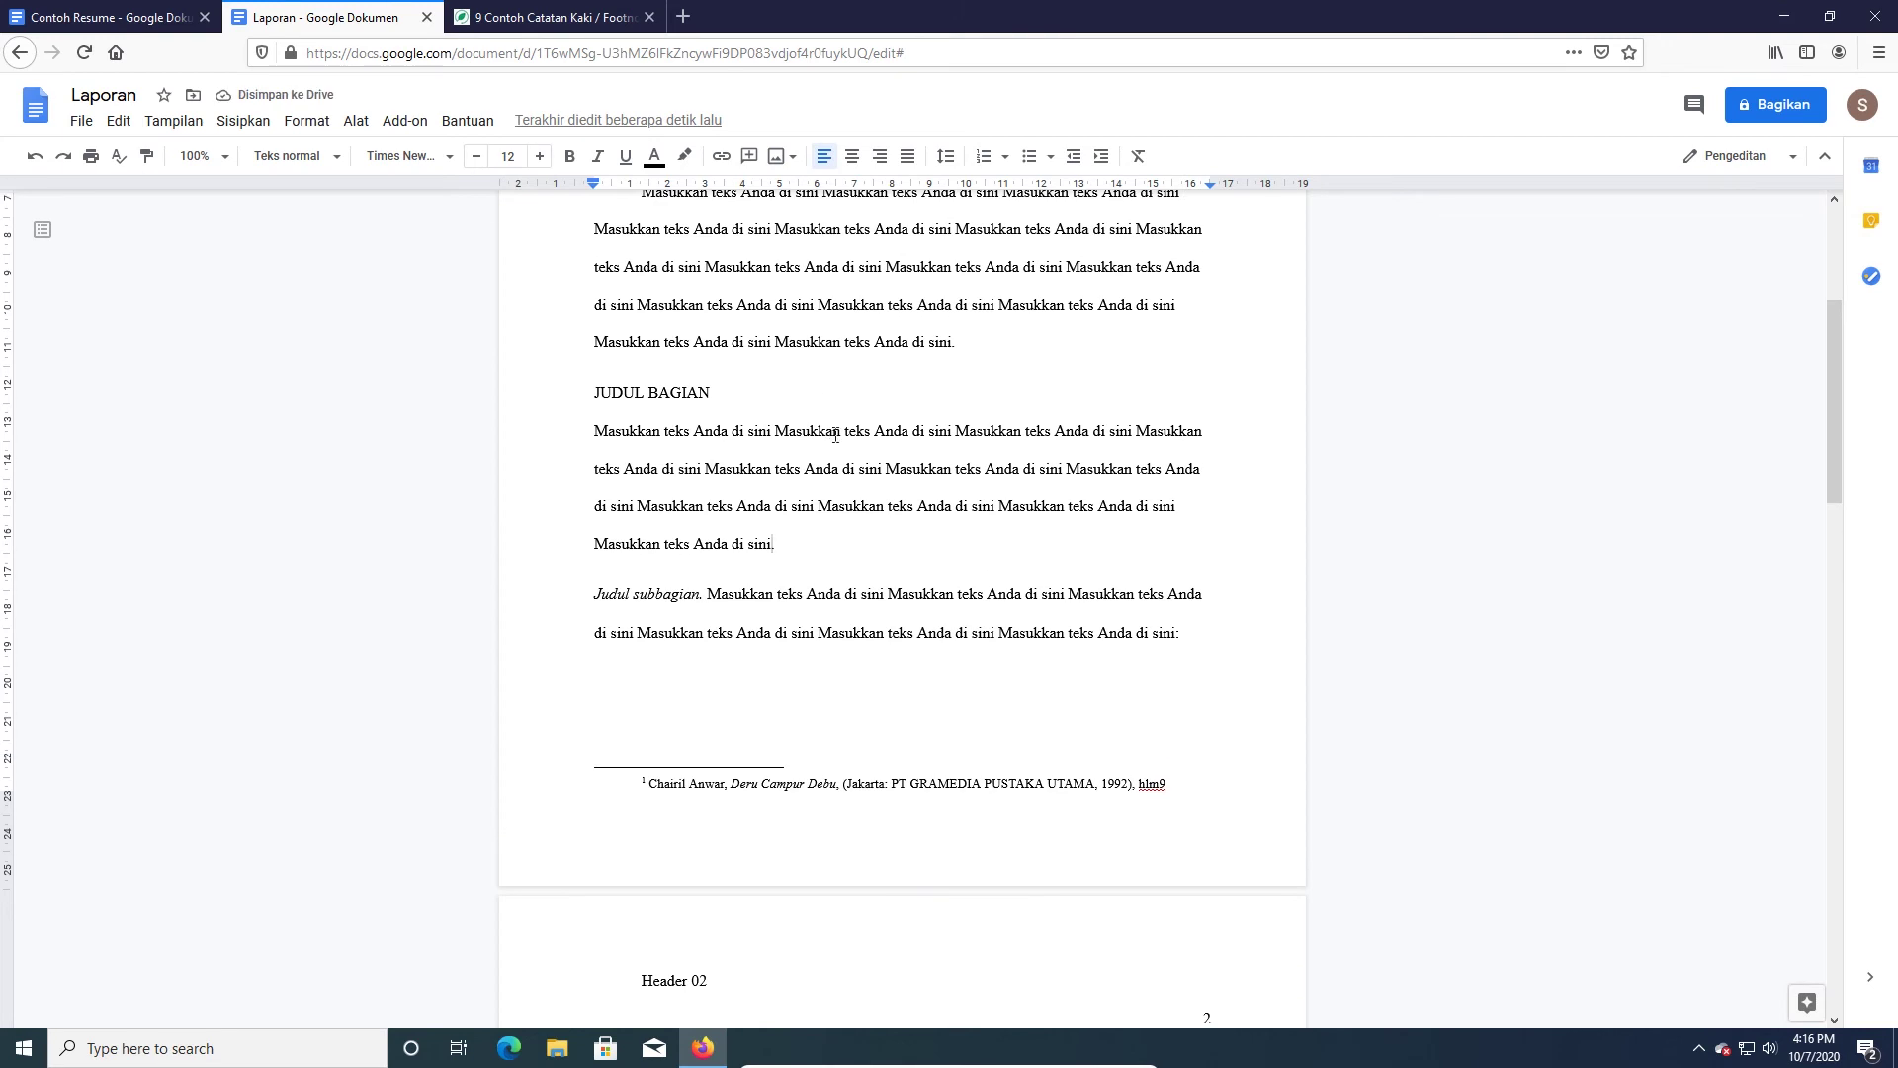
{"action": "scroll", "coordinate": [754, 445], "scroll_direction": "up", "scroll_amount": 1}
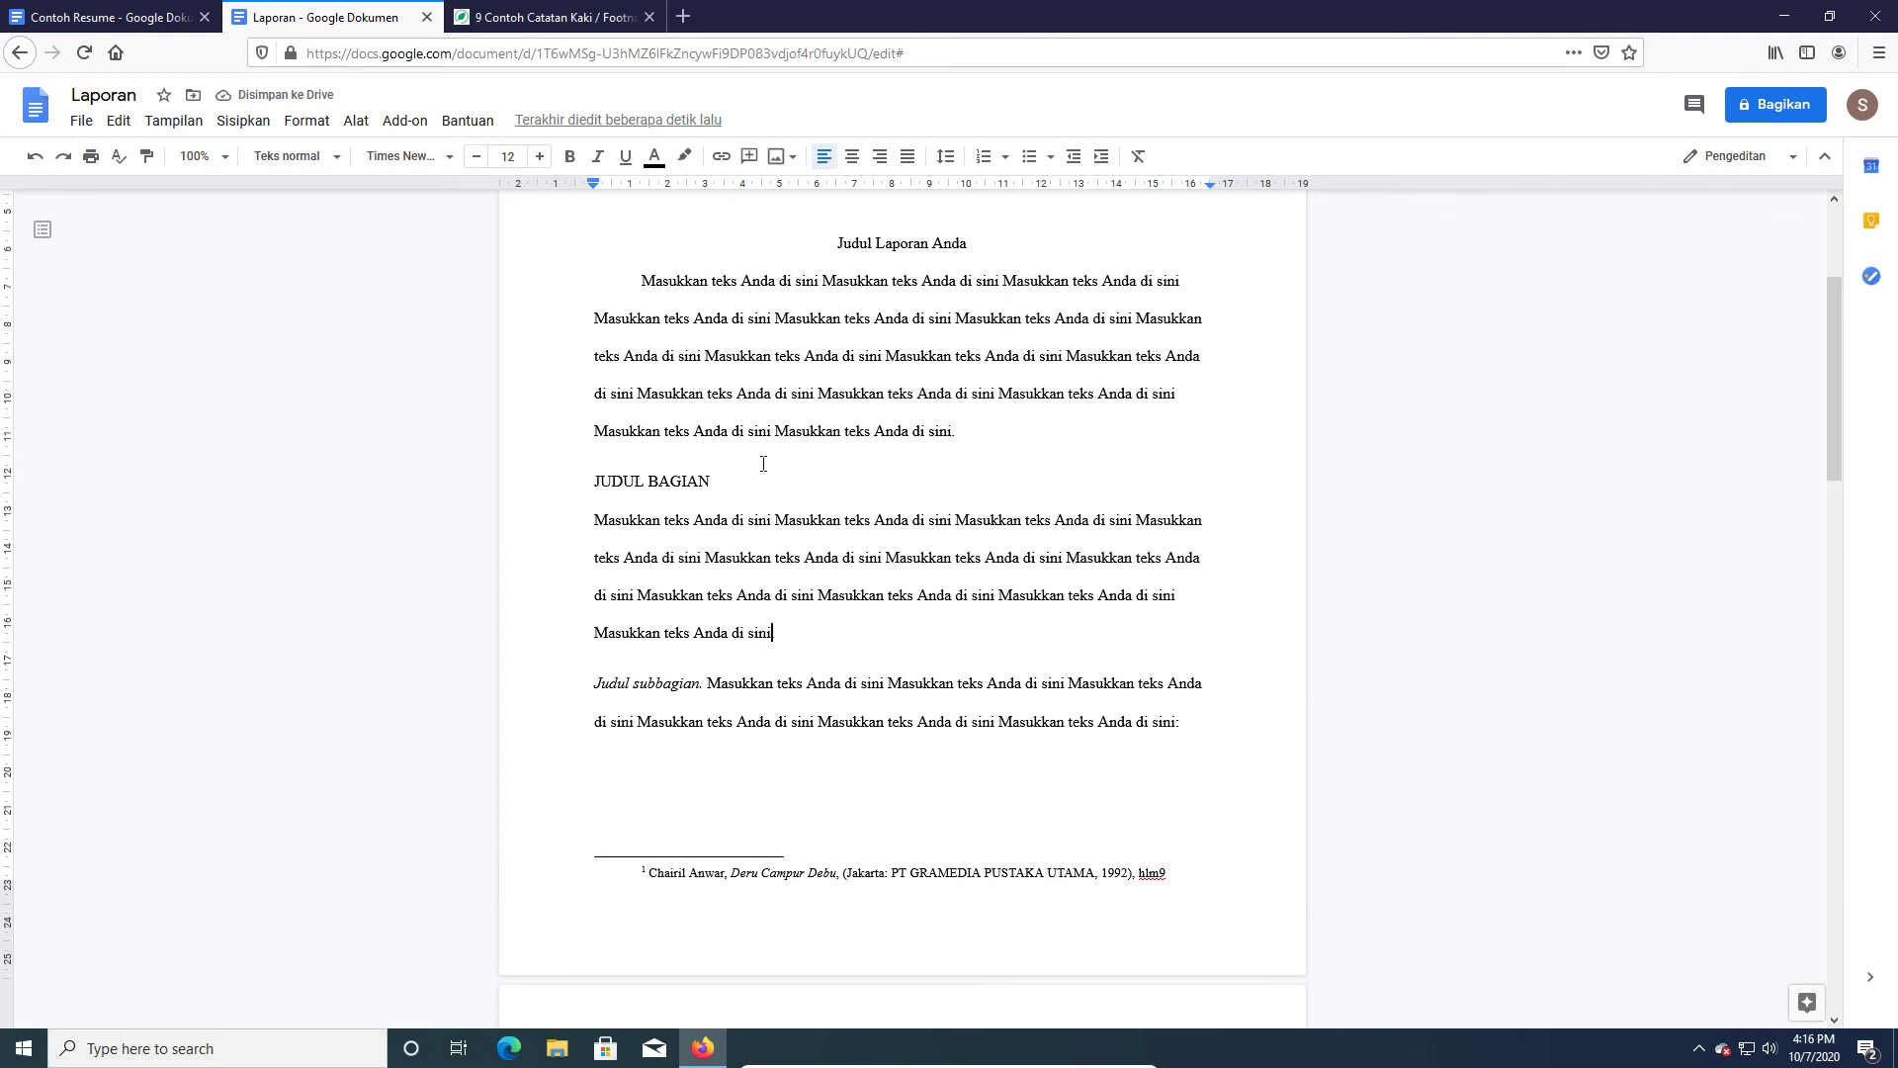
{"action": "key", "text": "BackSpace"}
{"action": "left_click", "coordinate": [727, 455]}
{"action": "left_click", "coordinate": [817, 634]}
{"action": "left_click_drag", "start_coordinate": [556, 603], "coordinate": [590, 619]}
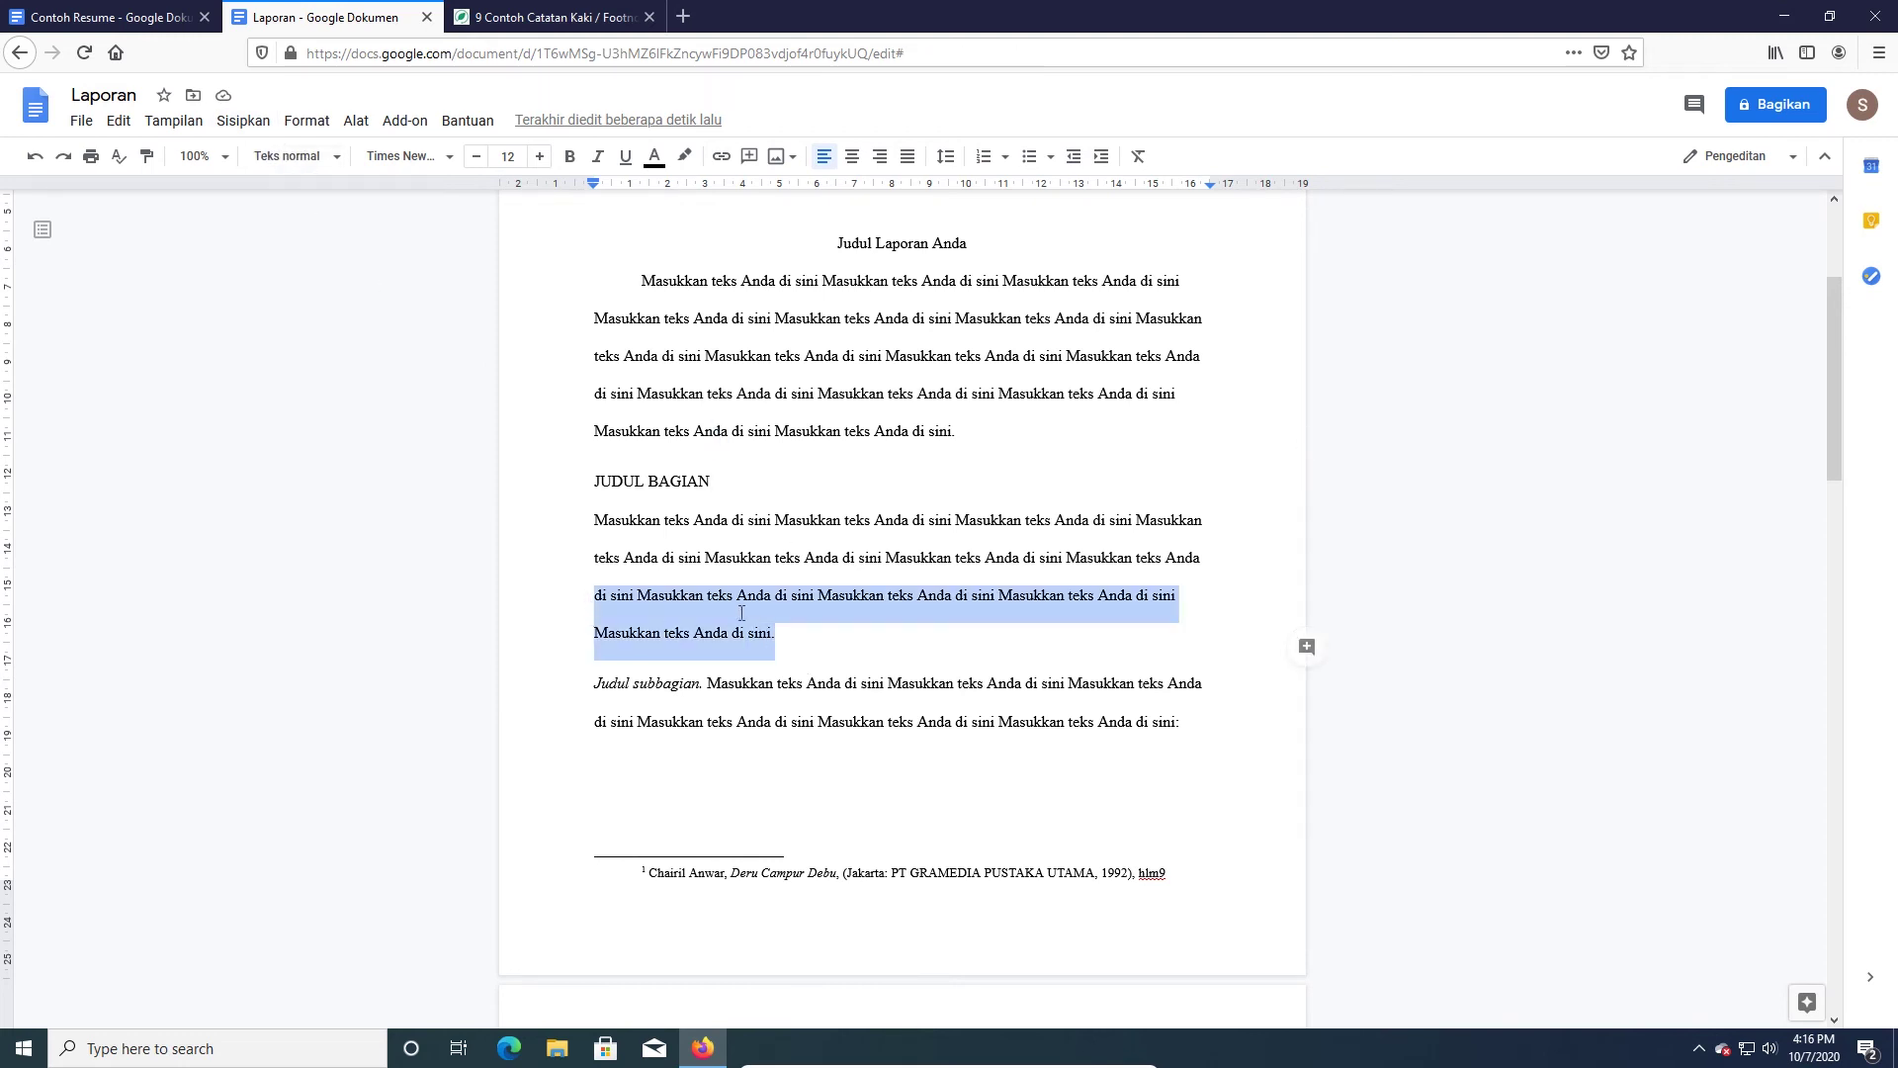
{"action": "left_click", "coordinate": [257, 123]}
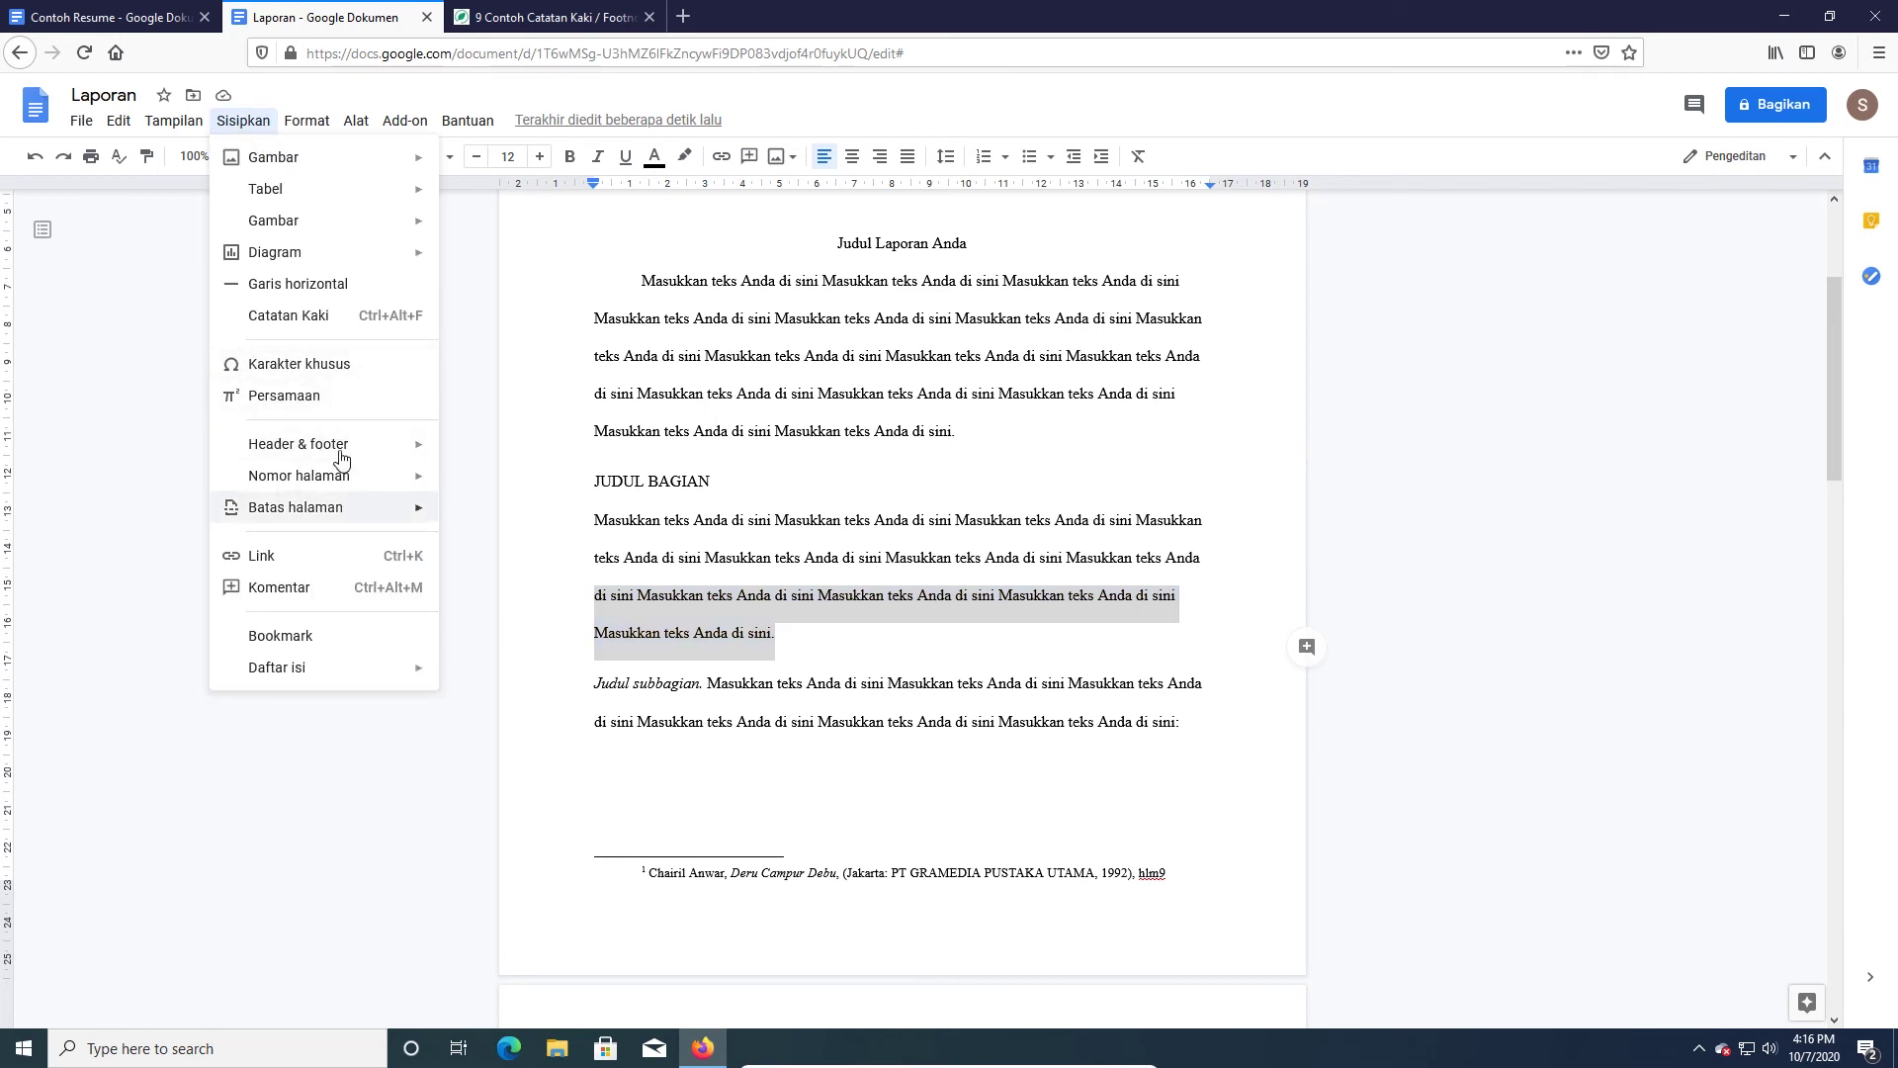
{"action": "left_click", "coordinate": [341, 316]}
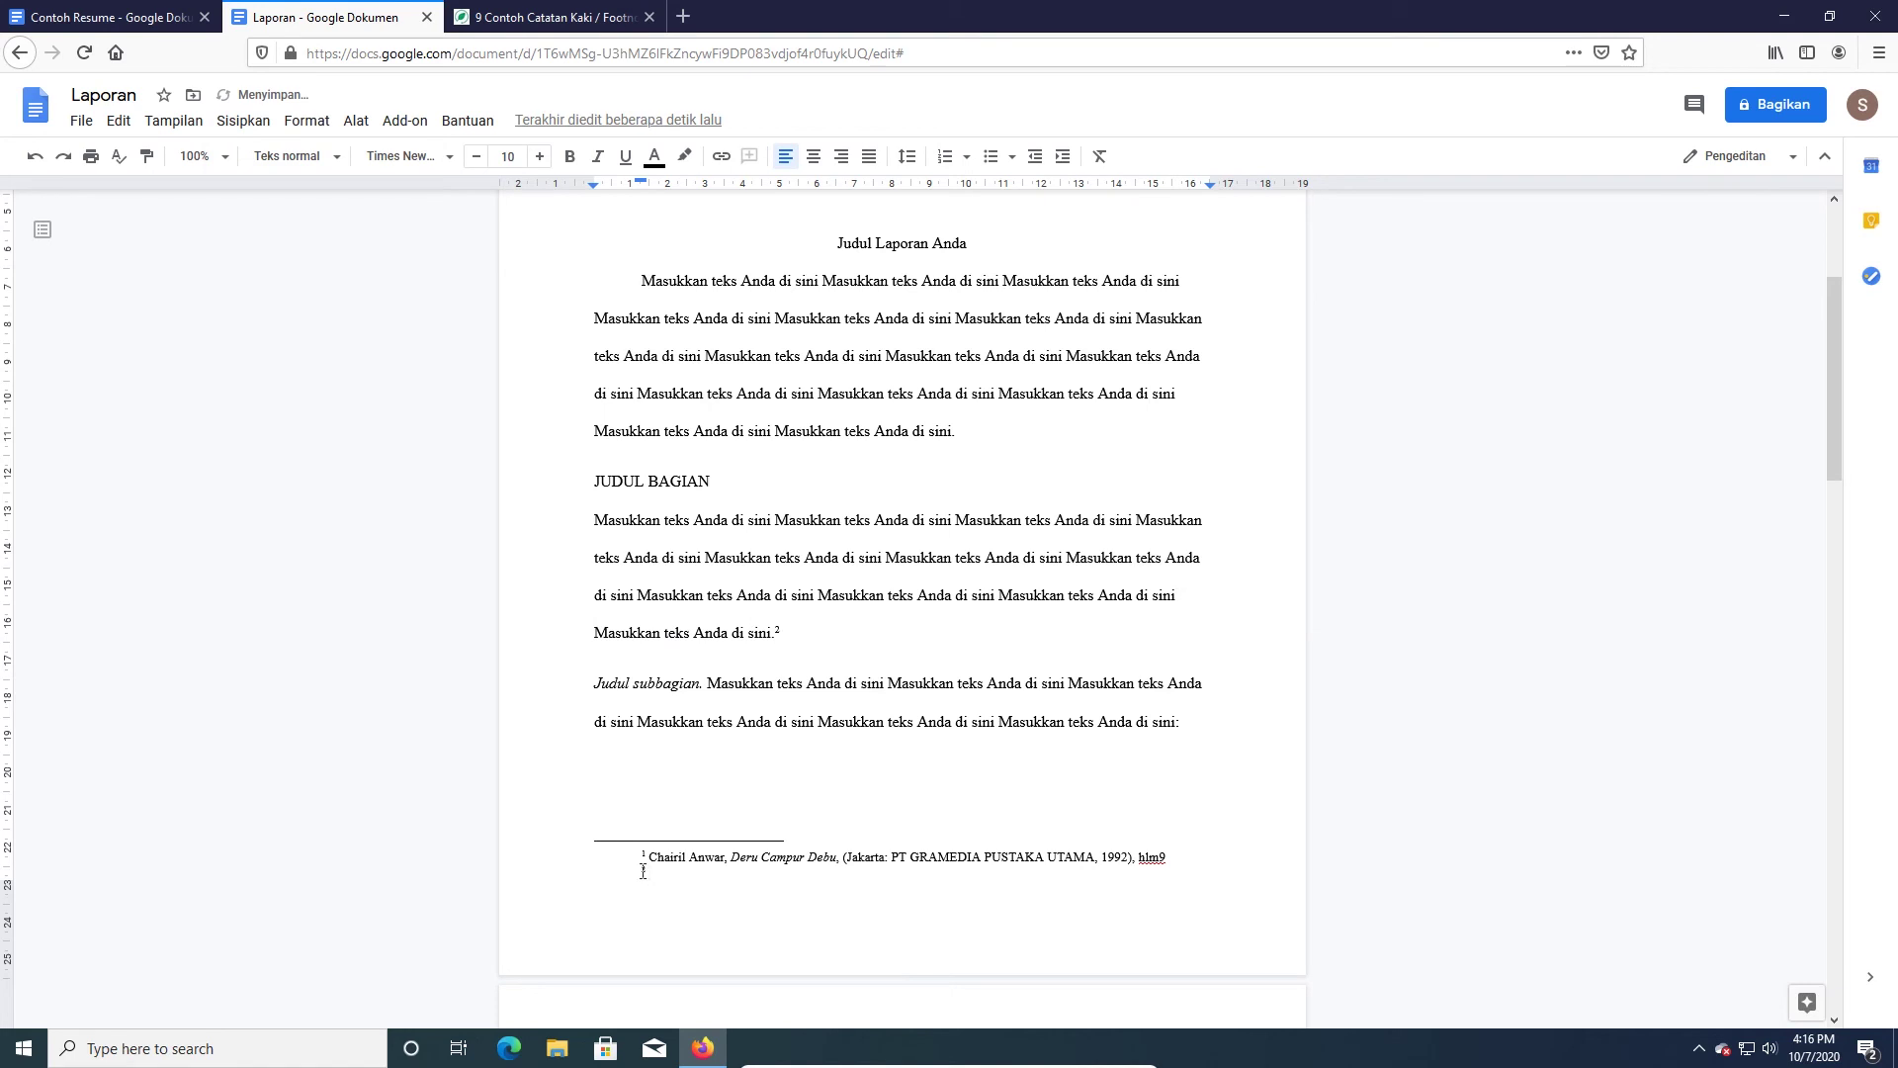
{"action": "left_click", "coordinate": [782, 633]}
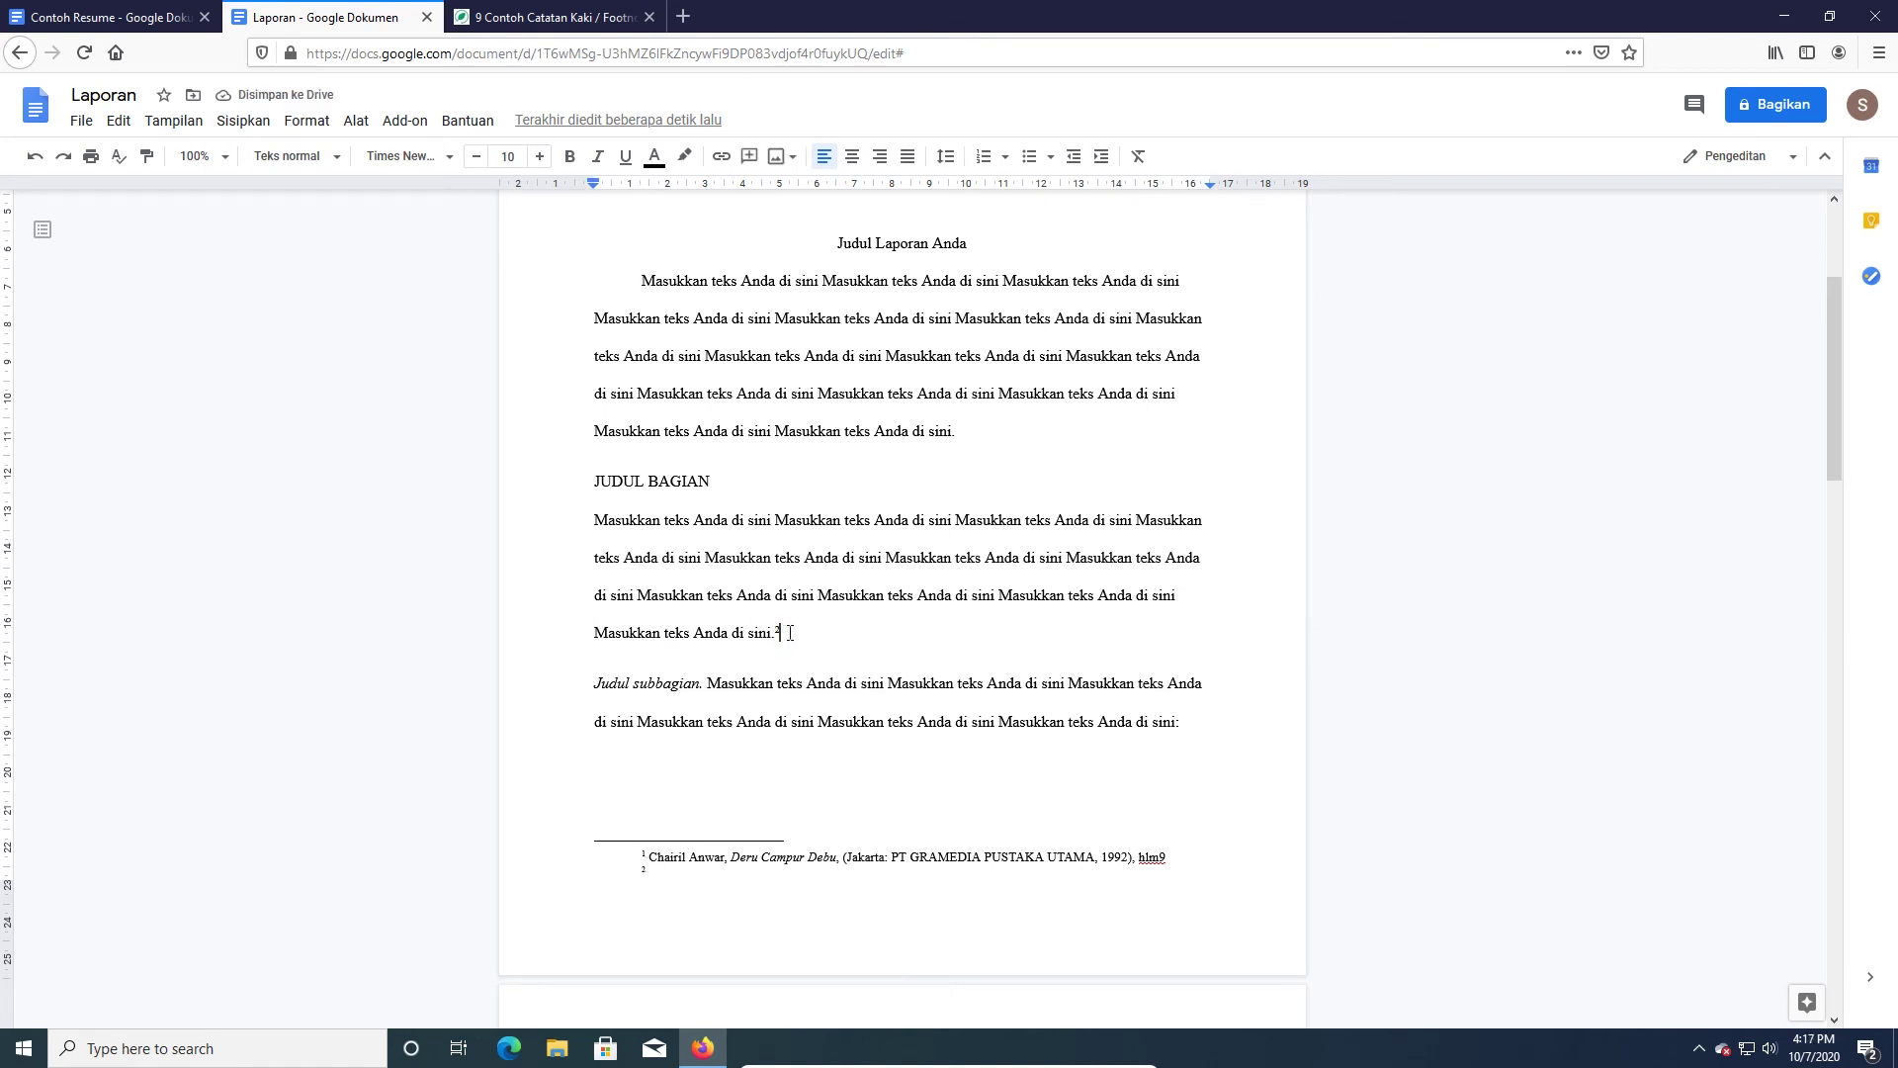
- Replace the "Judul subbagian" text on page 1 with the copied Deru Campur Debu citation
{"action": "left_click", "coordinate": [1098, 721]}
{"action": "left_click_drag", "start_coordinate": [1179, 722], "coordinate": [584, 669]}
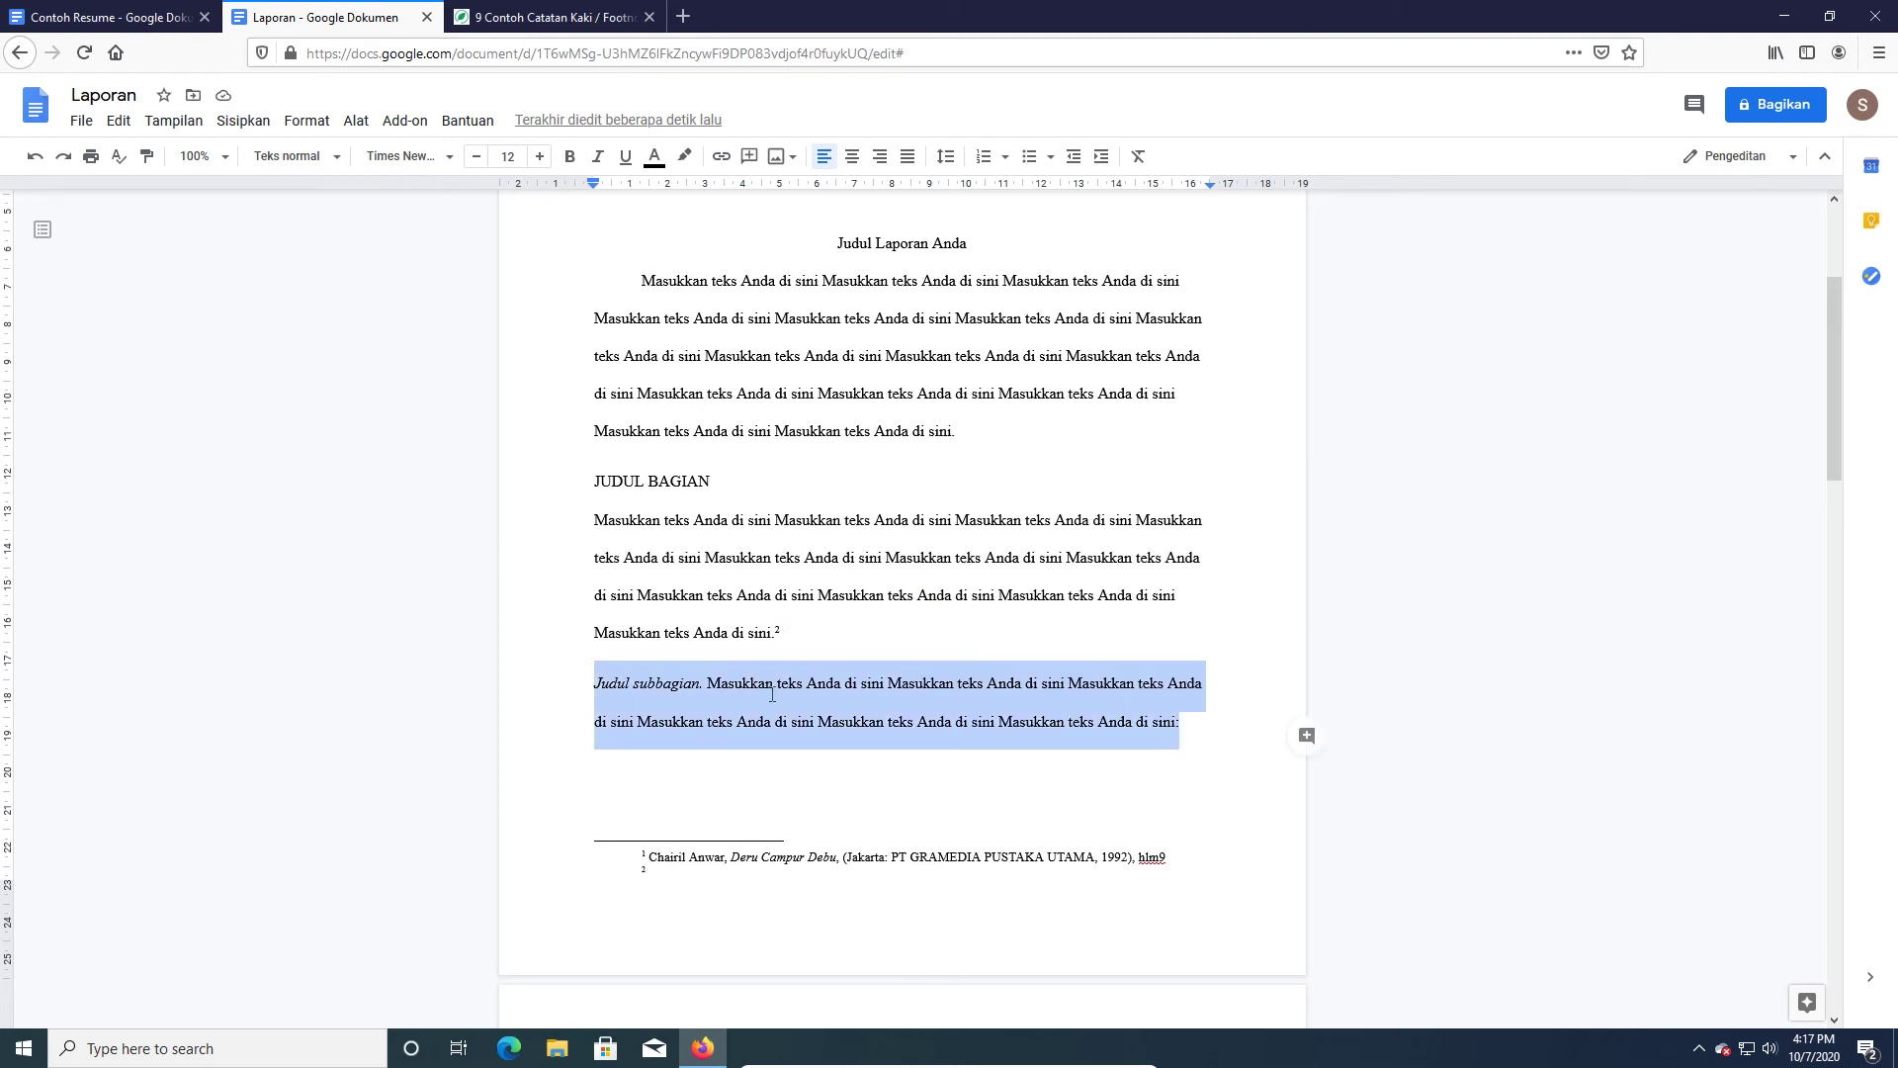
{"action": "key", "text": "ctrl+v"}
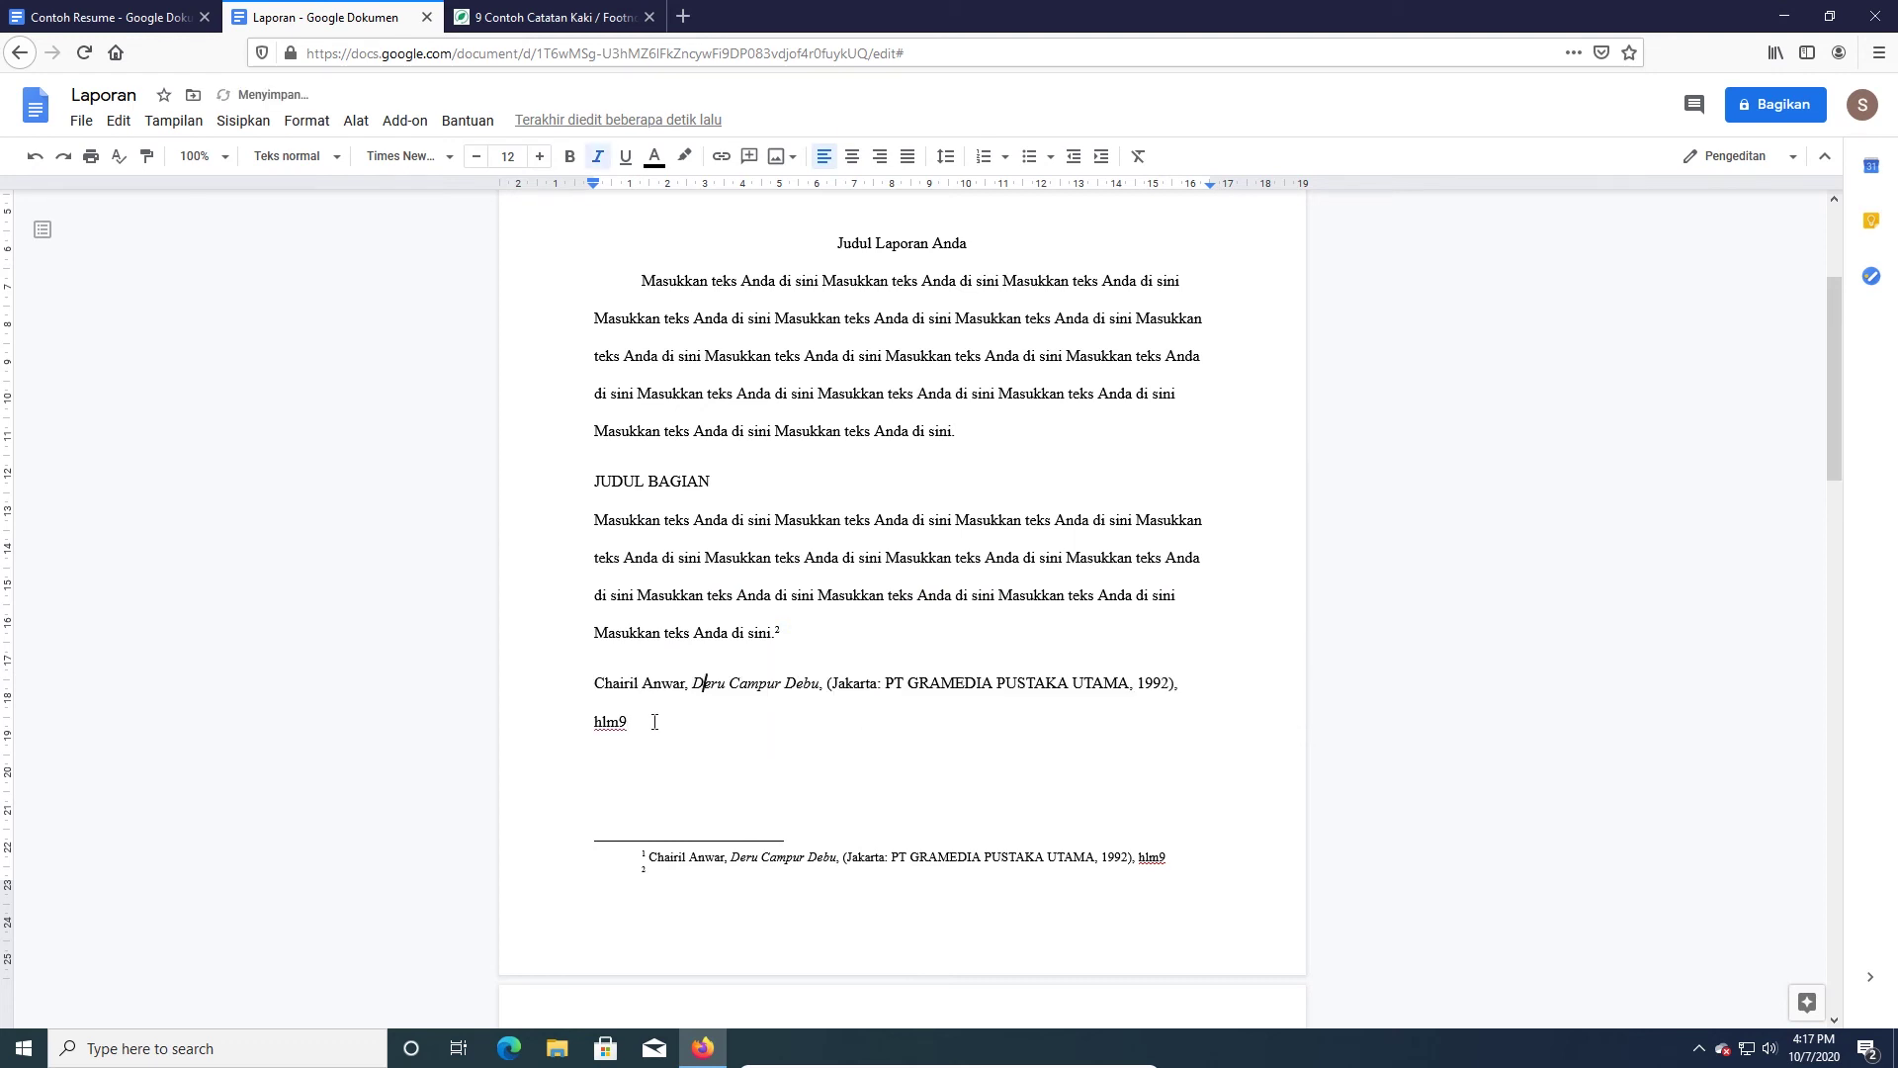
- Copy the citation in the body text, insert a footnote after it, and paste the citation as the footnote's text
{"action": "triple_click", "coordinate": [599, 684]}
{"action": "key", "text": "ctrl+c"}
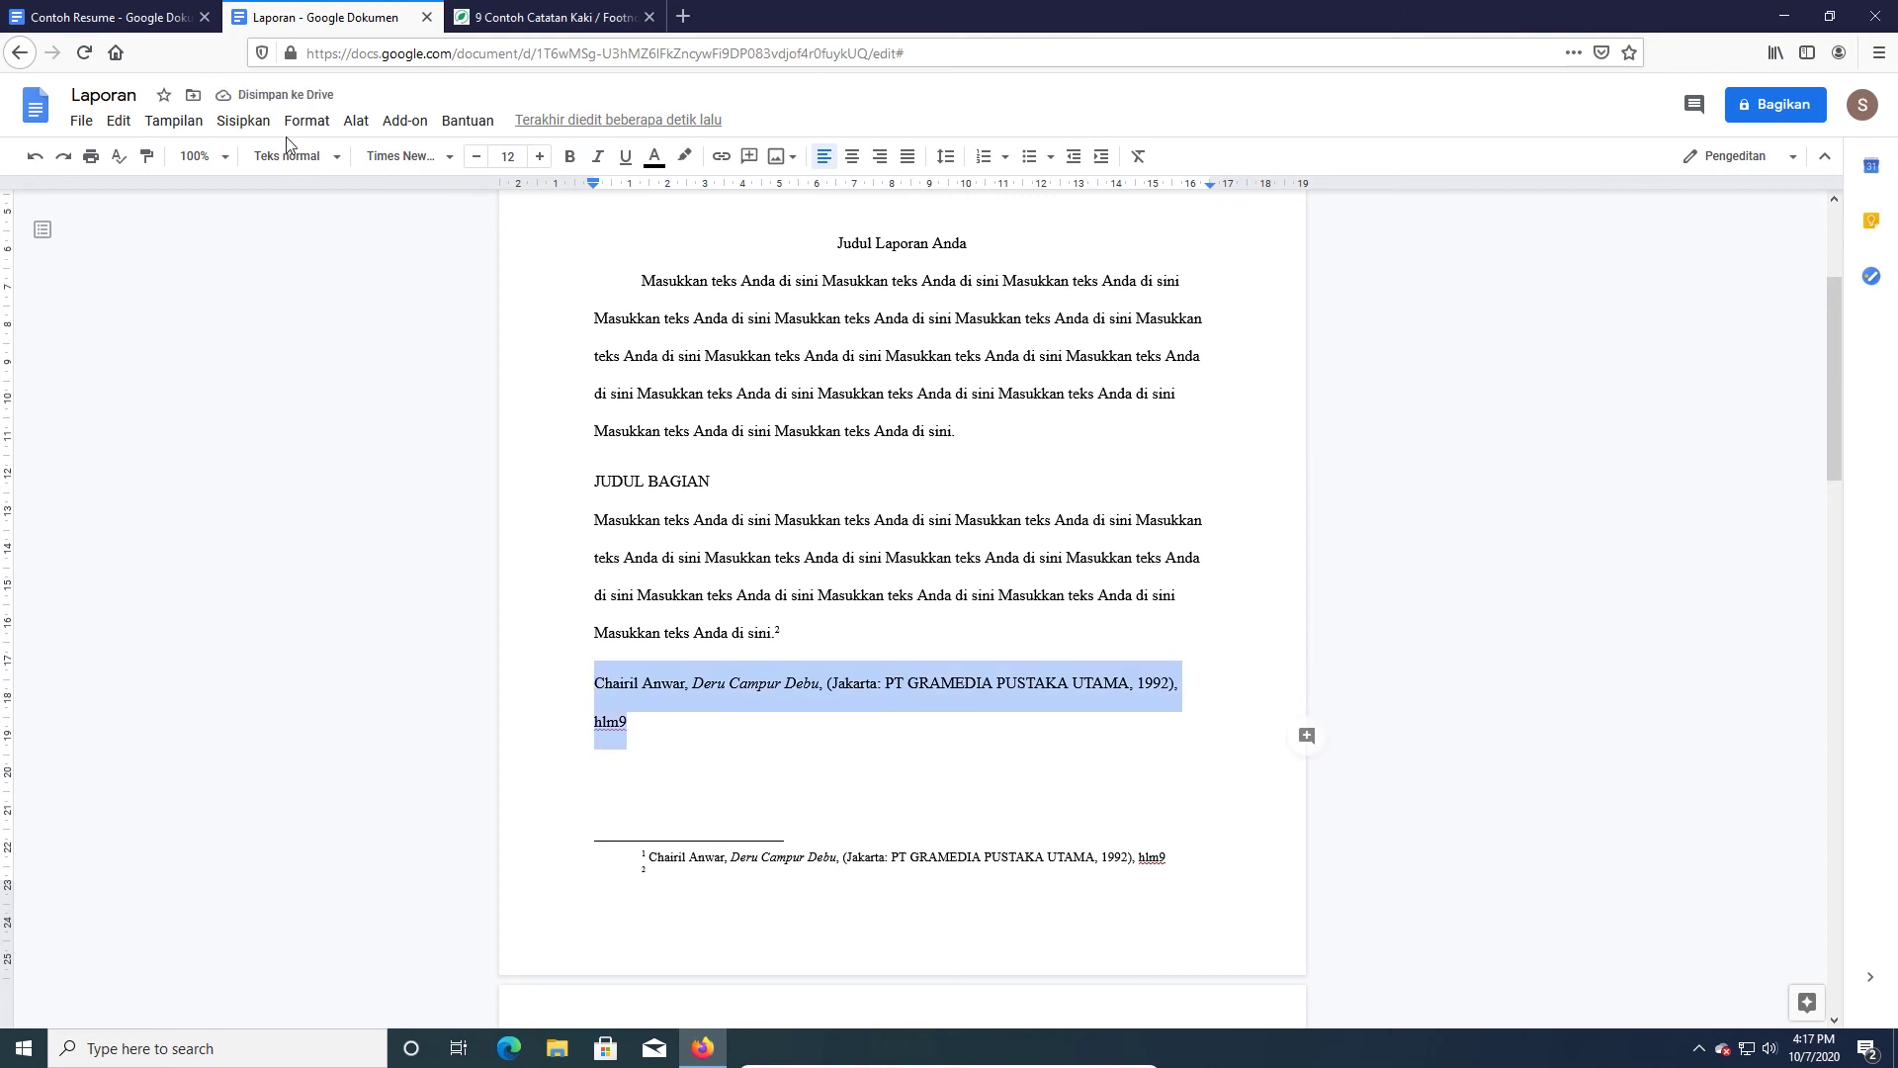
{"action": "left_click", "coordinate": [223, 123]}
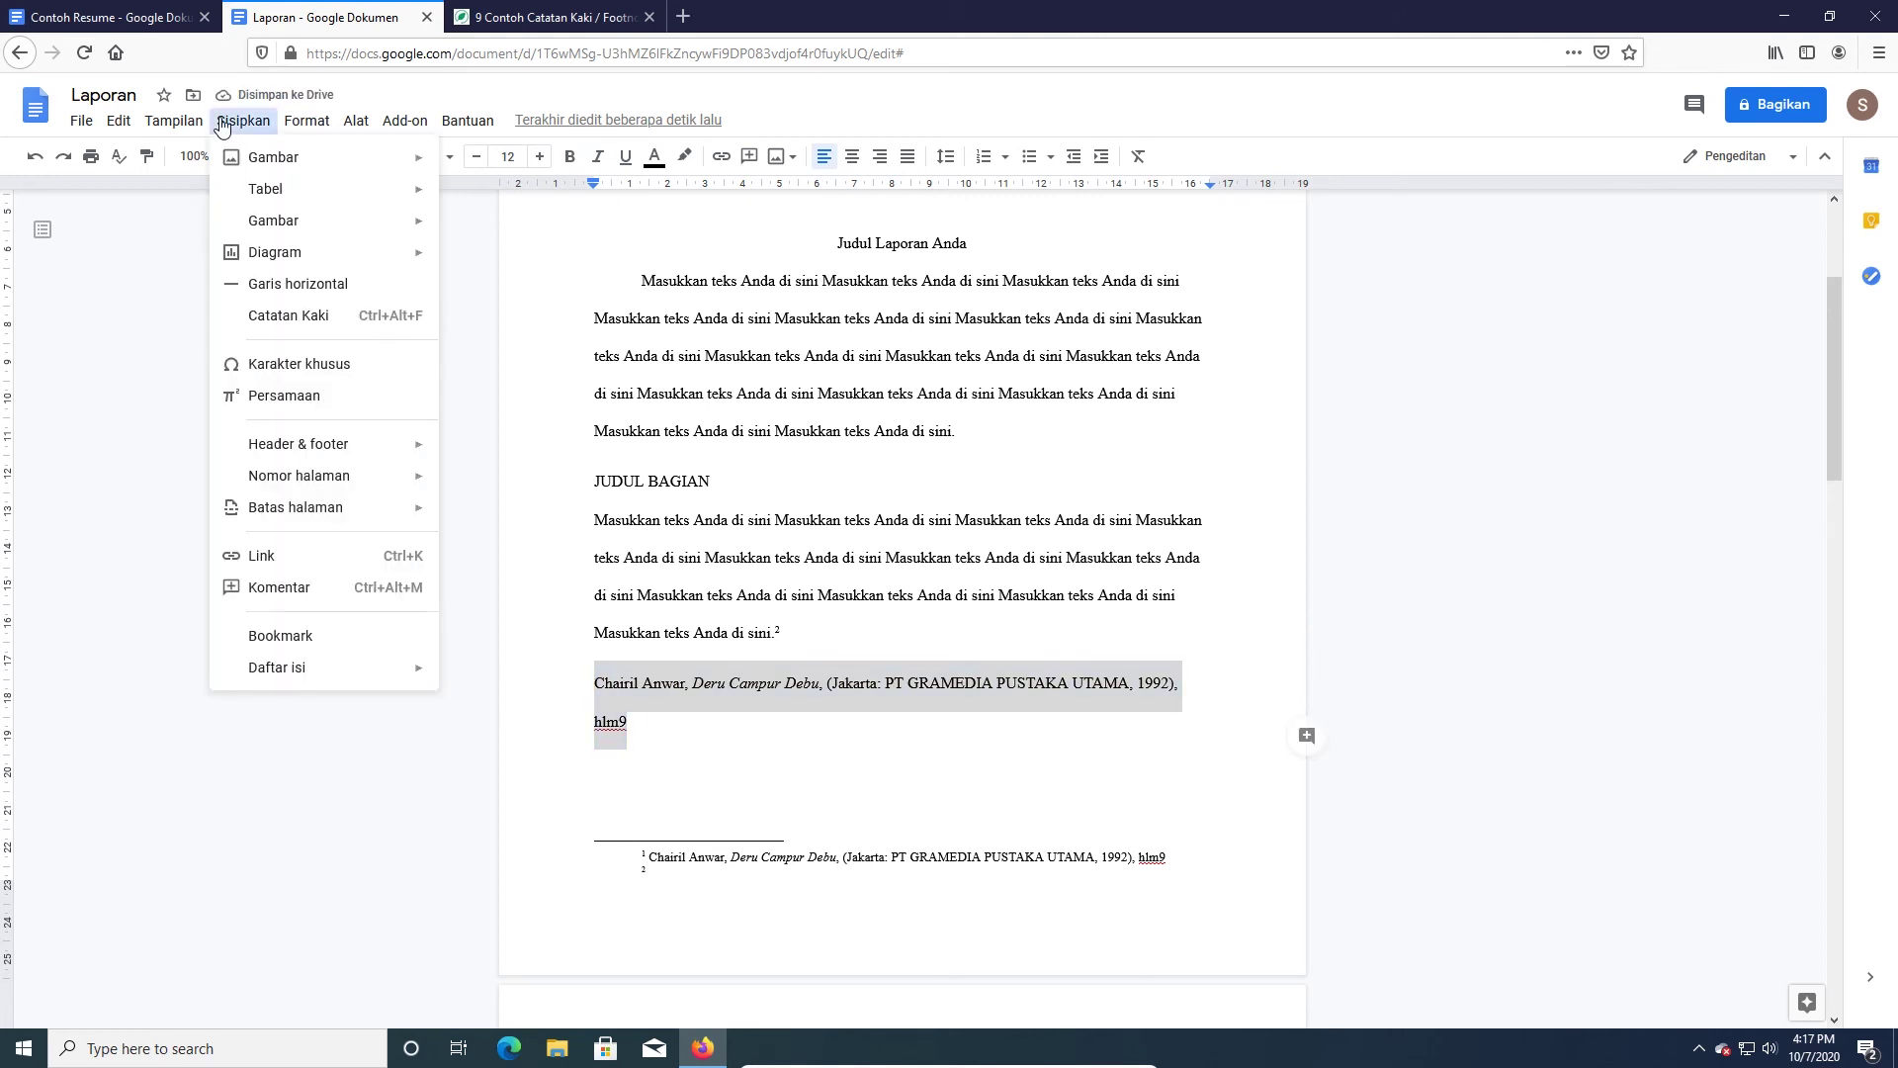
{"action": "left_click", "coordinate": [292, 315]}
{"action": "left_click", "coordinate": [635, 723]}
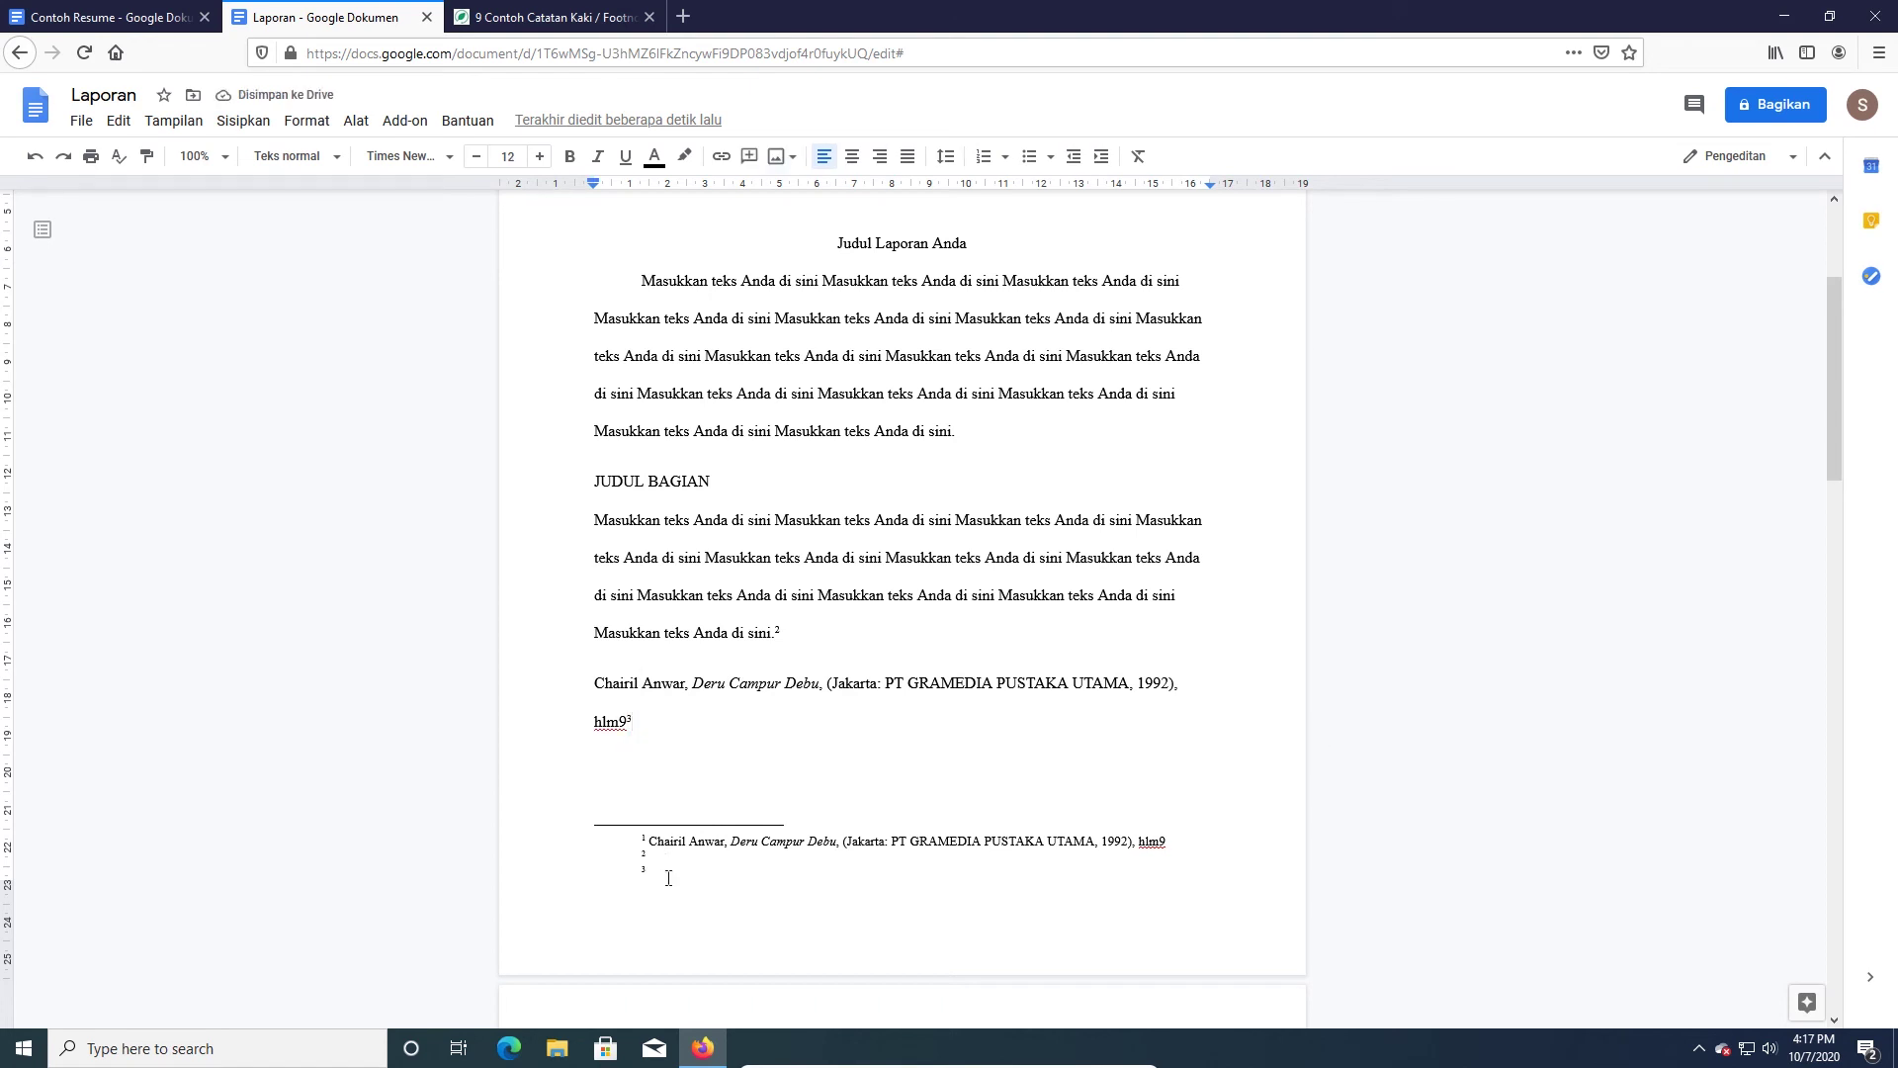
{"action": "left_click", "coordinate": [668, 878]}
{"action": "key", "text": "ctrl+v"}
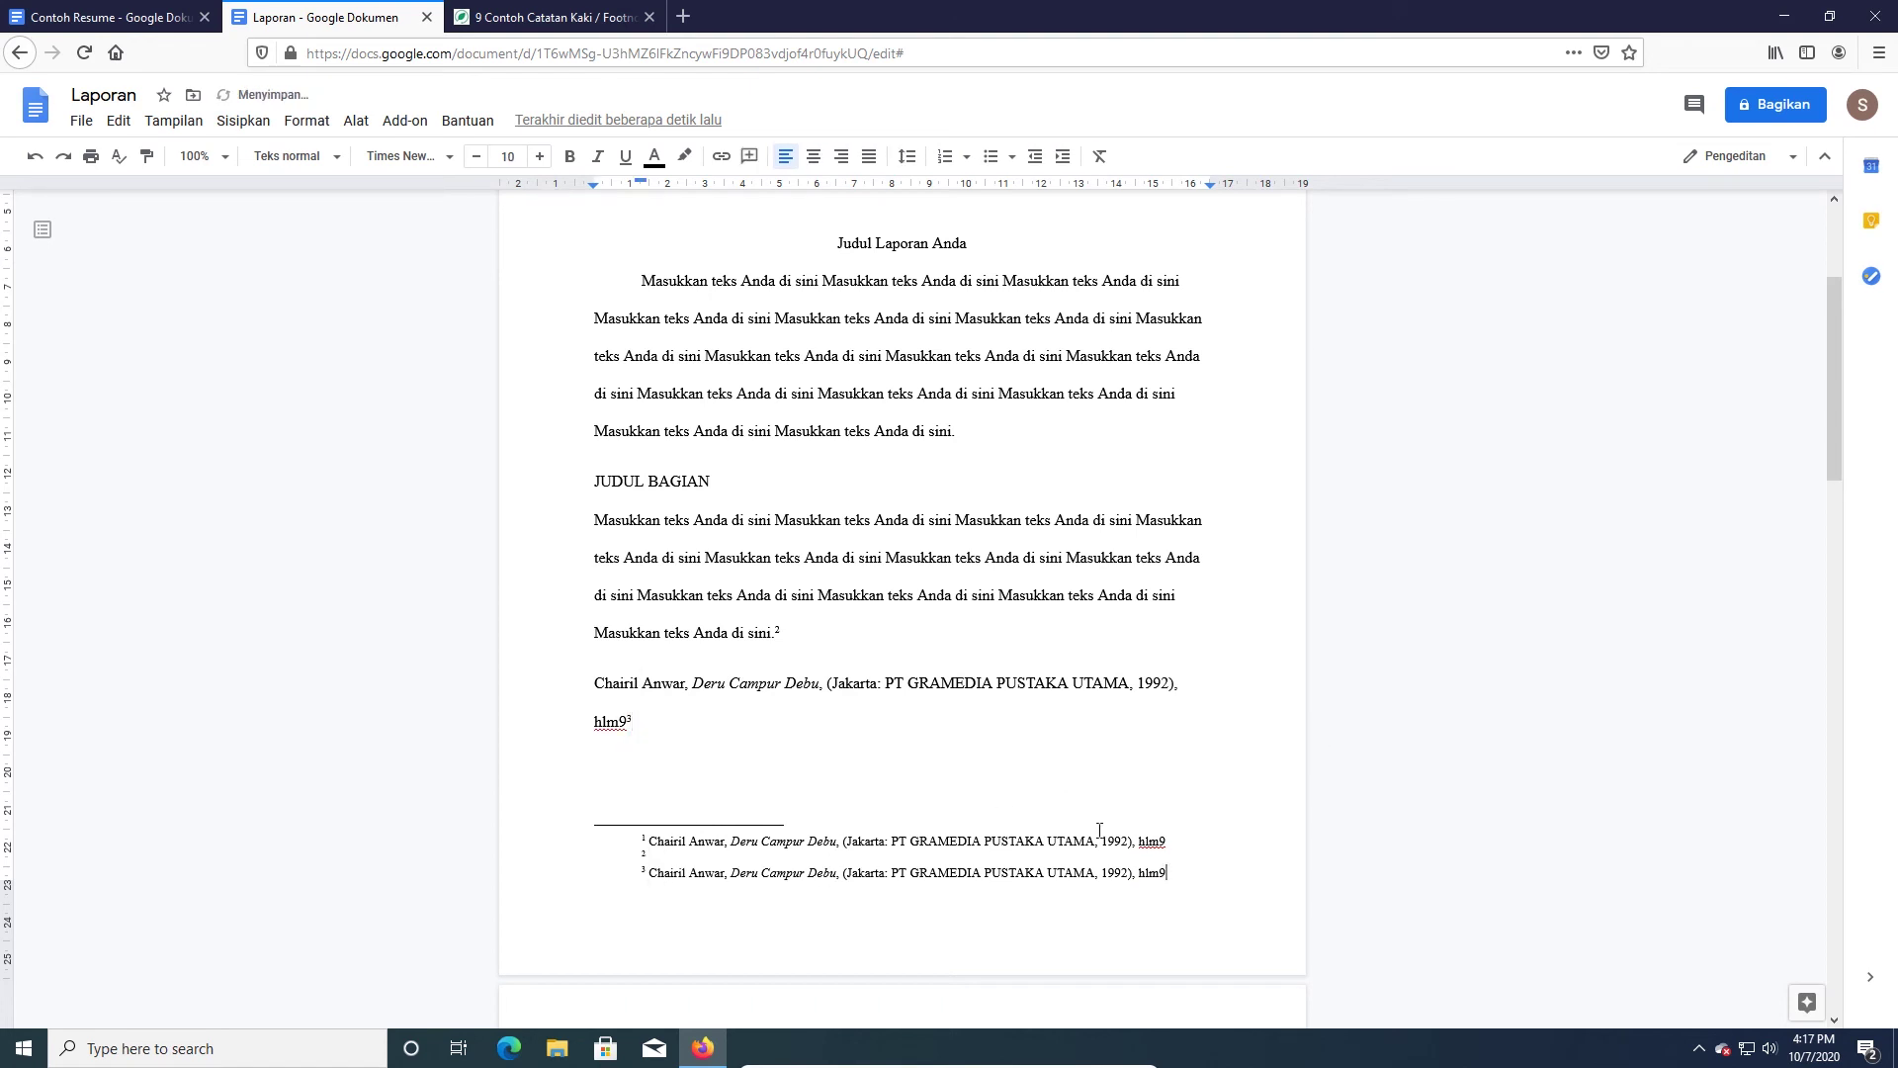
{"action": "left_click_drag", "start_coordinate": [1164, 873], "coordinate": [979, 873]}
{"action": "left_click", "coordinate": [1151, 873]}
{"action": "left_click", "coordinate": [1314, 887]}
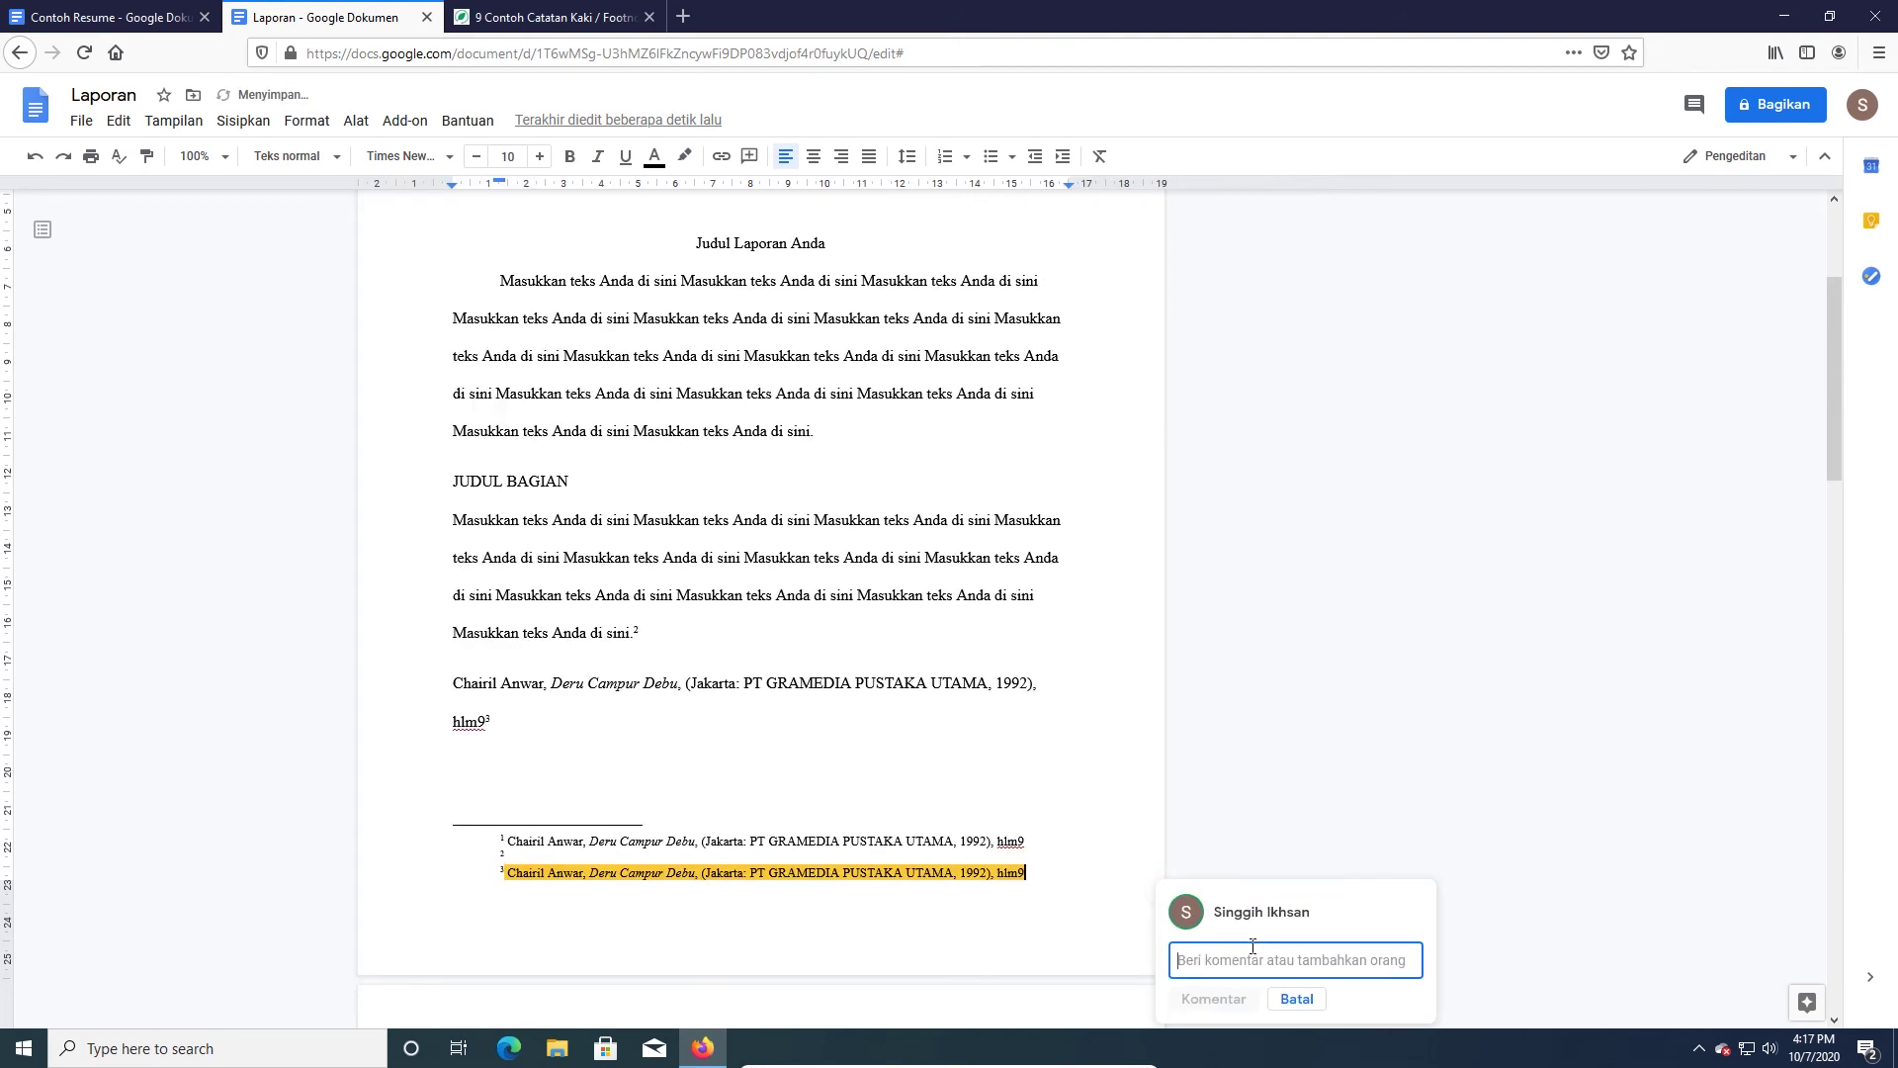
{"action": "scroll", "coordinate": [1302, 712], "scroll_direction": "down", "scroll_amount": 3}
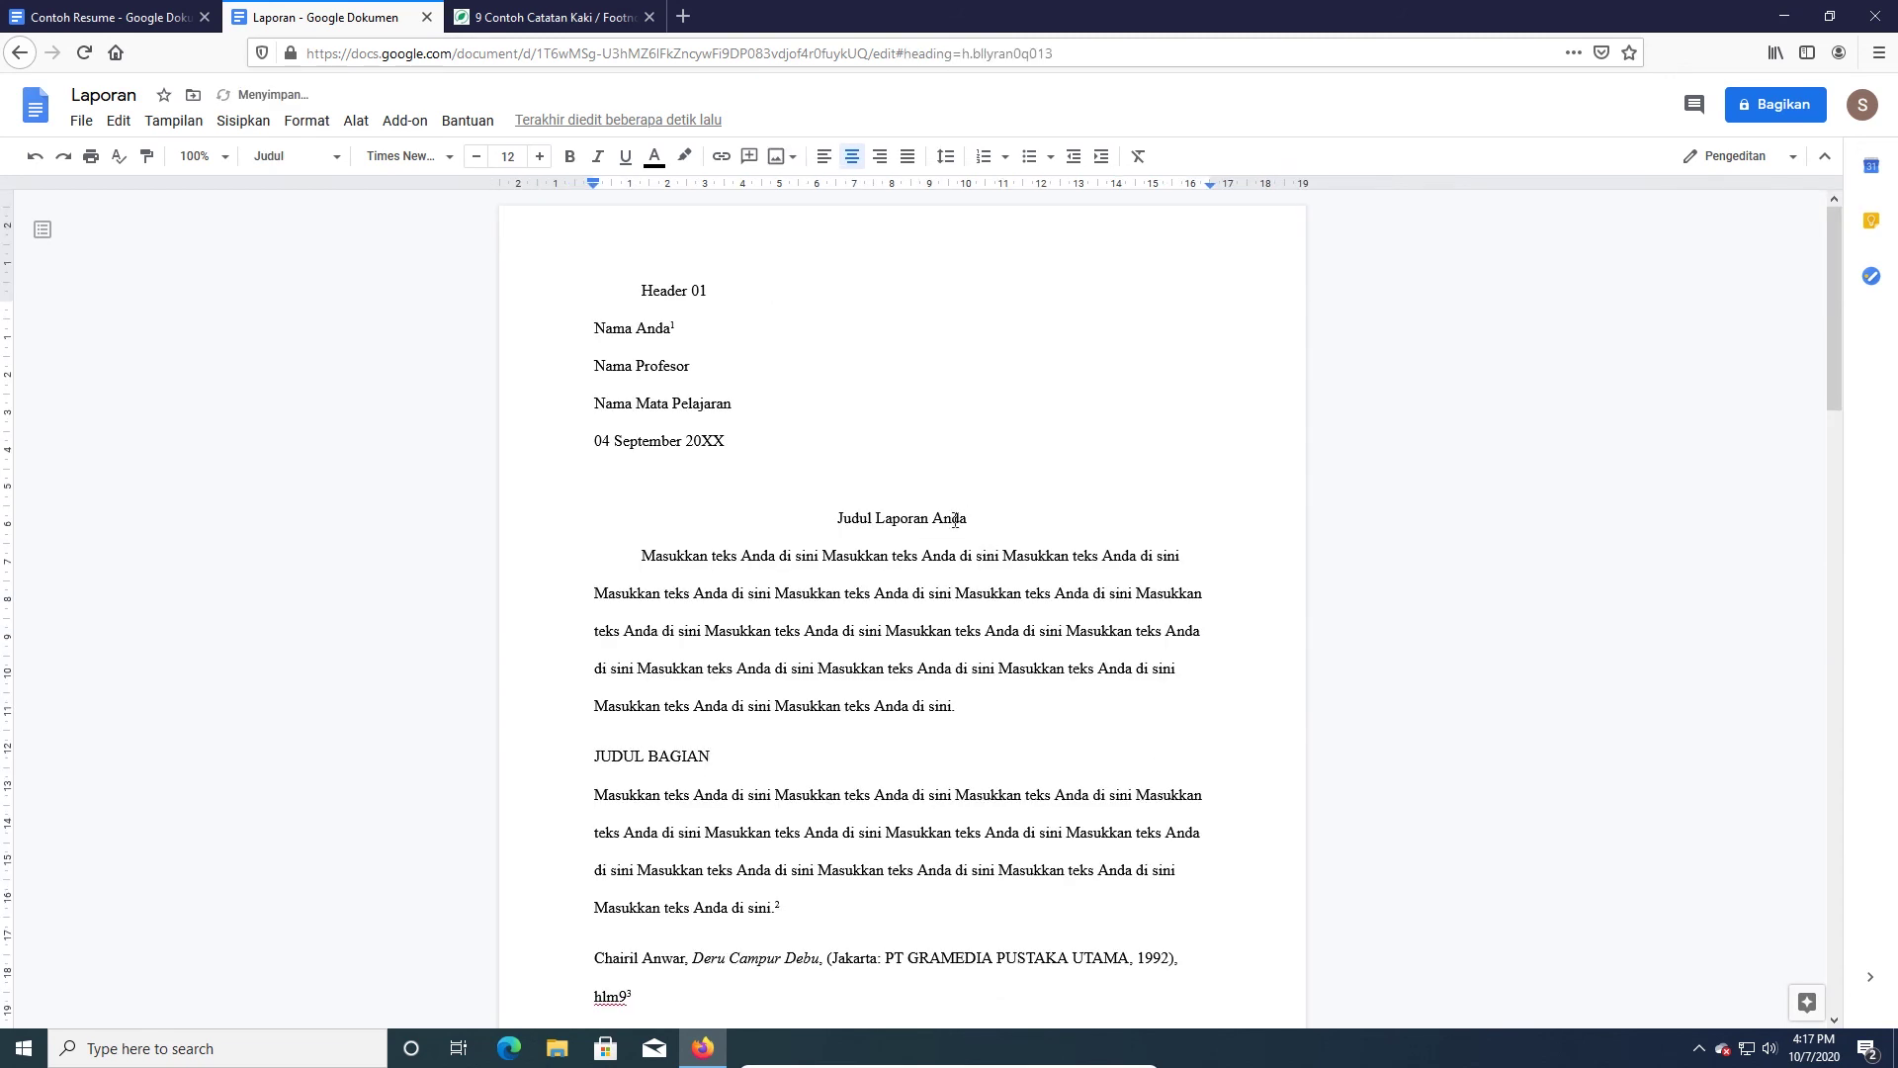
- Copy TEXT 1's bold formatting with Paint format onto the word "TEXT" in the TEXT 2 and TEXT 3 lines
{"action": "left_click", "coordinate": [767, 426]}
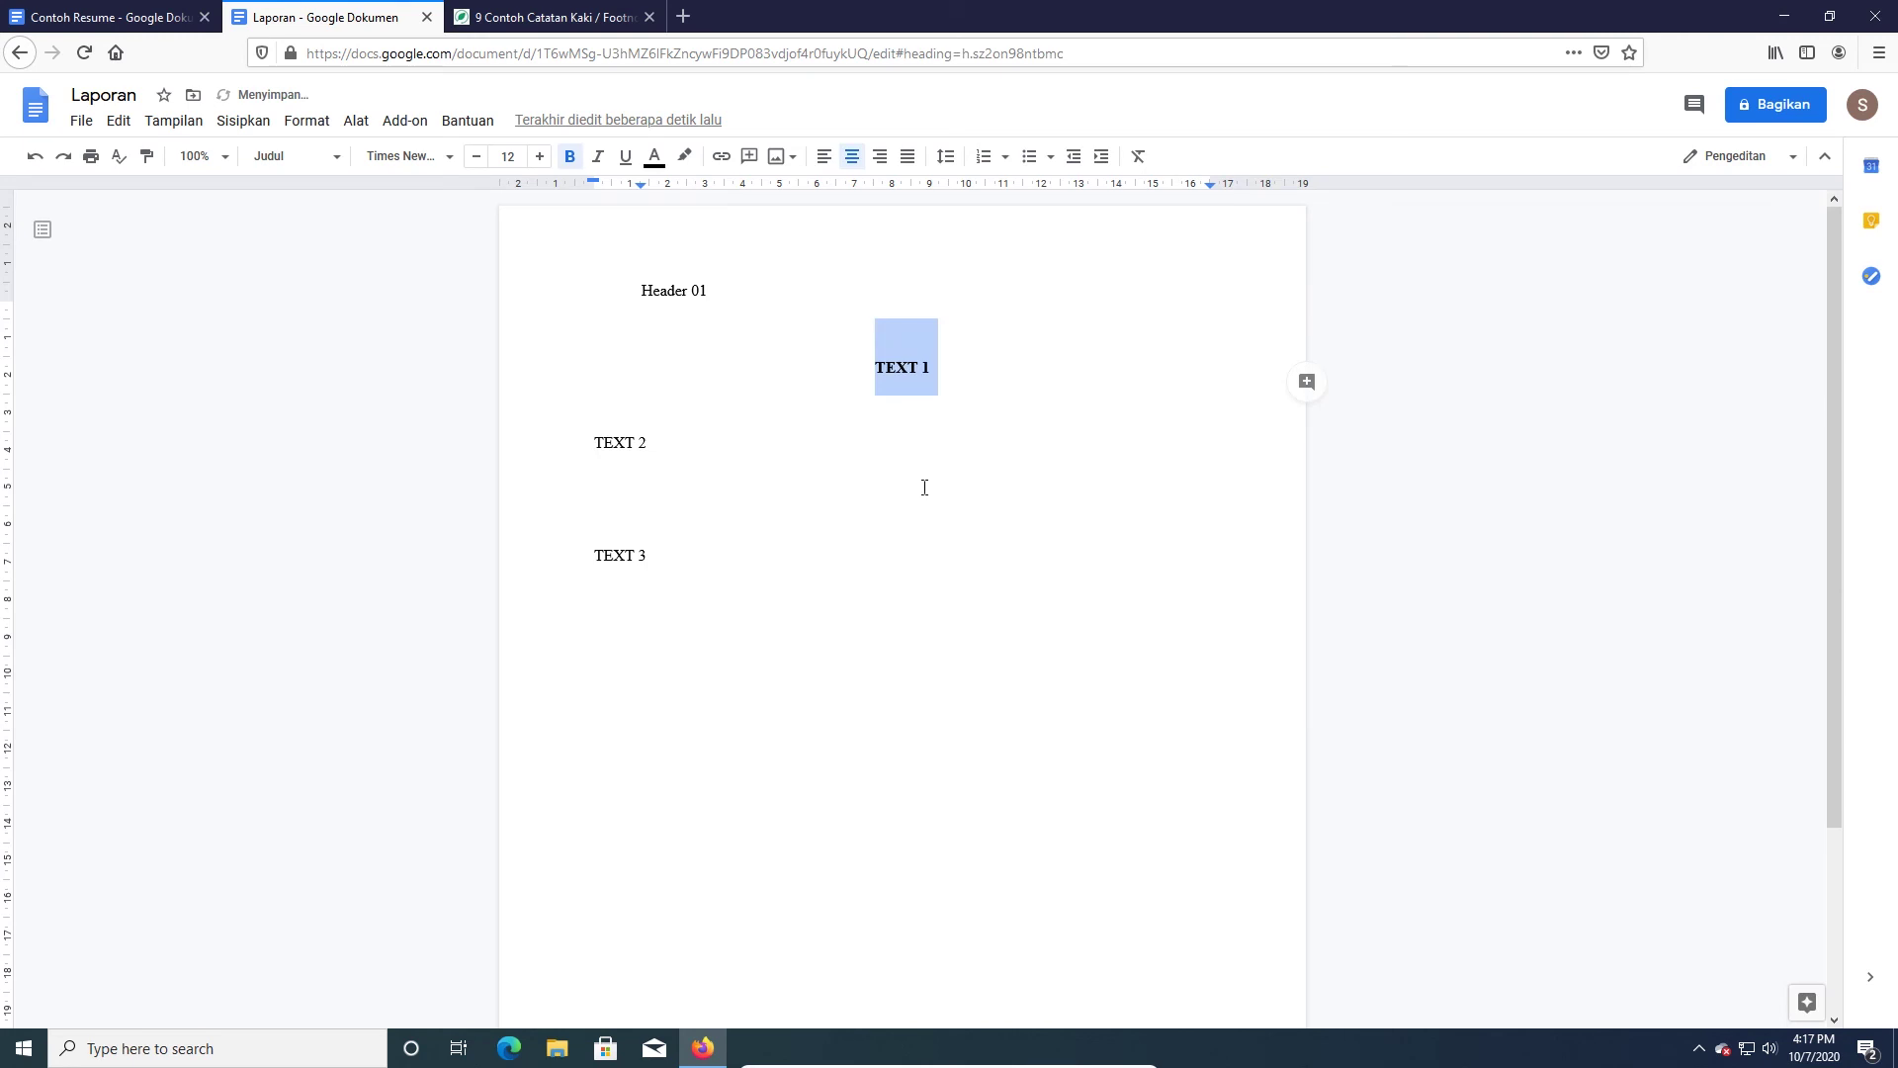
{"action": "key", "text": "Right"}
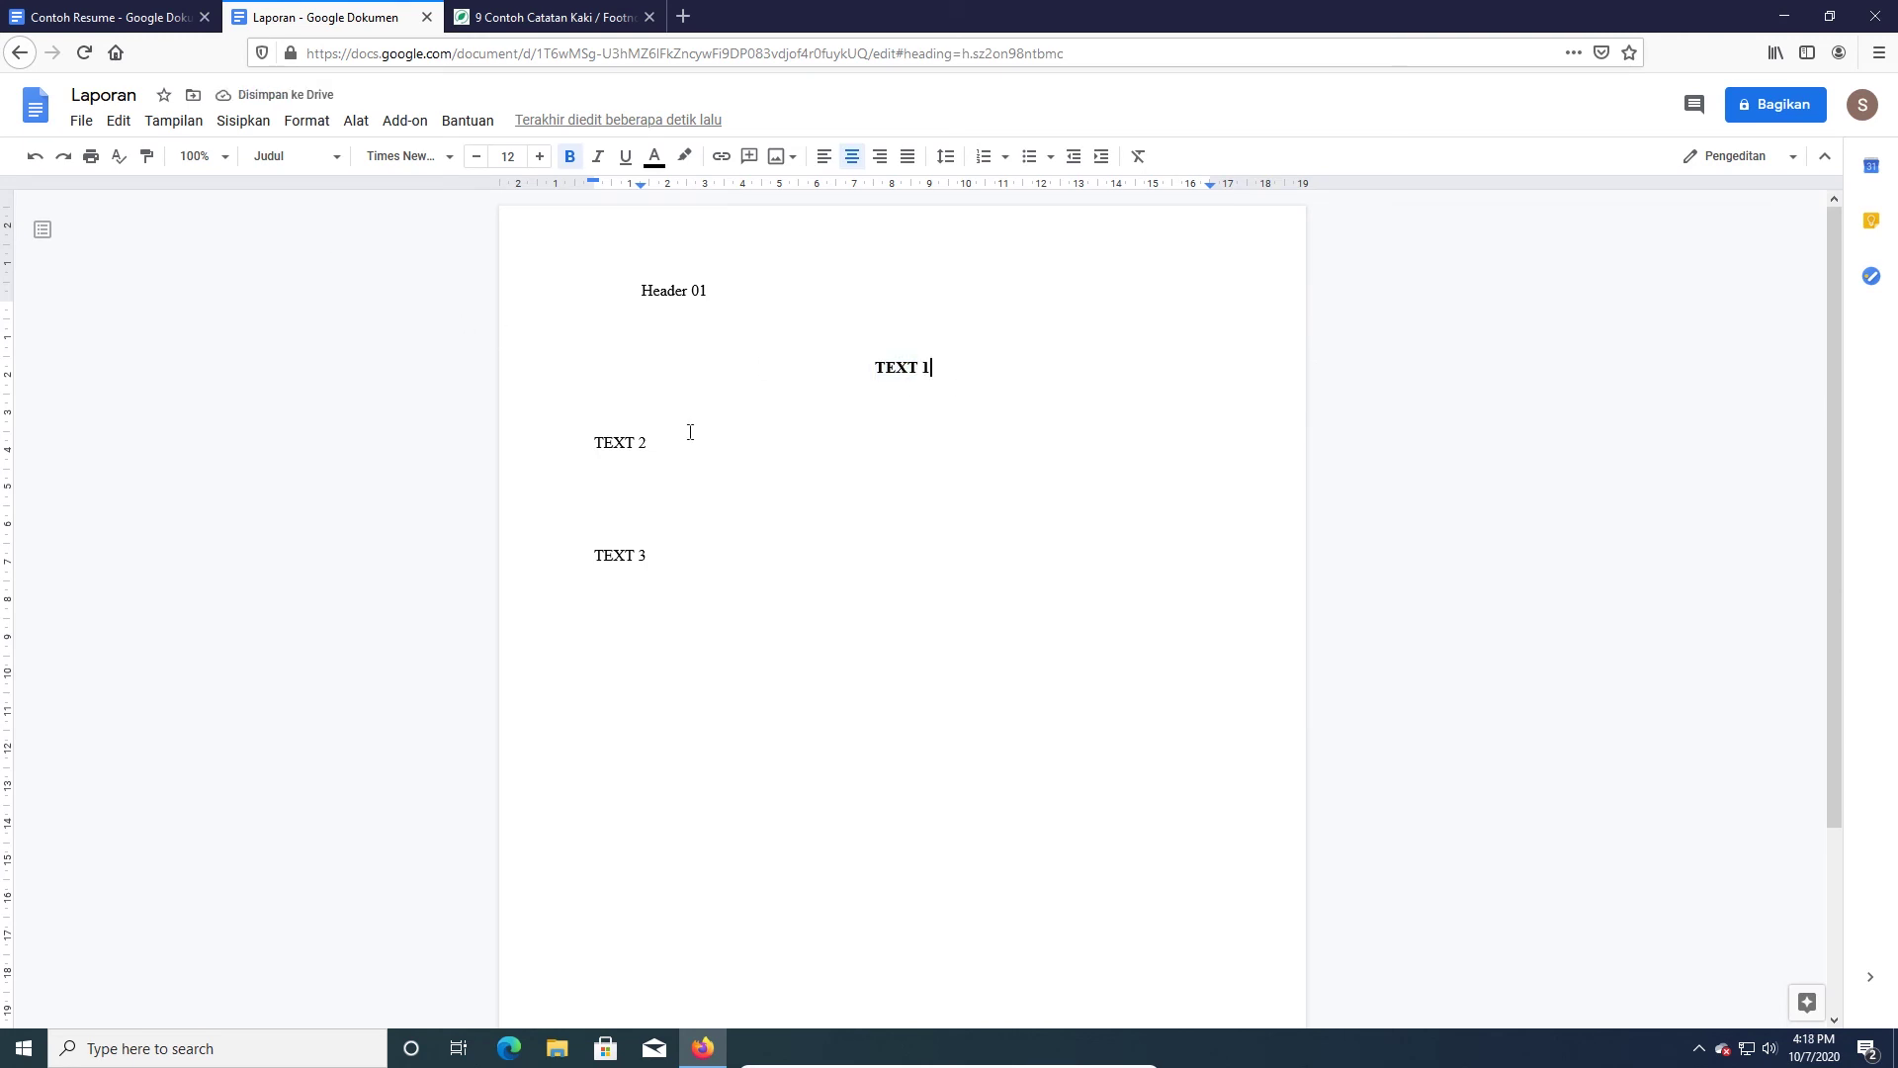
{"action": "triple_click", "coordinate": [881, 372]}
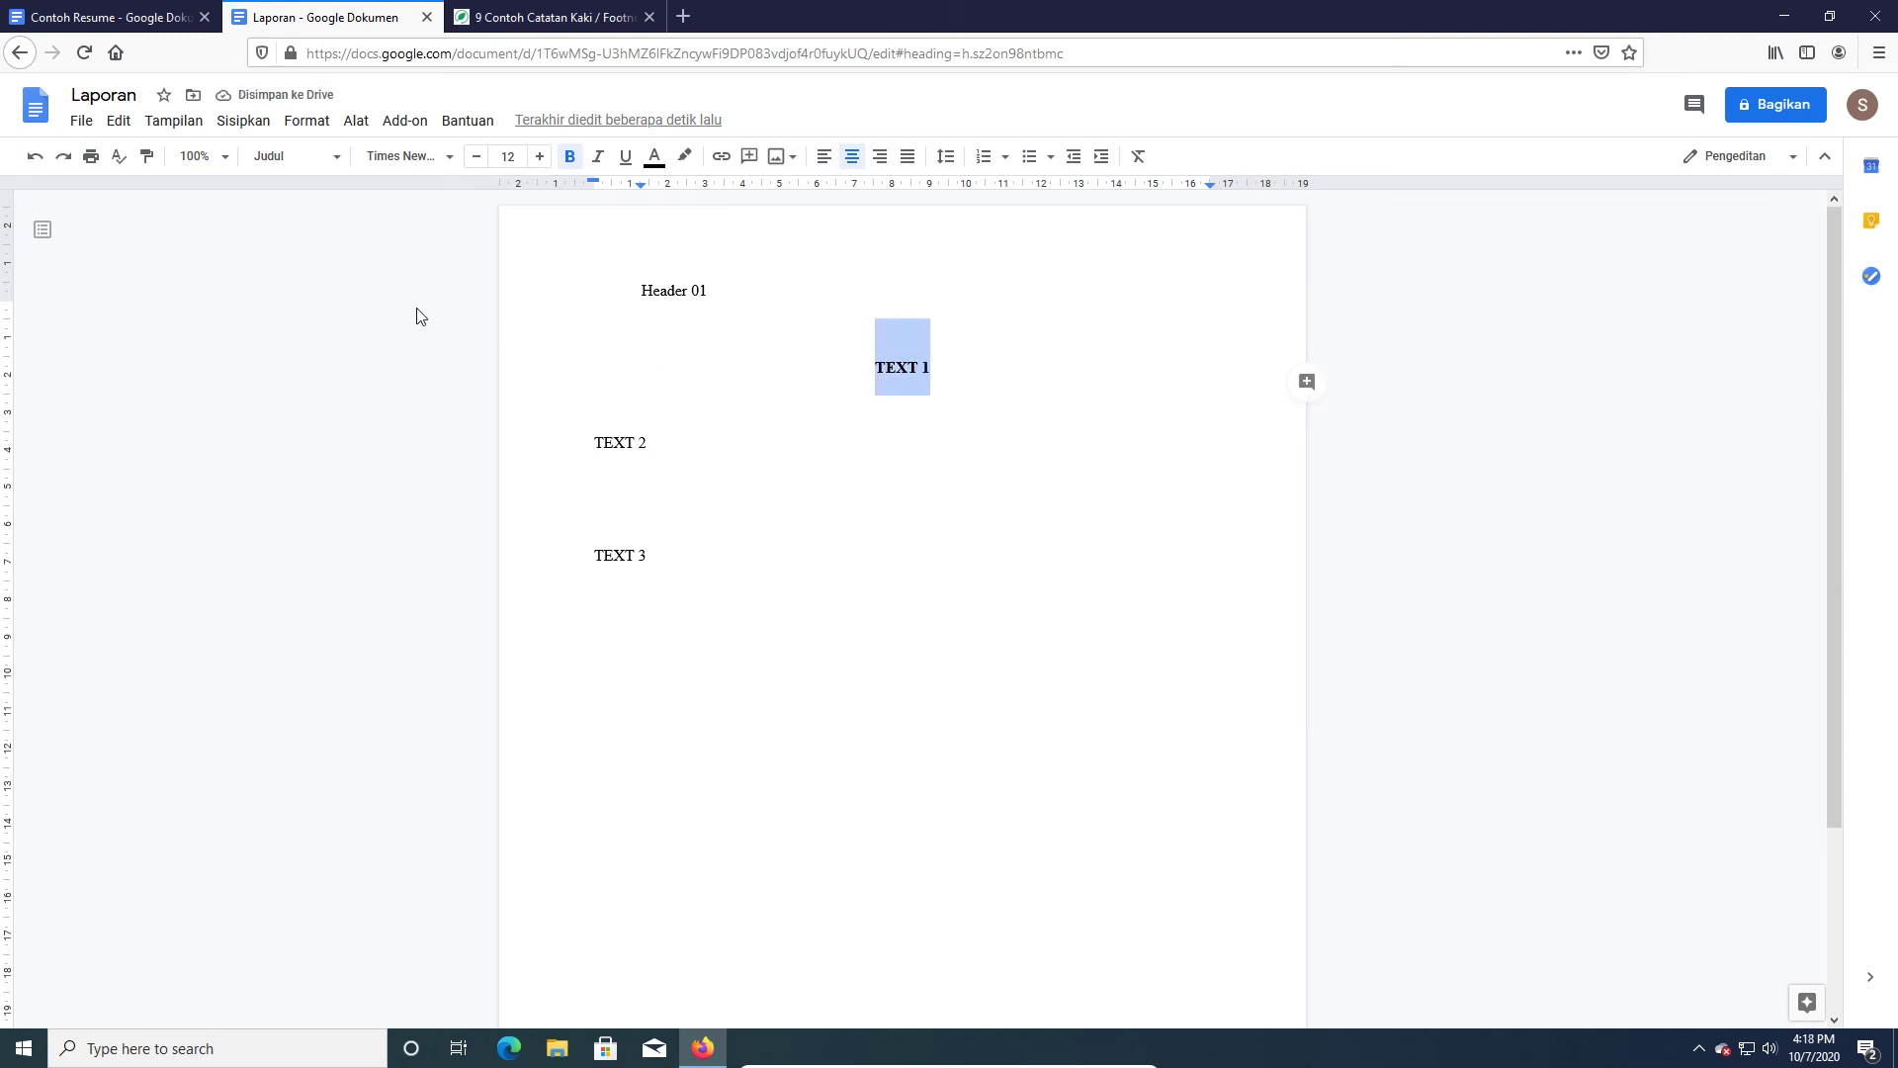
{"action": "left_click", "coordinate": [146, 156]}
{"action": "left_click", "coordinate": [623, 441]}
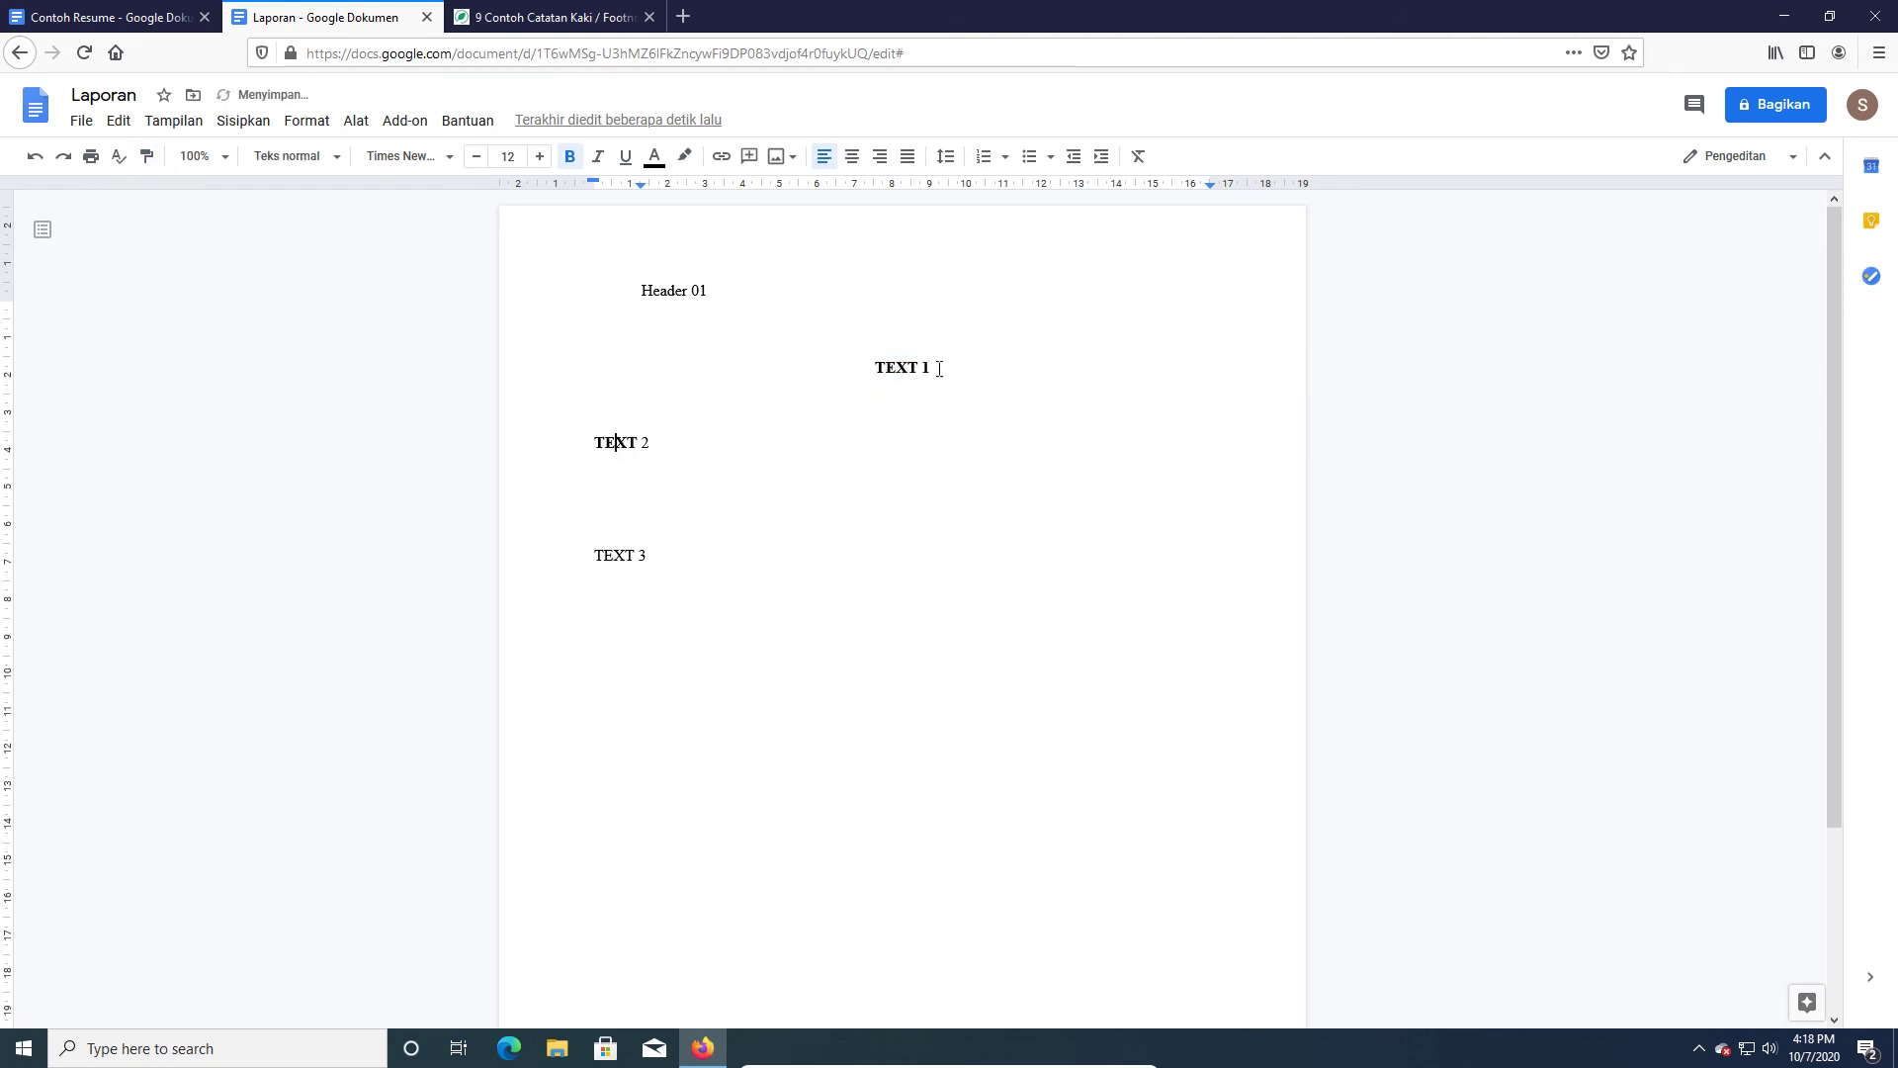
{"action": "triple_click", "coordinate": [874, 364]}
{"action": "left_click", "coordinate": [145, 156]}
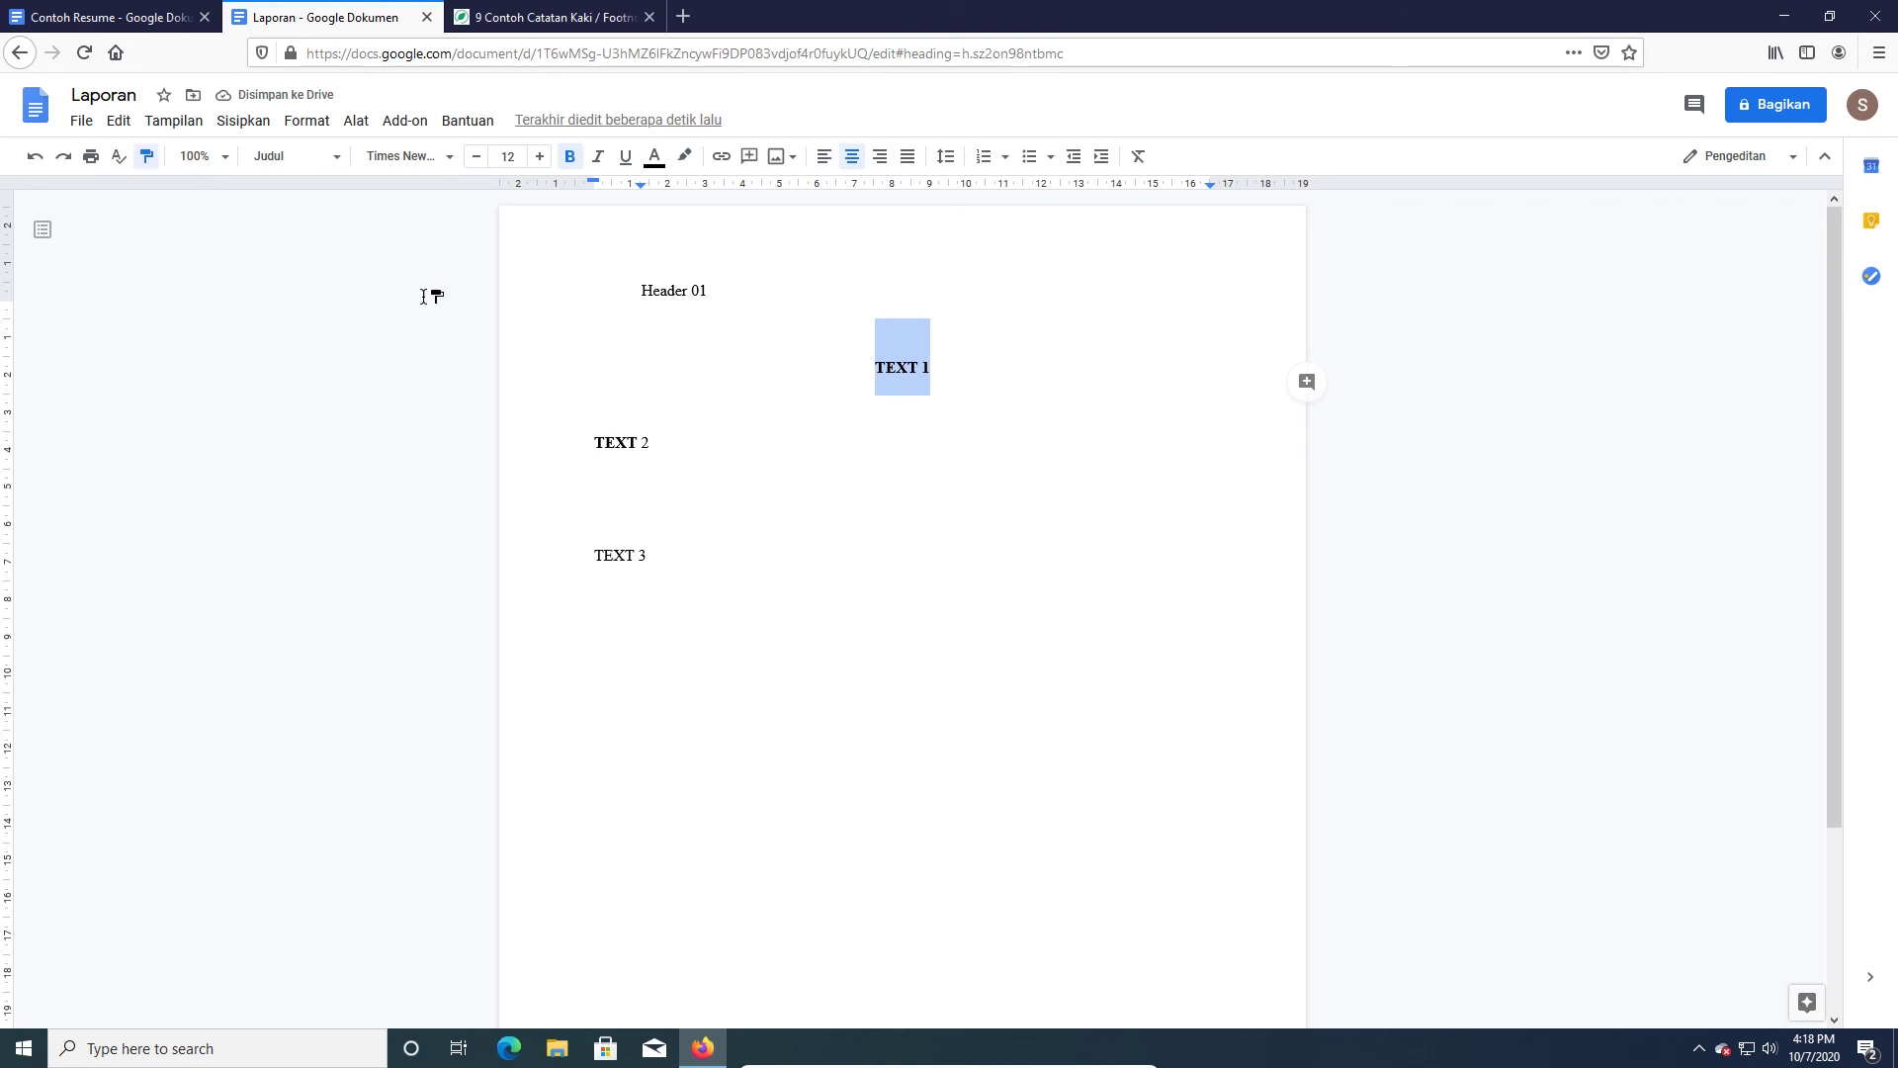
{"action": "left_click", "coordinate": [616, 554]}
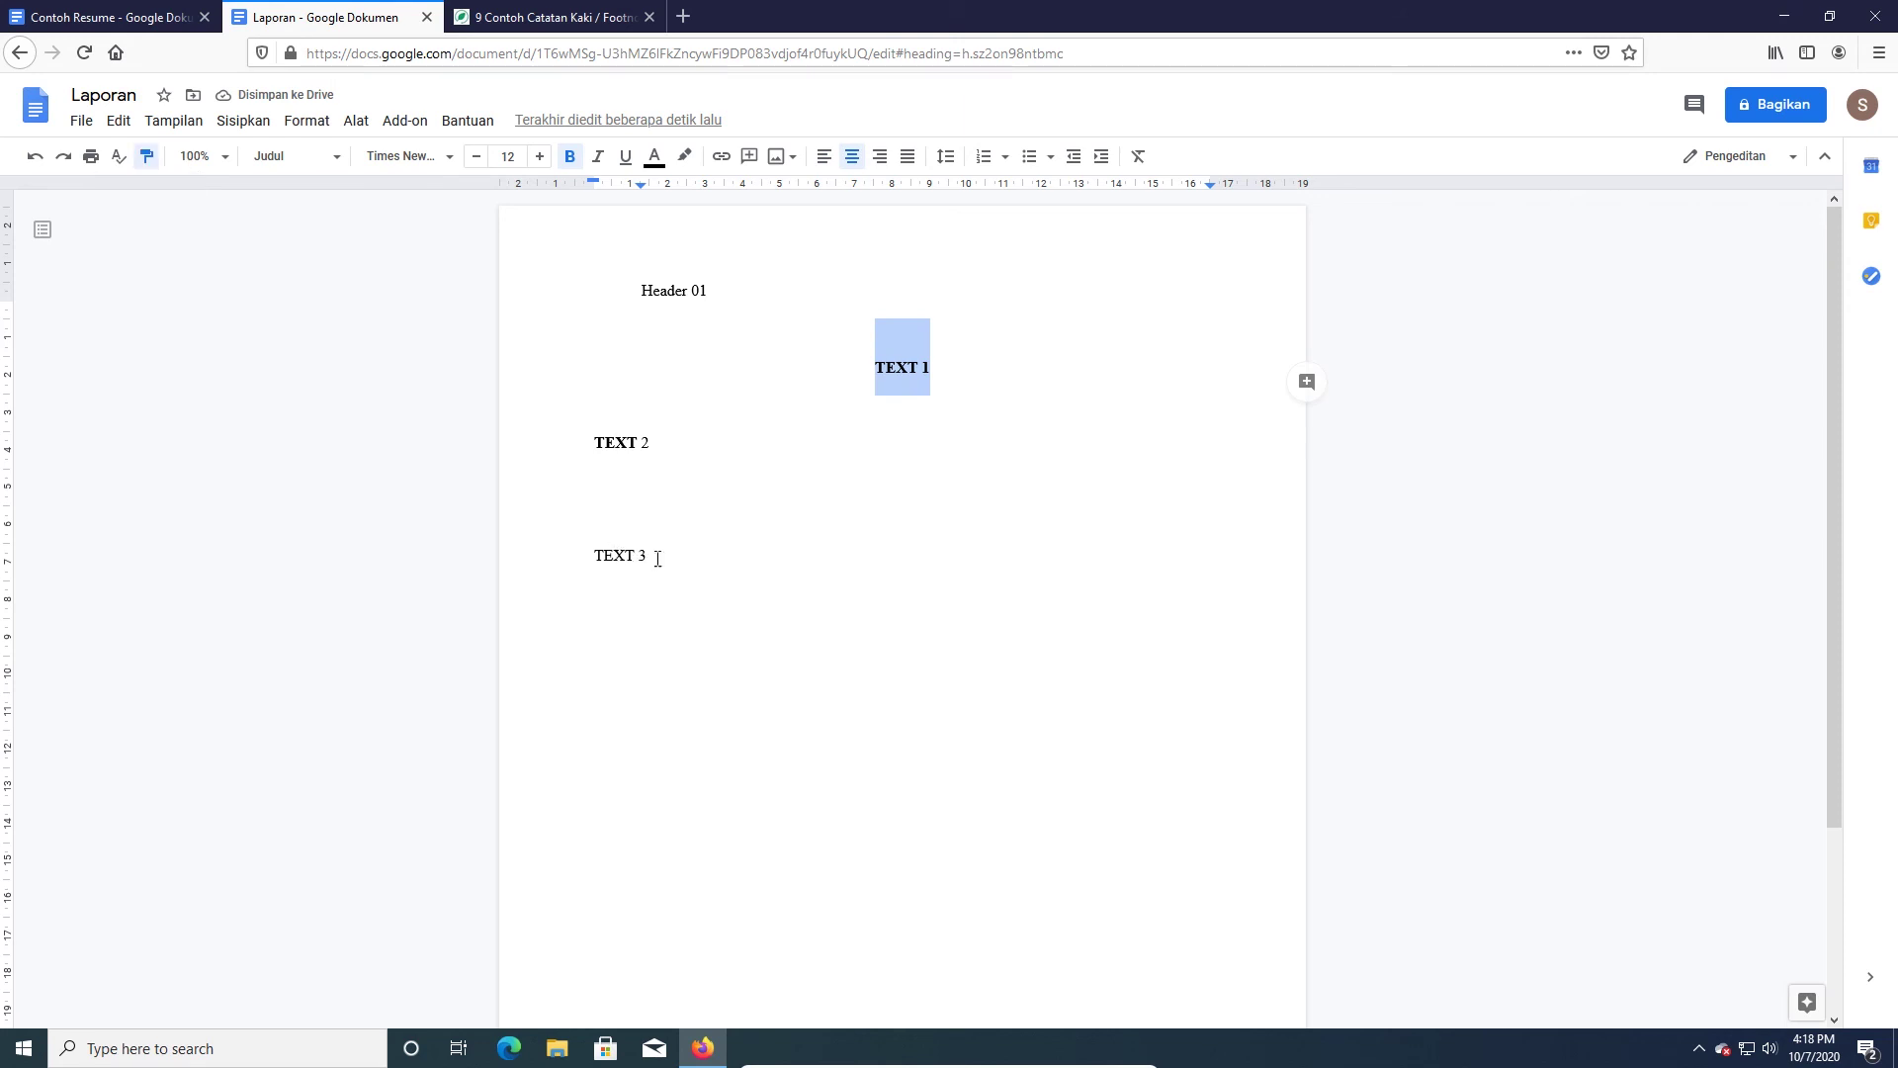
- Color the TEXT 2 line red and copy its formatting onto the word "TEXT" in the TEXT 1 heading
{"action": "left_click", "coordinate": [598, 442], "text": "shift"}
{"action": "left_click", "coordinate": [653, 156]}
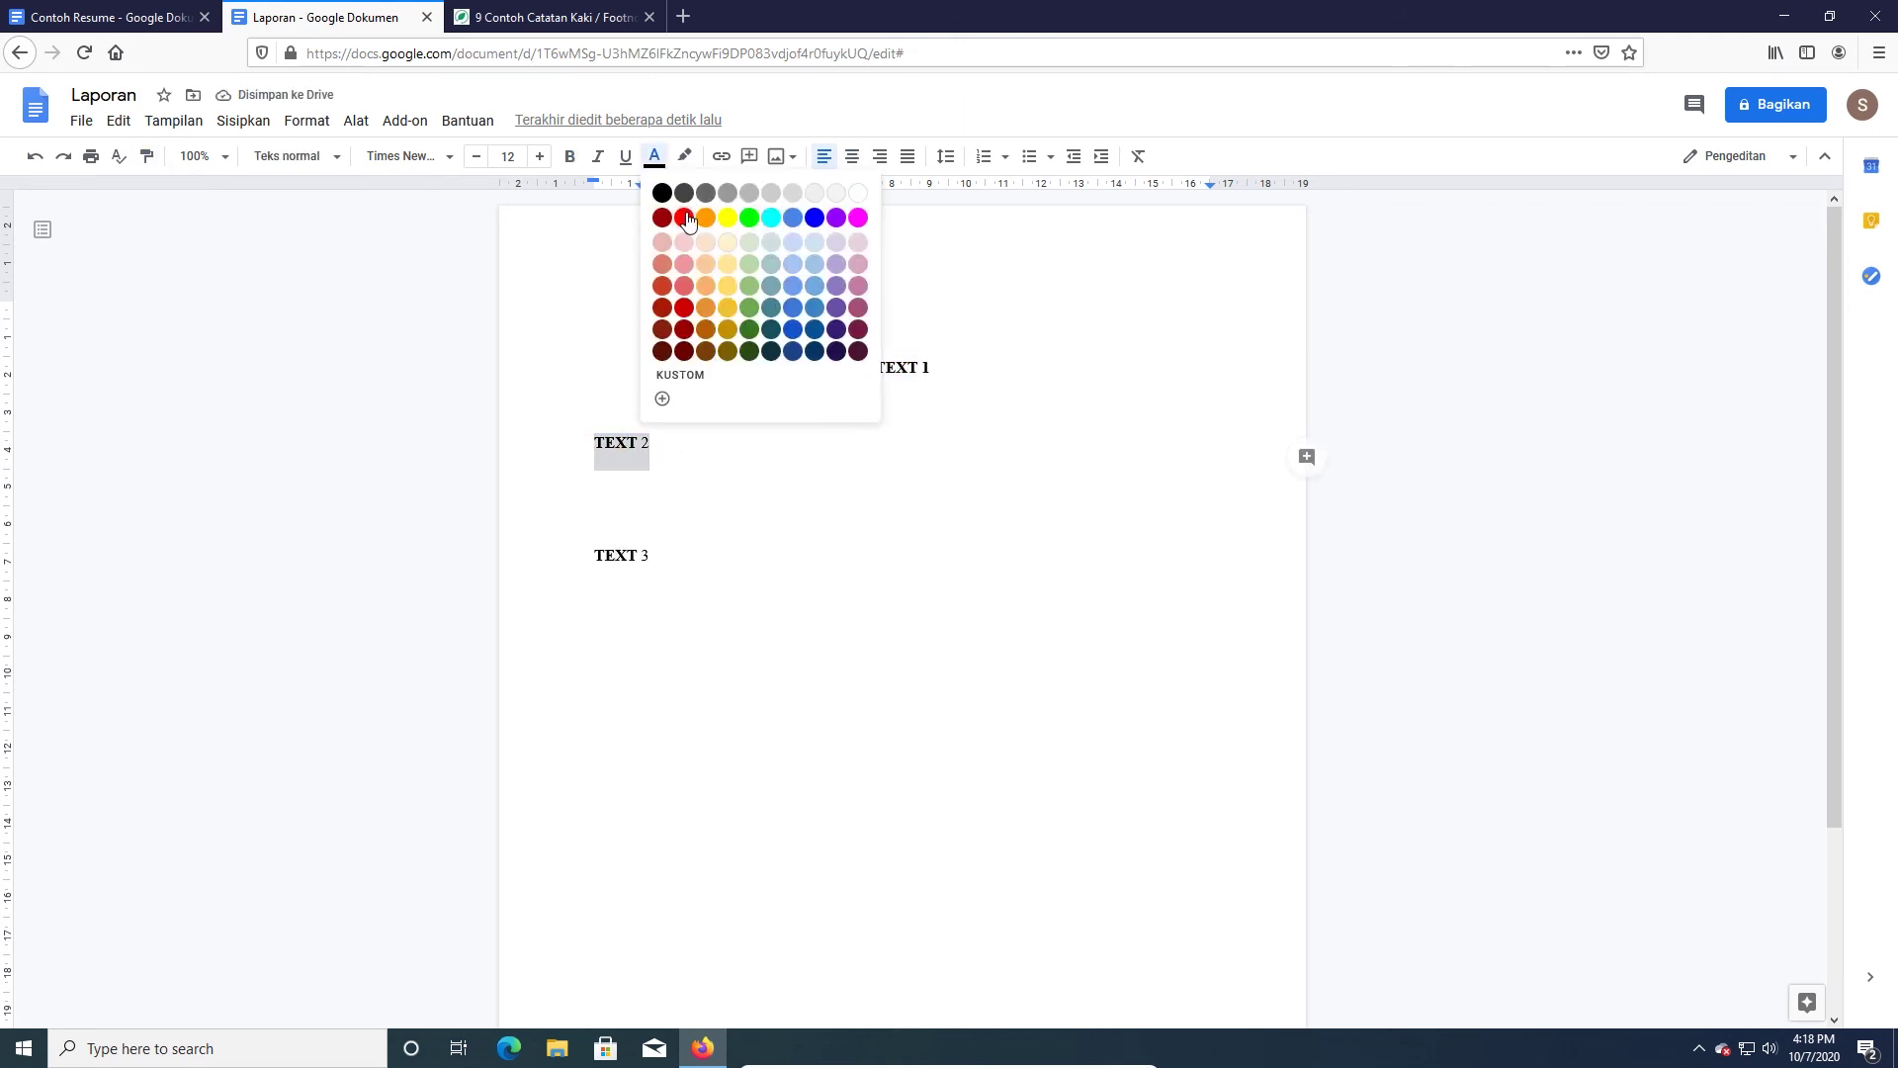
{"action": "left_click", "coordinate": [684, 218]}
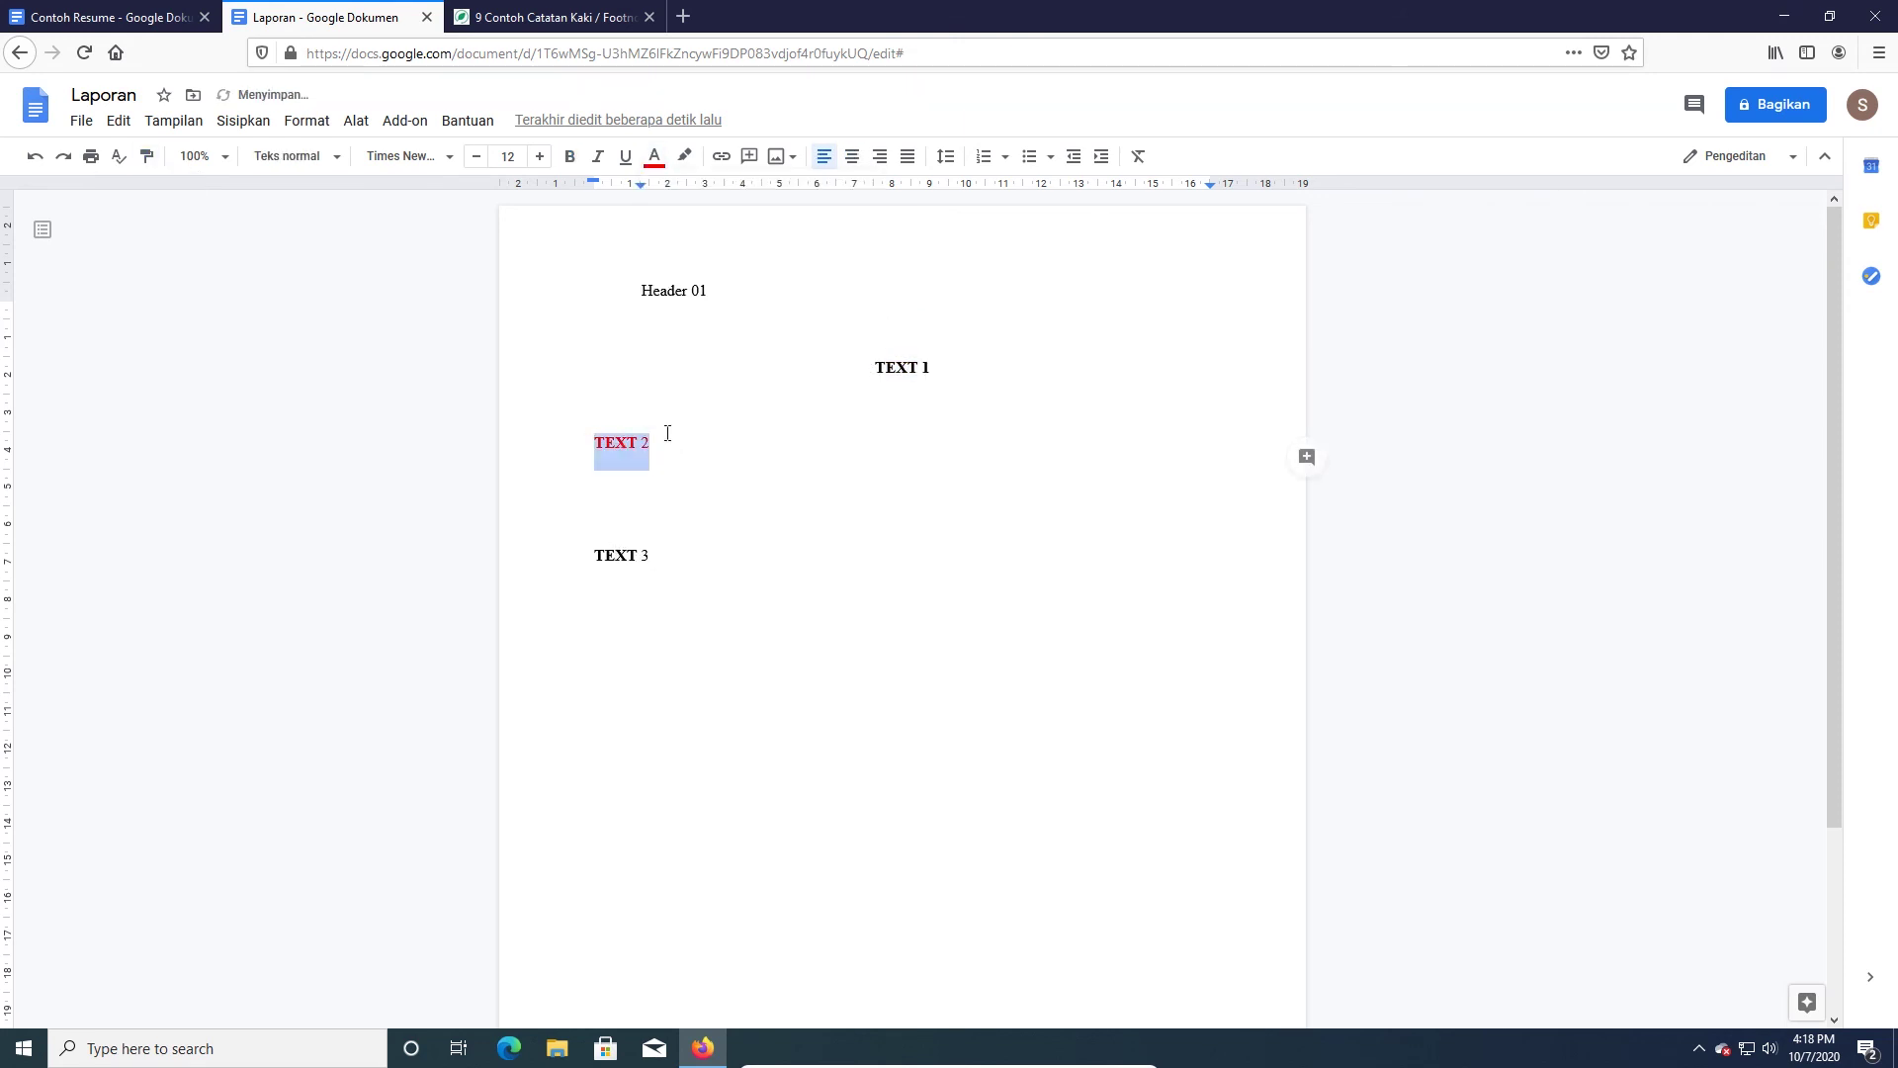
{"action": "left_click", "coordinate": [146, 156]}
{"action": "left_click", "coordinate": [897, 370]}
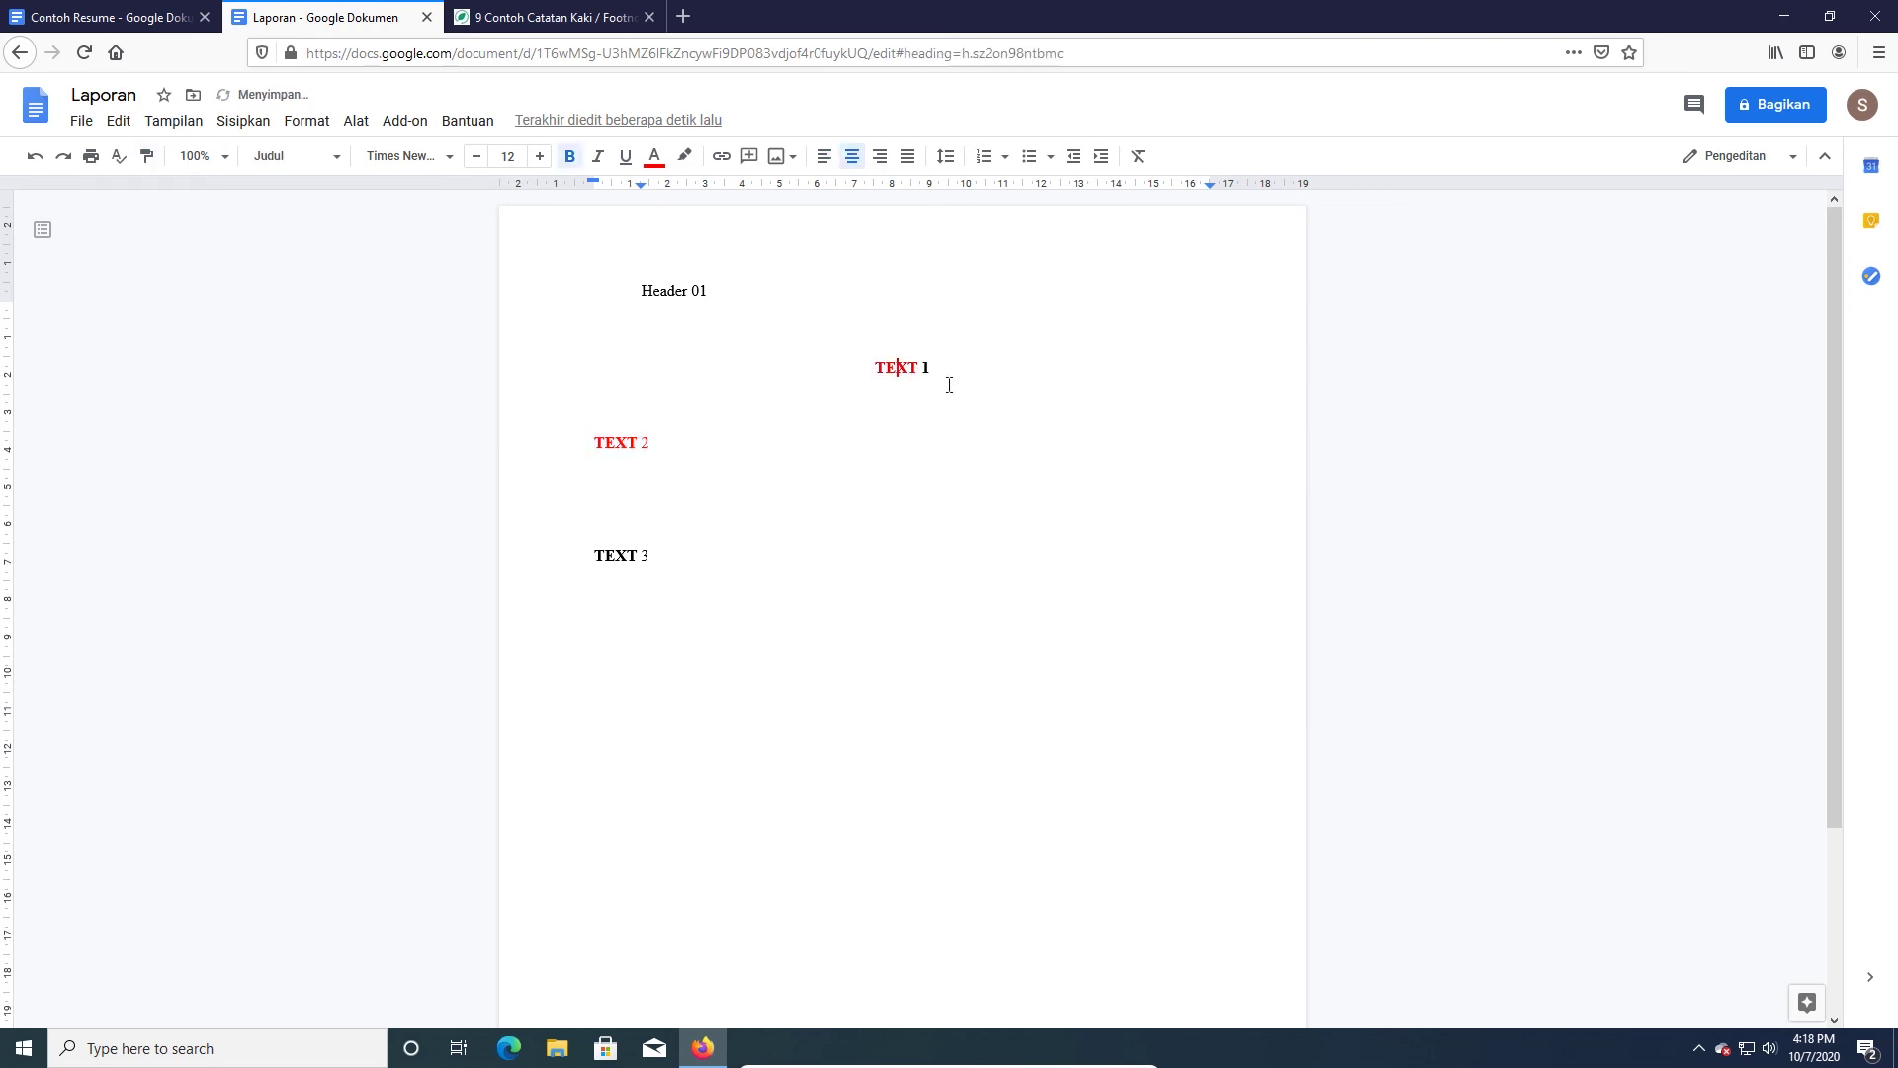
{"action": "left_click_drag", "start_coordinate": [654, 442], "coordinate": [597, 445]}
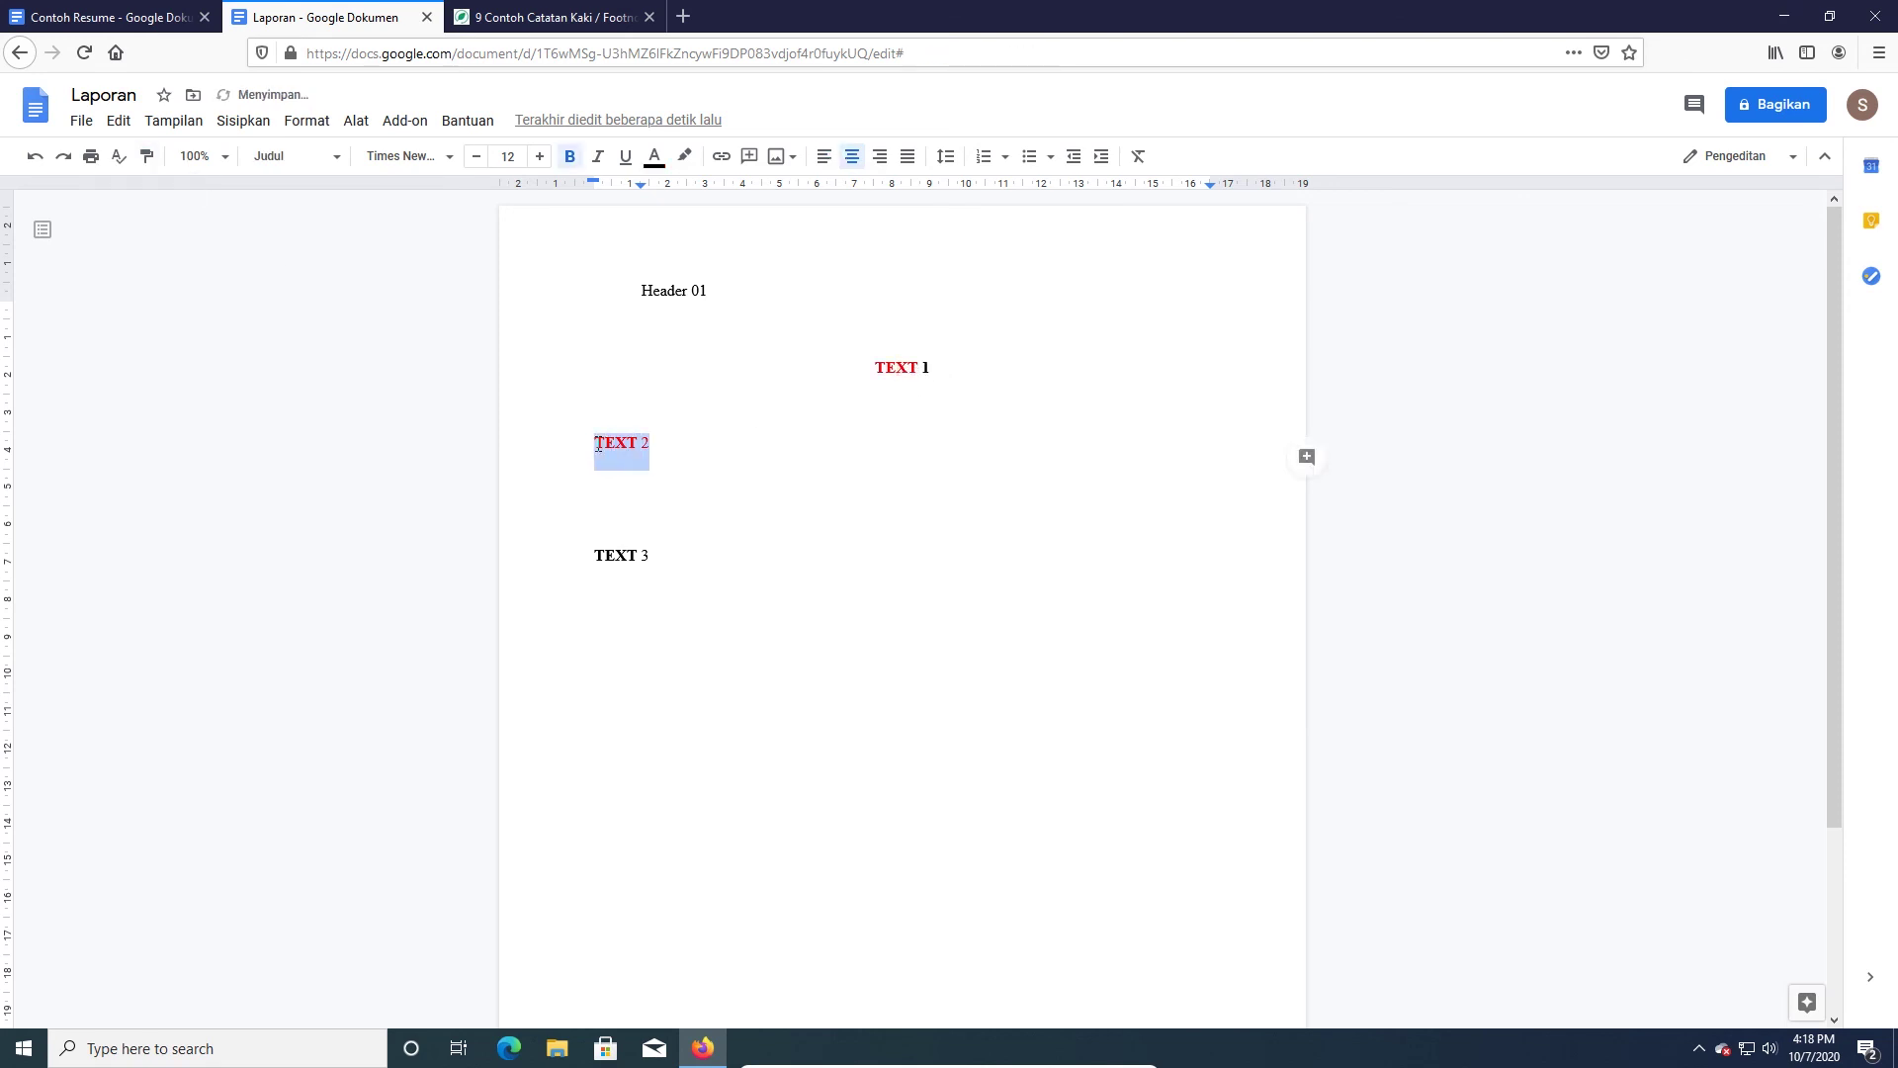
{"action": "left_click", "coordinate": [618, 441]}
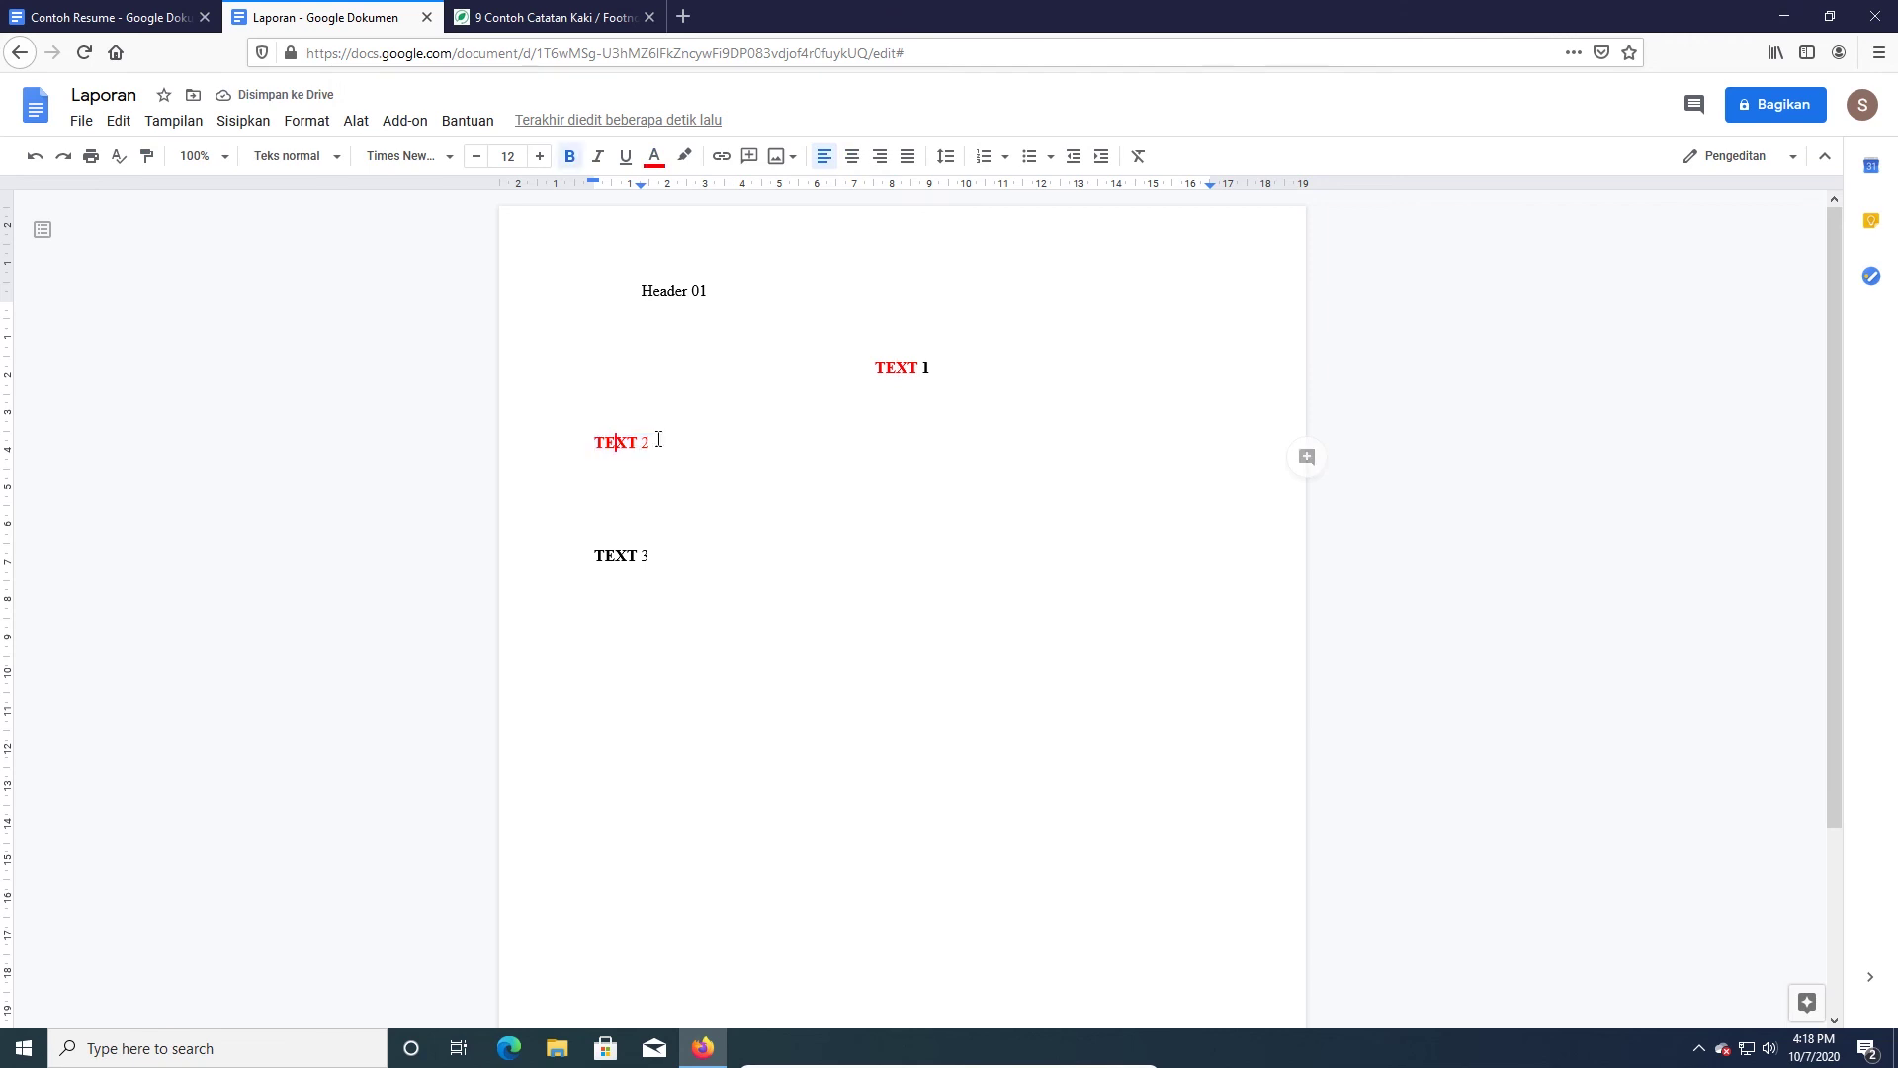
{"action": "mouse_move", "coordinate": [650, 443]}
{"action": "left_mouse_down"}
{"action": "mouse_move", "coordinate": [600, 443]}
{"action": "mouse_move", "coordinate": [650, 443]}
{"action": "left_mouse_up"}
{"action": "left_click", "coordinate": [844, 419]}
- Copy the TEXT 3 line and add two more "TEXT 3" lines with a bold "TEXT" directly below it
{"action": "left_click_drag", "start_coordinate": [657, 560], "coordinate": [591, 555]}
{"action": "key", "text": "ctrl+c"}
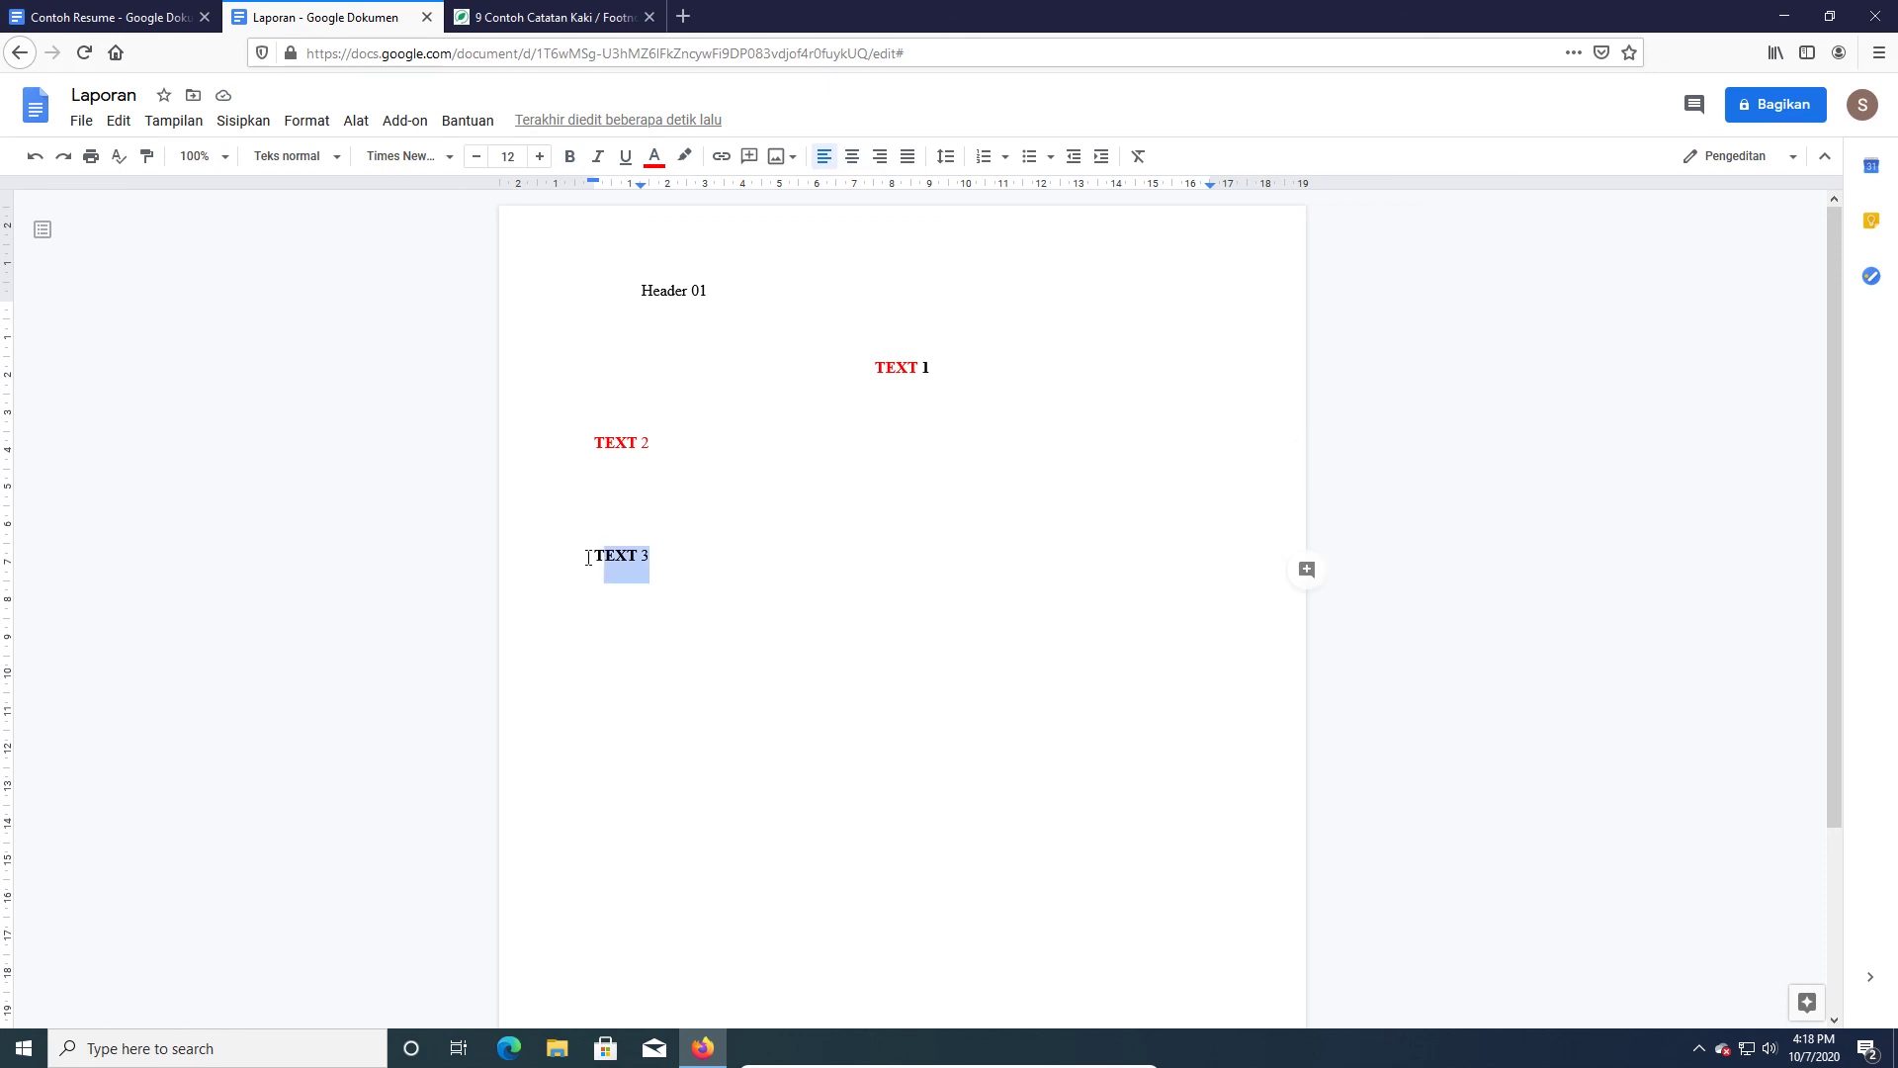
{"action": "left_click", "coordinate": [868, 706]}
{"action": "key", "text": "Return"}
{"action": "key", "text": "ctrl+b"}
{"action": "type", "text": "TEXT"}
{"action": "key", "text": "ctrl+b"}
{"action": "type", "text": "3"}
{"action": "key", "text": "Return"}
{"action": "key", "text": "ctrl+Return"}
{"action": "key", "text": "ctrl+v"}
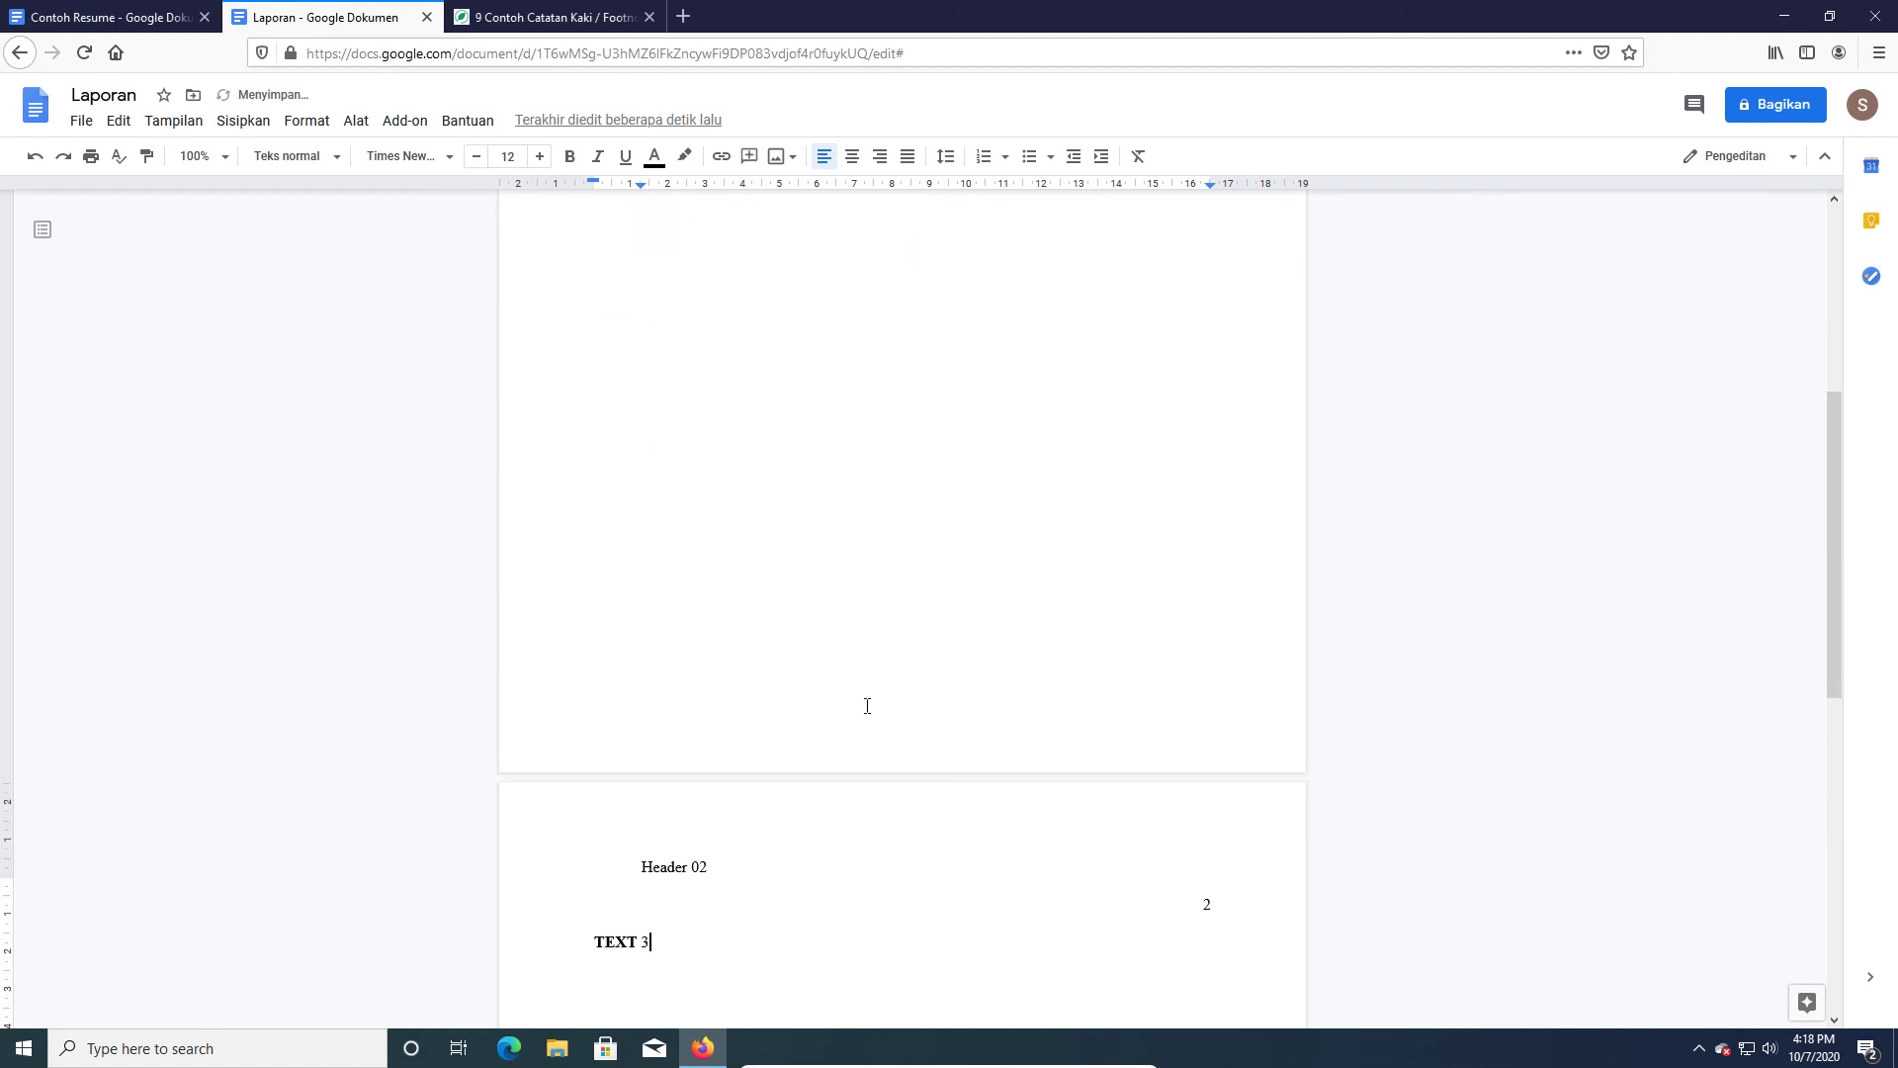
{"action": "scroll", "coordinate": [951, 254], "scroll_direction": "up", "scroll_amount": 5}
{"action": "left_click", "coordinate": [721, 605]}
{"action": "left_click_drag", "start_coordinate": [612, 555], "coordinate": [601, 538]}
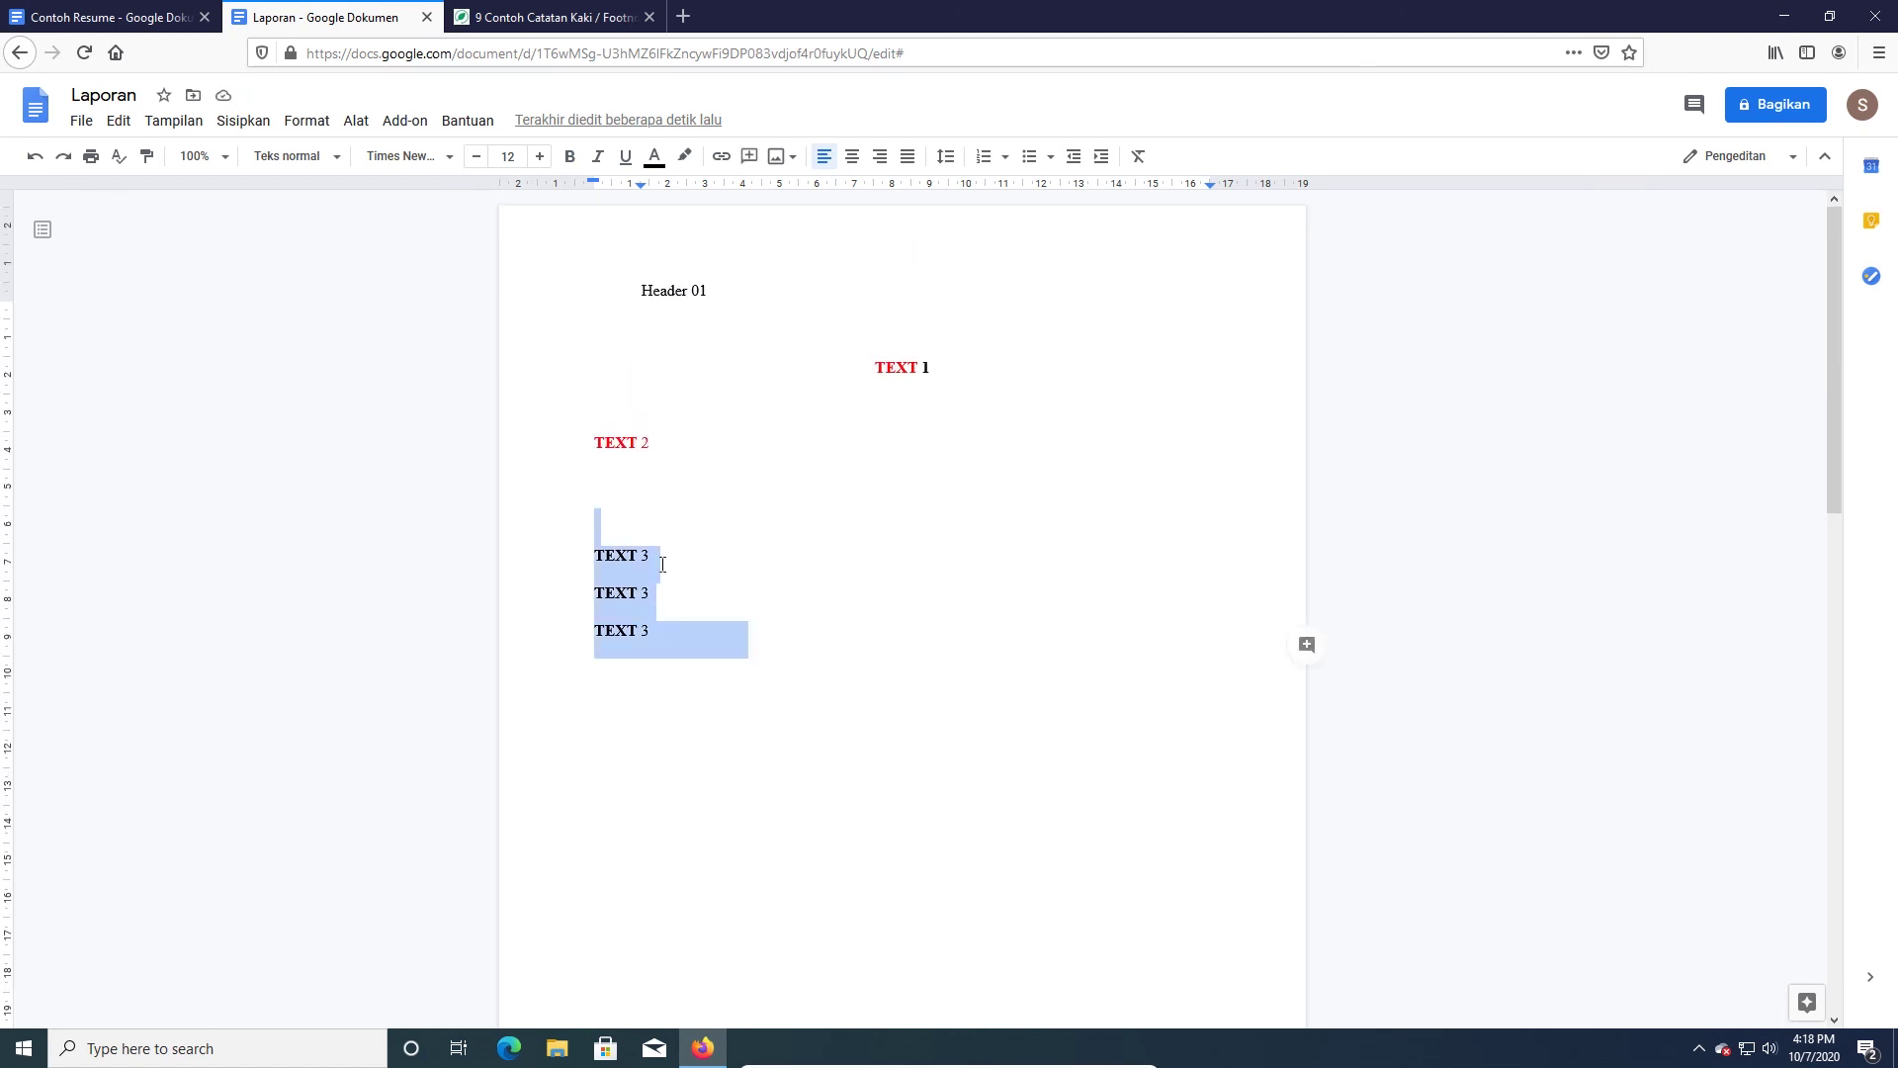
{"action": "left_click", "coordinate": [664, 565]}
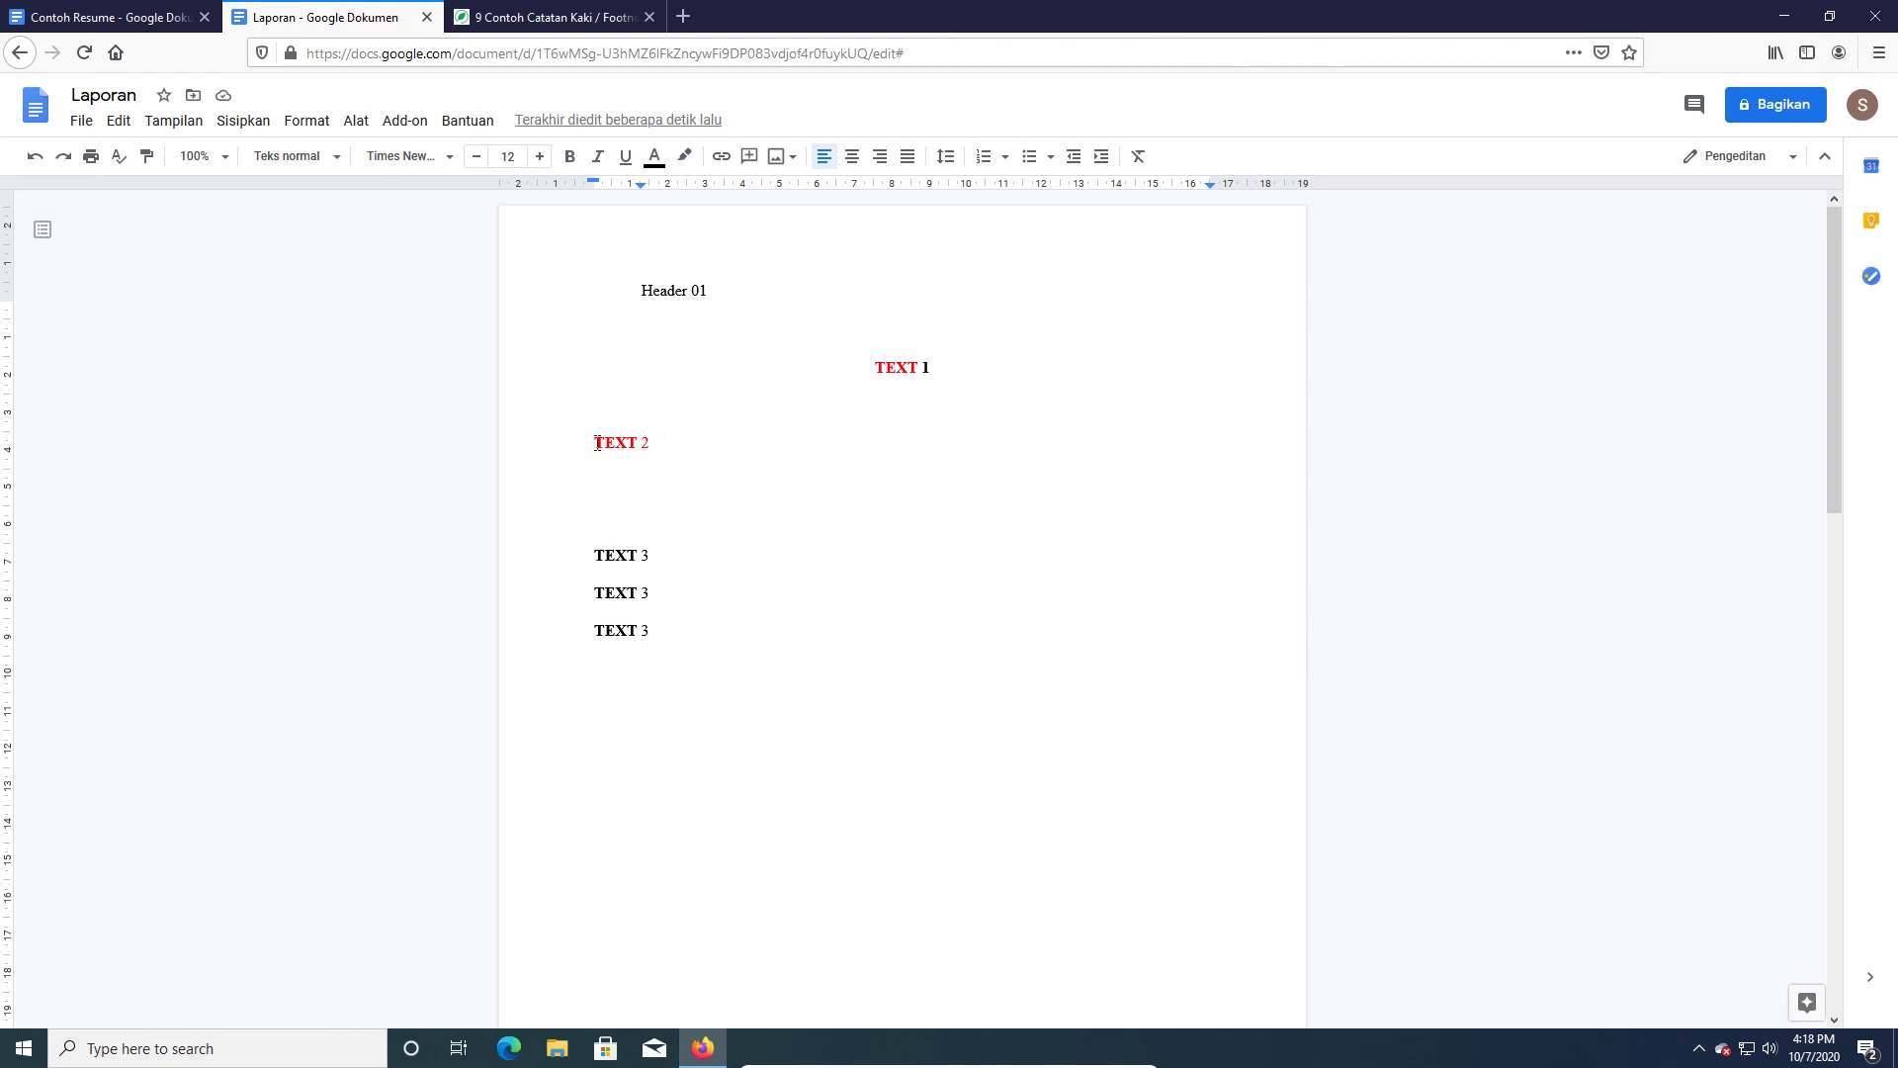
- Paint TEXT 2's red bold formatting onto all three TEXT 3 lines and turn Paint format off
{"action": "left_click_drag", "start_coordinate": [649, 443], "coordinate": [593, 443]}
{"action": "left_click", "coordinate": [148, 158]}
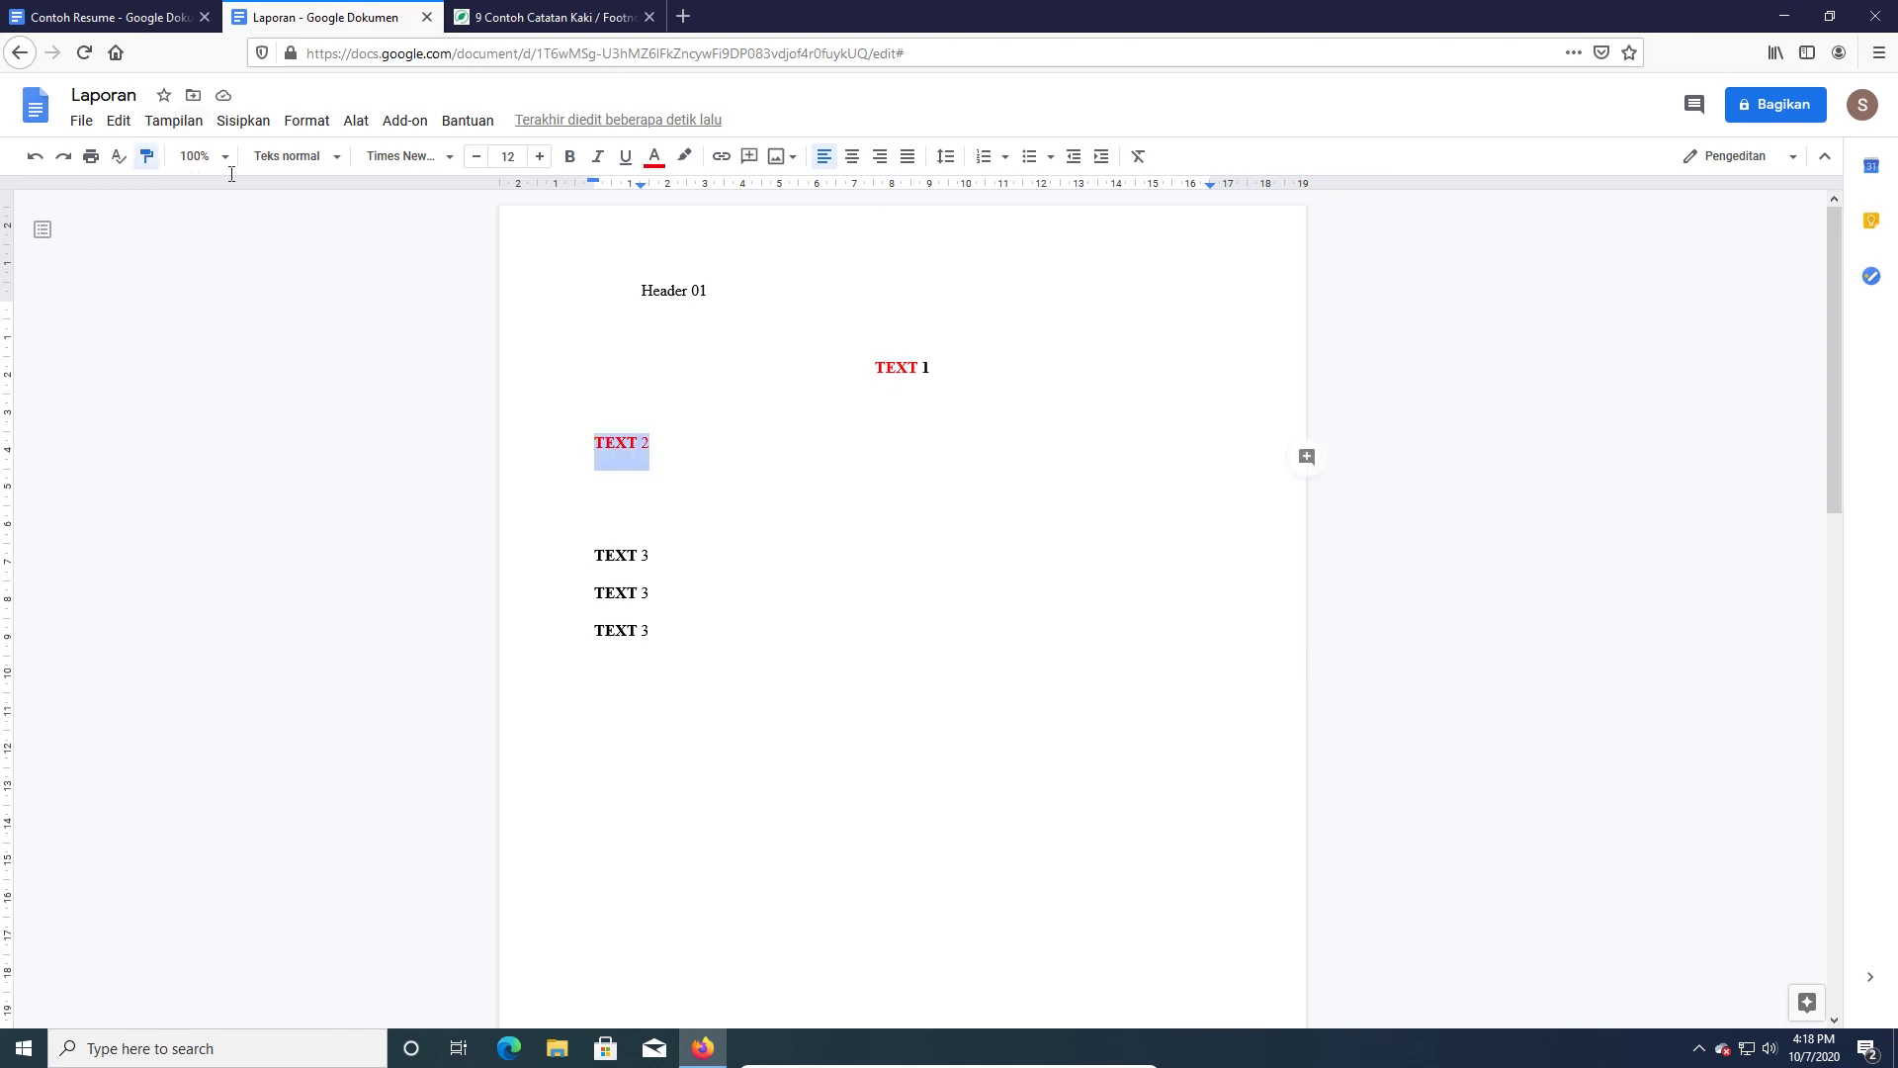
{"action": "left_click", "coordinate": [621, 557]}
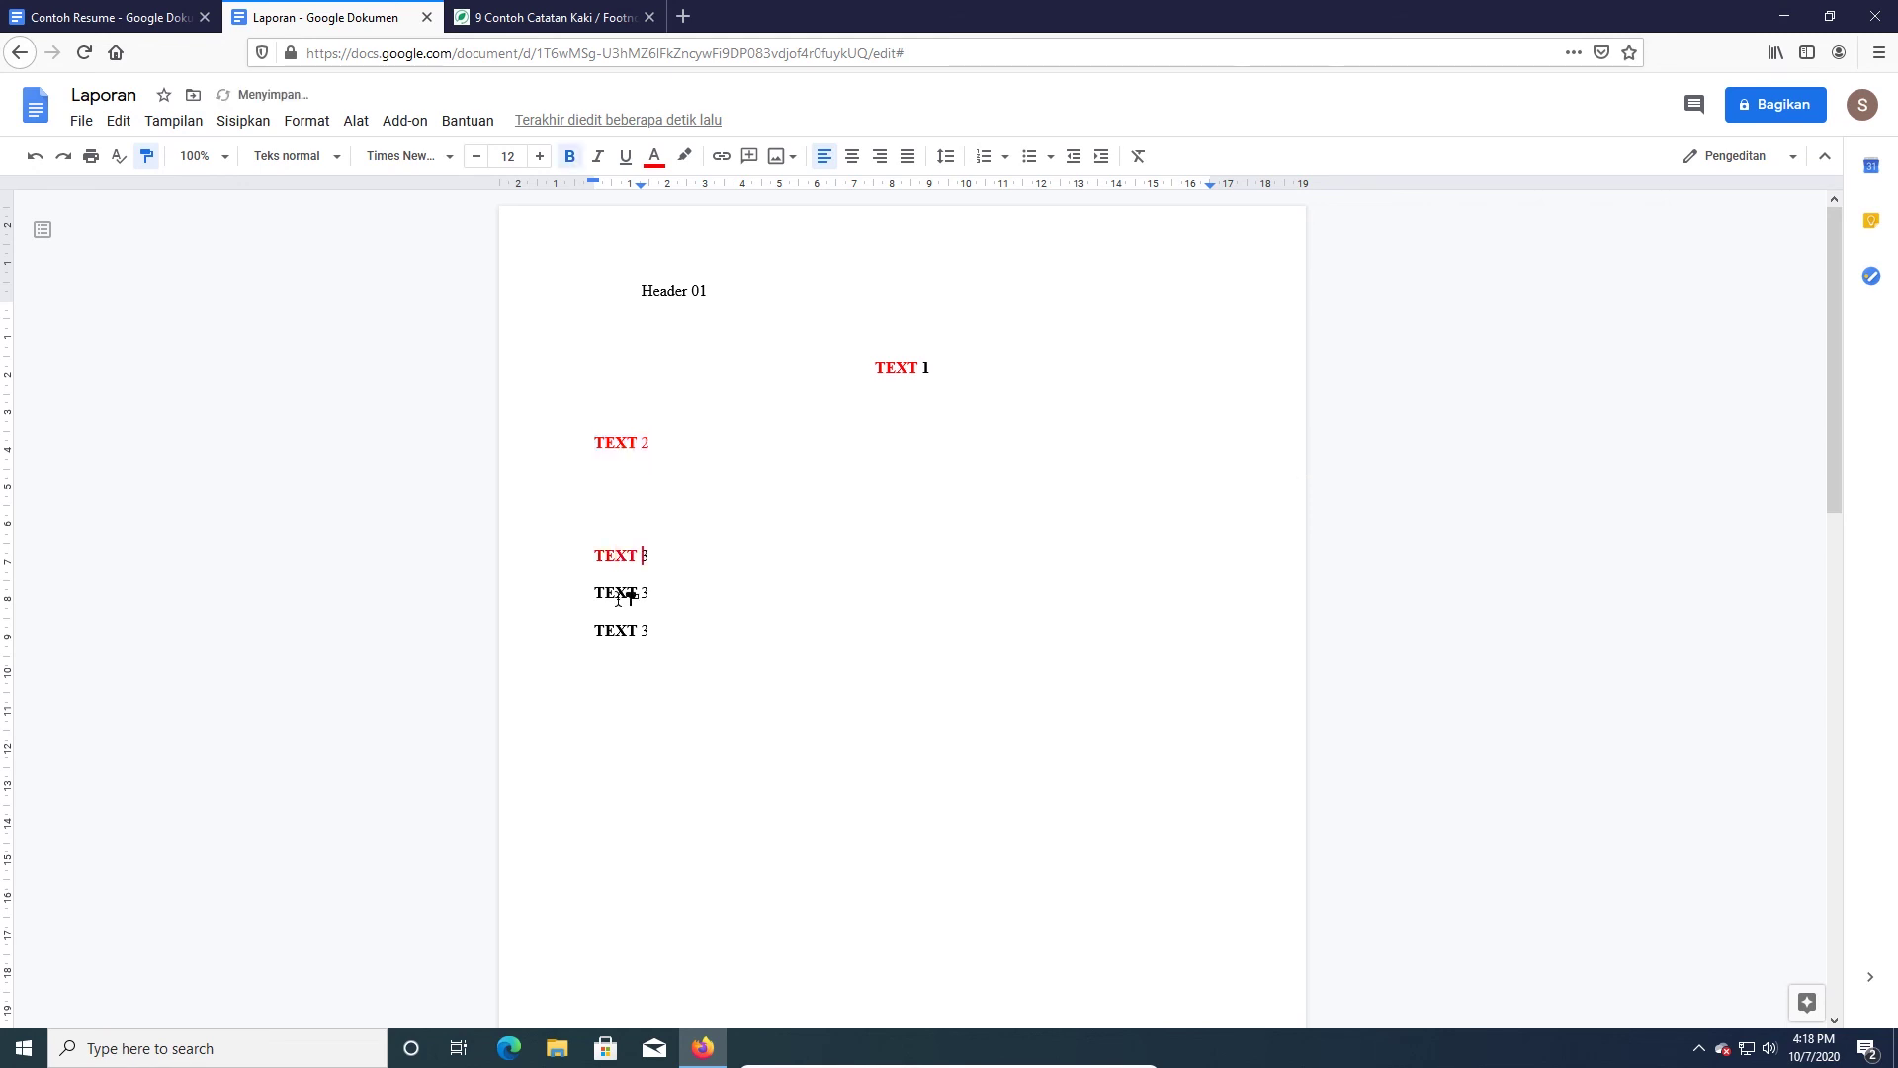
{"action": "left_click", "coordinate": [660, 594]}
{"action": "left_click", "coordinate": [653, 627]}
{"action": "right_click", "coordinate": [589, 407]}
{"action": "left_click", "coordinate": [557, 417]}
{"action": "left_click", "coordinate": [146, 156]}
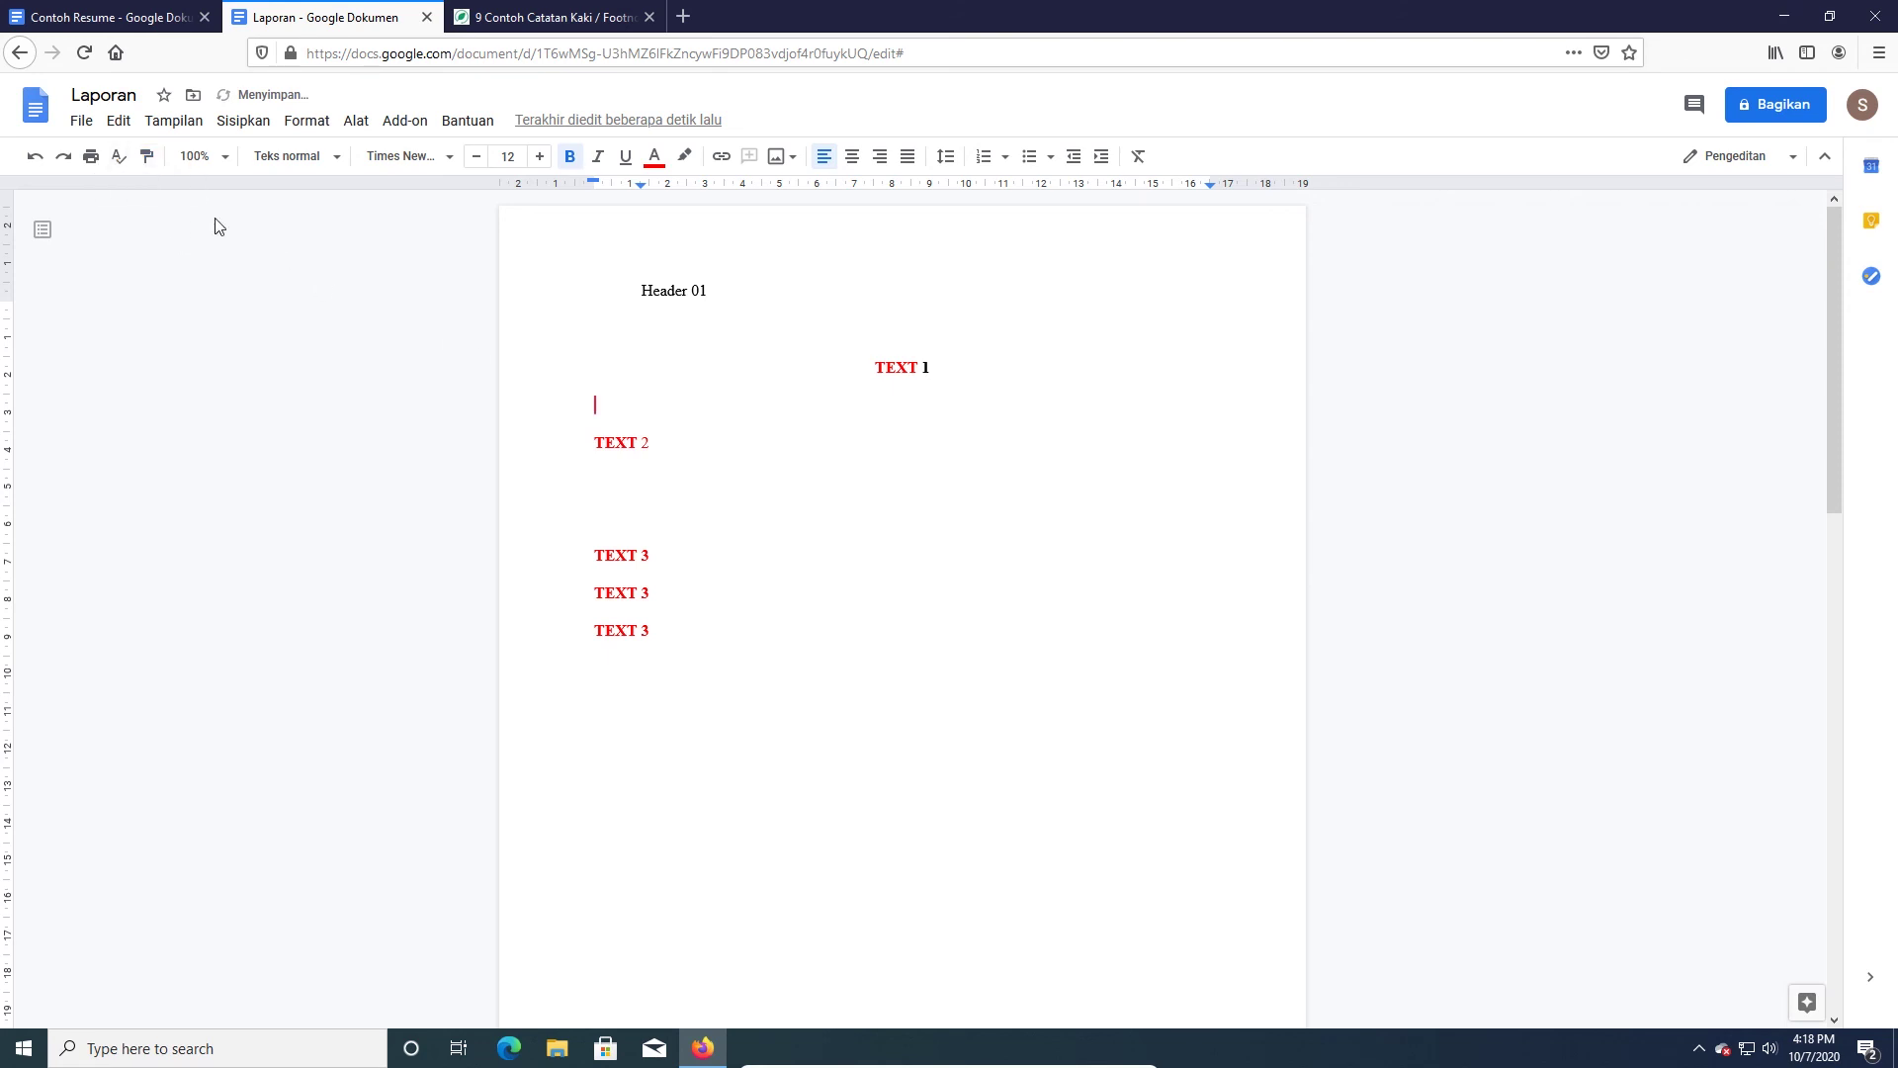
- Set the font size of the TEXT 2 line to 19 and remove the stray line break after its "T"
{"action": "left_click", "coordinate": [146, 157]}
{"action": "mouse_move", "coordinate": [646, 445]}
{"action": "left_mouse_down"}
{"action": "mouse_move", "coordinate": [750, 453]}
{"action": "mouse_move", "coordinate": [585, 411]}
{"action": "left_mouse_up"}
{"action": "key", "text": "Return"}
{"action": "left_click", "coordinate": [539, 156]}
{"action": "left_click", "coordinate": [540, 156]}
{"action": "left_click", "coordinate": [540, 156]}
{"action": "left_click", "coordinate": [540, 156]}
{"action": "left_click", "coordinate": [540, 156]}
{"action": "left_click", "coordinate": [539, 156]}
{"action": "left_click", "coordinate": [539, 157]}
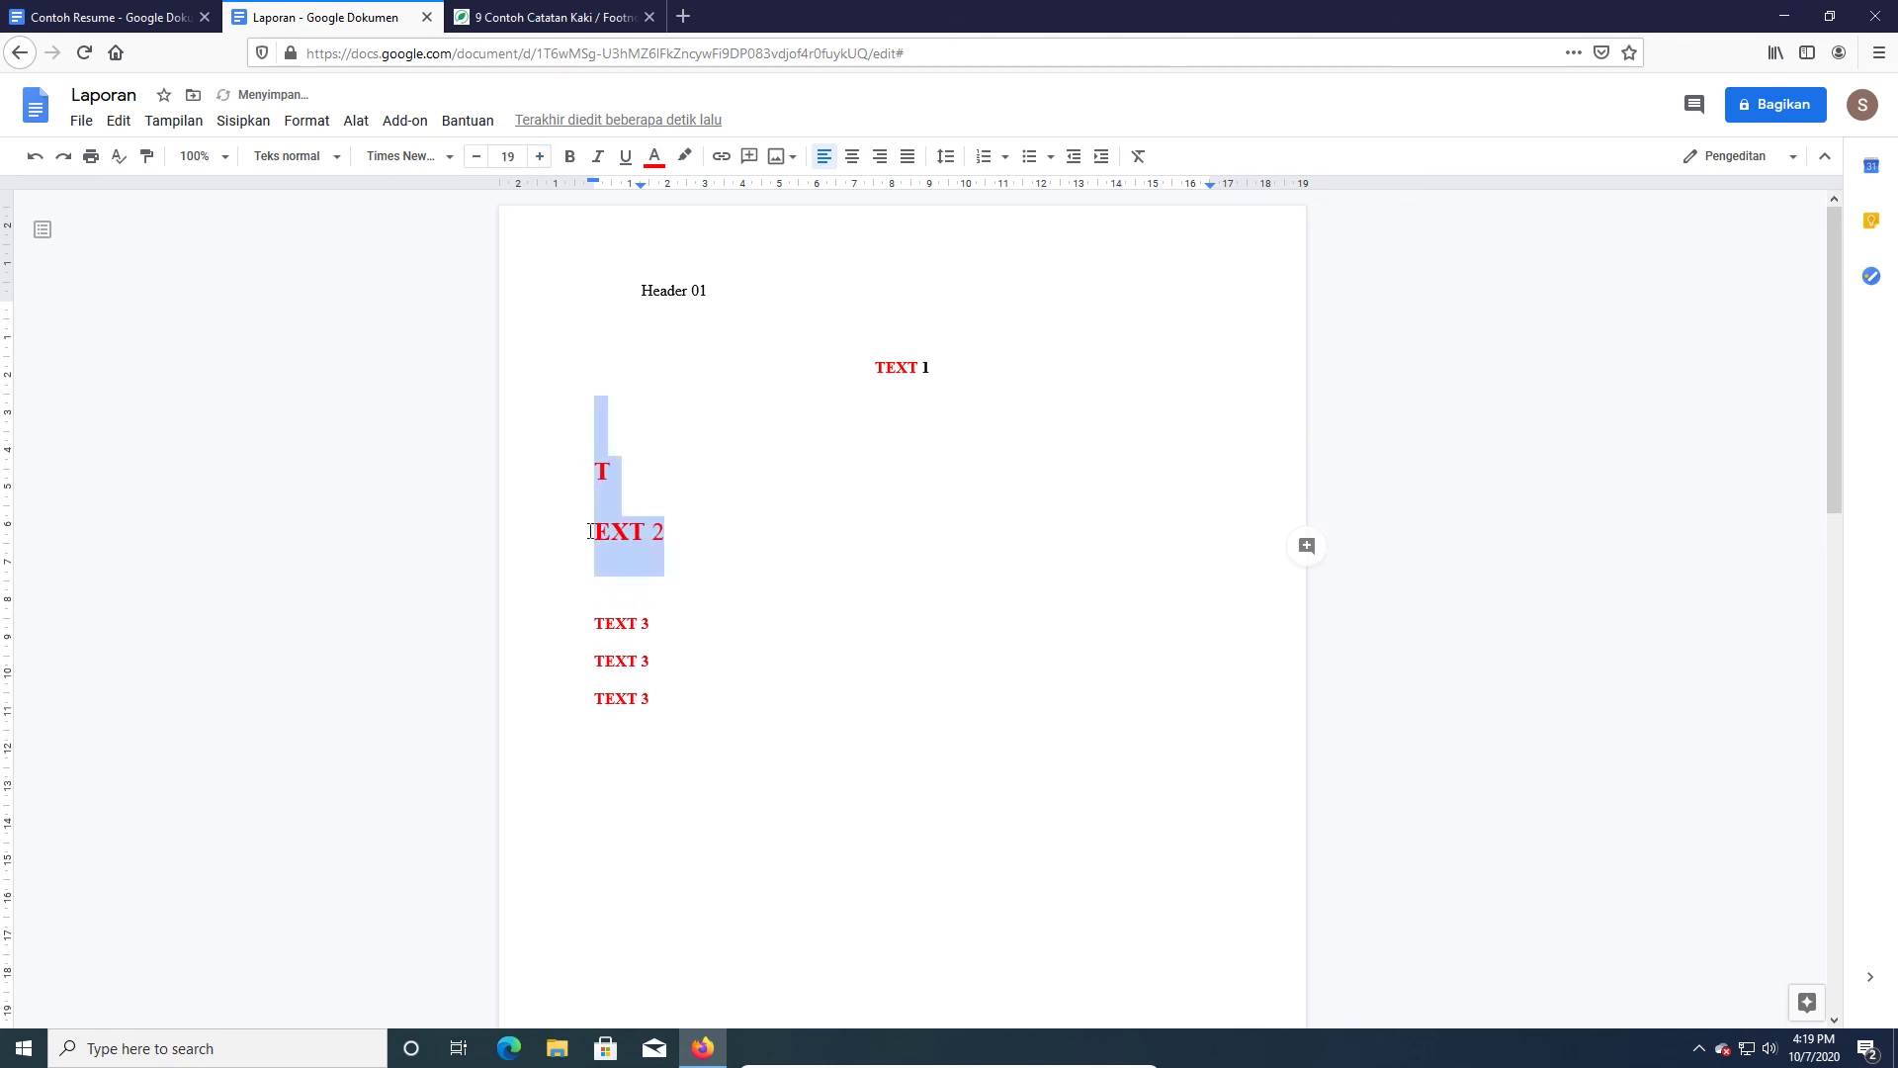
{"action": "left_click", "coordinate": [591, 531]}
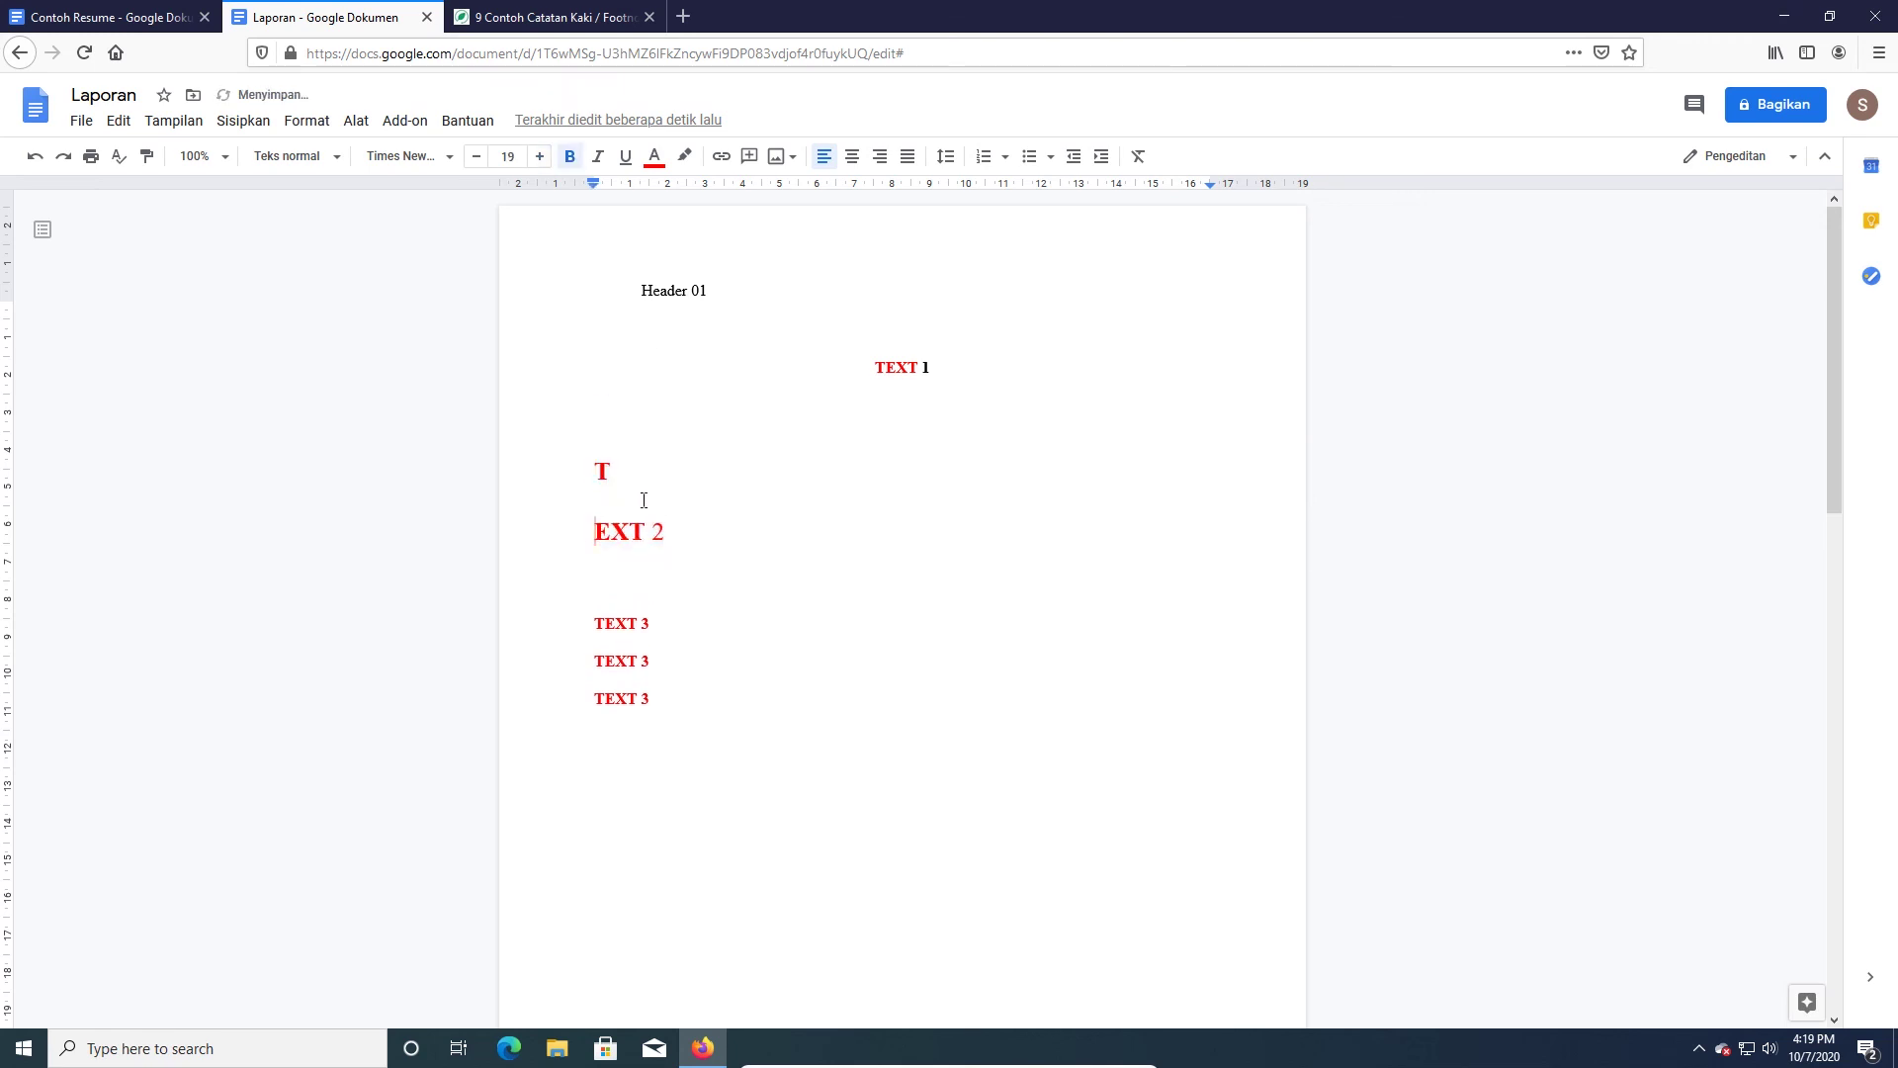
{"action": "key", "text": "BackSpace"}
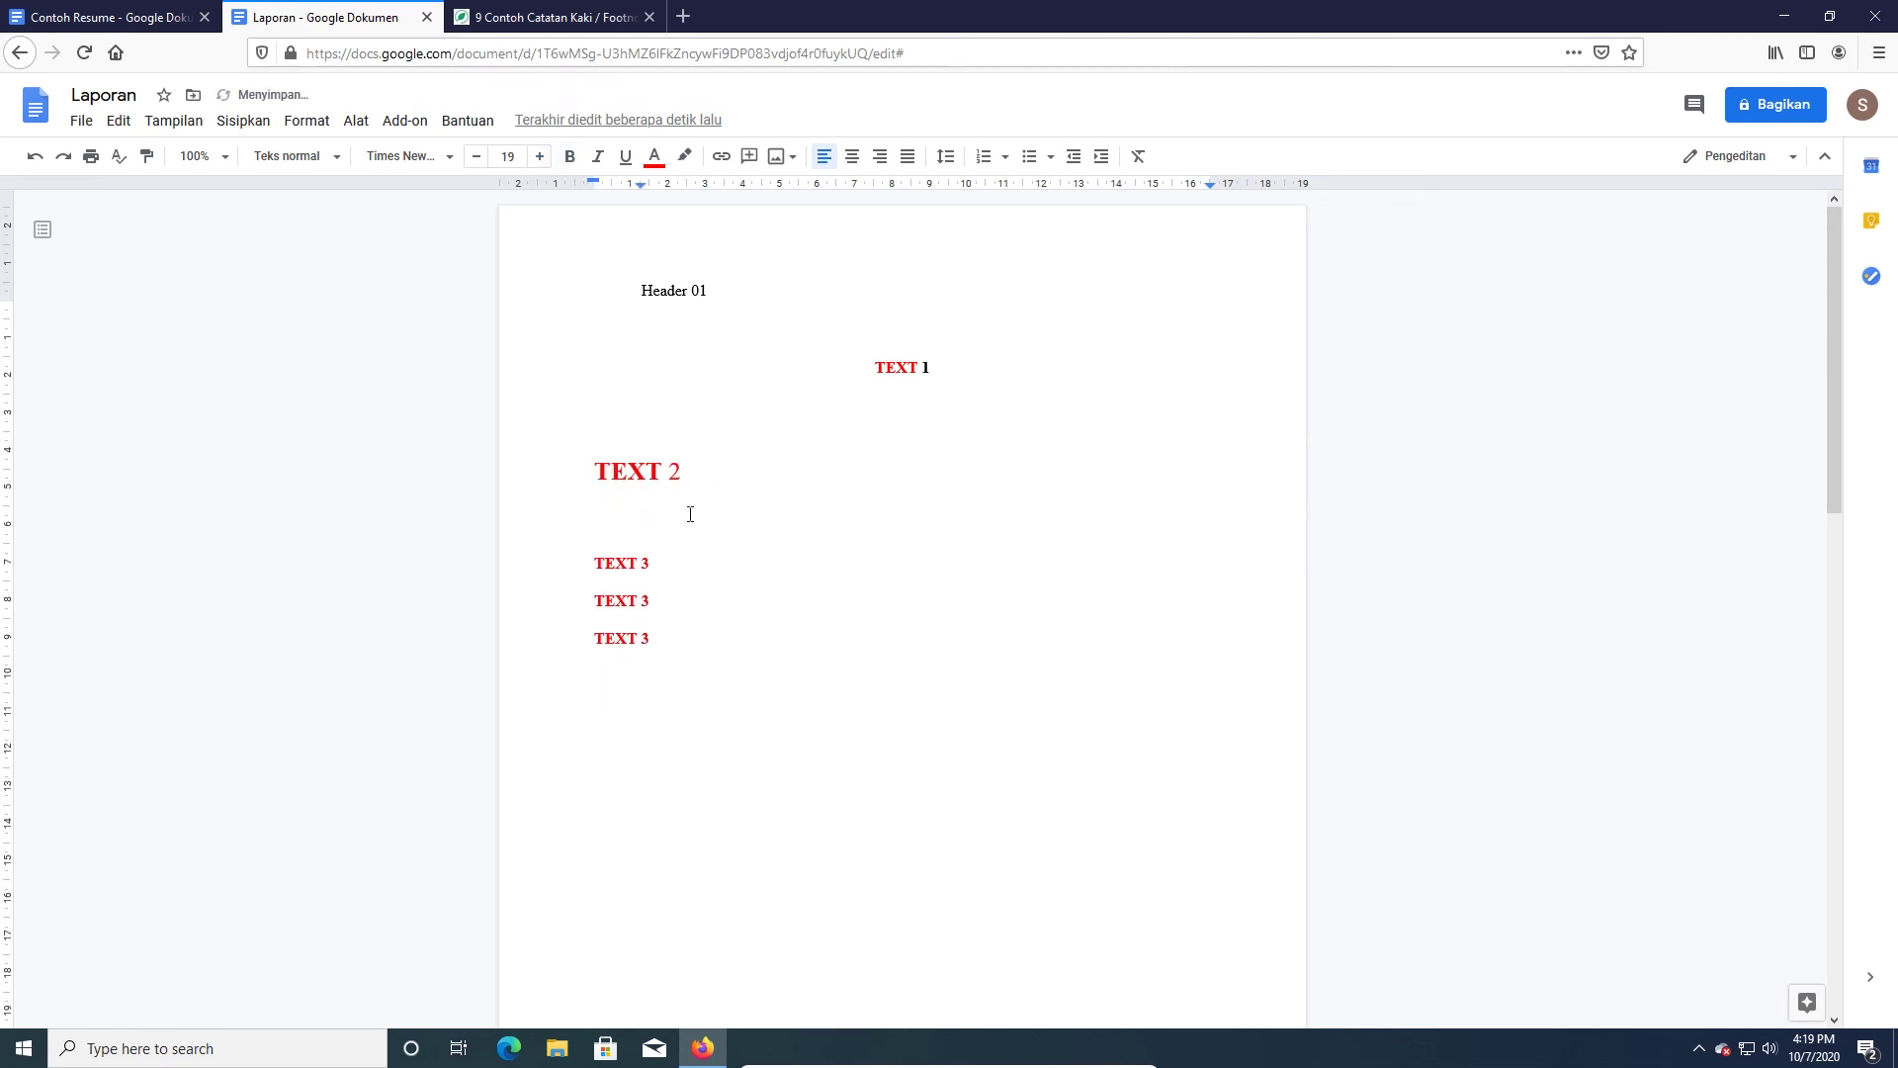
- Change the text color of the enlarged TEXT 2 line to bright green
{"action": "triple_click", "coordinate": [600, 469]}
{"action": "left_click", "coordinate": [654, 156]}
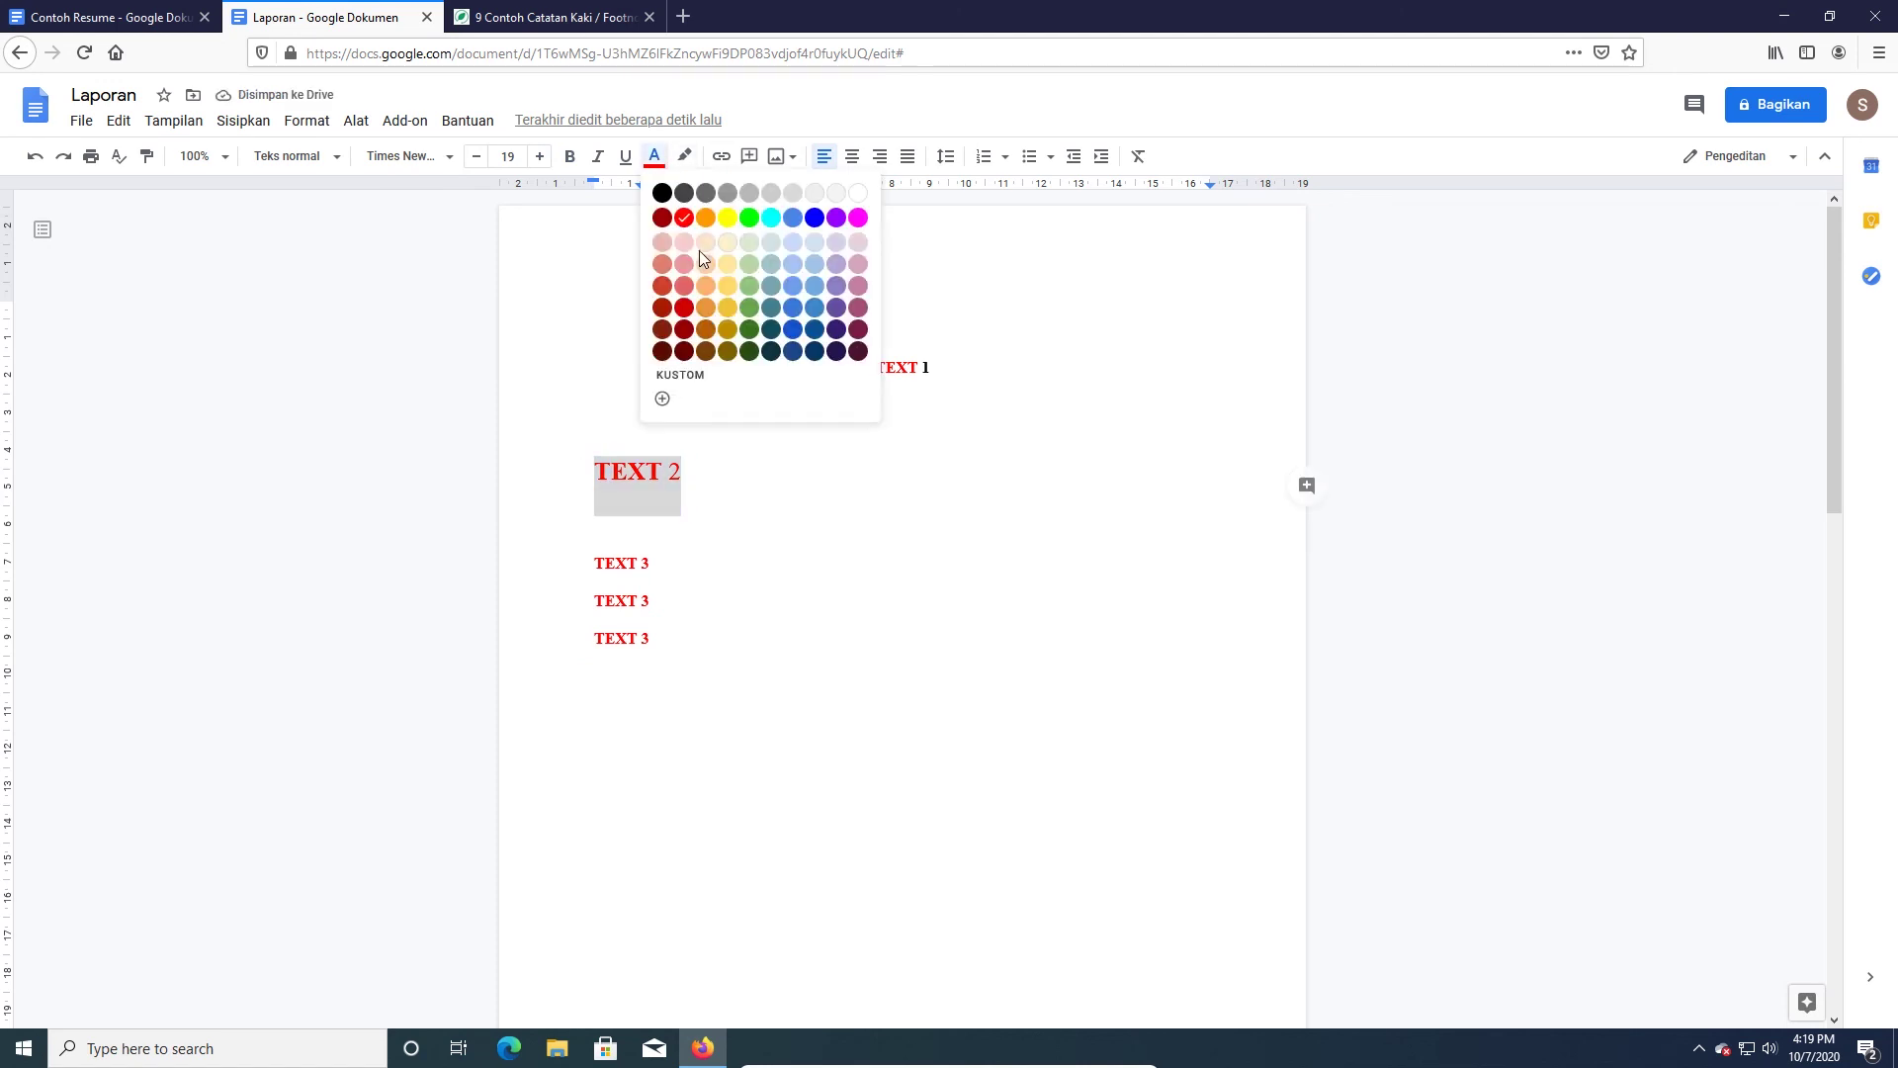
{"action": "left_click", "coordinate": [748, 228]}
{"action": "left_click", "coordinate": [702, 485]}
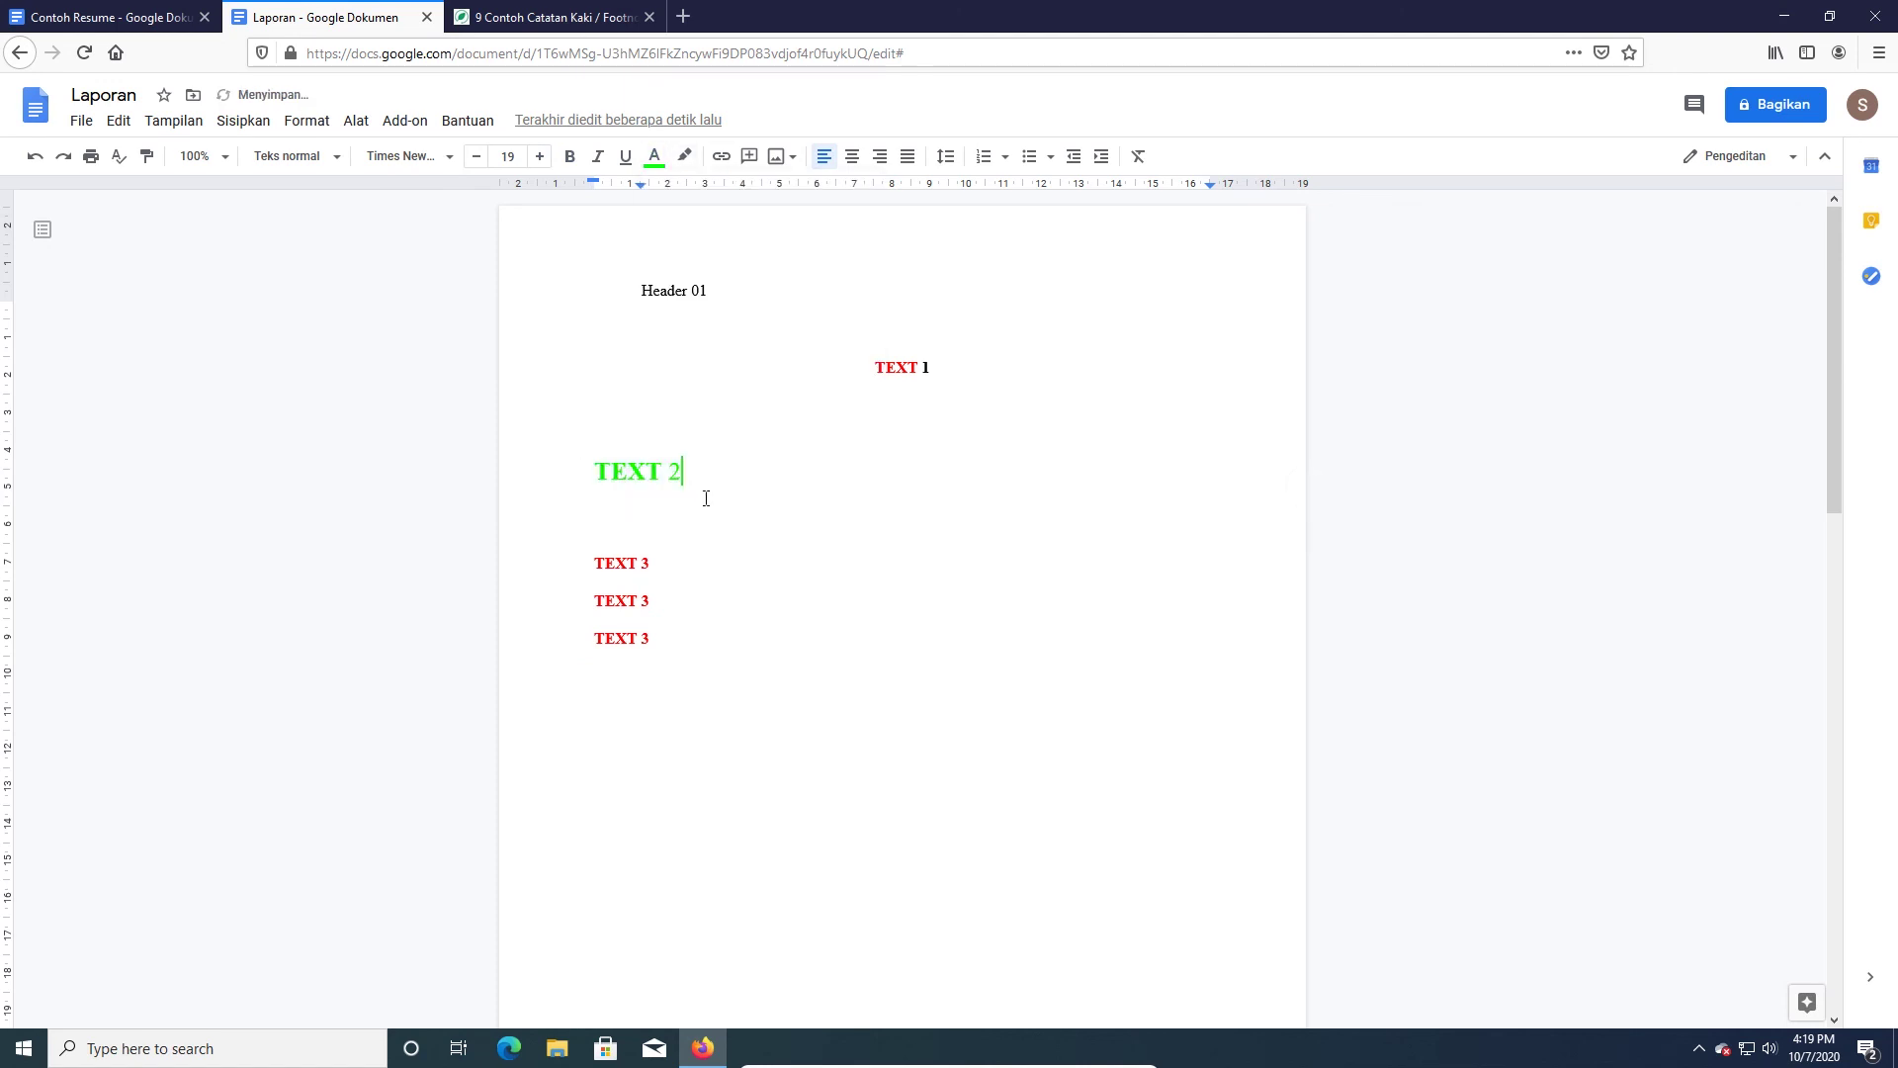
- Copy TEXT 2's green size 19 formatting with a persistent Paint format onto TEXT 1 and all three TEXT 3 lines
{"action": "triple_click", "coordinate": [619, 481]}
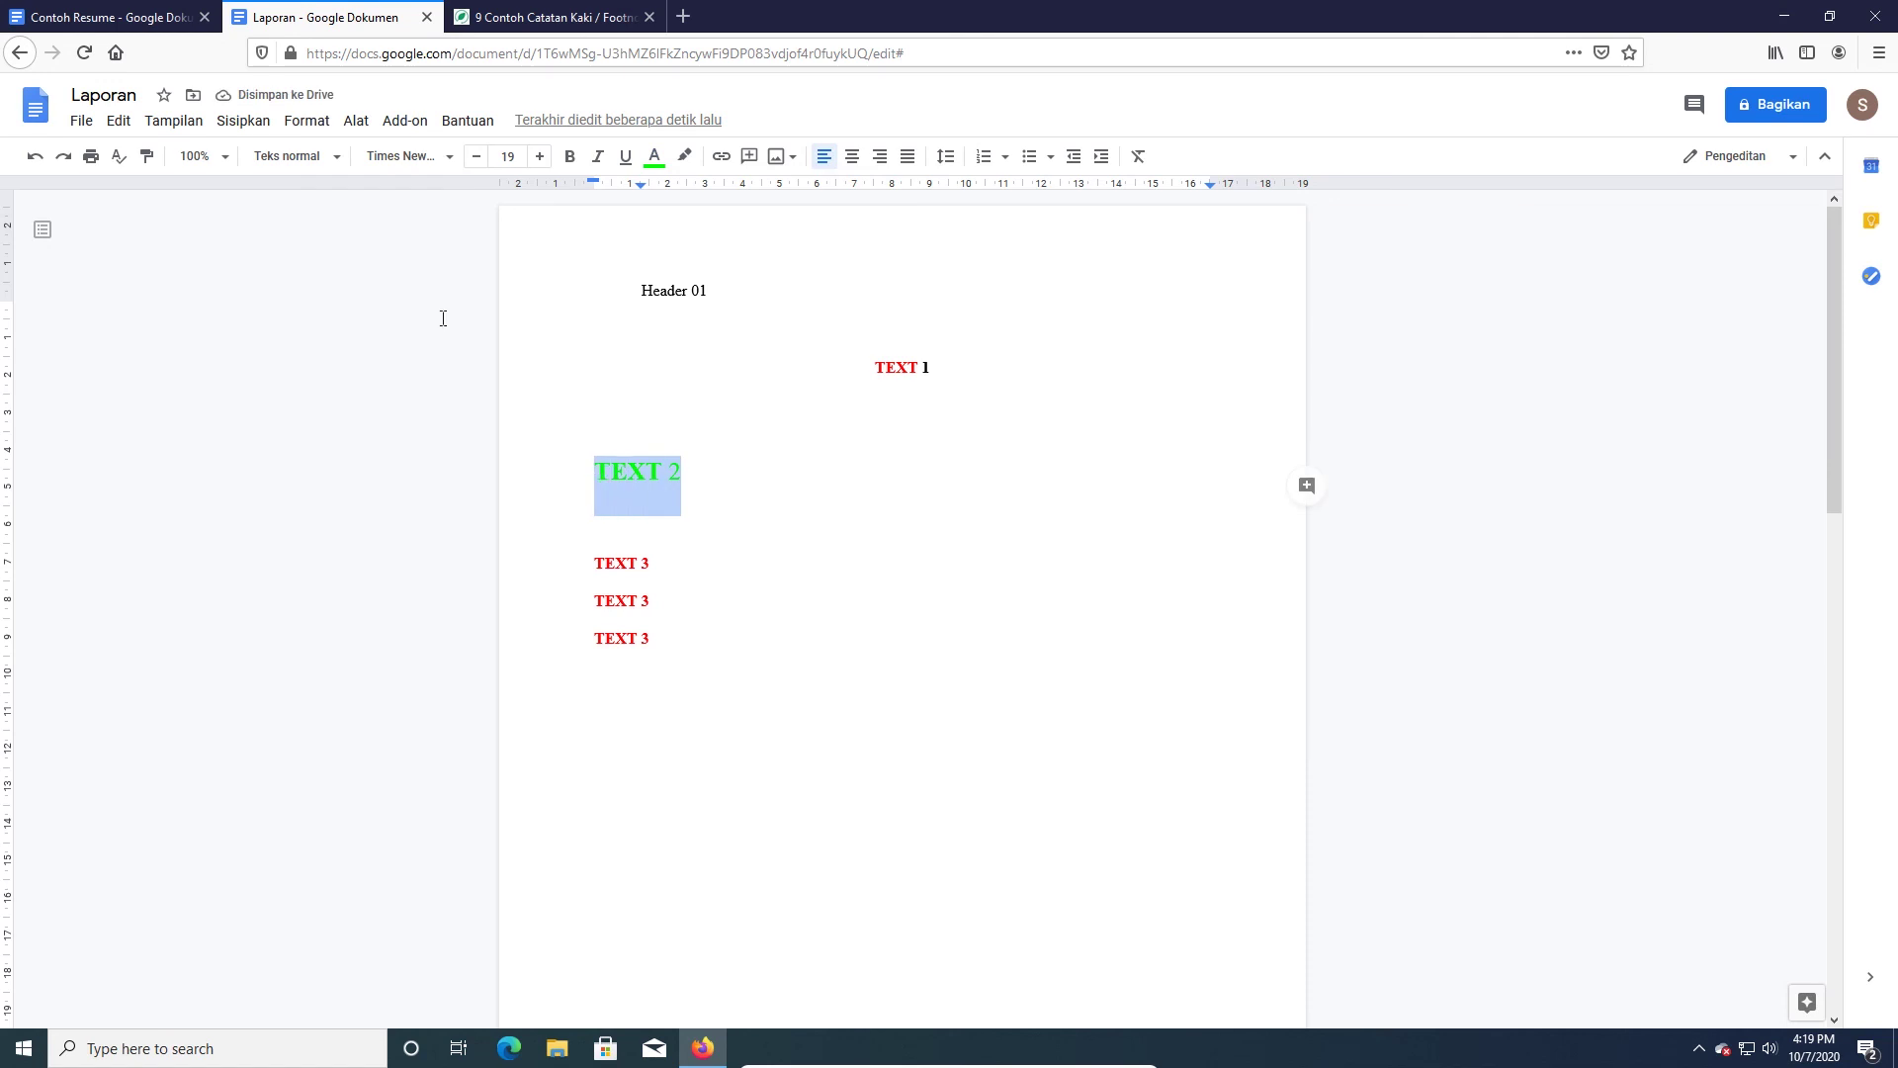
{"action": "left_click", "coordinate": [153, 166]}
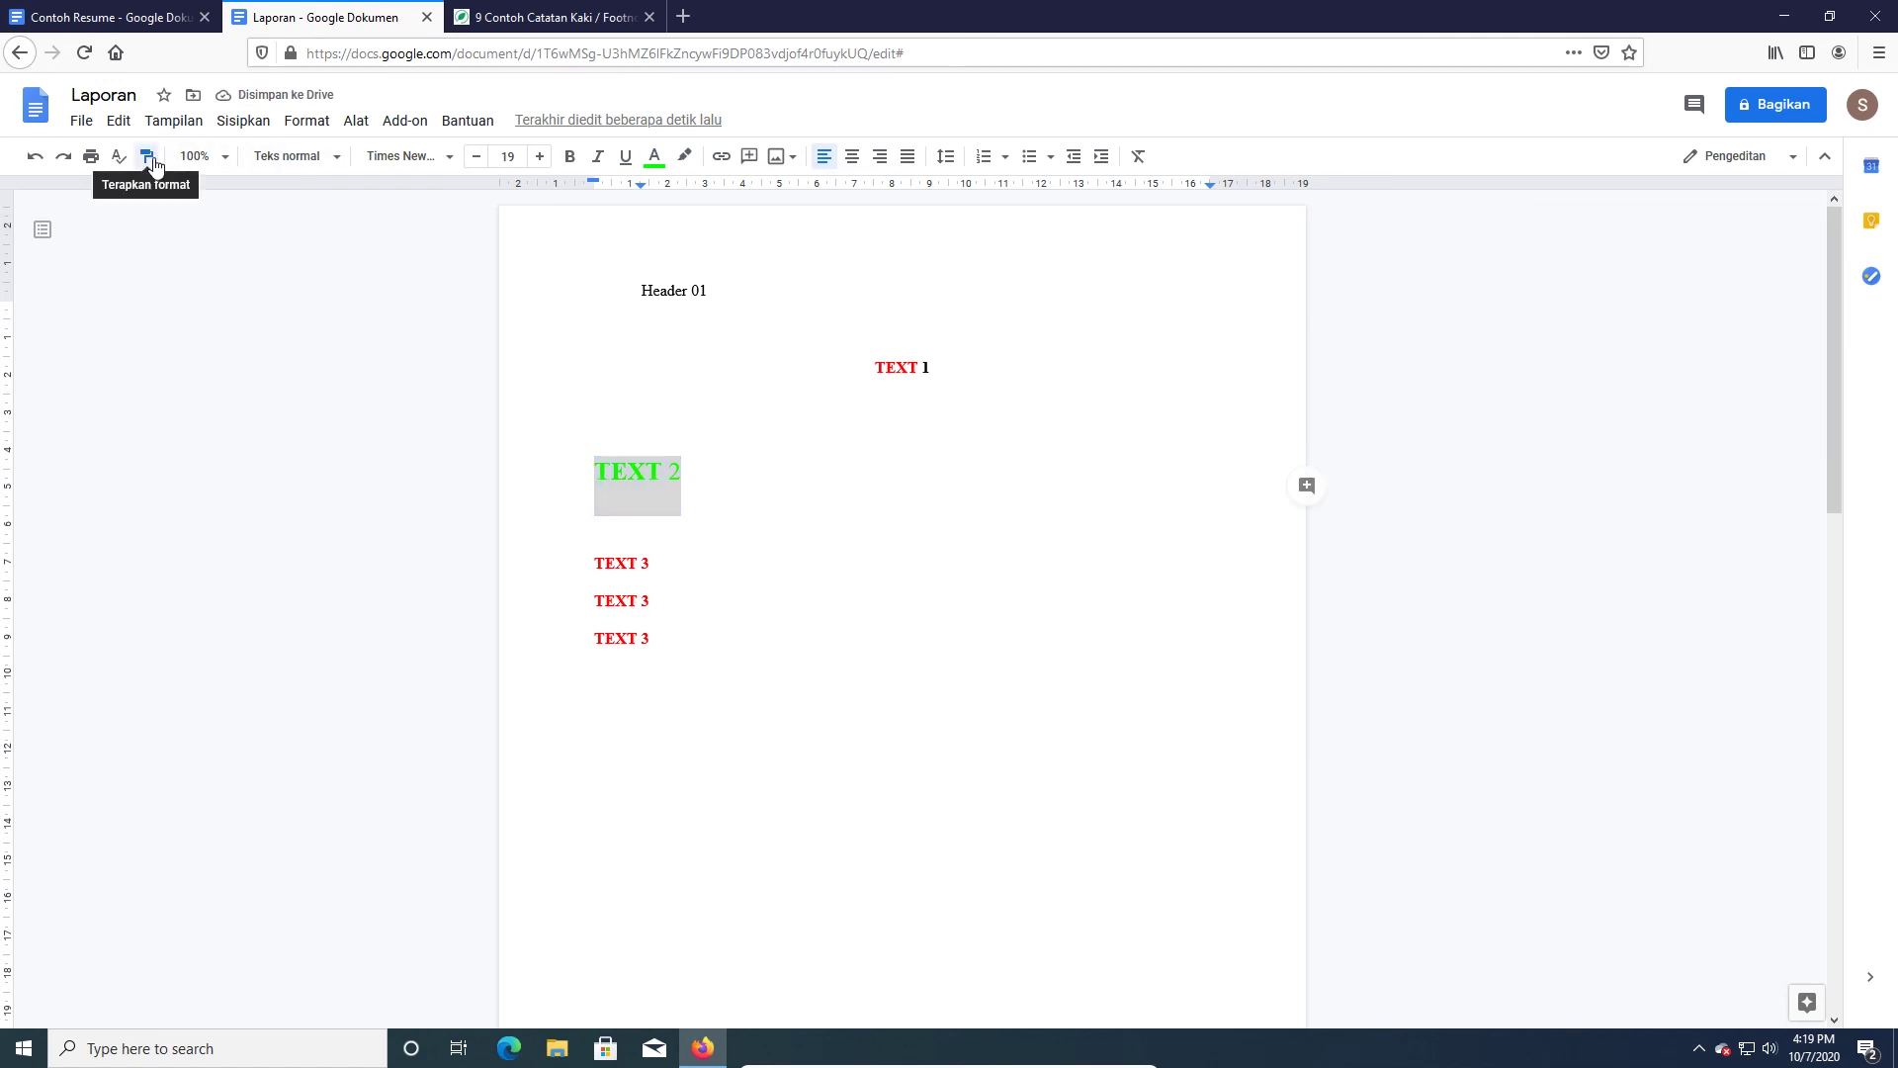
{"action": "left_click", "coordinate": [895, 368]}
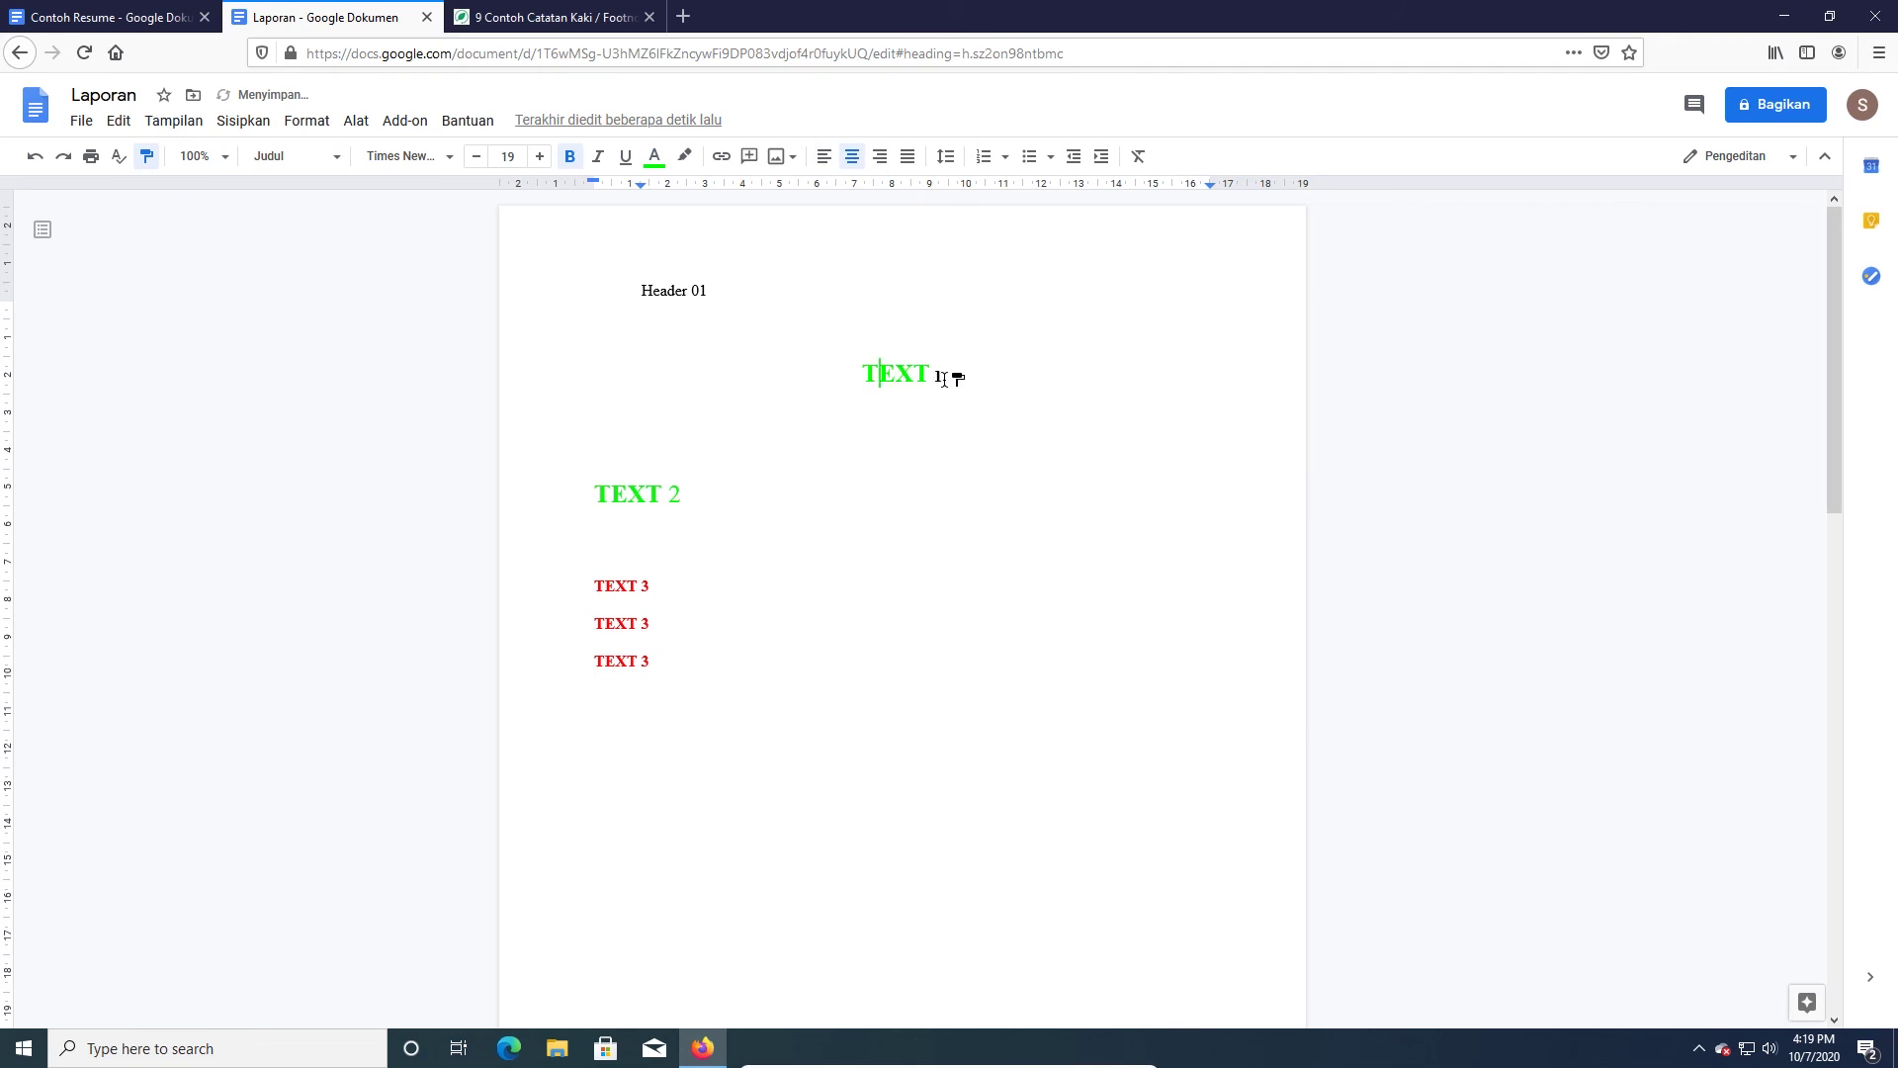
{"action": "left_click_drag", "start_coordinate": [597, 586], "coordinate": [662, 589]}
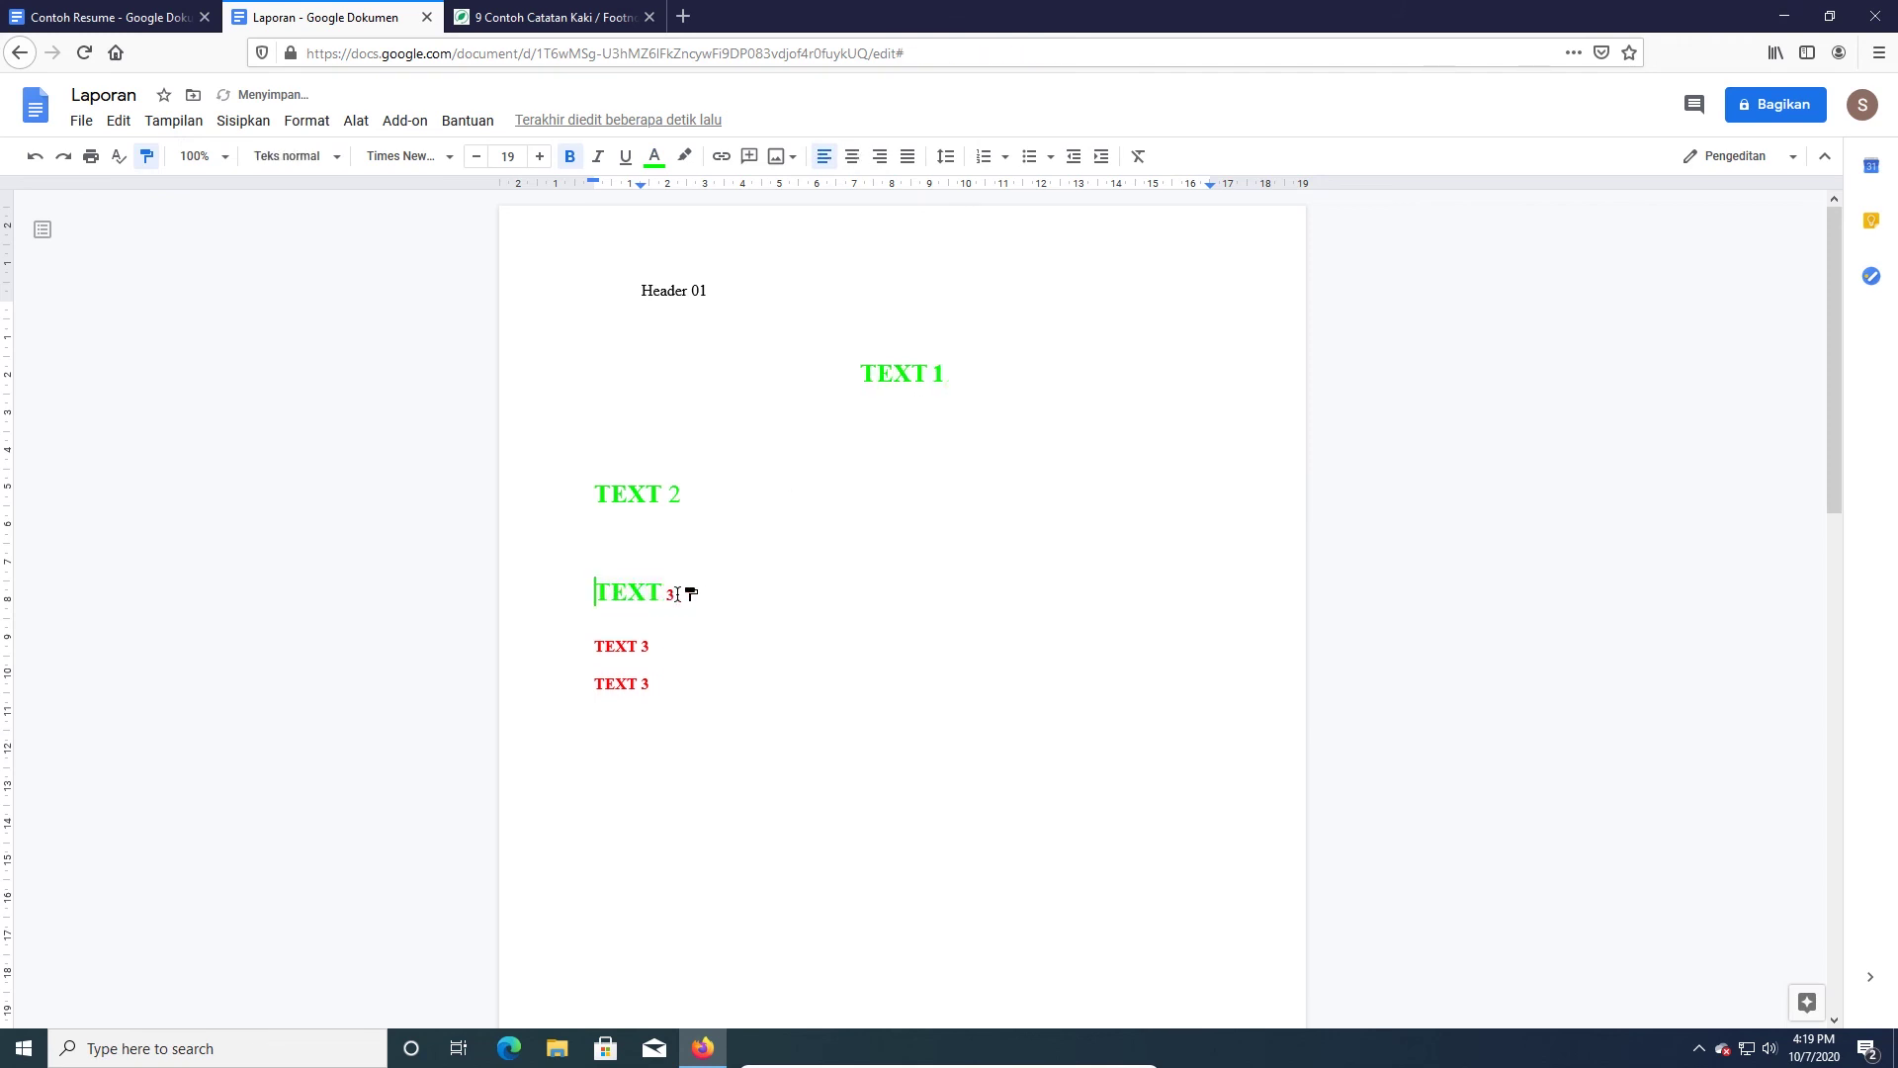
{"action": "left_click", "coordinate": [625, 645]}
{"action": "left_click", "coordinate": [669, 653]}
{"action": "left_click", "coordinate": [626, 706]}
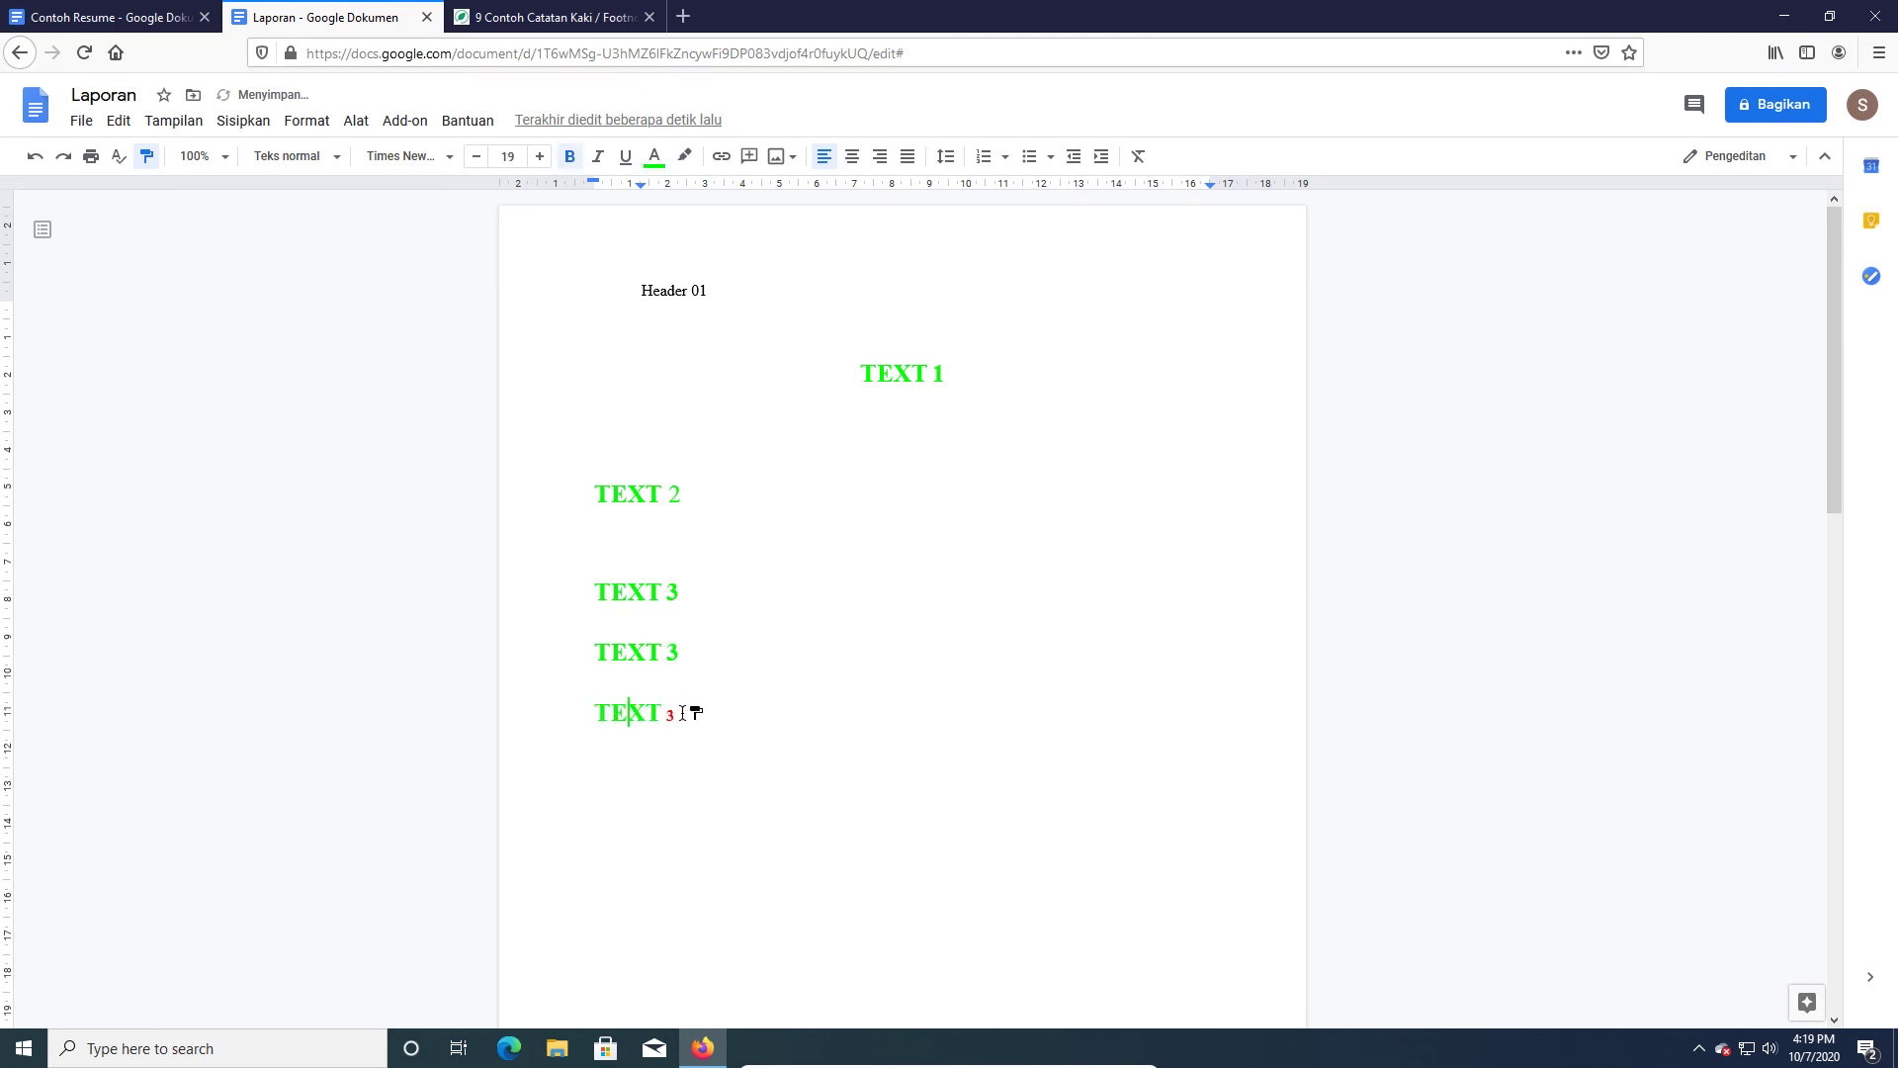
{"action": "left_click", "coordinate": [674, 708]}
{"action": "left_click", "coordinate": [669, 715]}
{"action": "left_click", "coordinate": [677, 715]}
{"action": "right_click", "coordinate": [840, 373]}
{"action": "key", "text": "Escape"}
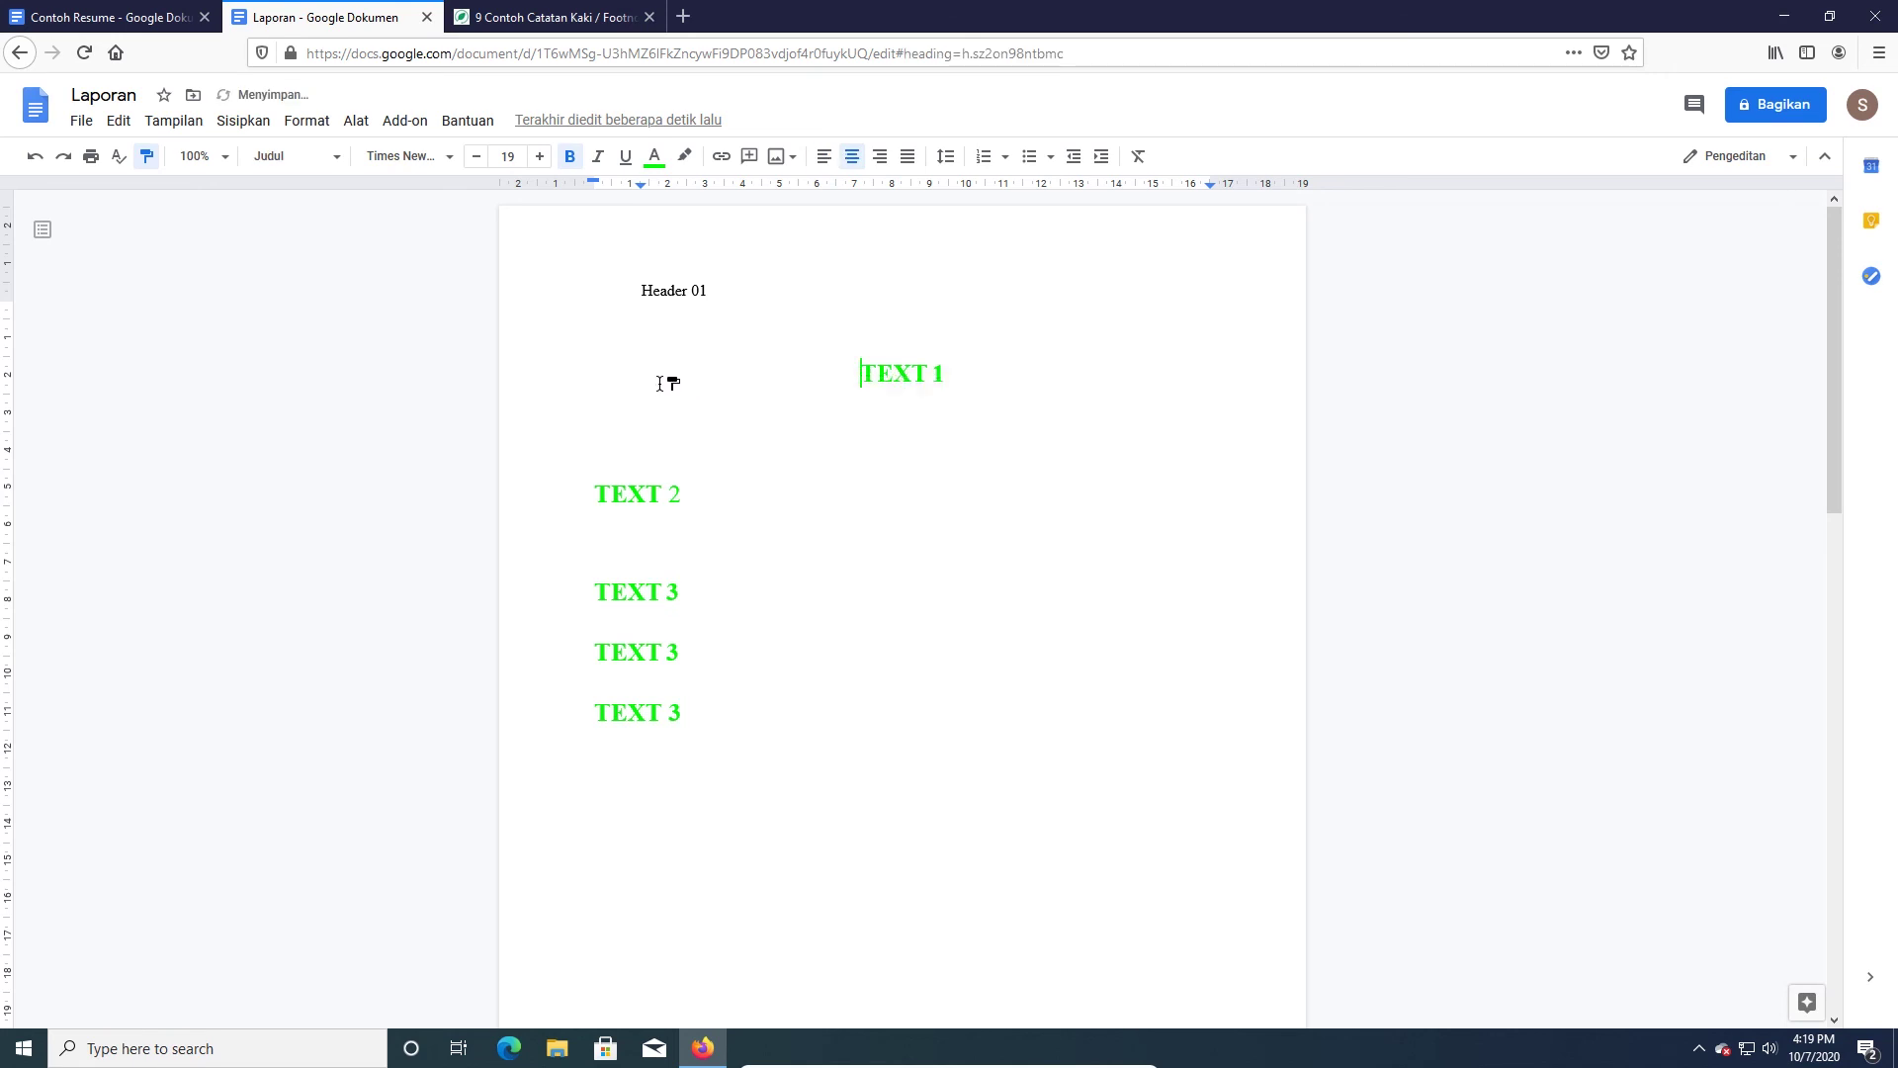
- Insert page numbers at the upper right of the header, starting on the first page, and check the following pages
{"action": "left_click", "coordinate": [240, 121]}
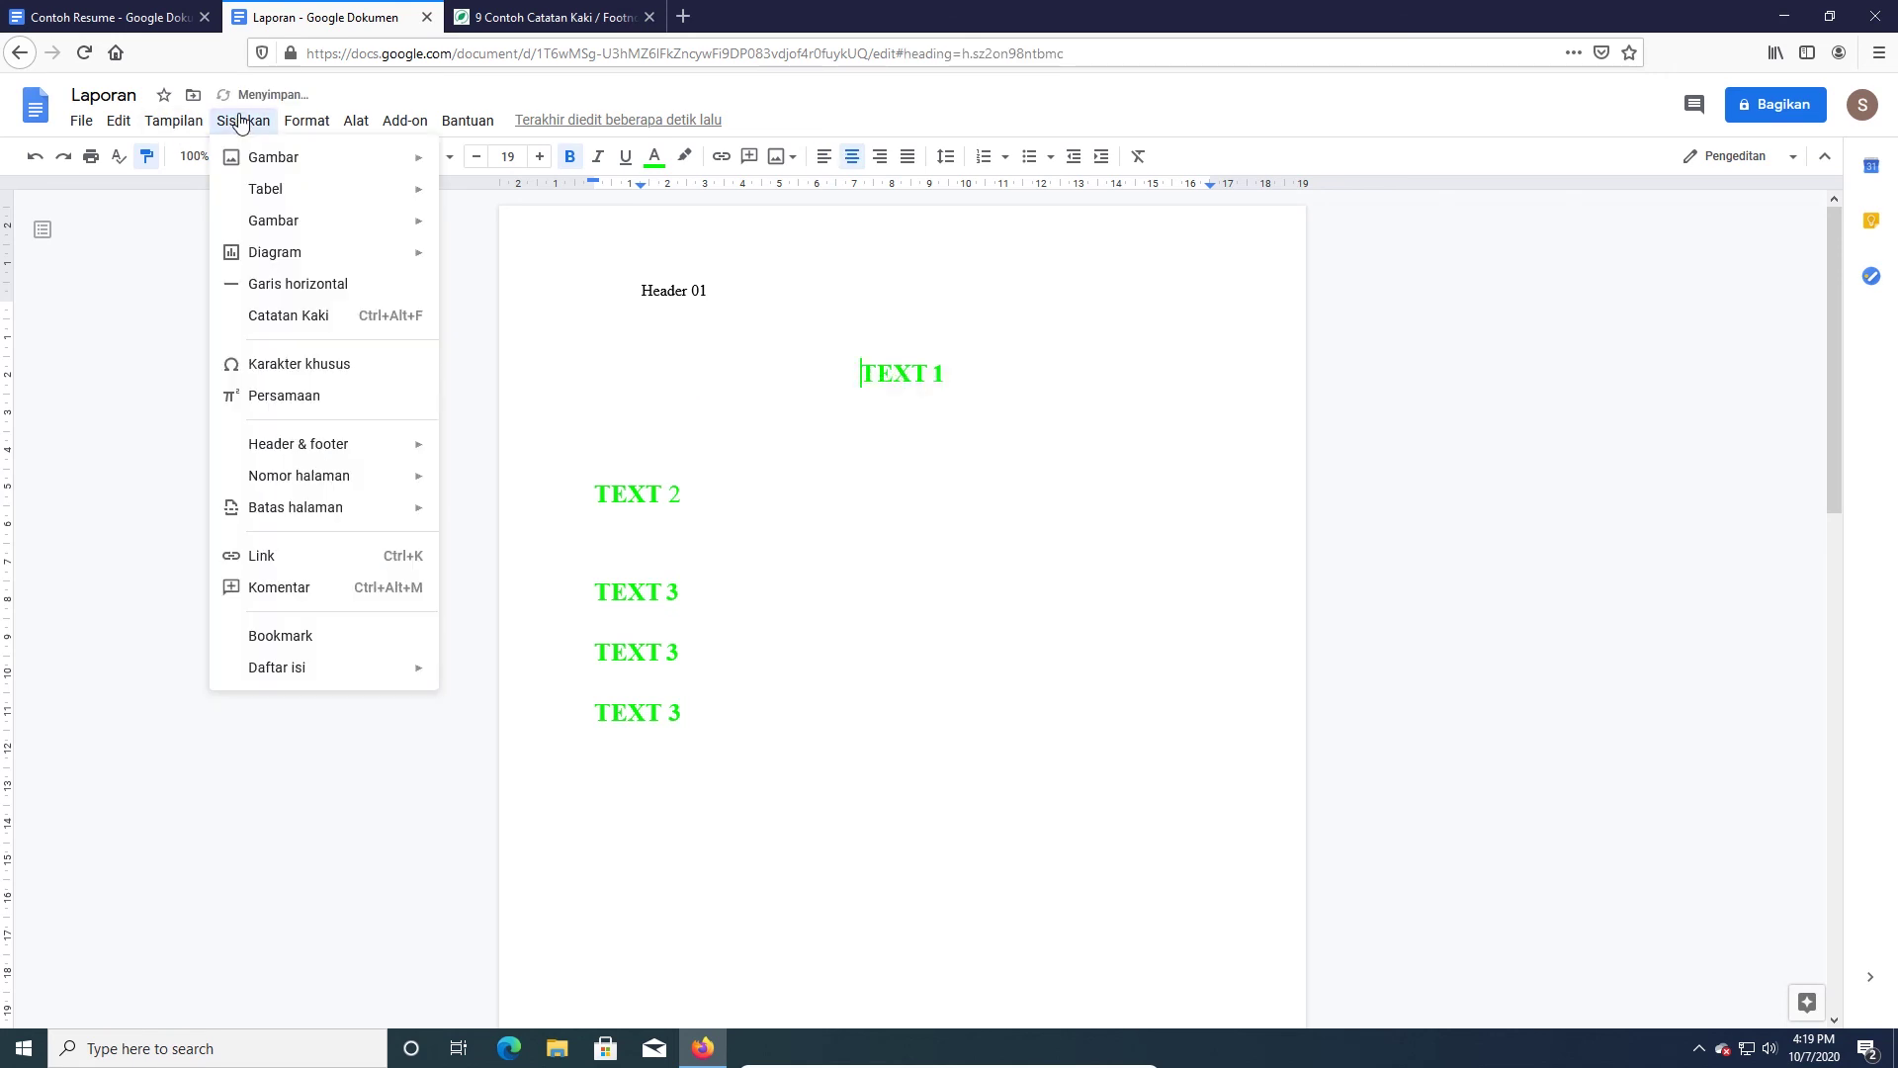
{"action": "mouse_move", "coordinate": [359, 481]}
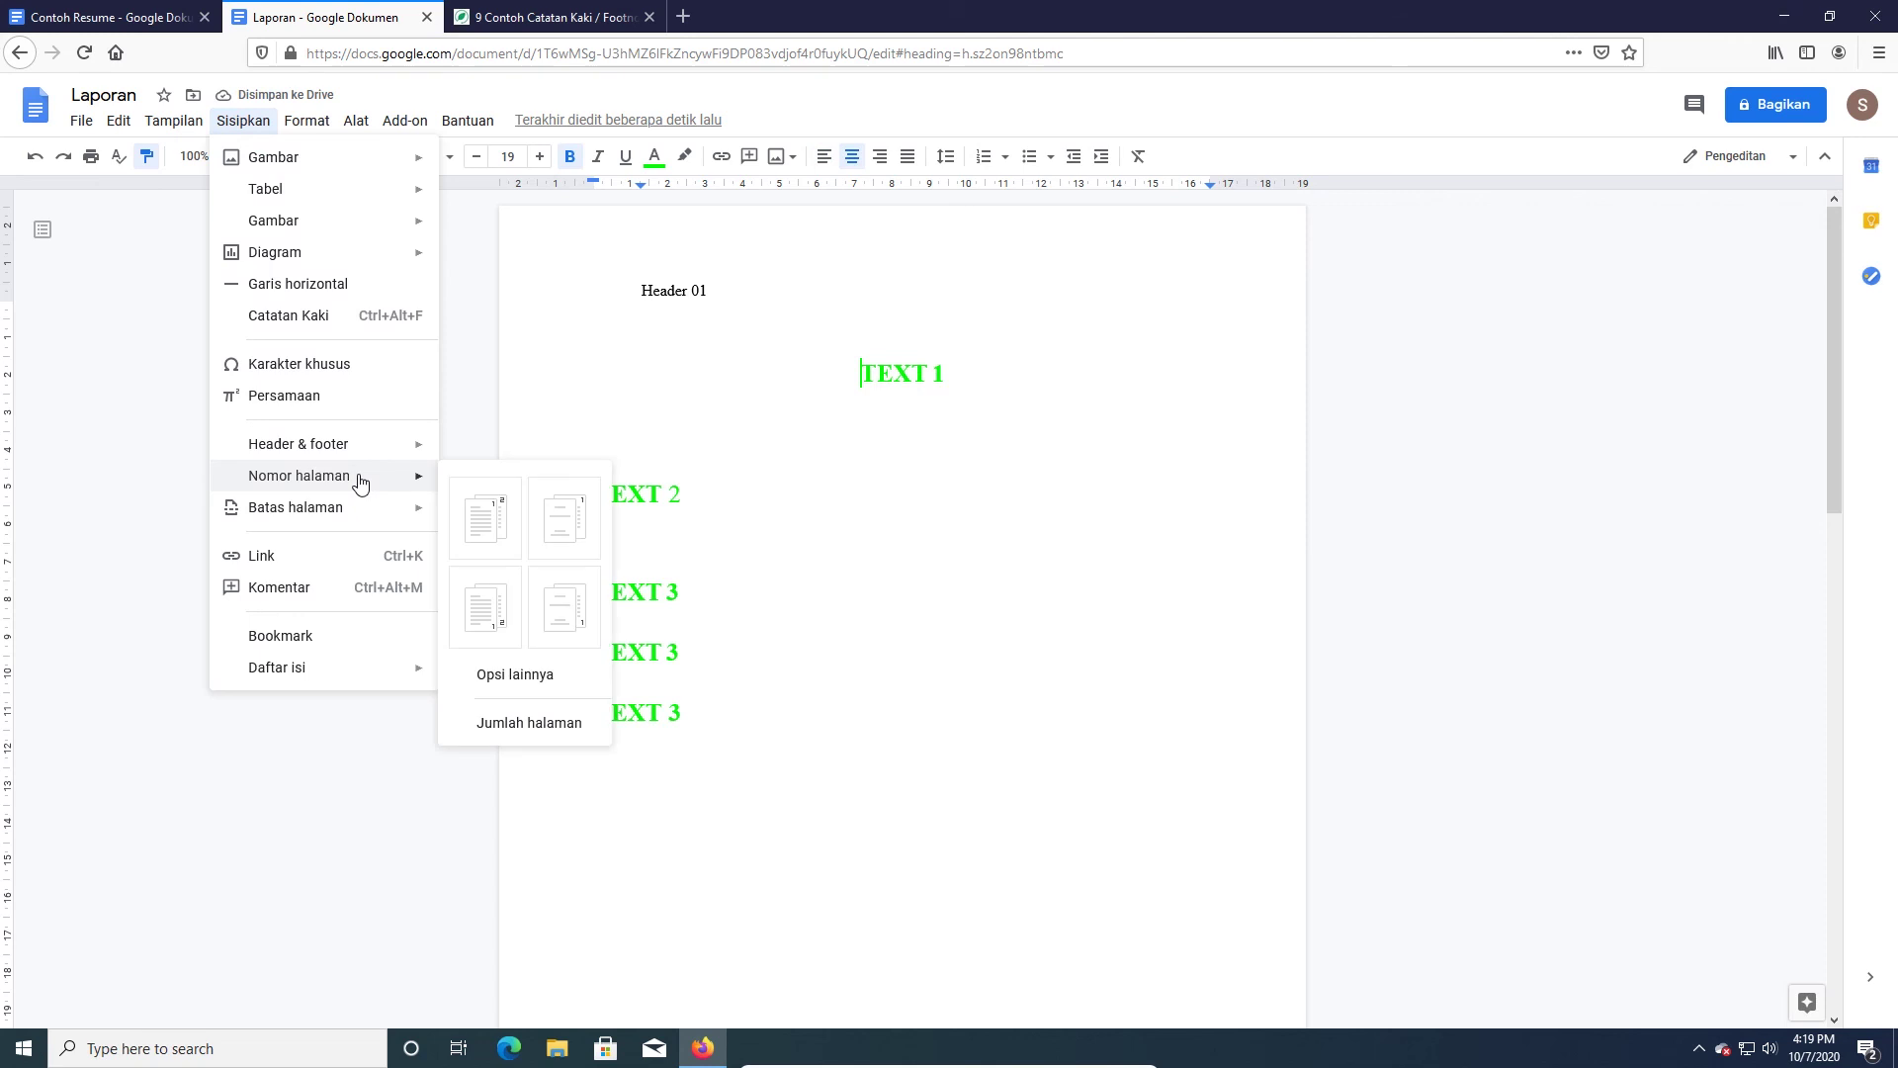
{"action": "left_click", "coordinate": [509, 506]}
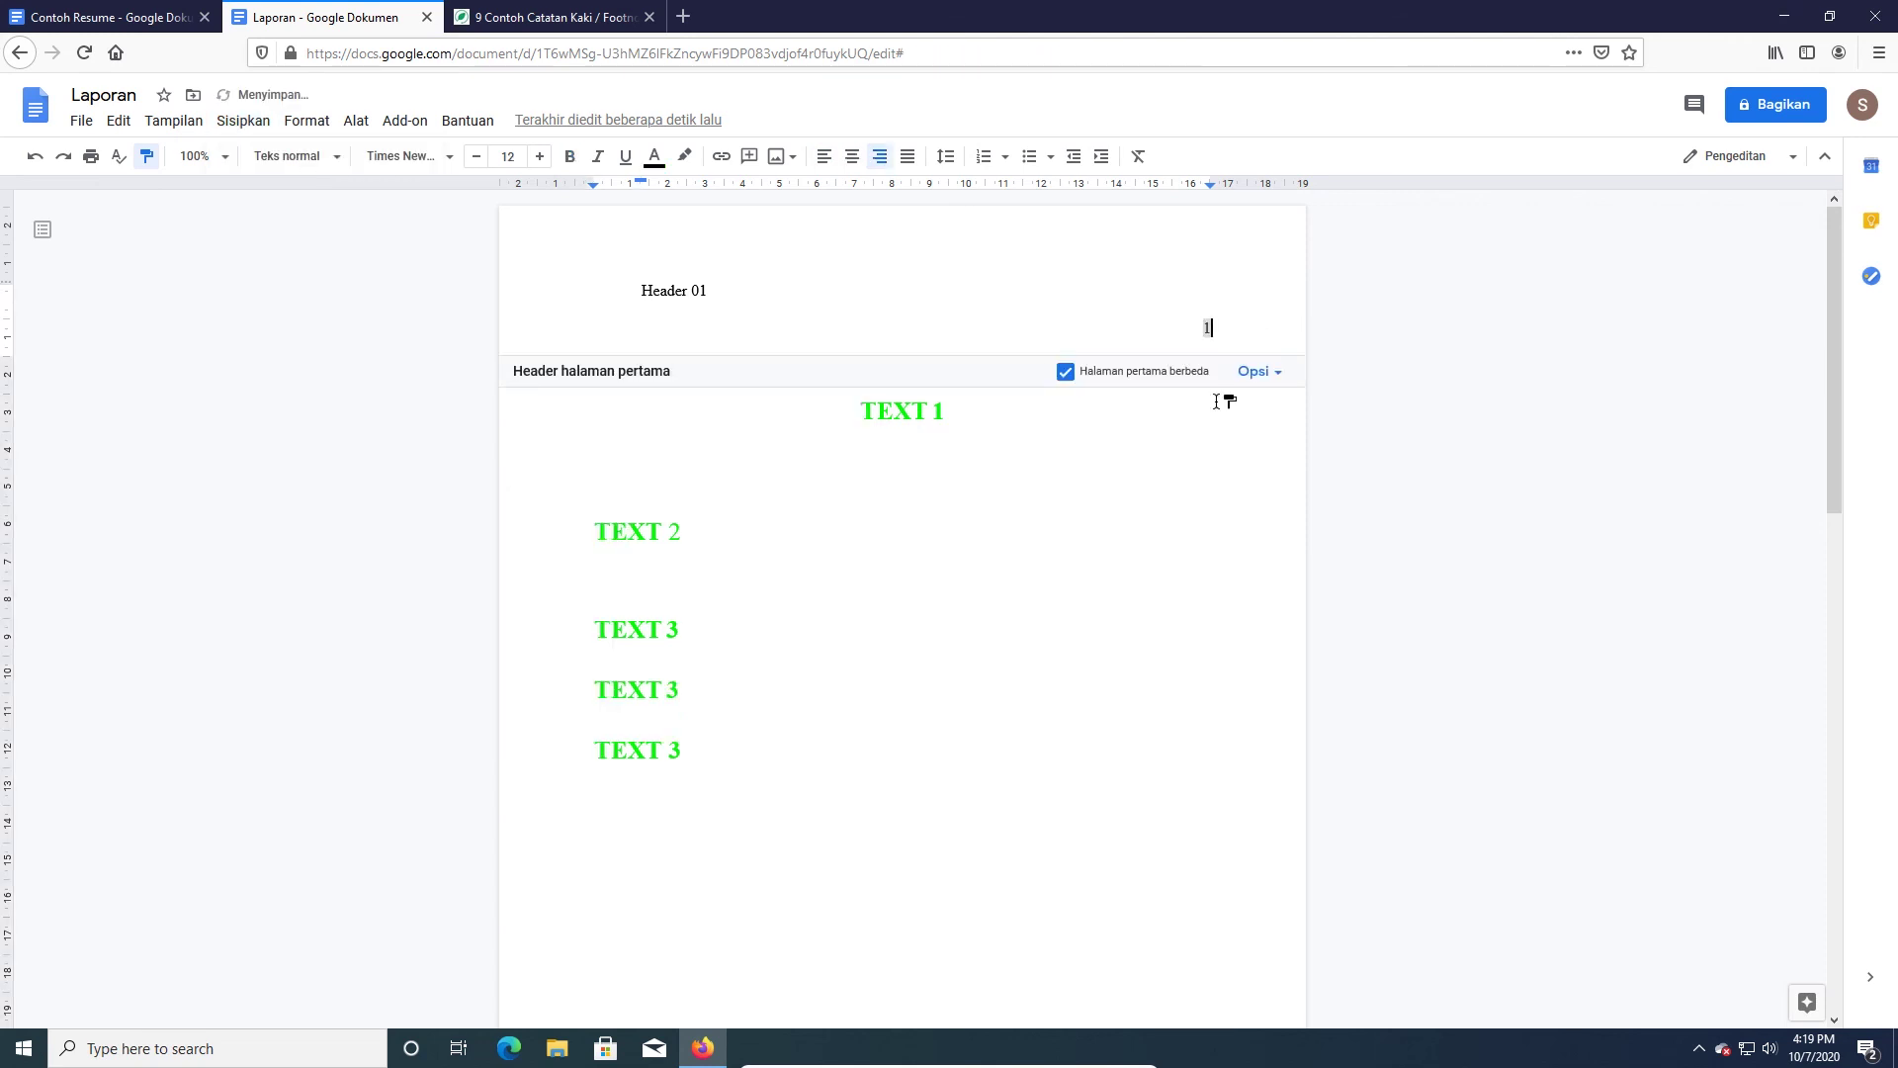
{"action": "scroll", "coordinate": [1196, 457], "scroll_direction": "down", "scroll_amount": 3}
{"action": "scroll", "coordinate": [1188, 457], "scroll_direction": "down", "scroll_amount": 5}
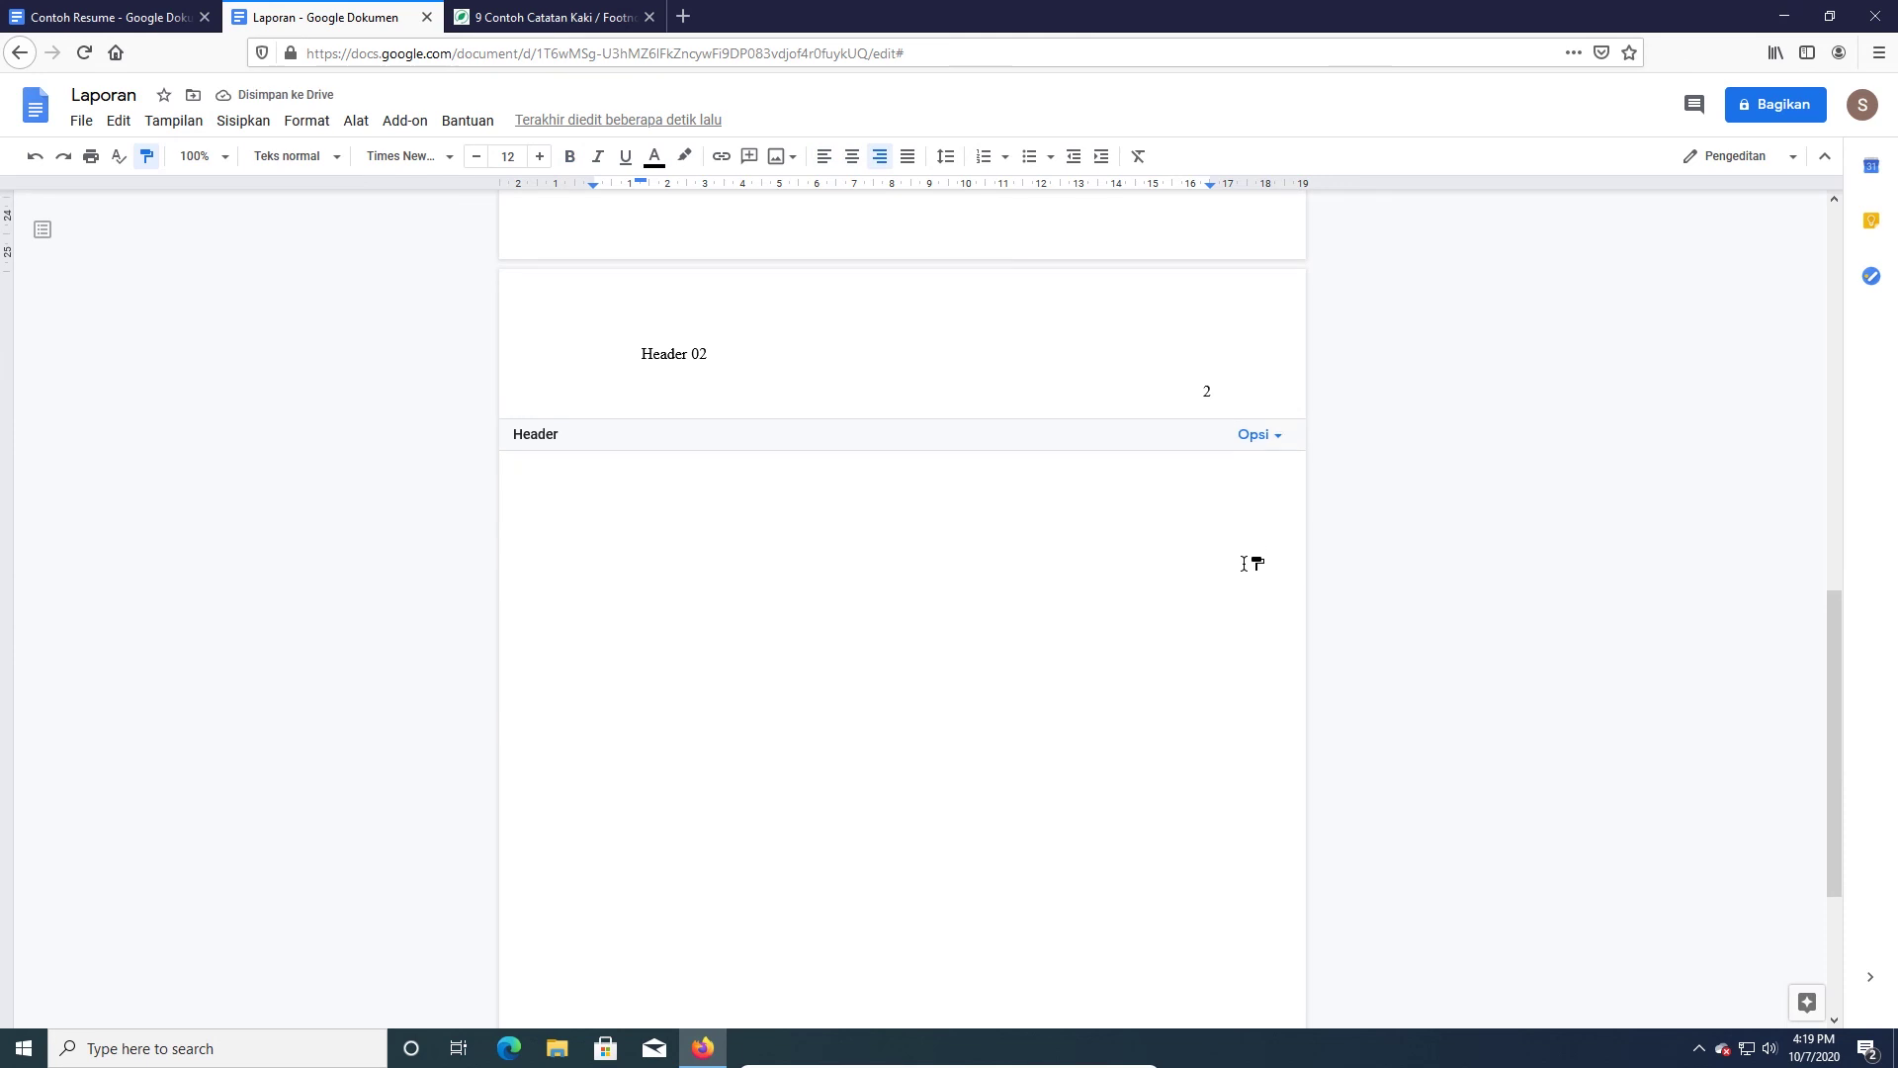
{"action": "scroll", "coordinate": [1244, 568], "scroll_direction": "down", "scroll_amount": 8}
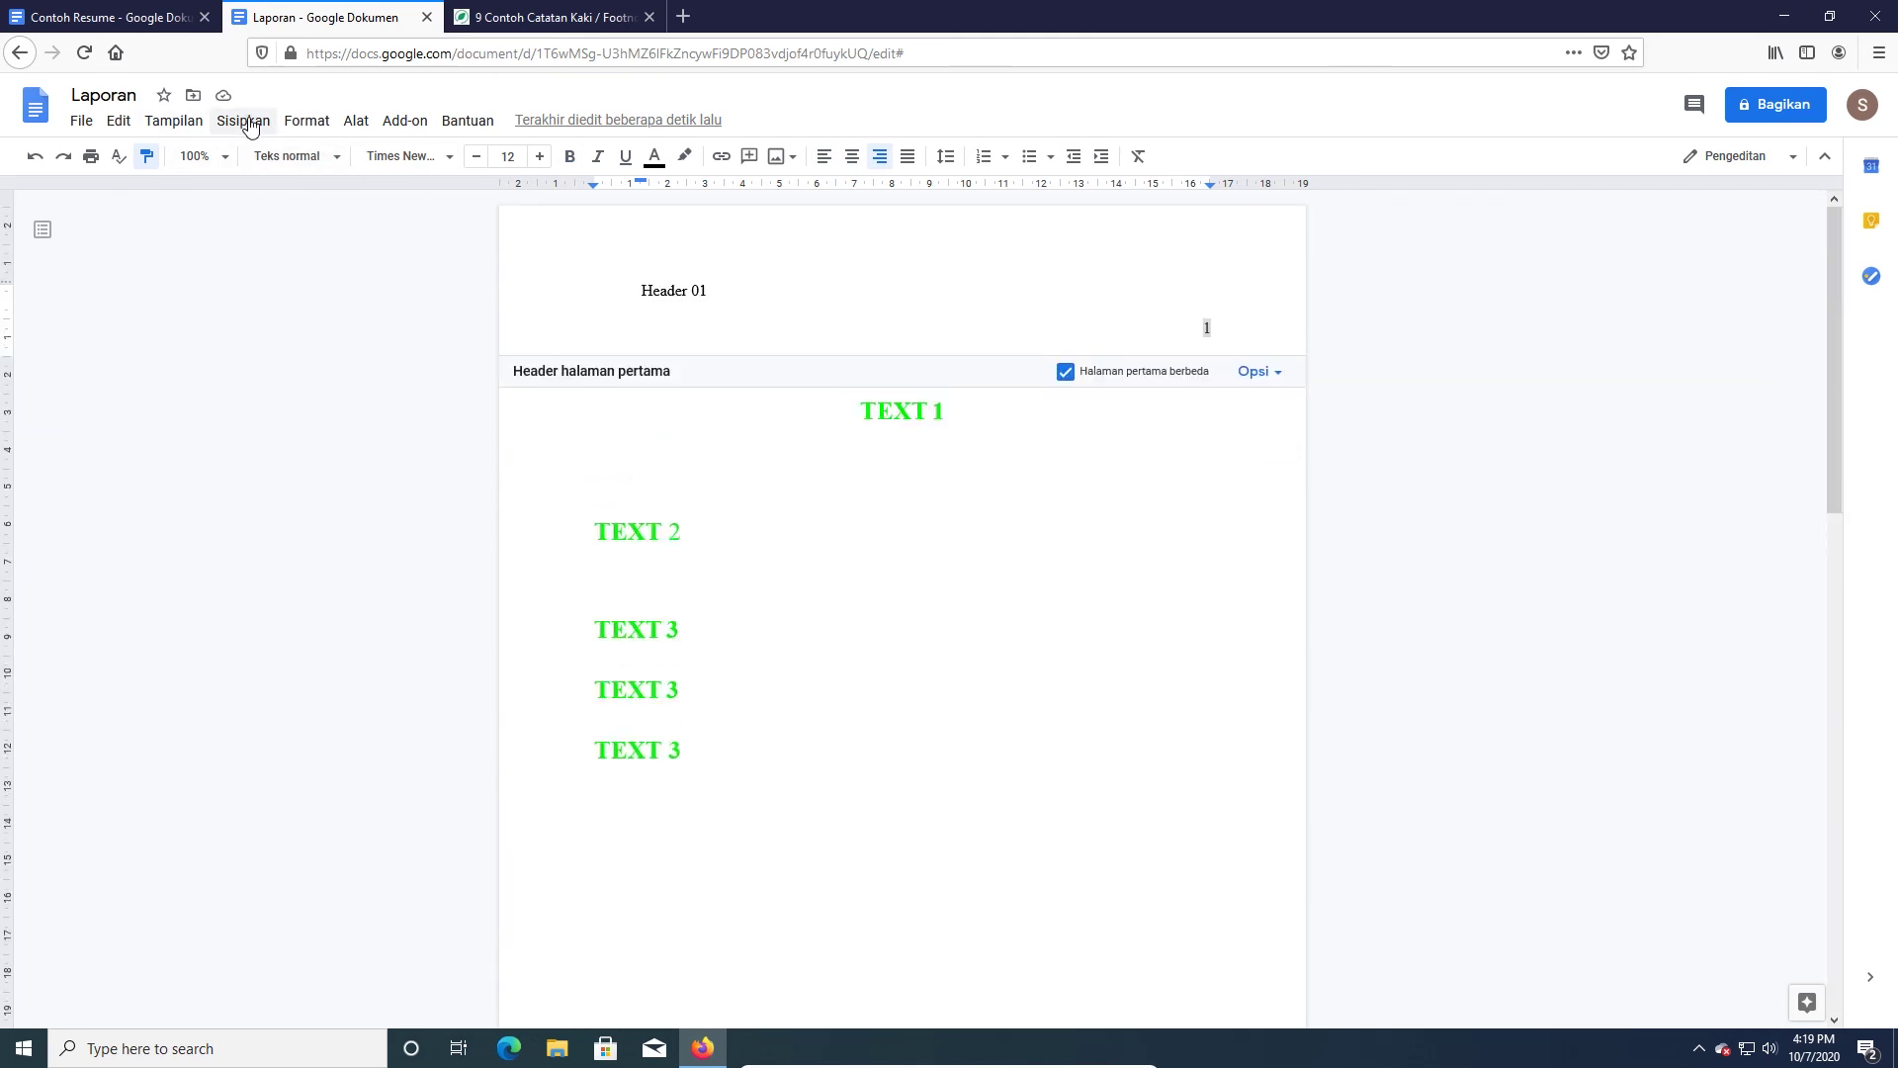
- Examine the header's page number settings, including the Footer and Header positions and the starting number, and cancel without applying
{"action": "left_click", "coordinate": [1266, 372]}
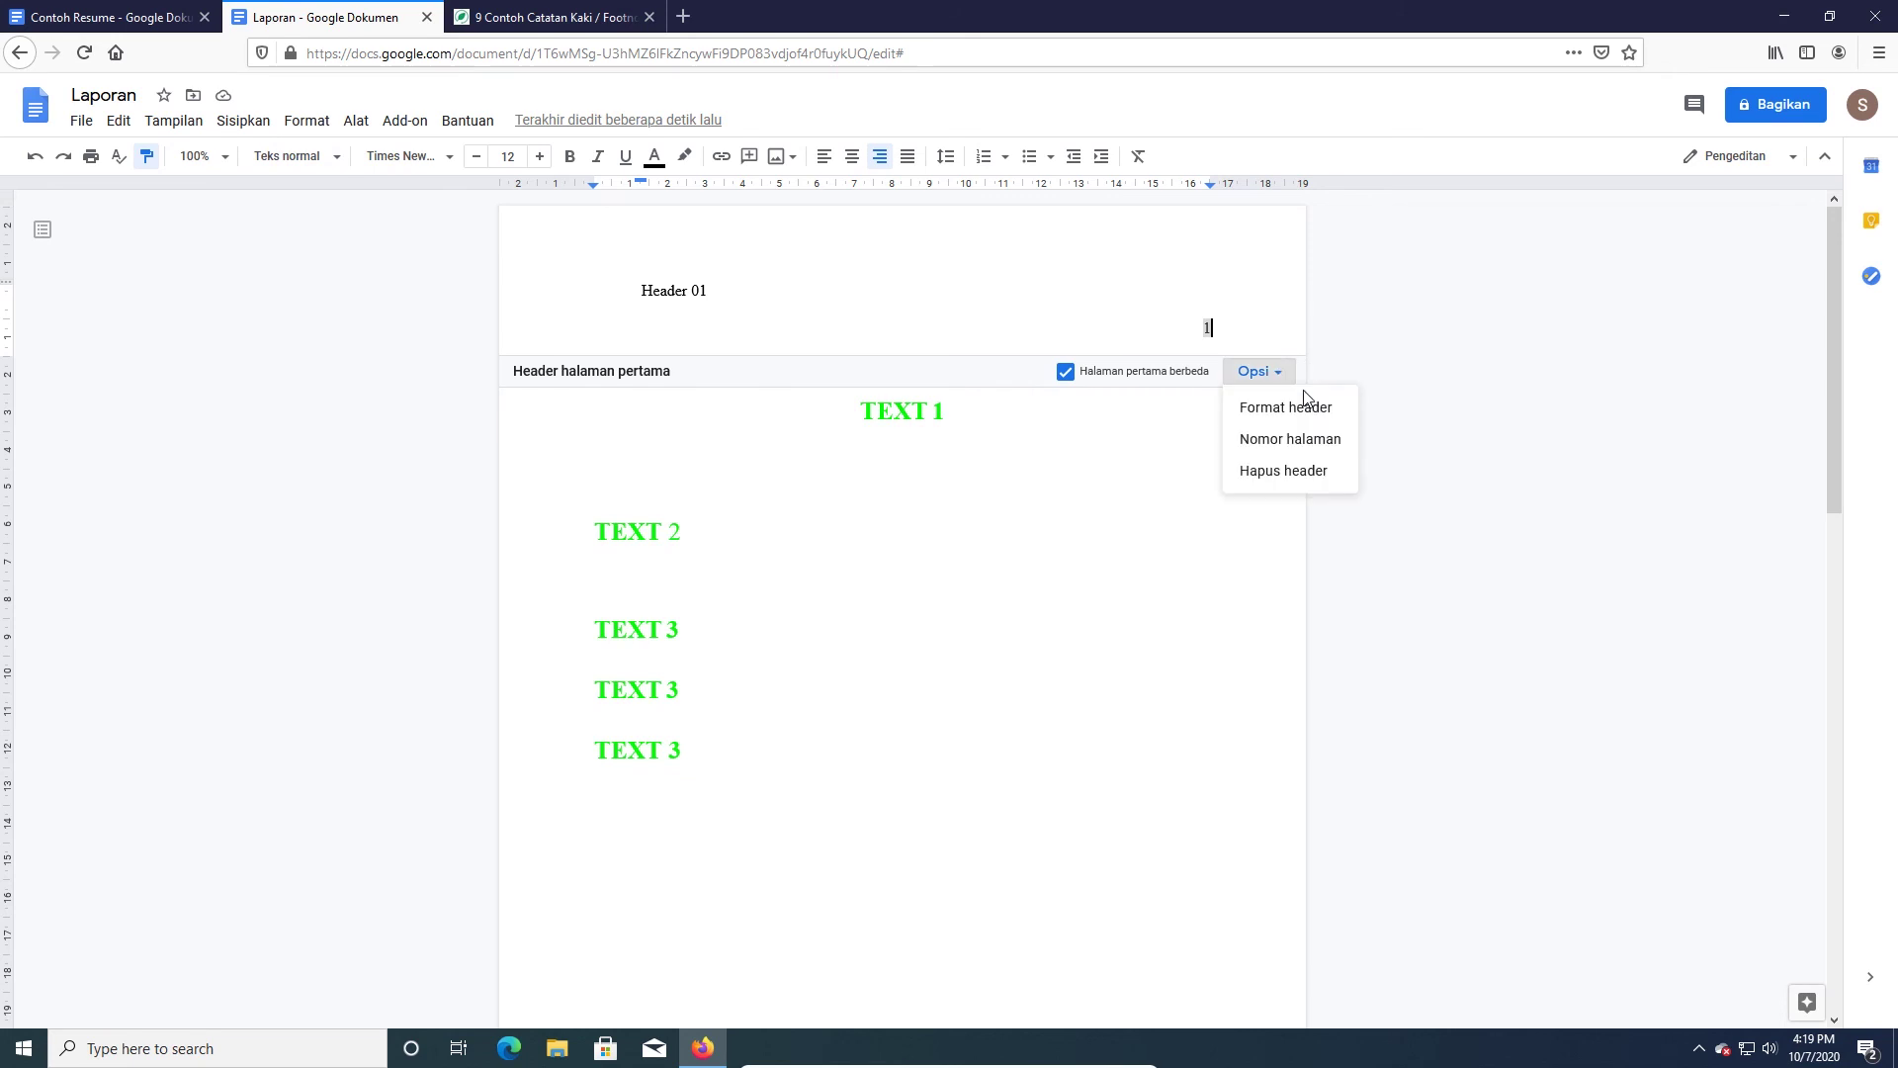
{"action": "left_click", "coordinate": [1319, 438]}
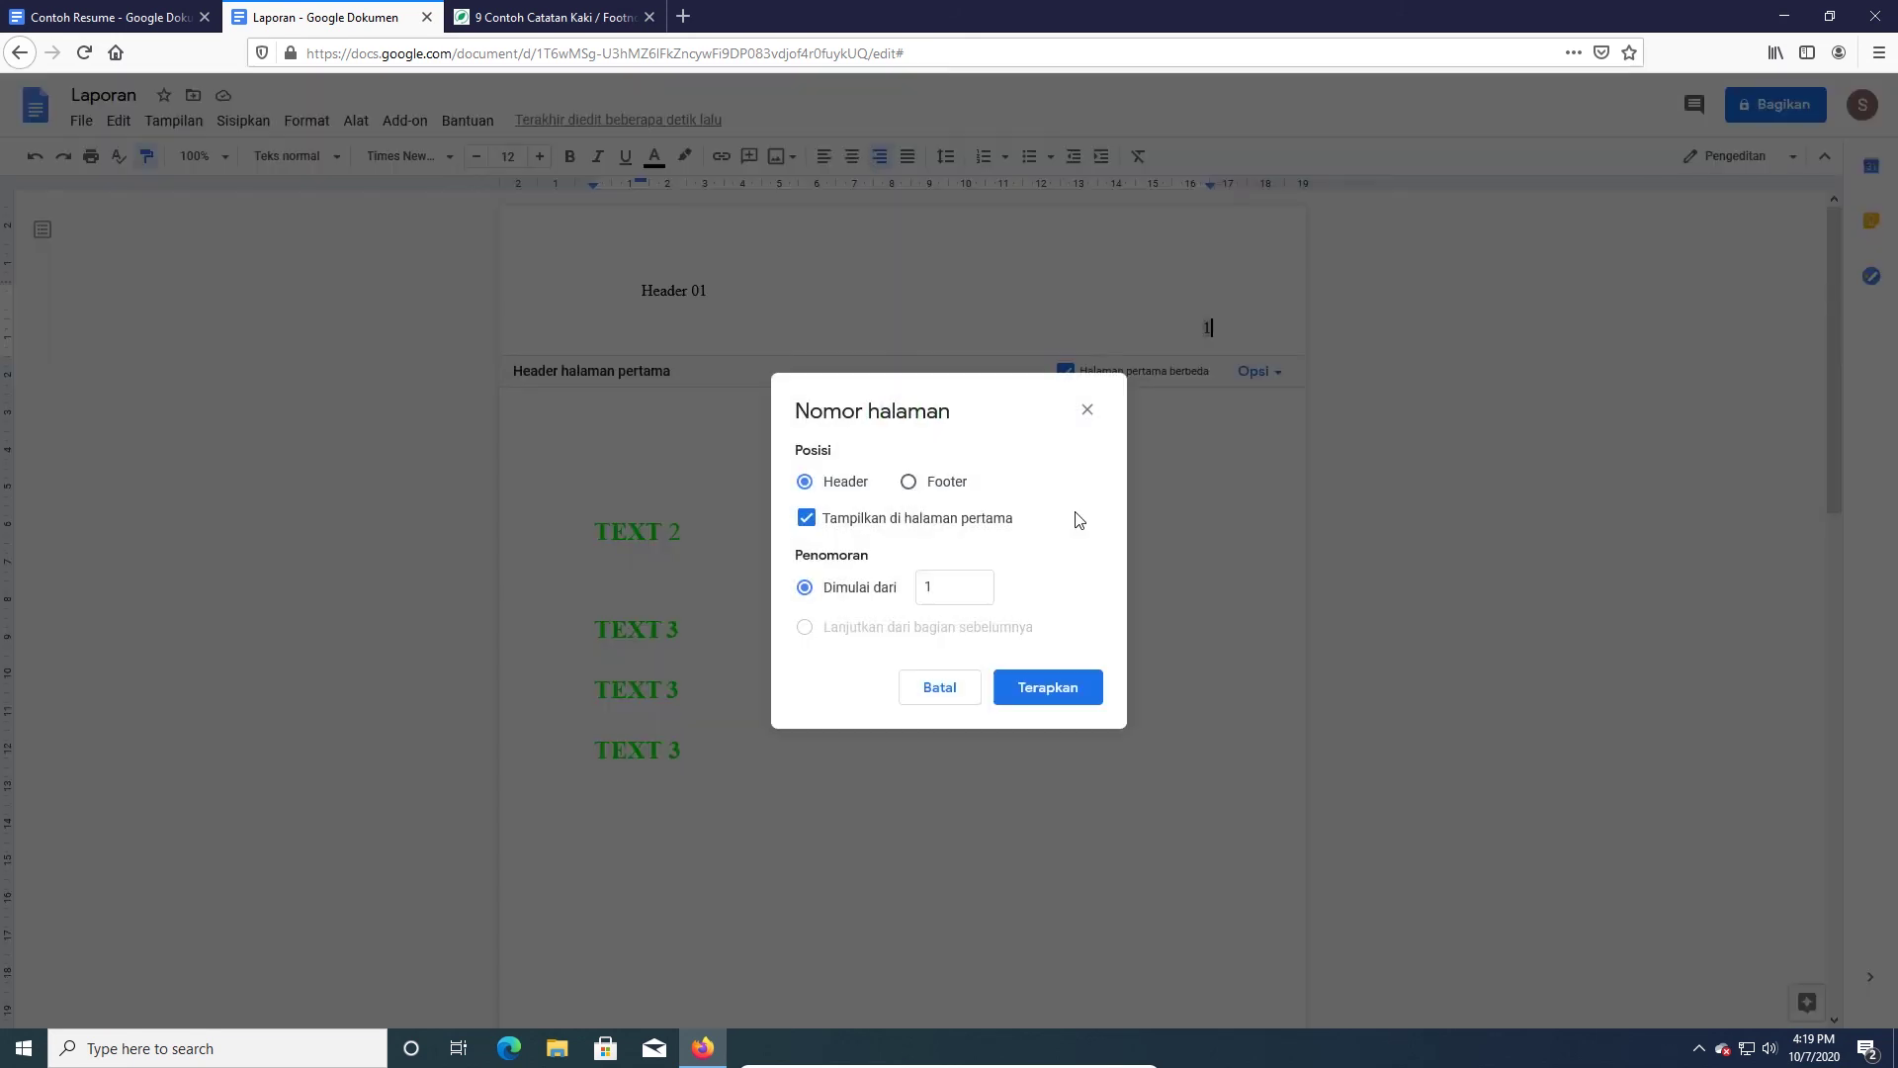
{"action": "left_click", "coordinate": [907, 481]}
{"action": "left_click", "coordinate": [804, 482]}
{"action": "left_click", "coordinate": [961, 590]}
{"action": "left_click", "coordinate": [938, 687]}
{"action": "key", "text": "Escape"}
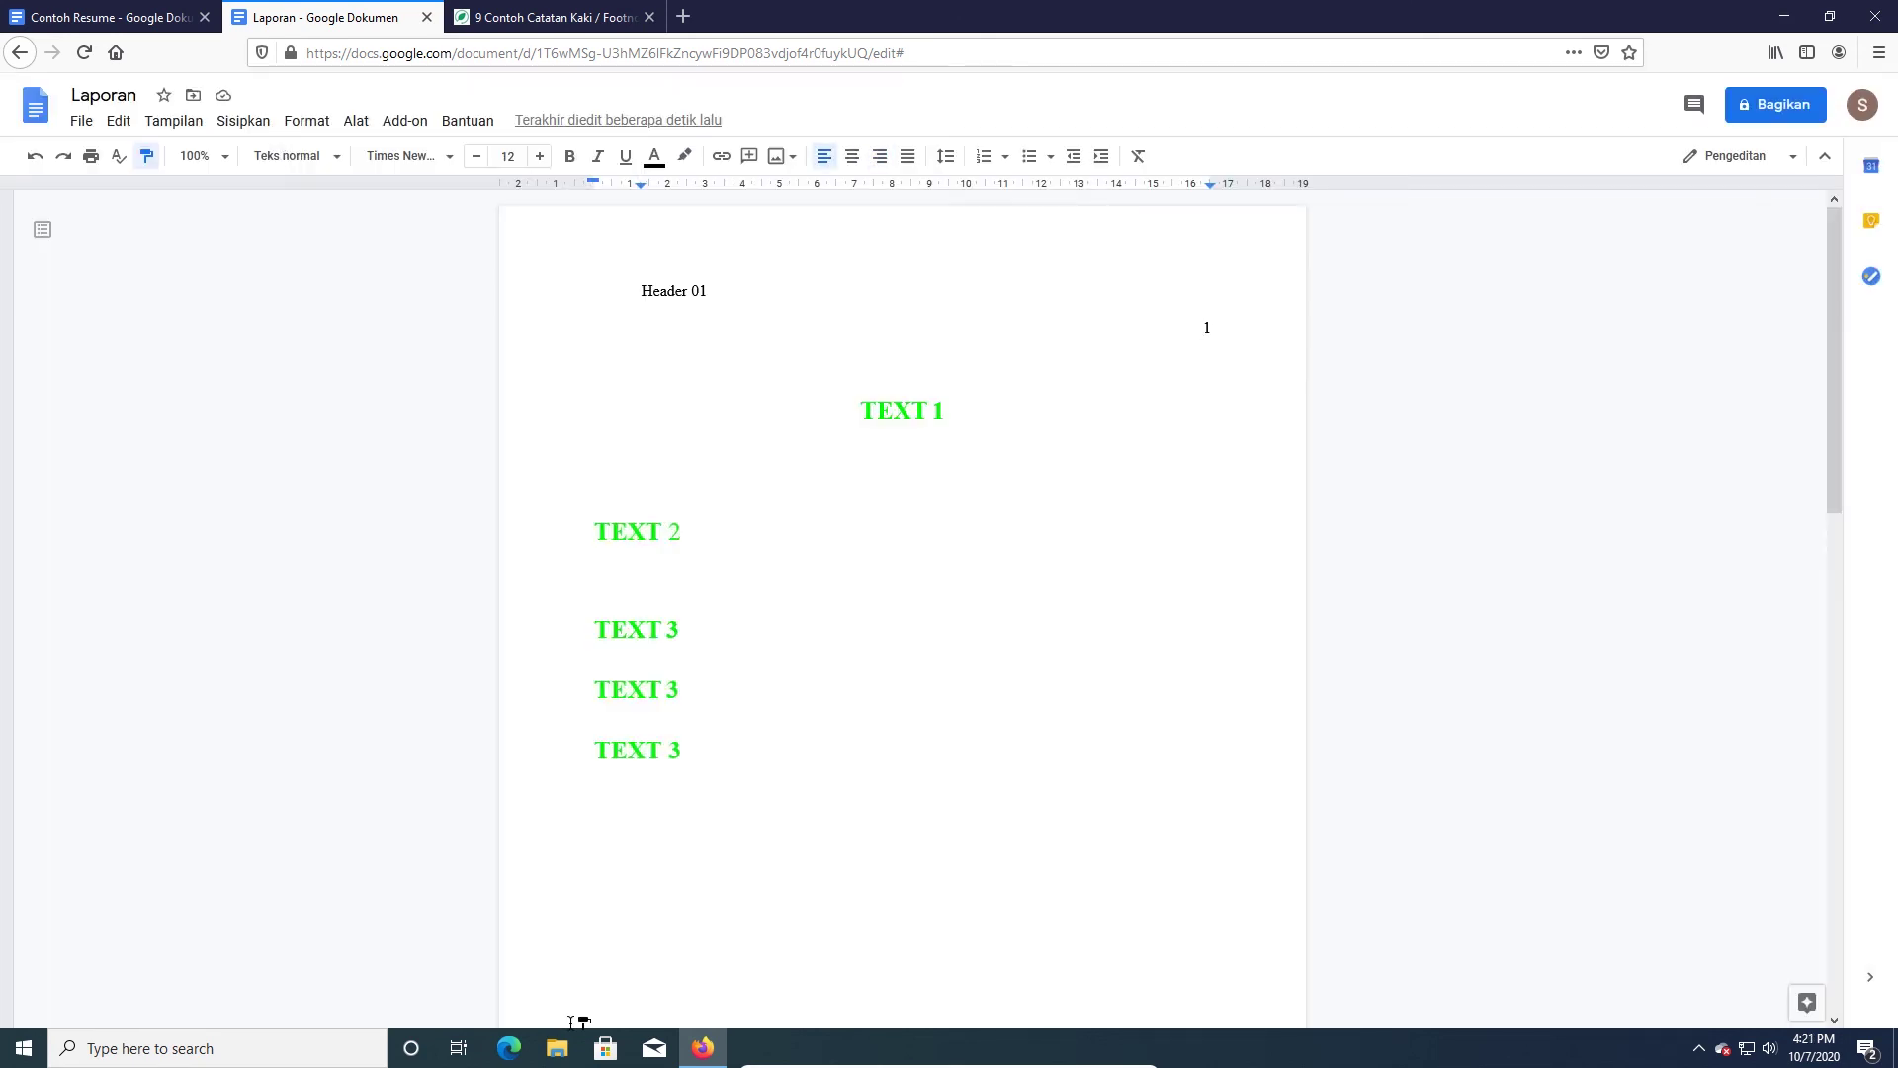